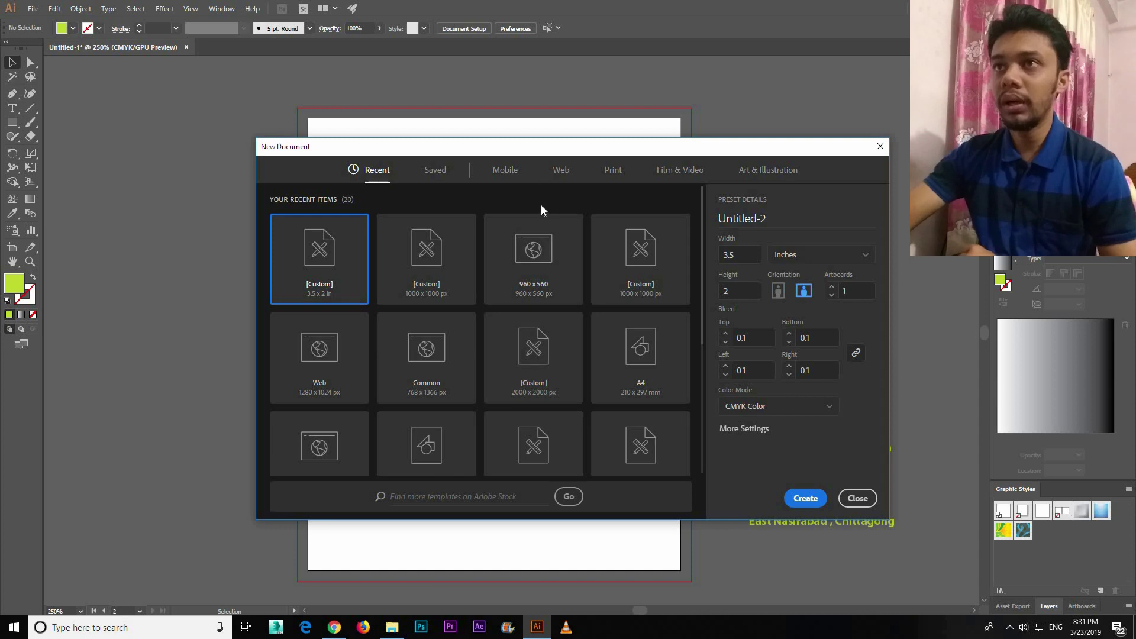
Review the 3.5 × 2 in CMYK card settings with the Custom profile, then cancel without creating a file.
left_click_drag(544, 150, 496, 131)
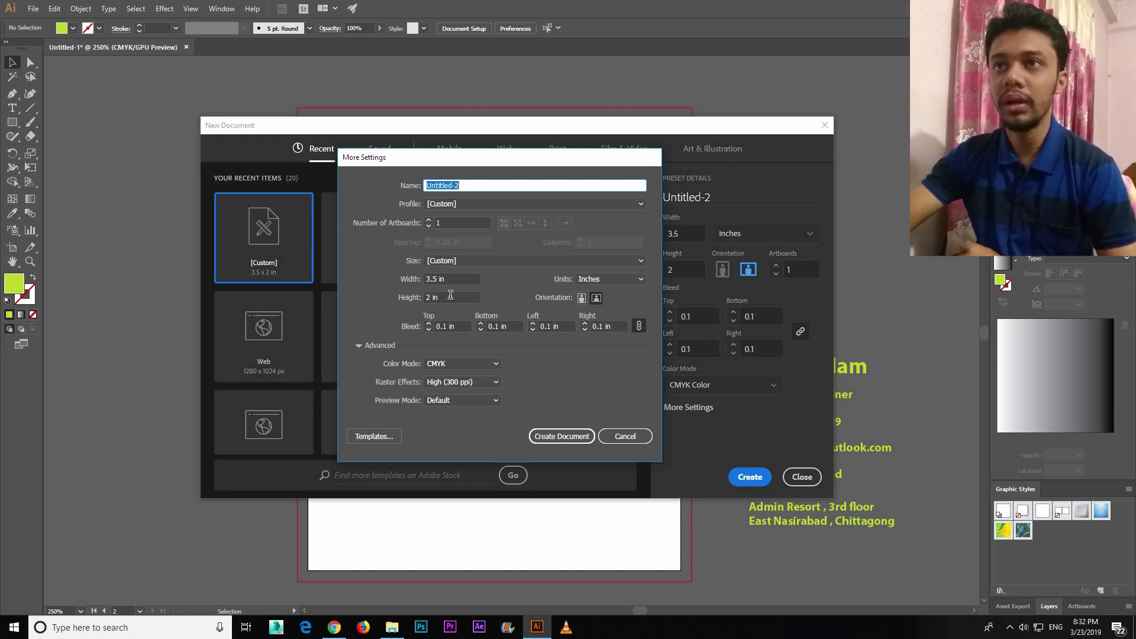
left_click(446, 206)
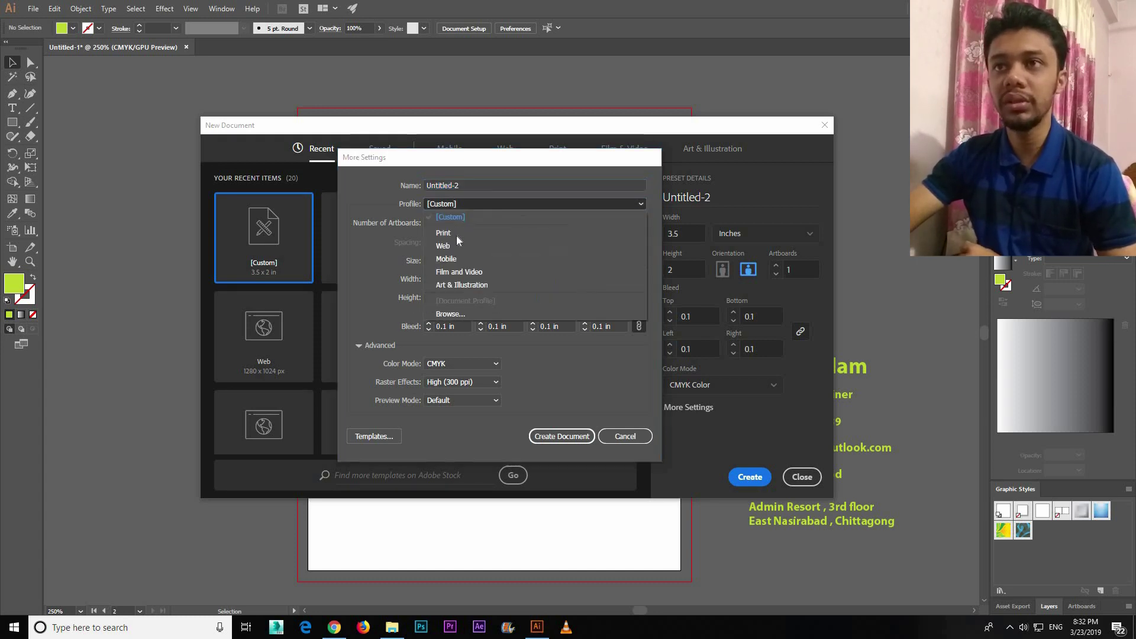
key("Up")
key("Up")
key("Return")
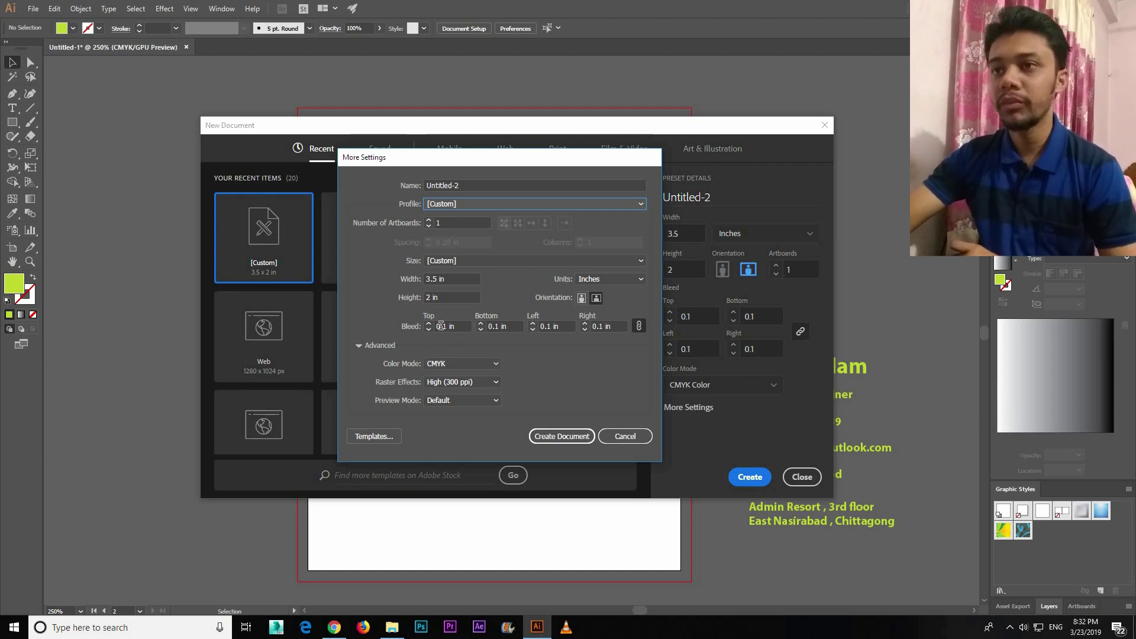
left_click(627, 440)
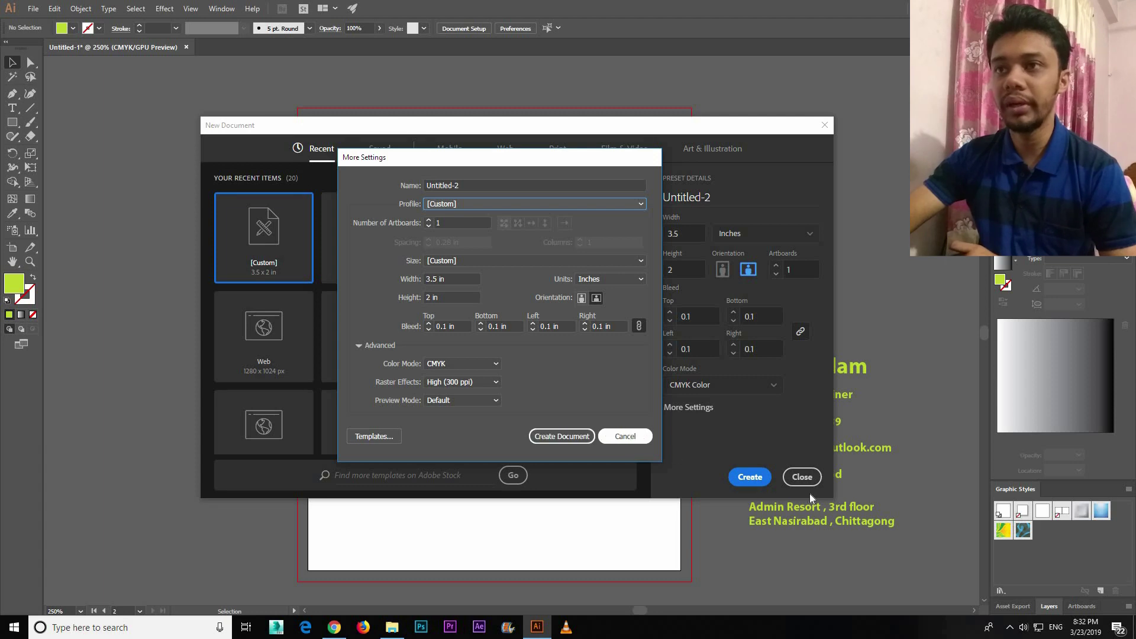
left_click(787, 480)
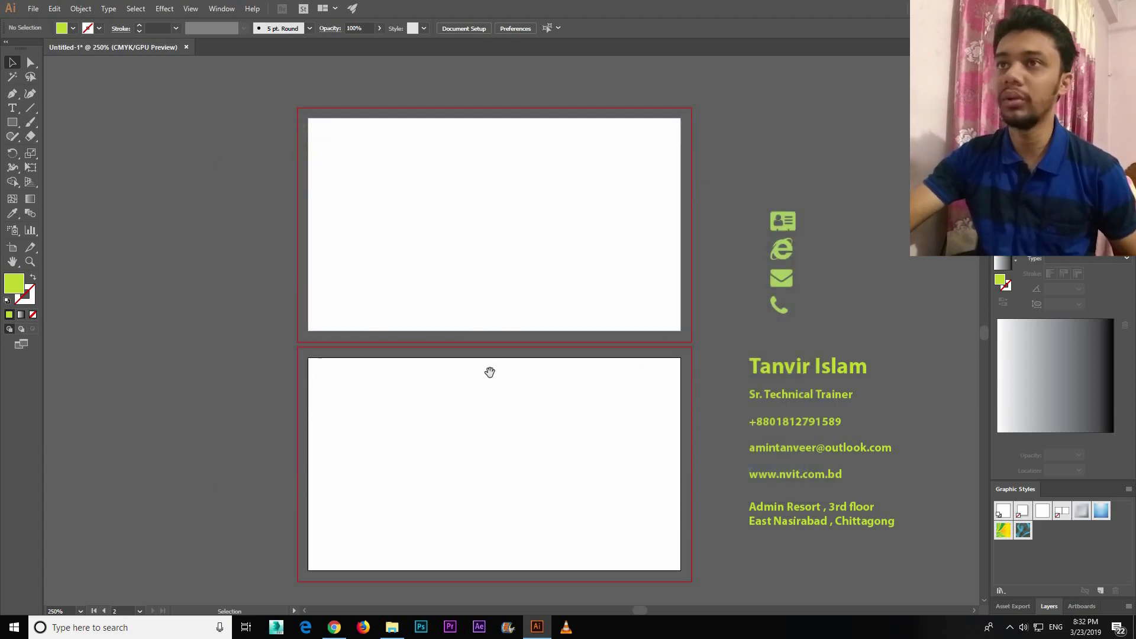
left_click_drag(485, 364, 480, 354)
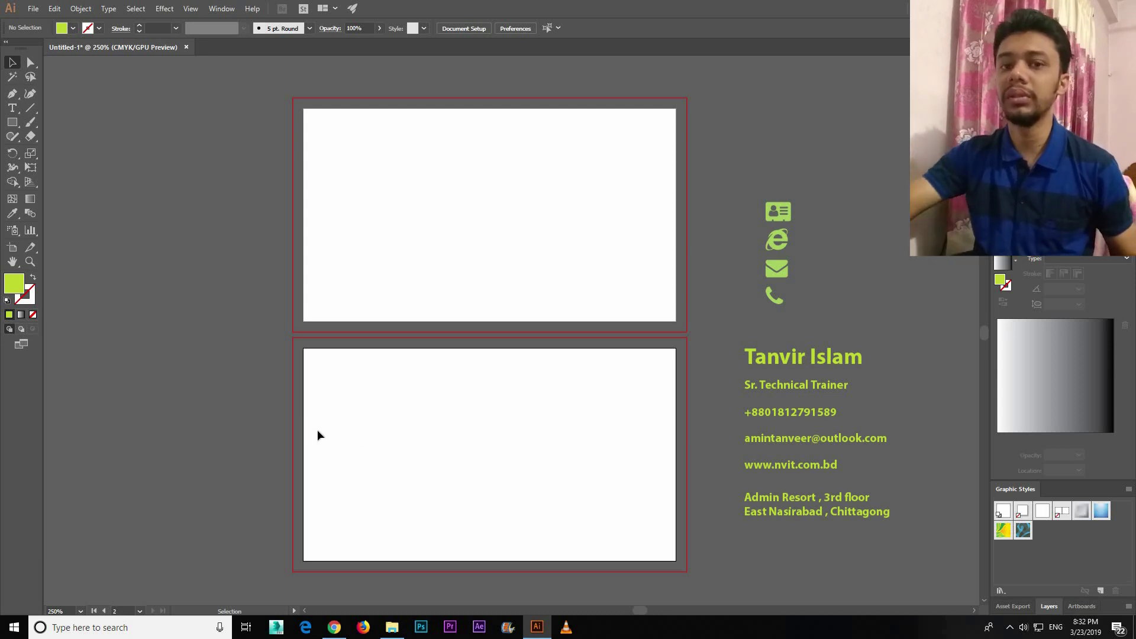
Draw a lime green rectangle filling the whole 3.5 × 2 in top artboard, then deselect it.
left_click(10, 122)
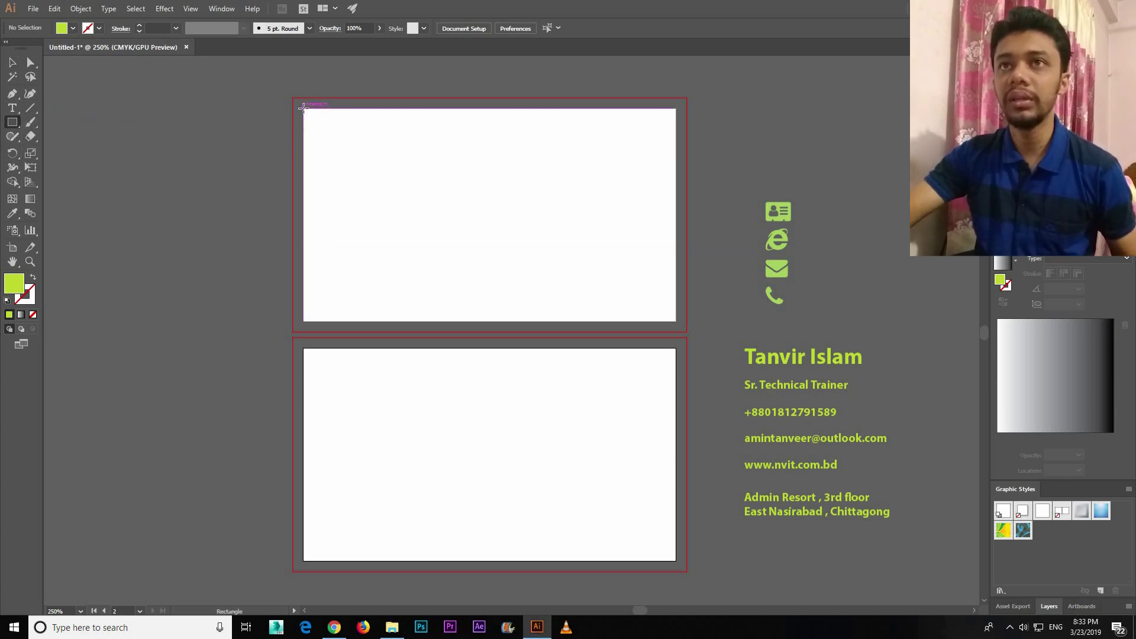
left_click_drag(303, 109, 449, 224)
key("ctrl+z")
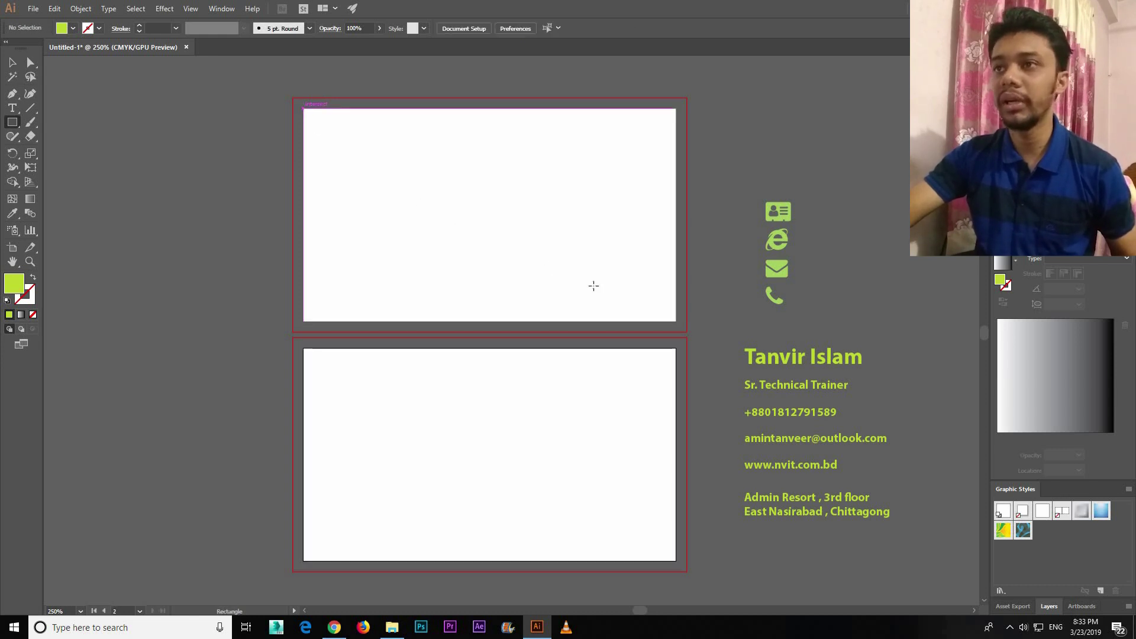
left_click_drag(593, 286, 676, 320)
key("v")
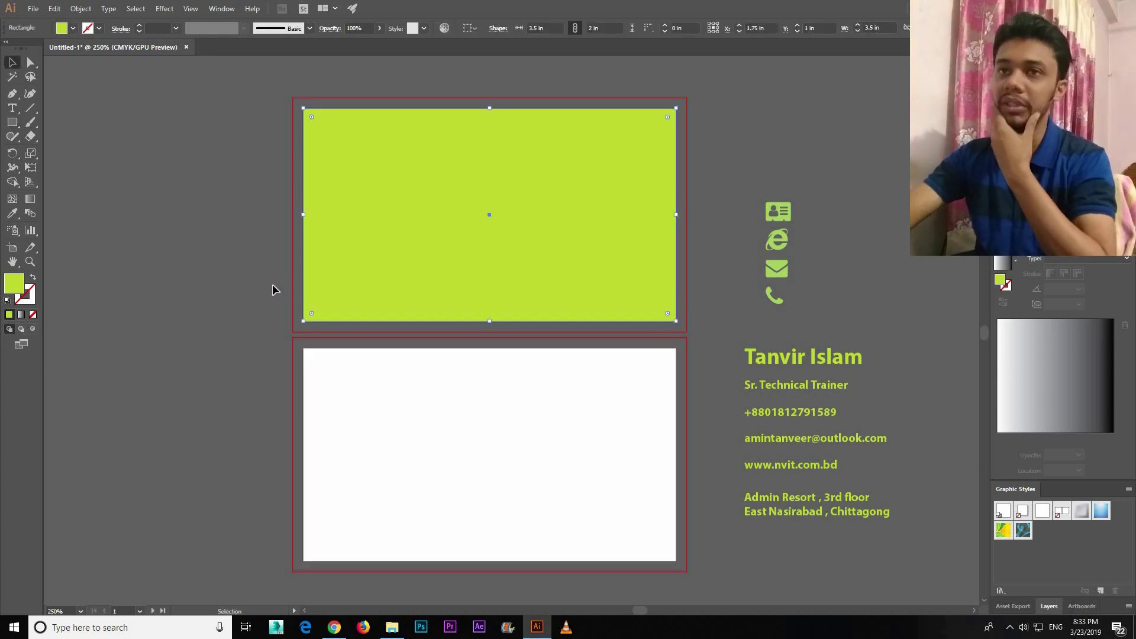
left_click(229, 273)
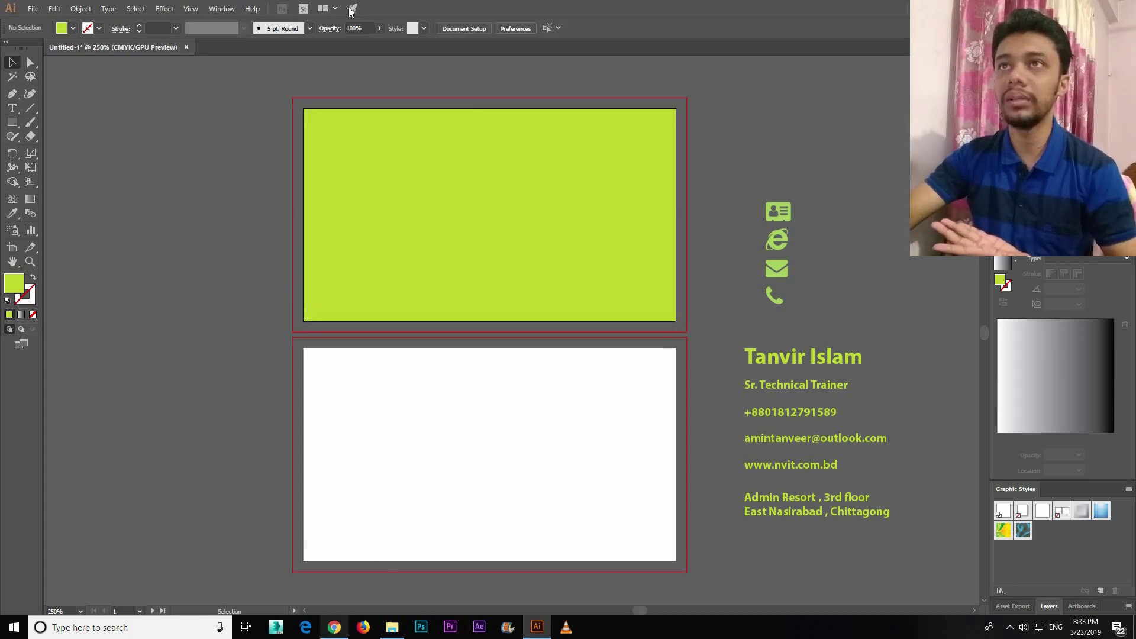
key("alt+Tab")
Search Google Images for 'logo' and open the full-size lion logo in its own tab.
key("ctrl+t")
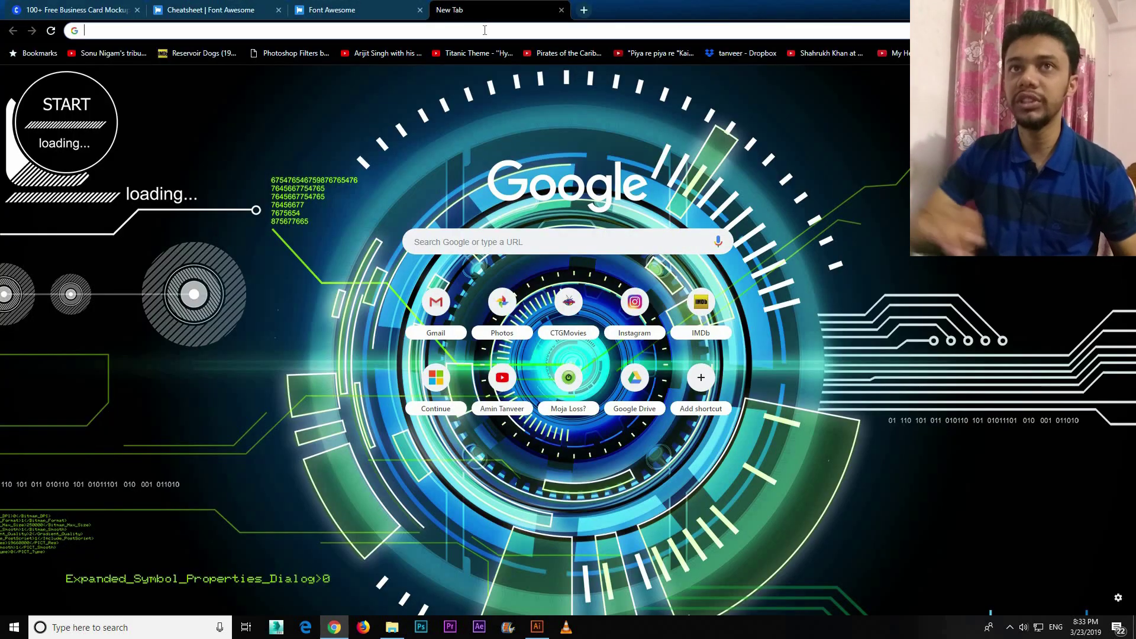
type("logo")
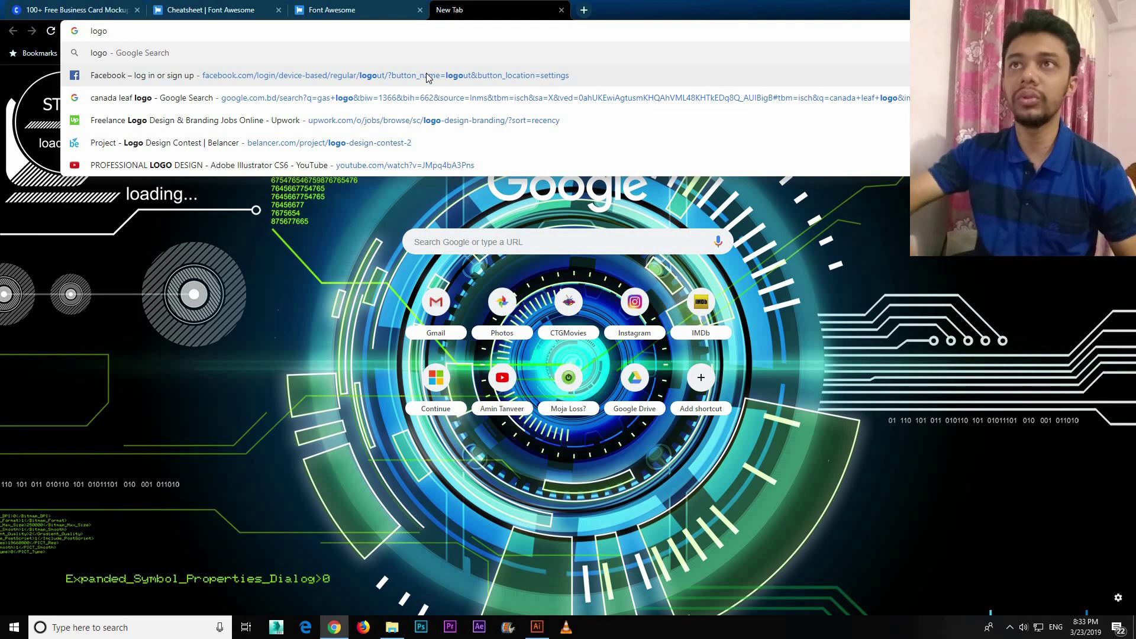
key("Return")
left_click(152, 107)
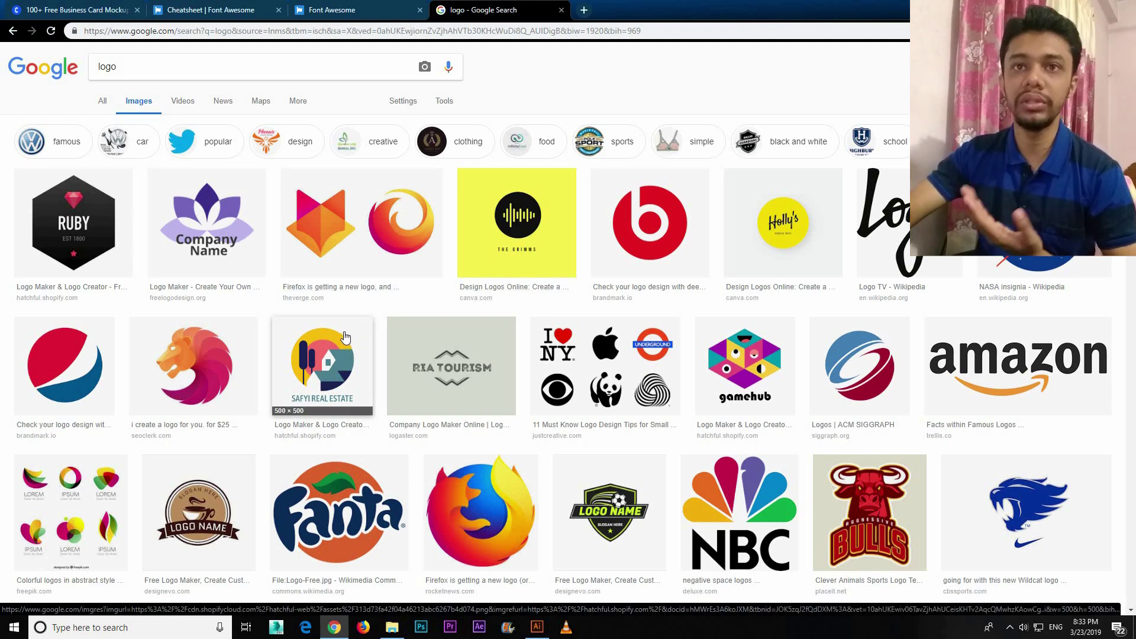
left_click(236, 354)
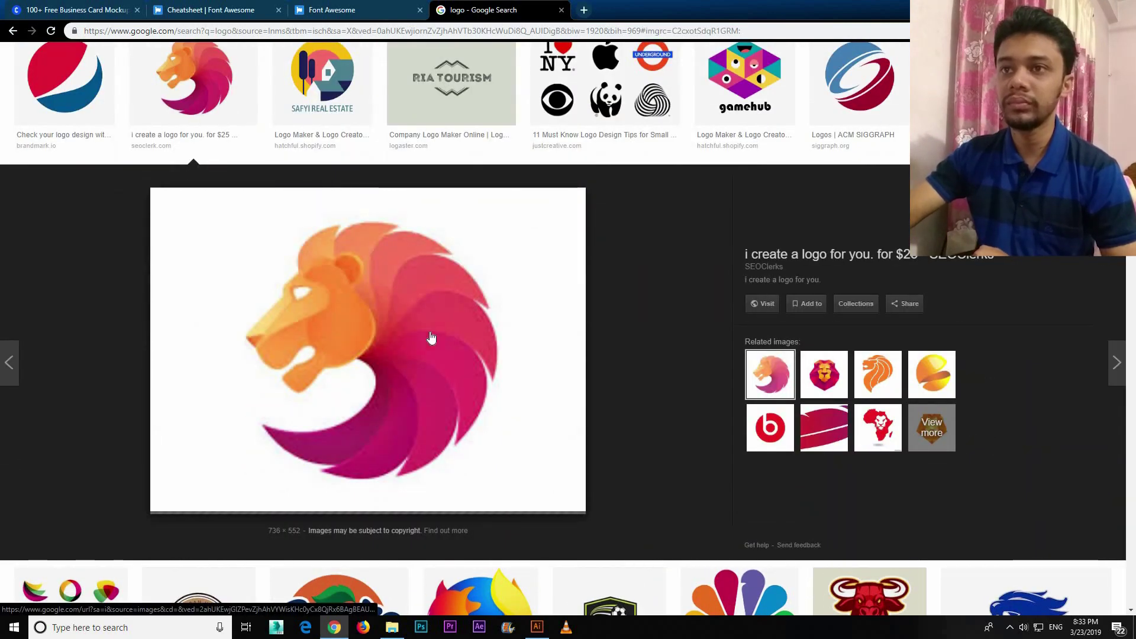
right_click(434, 336)
left_click(467, 421)
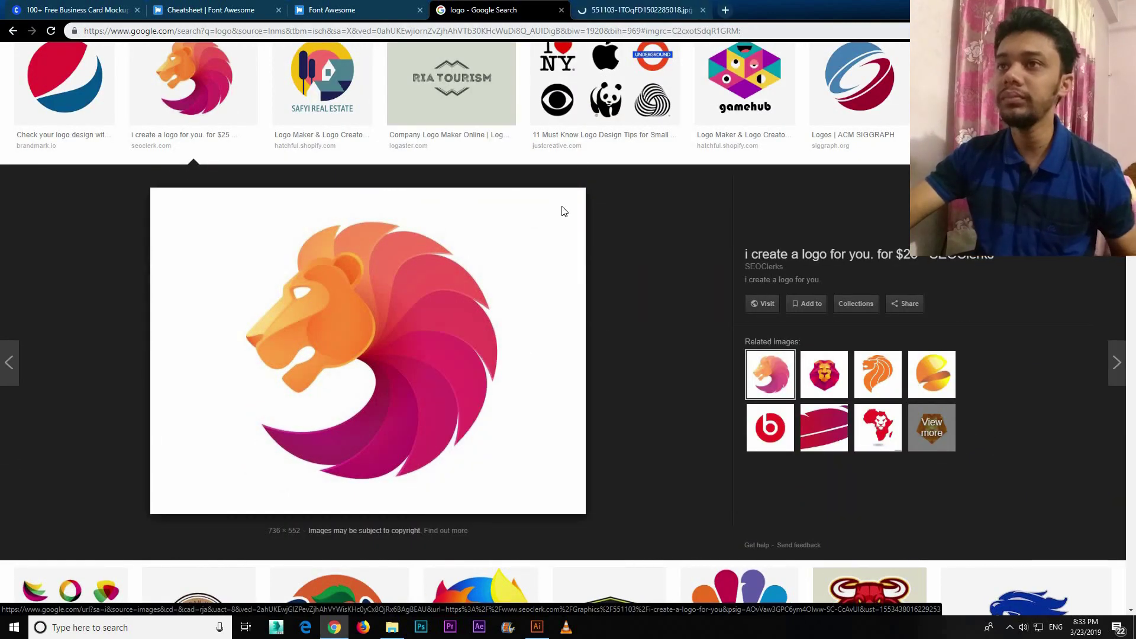
key("ctrl+Tab")
Save the lion image as a JPEG to the Desktop and drag it into the card document.
right_click(561, 239)
left_click(592, 262)
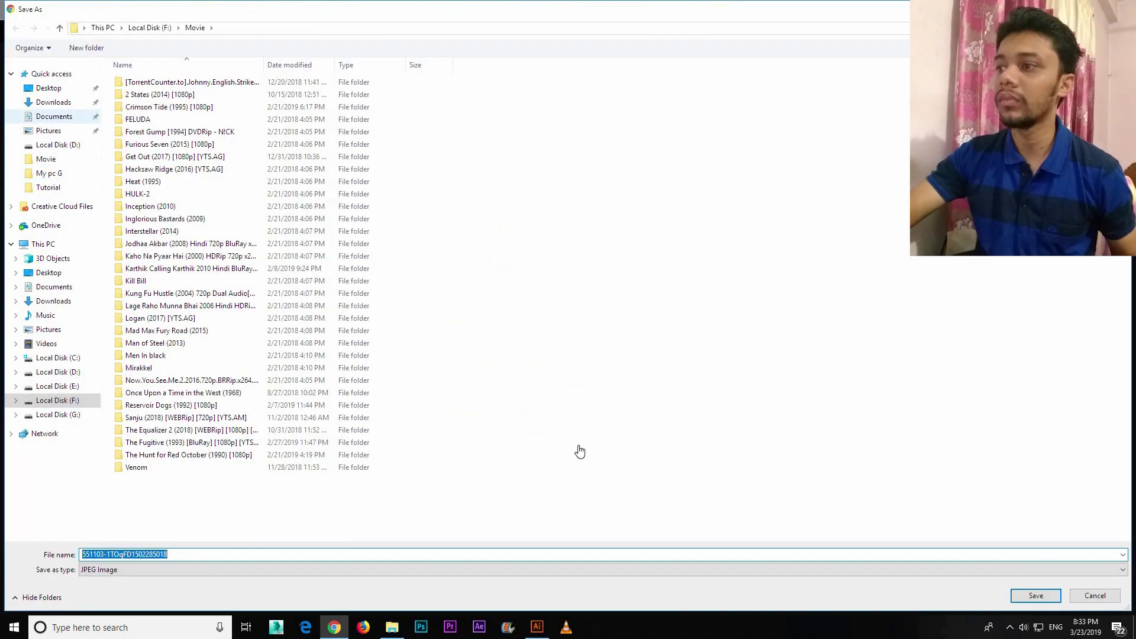
left_click(49, 87)
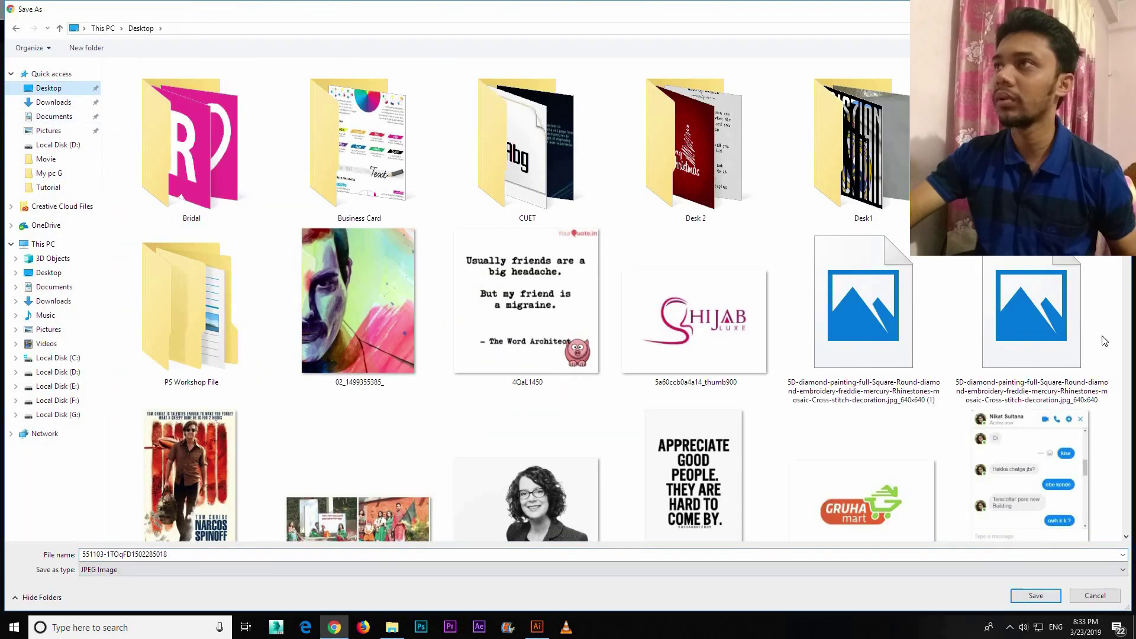
key("Return")
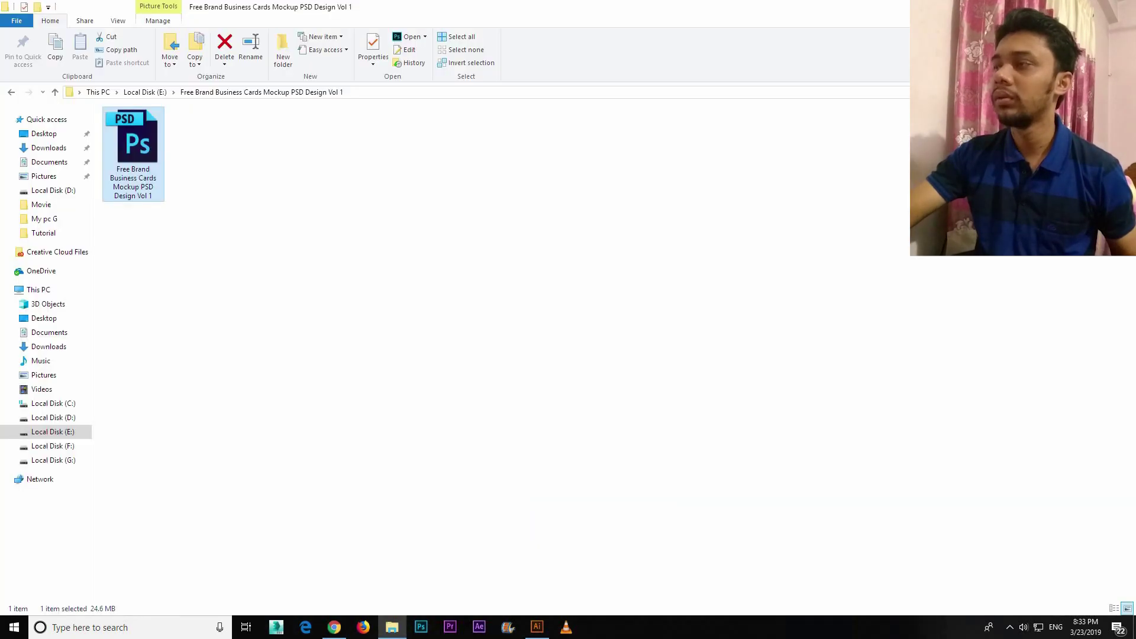
key("super+d")
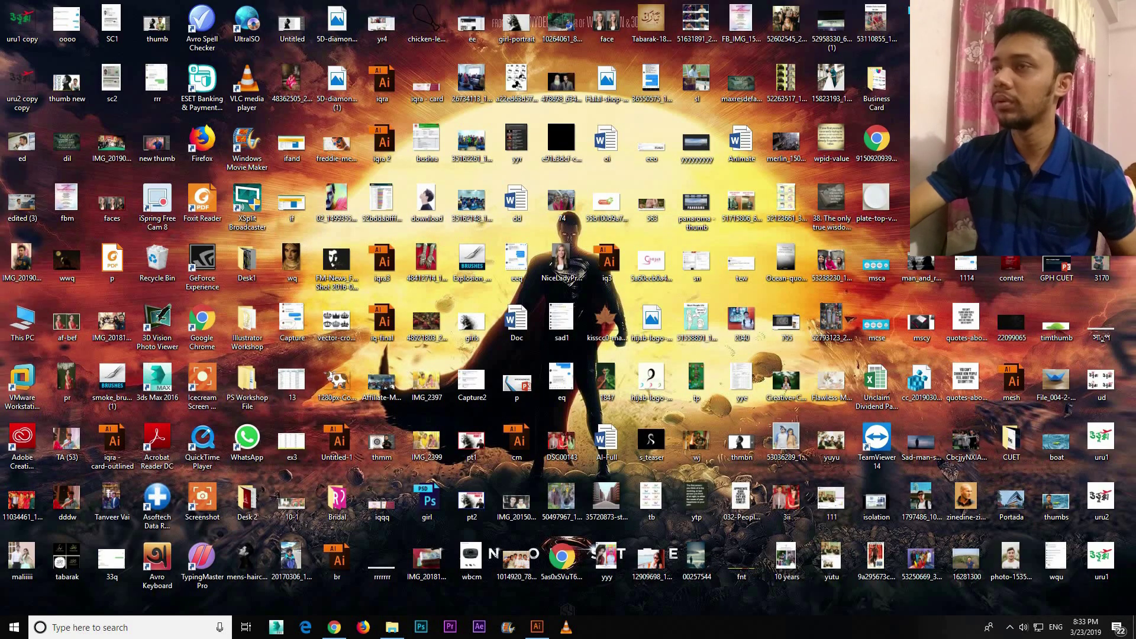
left_click_drag(484, 569, 445, 331)
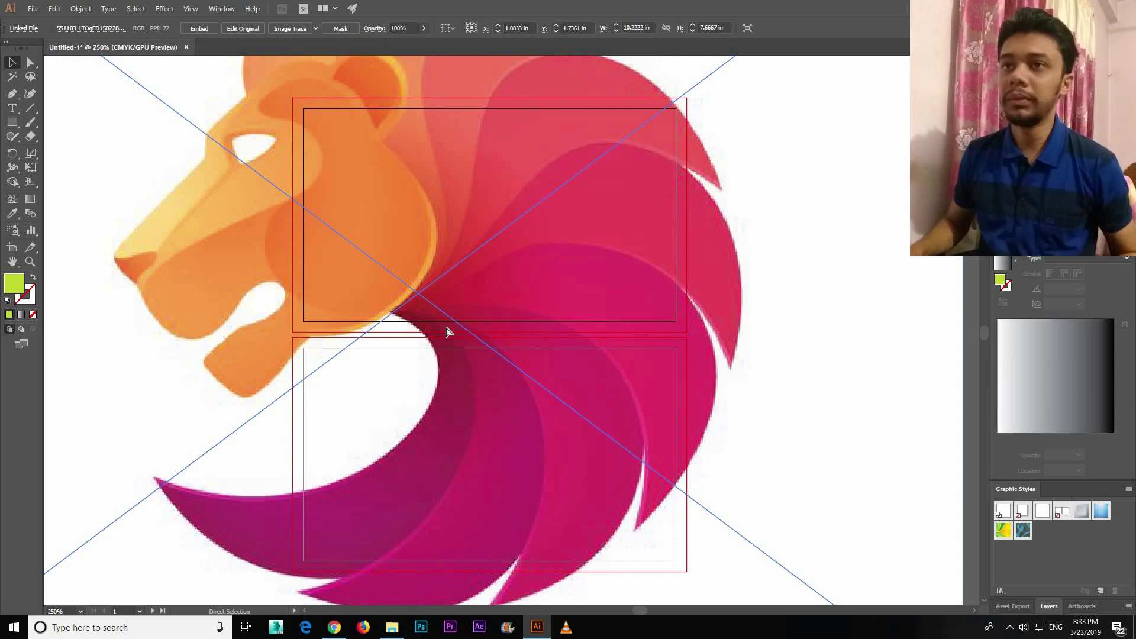
Shrink the lion image onto the green card and image-trace it into vector shapes.
scroll(446, 331, "down", 2)
scroll(445, 331, "down", 2)
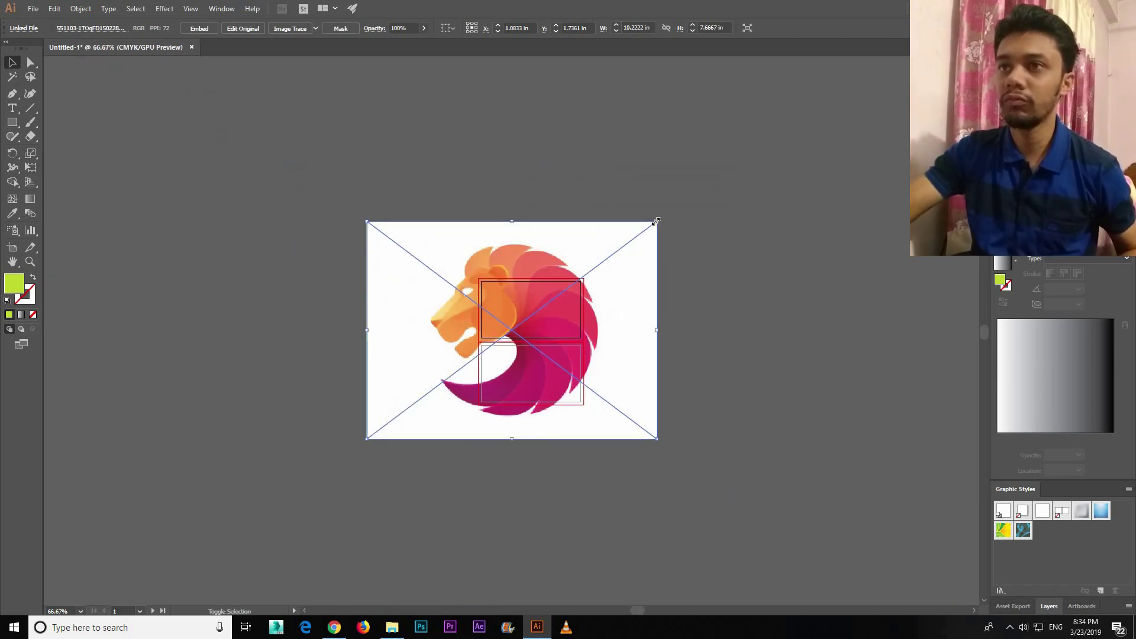
left_click_drag(656, 221, 531, 280)
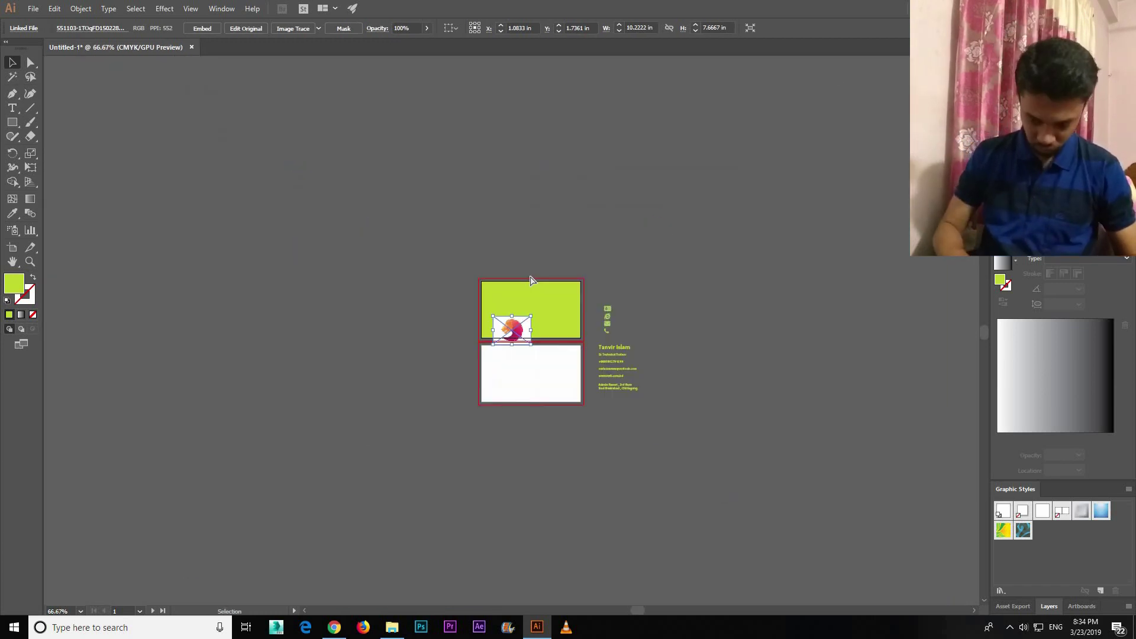
key("ctrl+plus")
key("ctrl+plus")
key("ctrl+plus")
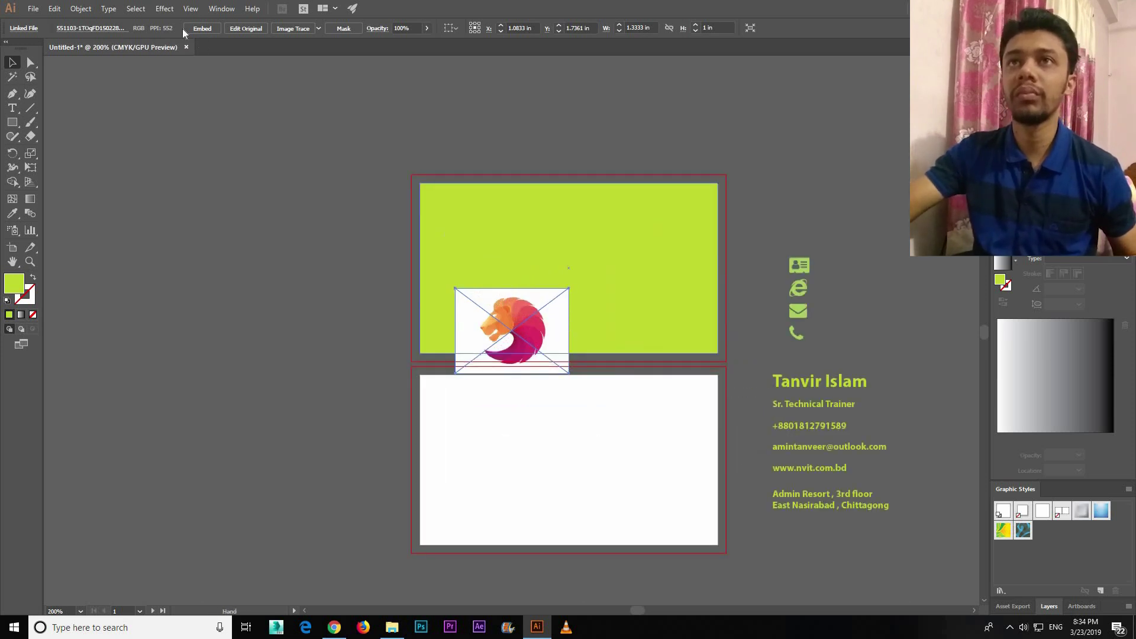
left_click(297, 29)
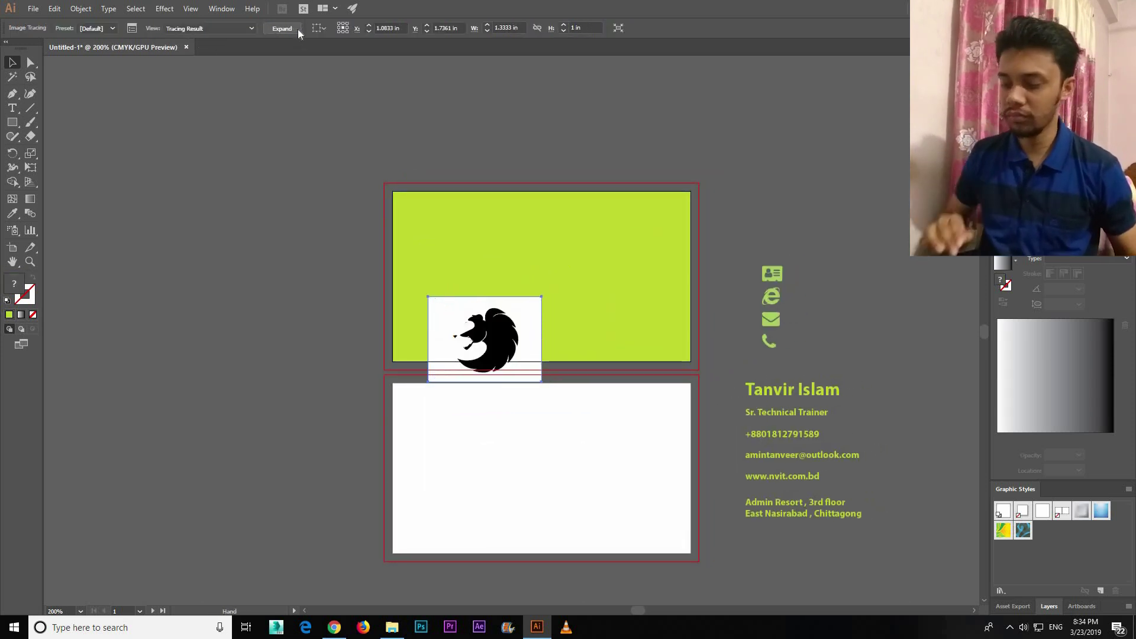
key("ctrl+z")
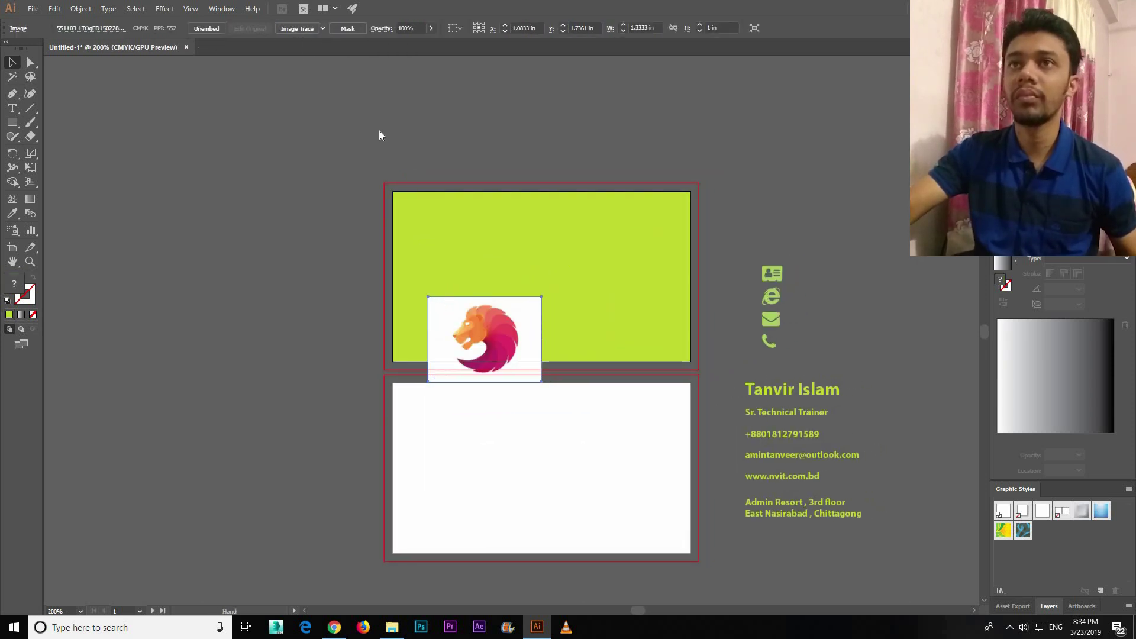
left_click(485, 332)
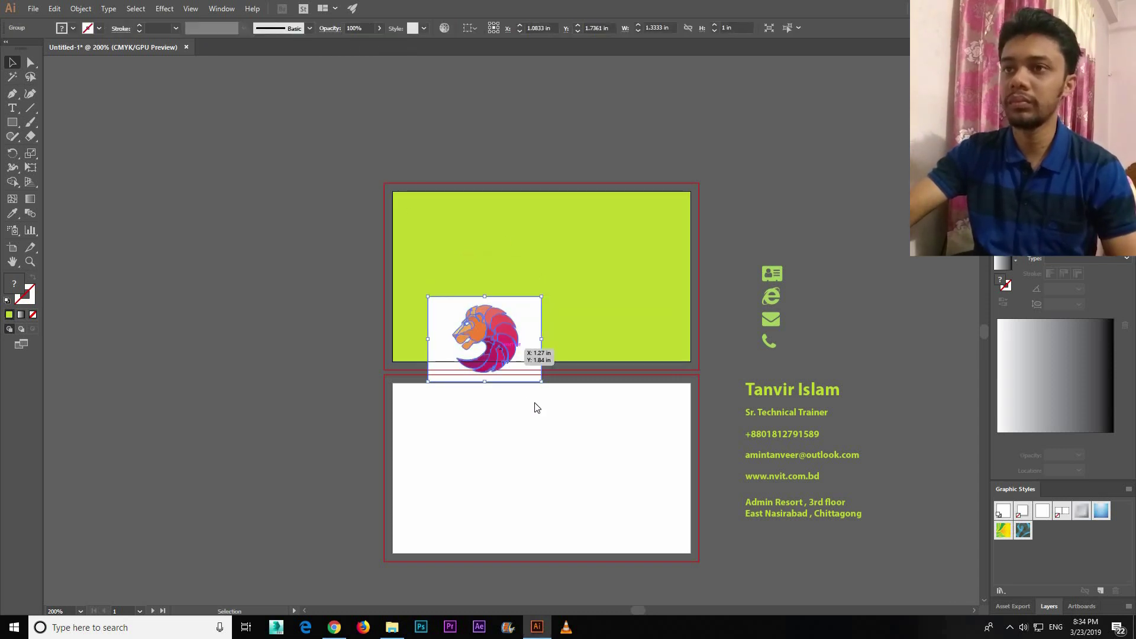
Ungroup the traced lion, delete its white background, and move it to the card's upper centre.
right_click(508, 357)
left_click(550, 442)
left_click(432, 327)
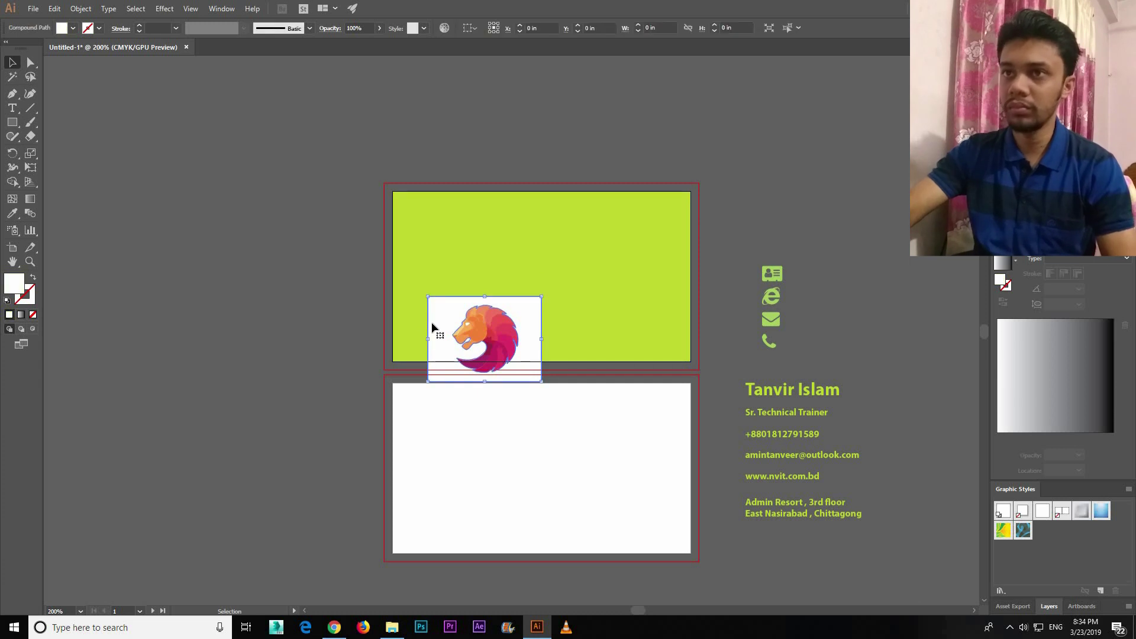
key("Delete")
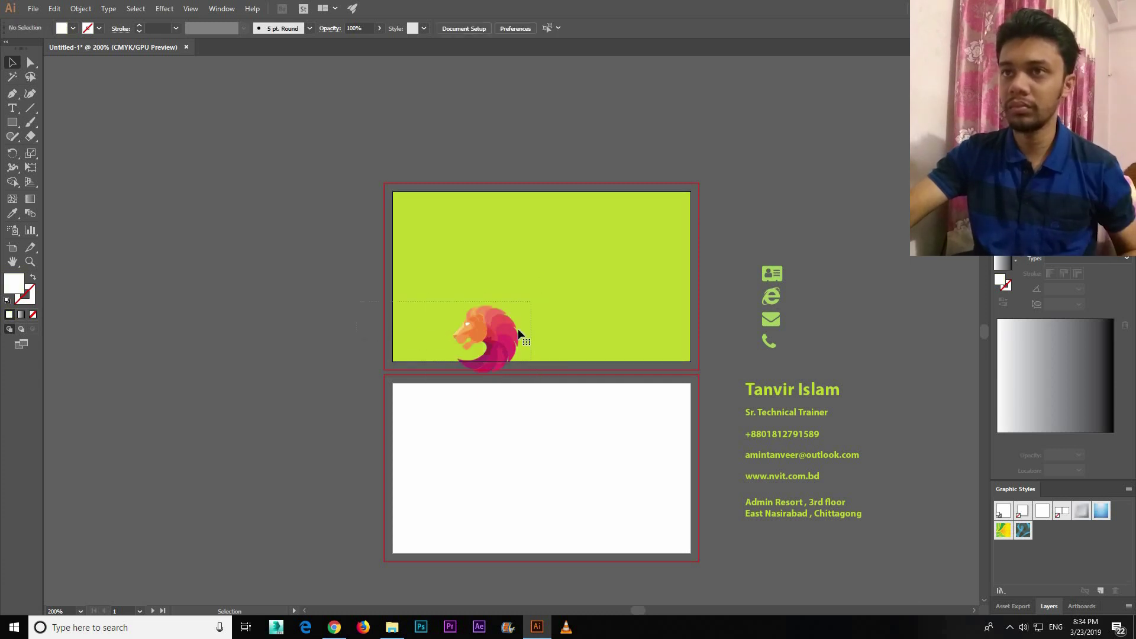
left_click(519, 333)
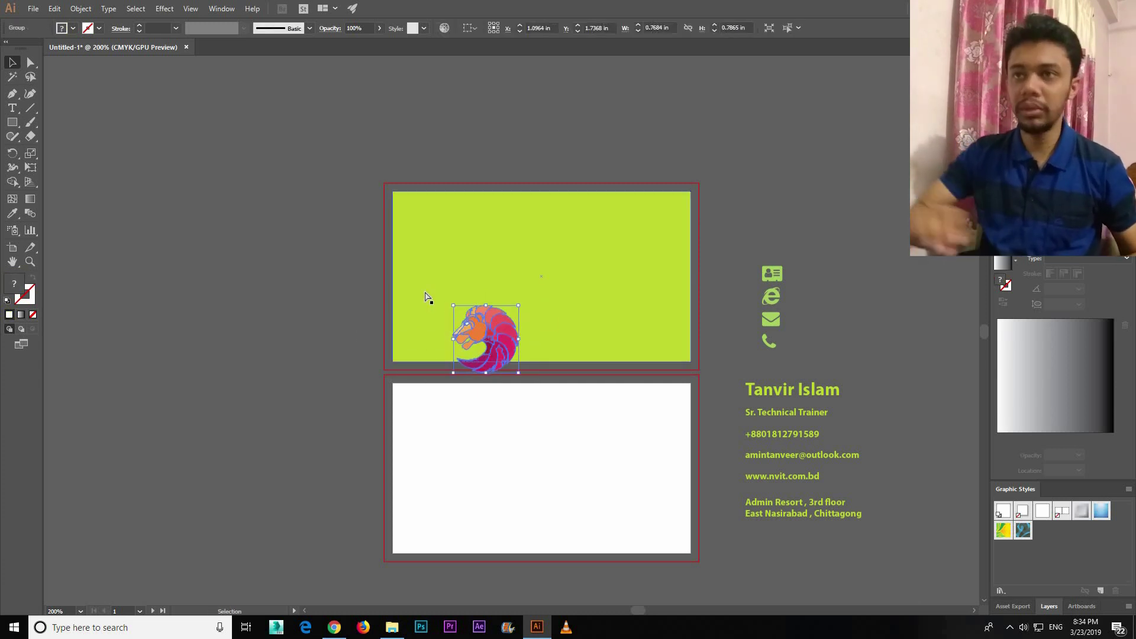
key("ctrl+plus")
left_click_drag(525, 320, 618, 204)
left_click(303, 263)
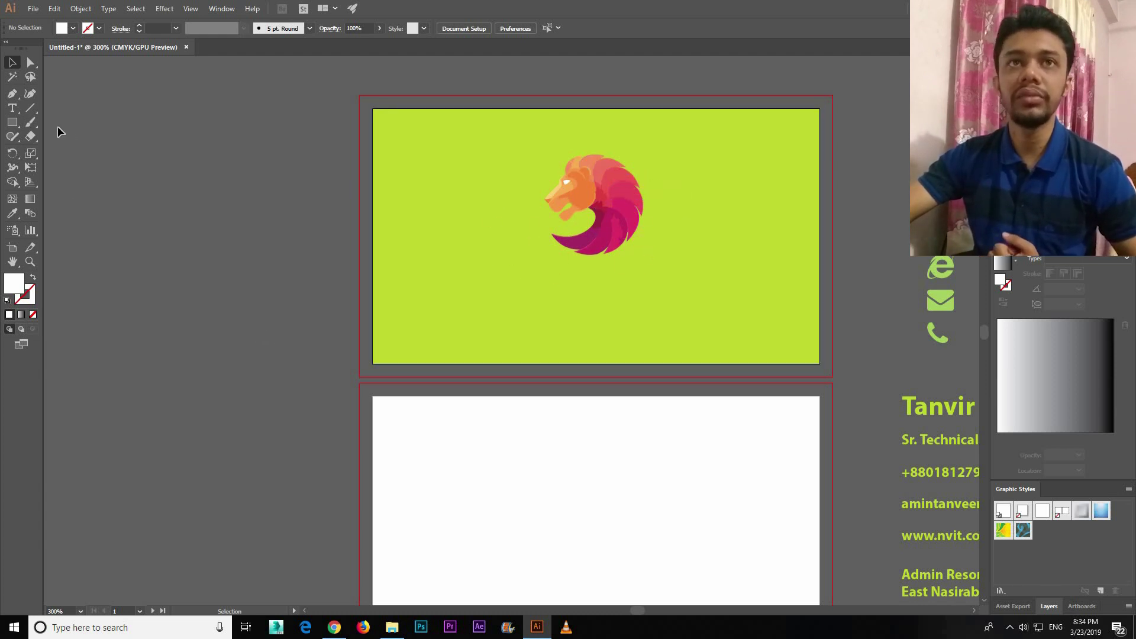
Create 'LION' text, scale it up, and centre it beneath the lion logo on the green card.
left_click(13, 110)
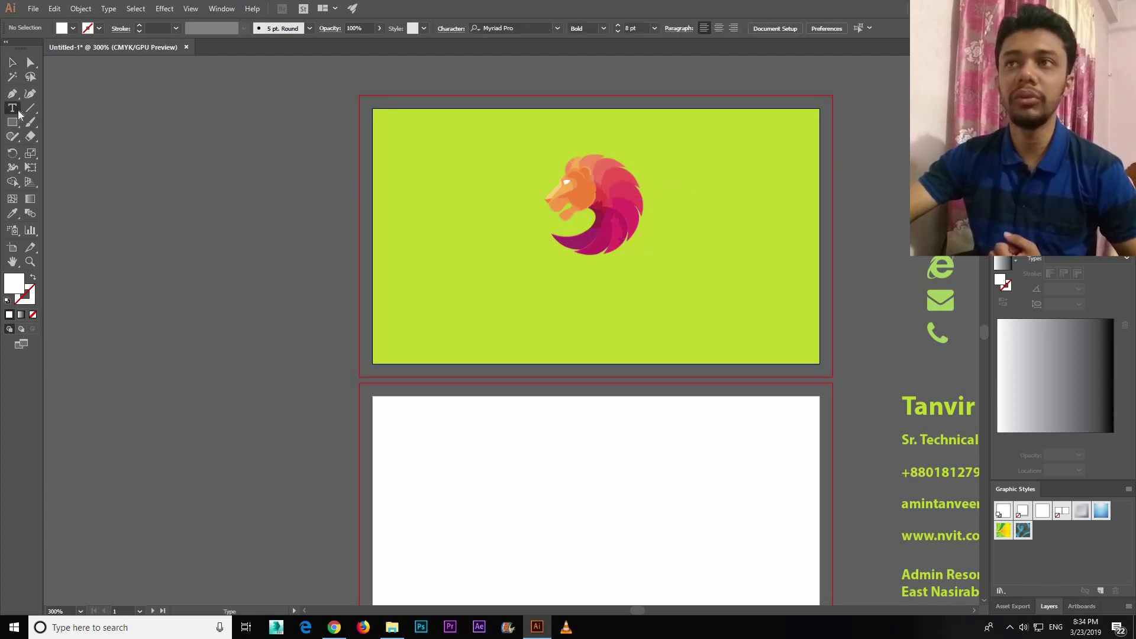
left_click(200, 272)
key("BackSpace")
type("LION")
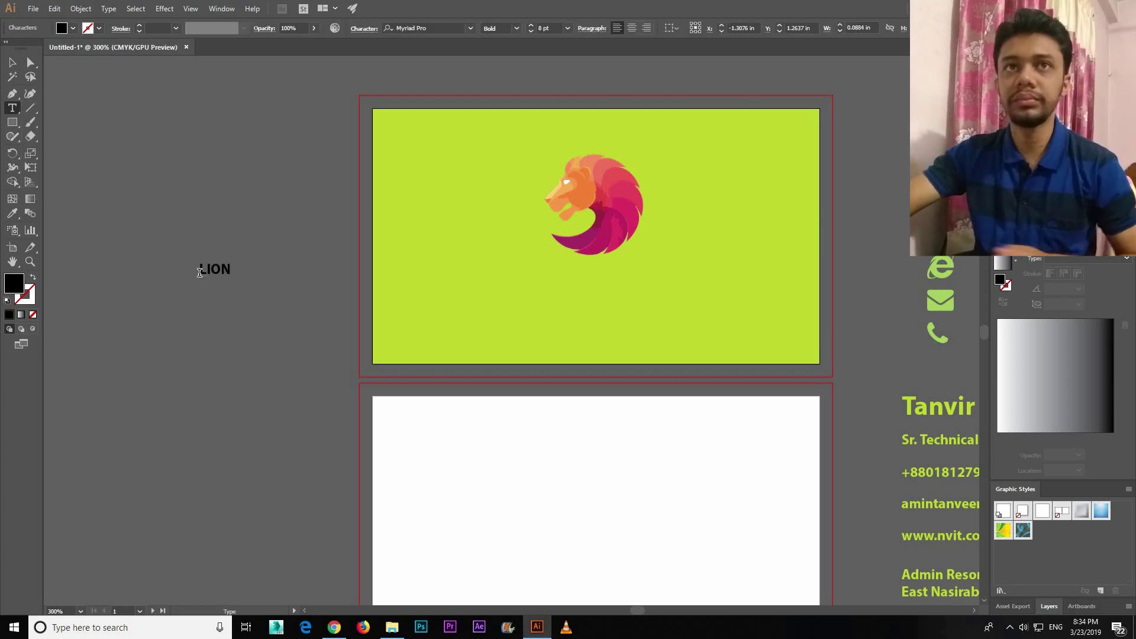
left_click(18, 62)
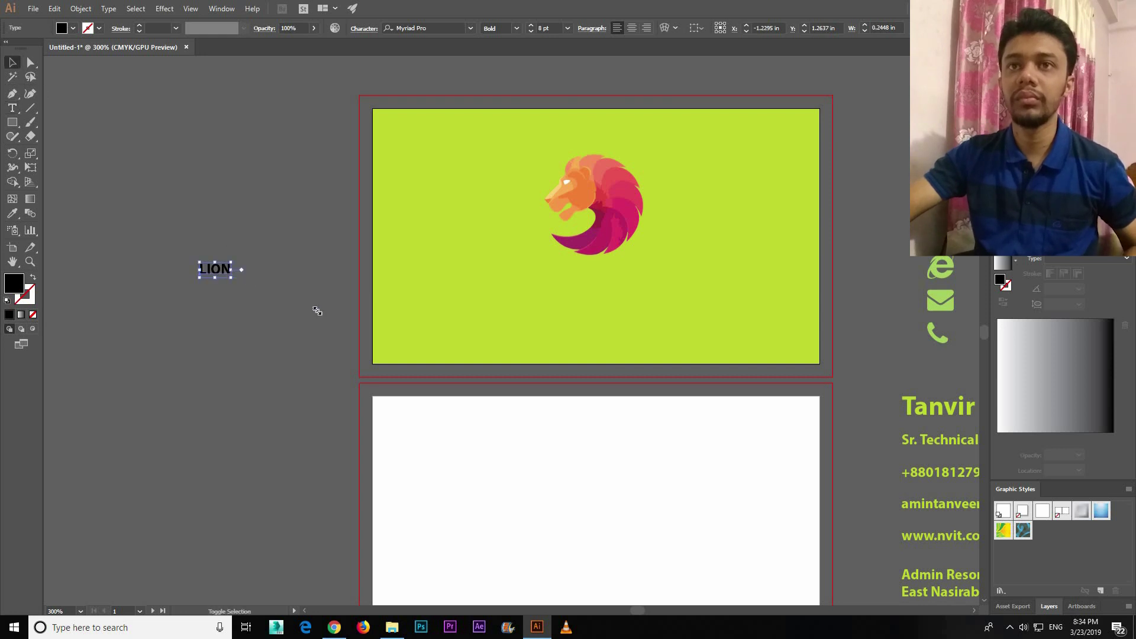
left_click_drag(317, 311, 304, 296)
left_click_drag(213, 266, 574, 299)
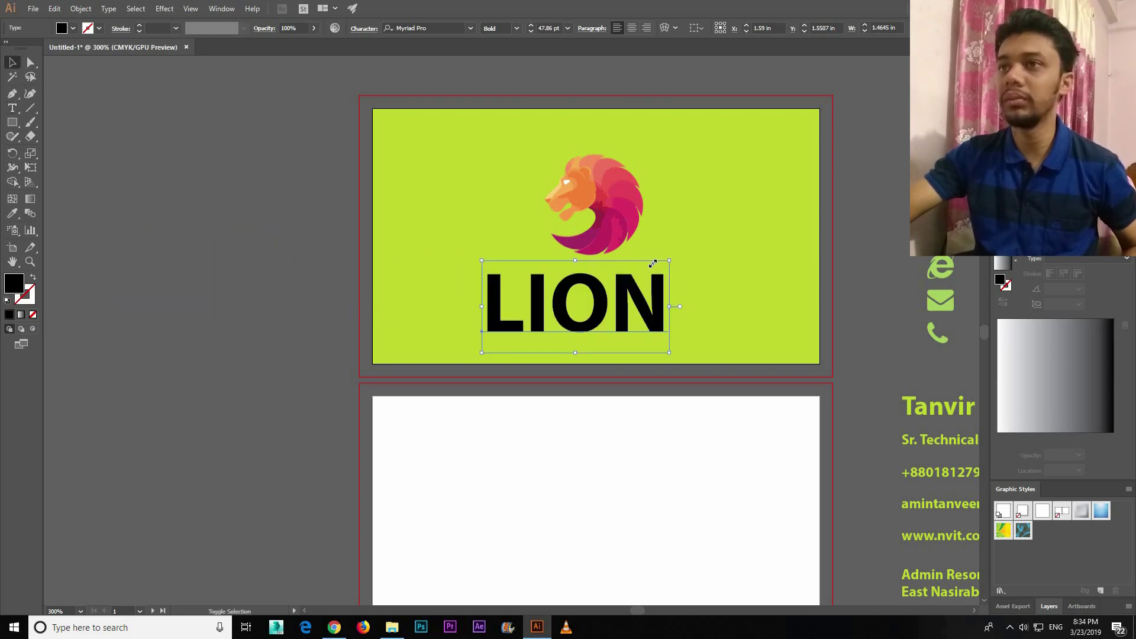
left_click_drag(653, 263, 639, 277)
left_click_drag(580, 302, 601, 293)
left_click(491, 365)
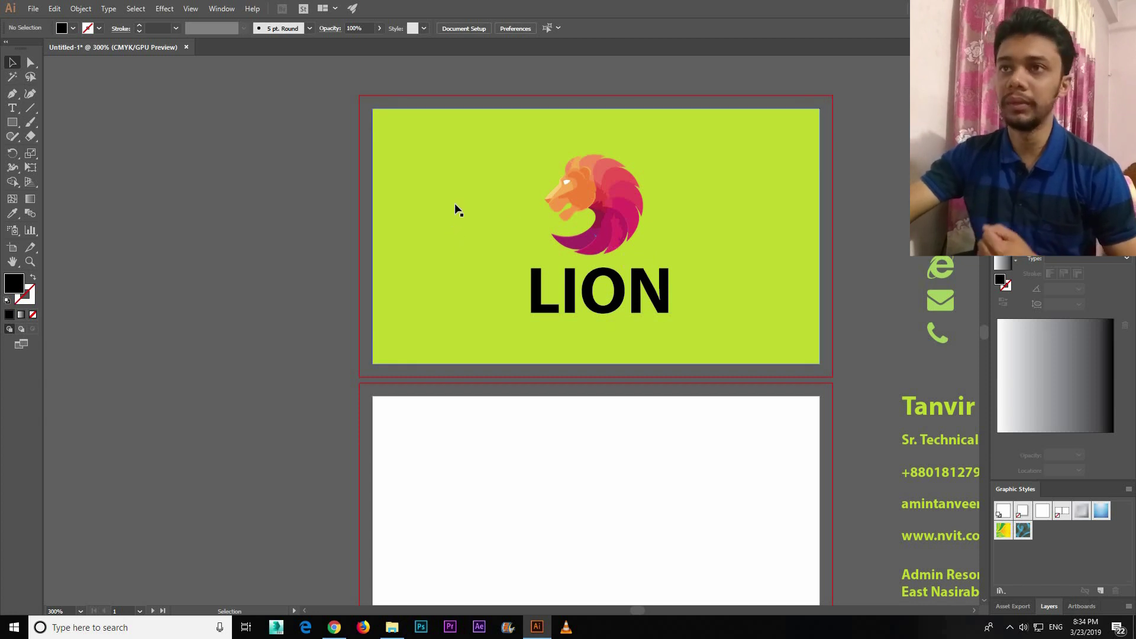
left_click(465, 232)
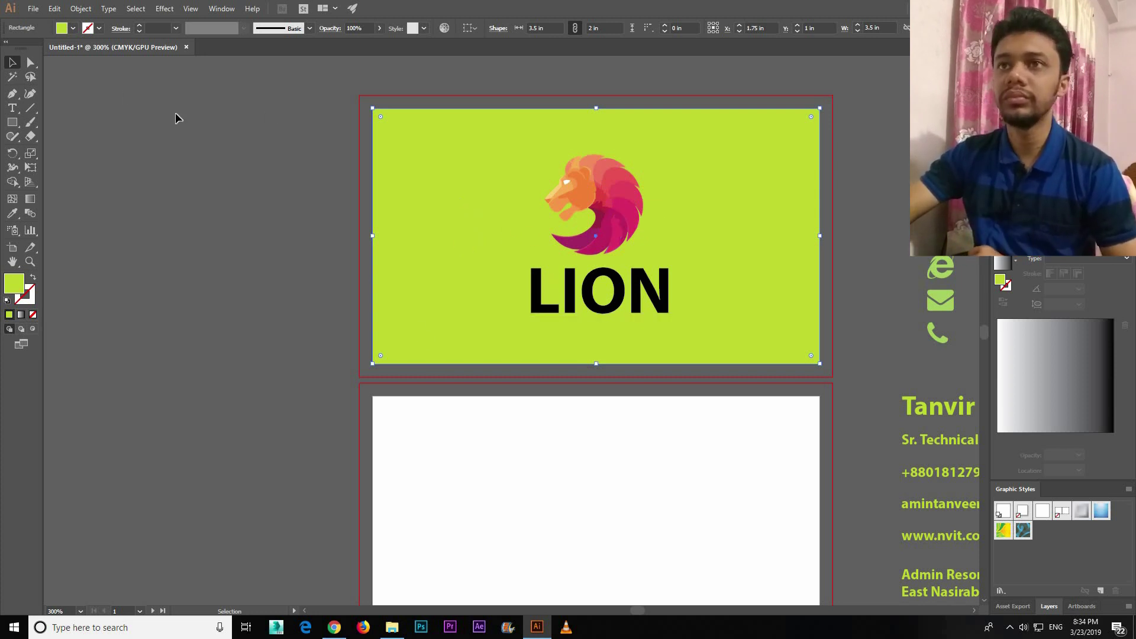
left_click(312, 210)
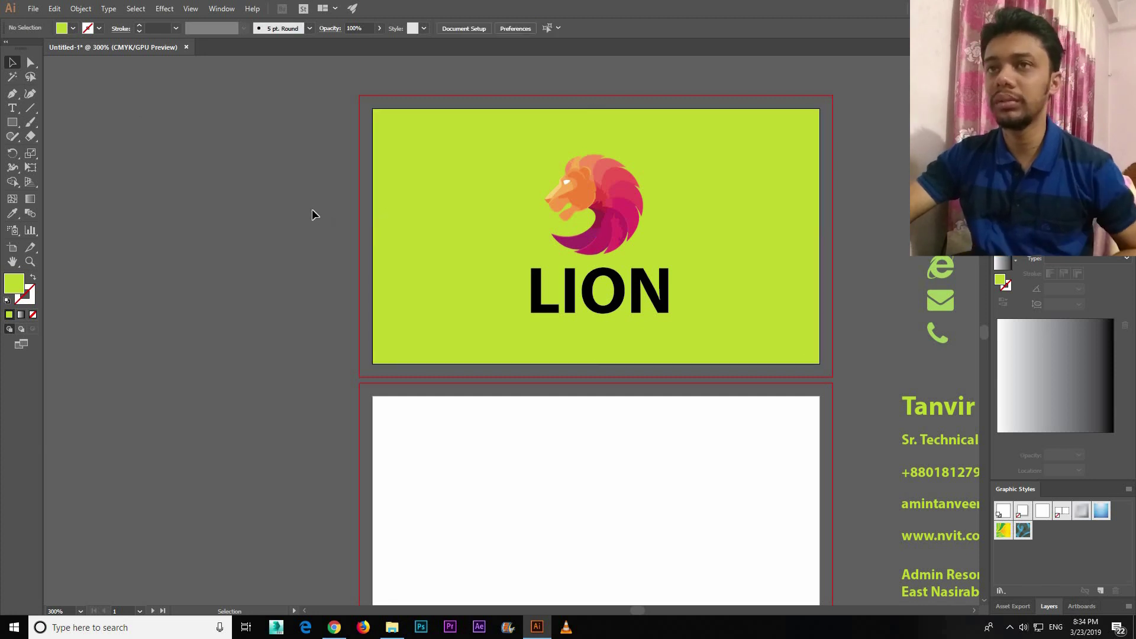
Change the front card's green background rectangle fill to white.
mouse_move(311, 214)
left_mouse_down()
mouse_move(255, 210)
mouse_move(238, 221)
left_mouse_up()
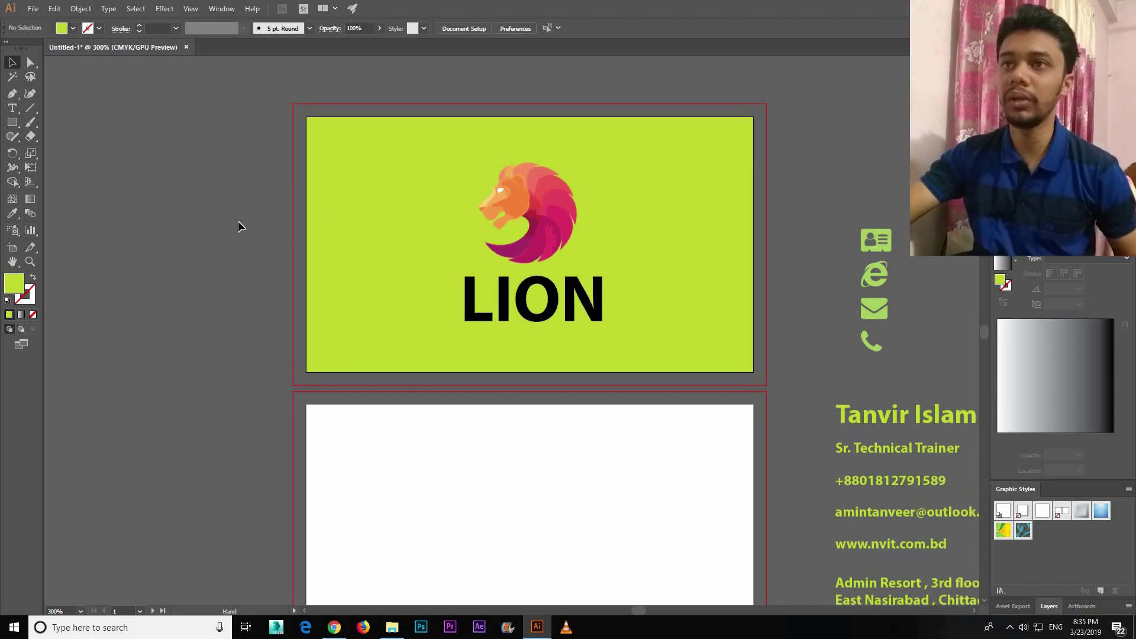
left_click(505, 299)
left_click(135, 188)
left_click(332, 178)
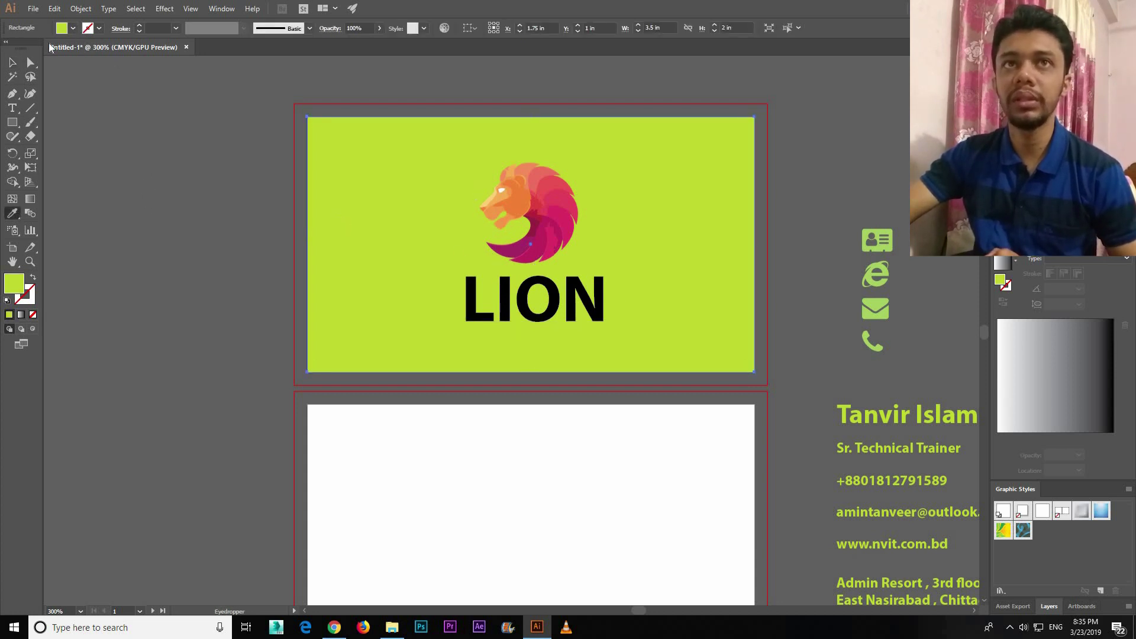
left_click(73, 28)
left_click(26, 42)
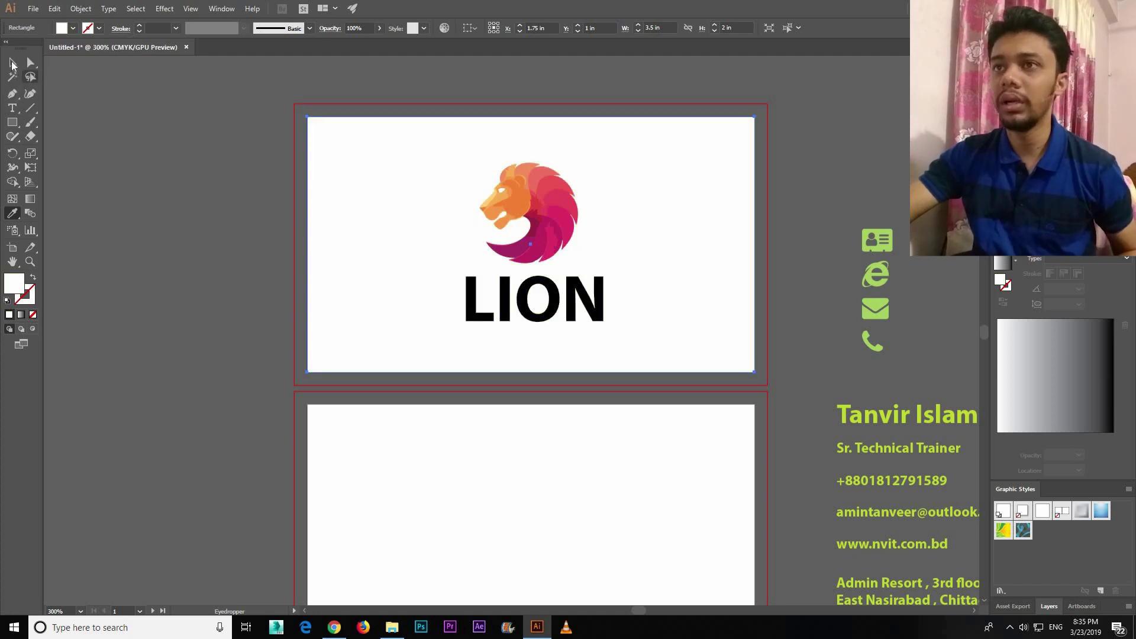
Colour the LION text with the lion's orange using the Eyedropper.
left_click(13, 63)
left_click(532, 298)
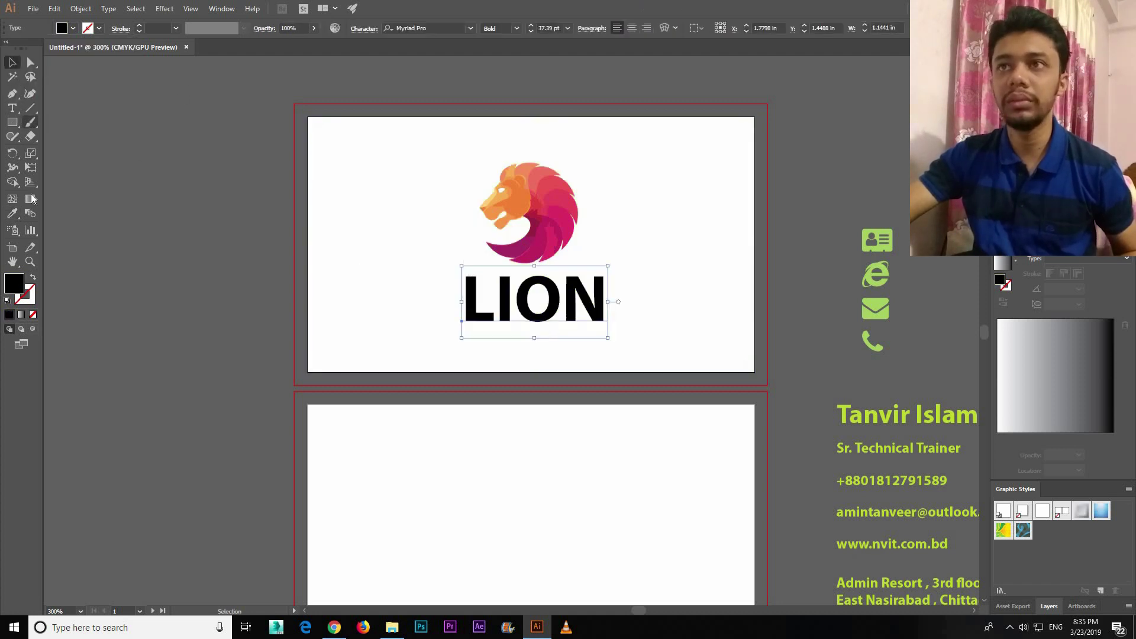
left_click(12, 213)
left_click(502, 200)
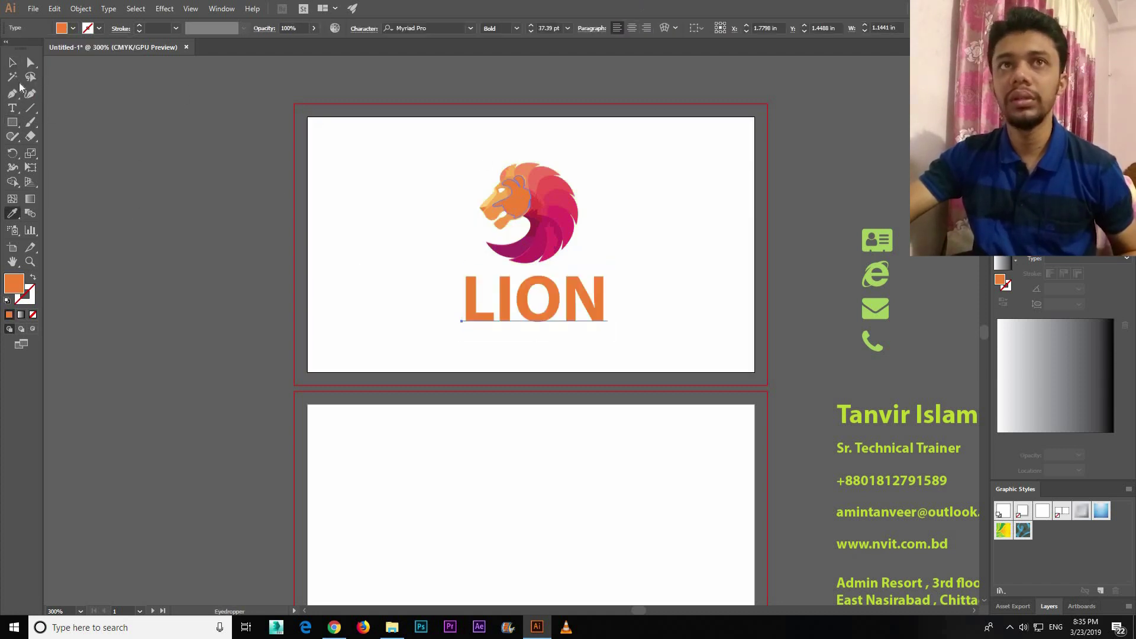
left_click(12, 62)
left_click(588, 305)
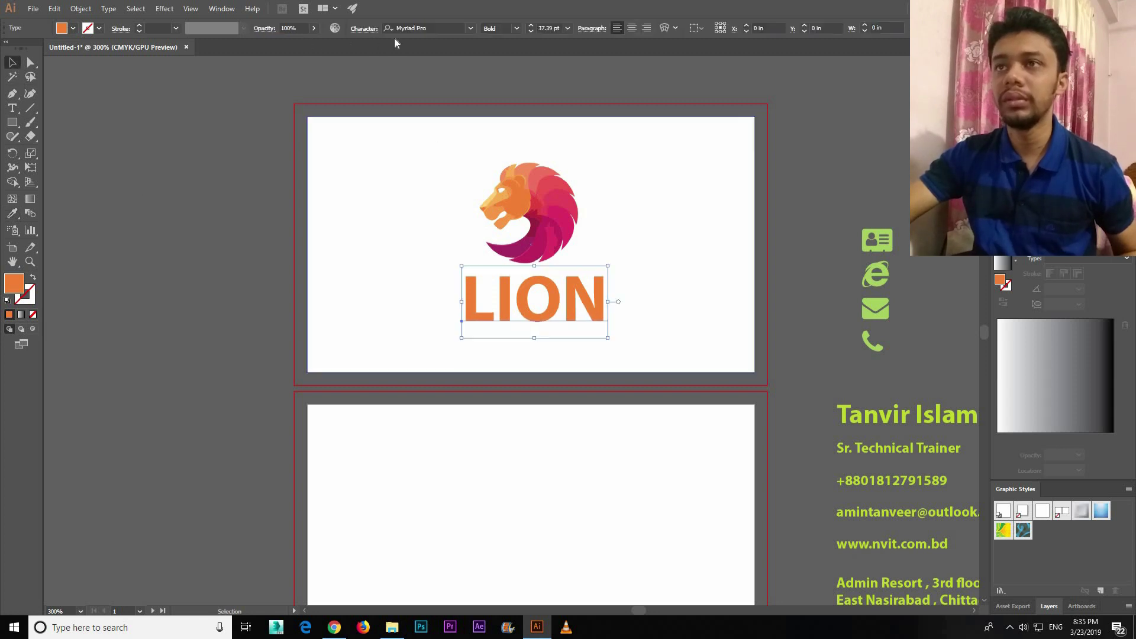
Type 'Enterprise' and place it directly beneath LION on the white front card.
left_click(218, 141)
left_click(12, 108)
left_click(370, 242)
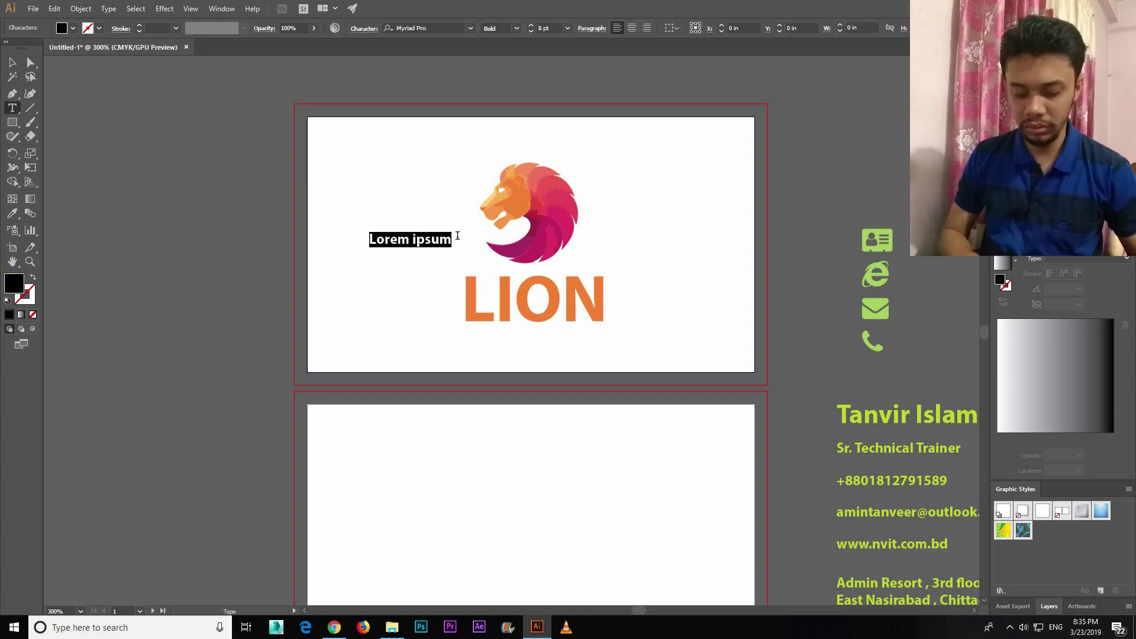
type("Enterpri")
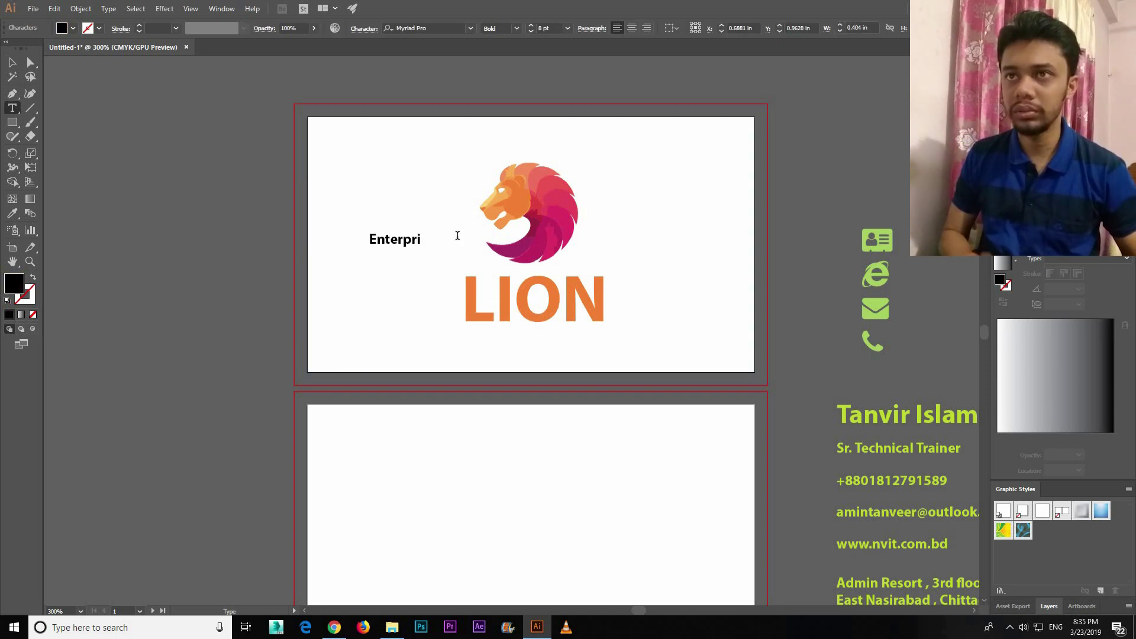
type("se")
key("Escape")
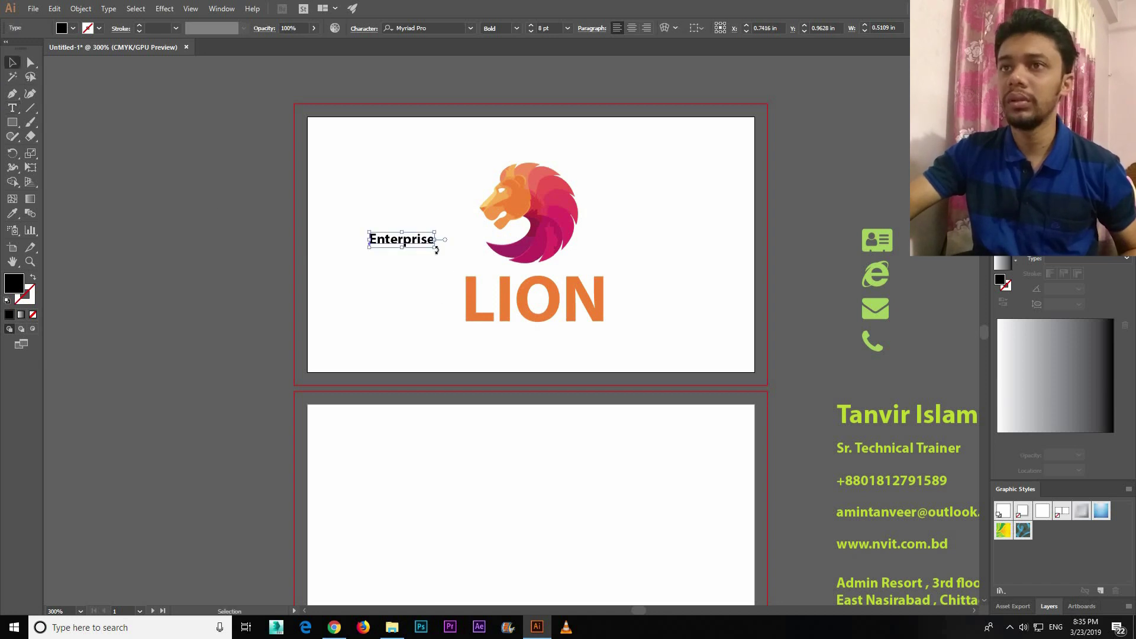
left_click_drag(423, 244, 519, 336)
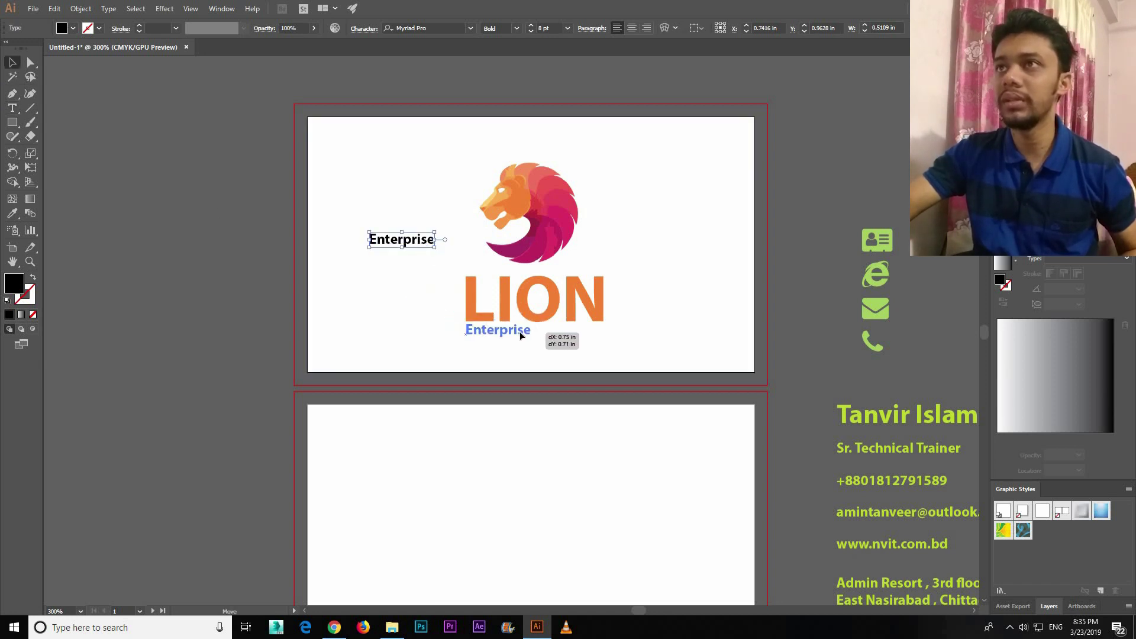
left_click_drag(520, 333, 520, 333)
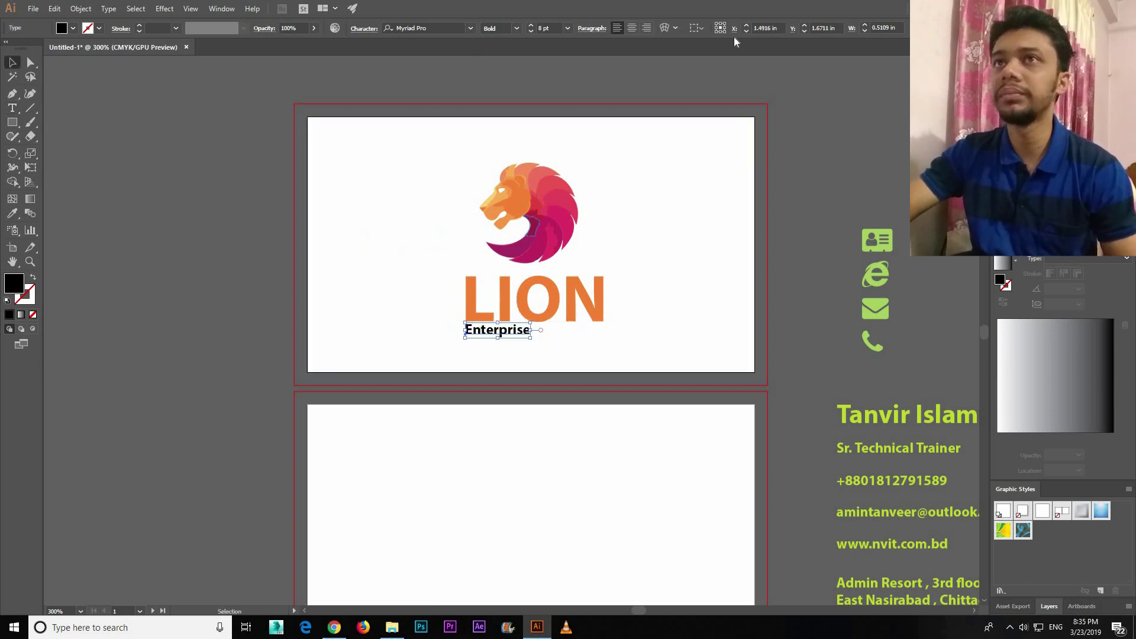
Raise Enterprise's tracking in the Character panel, stepping from 200 up to 600.
left_click(363, 29)
left_click(349, 114)
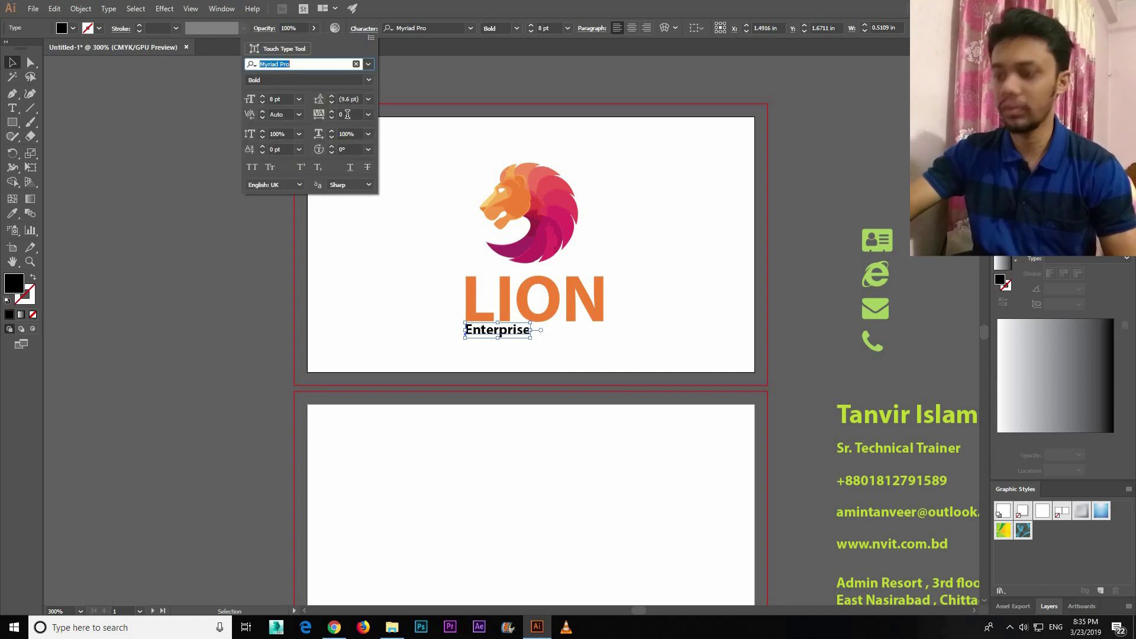
type("200")
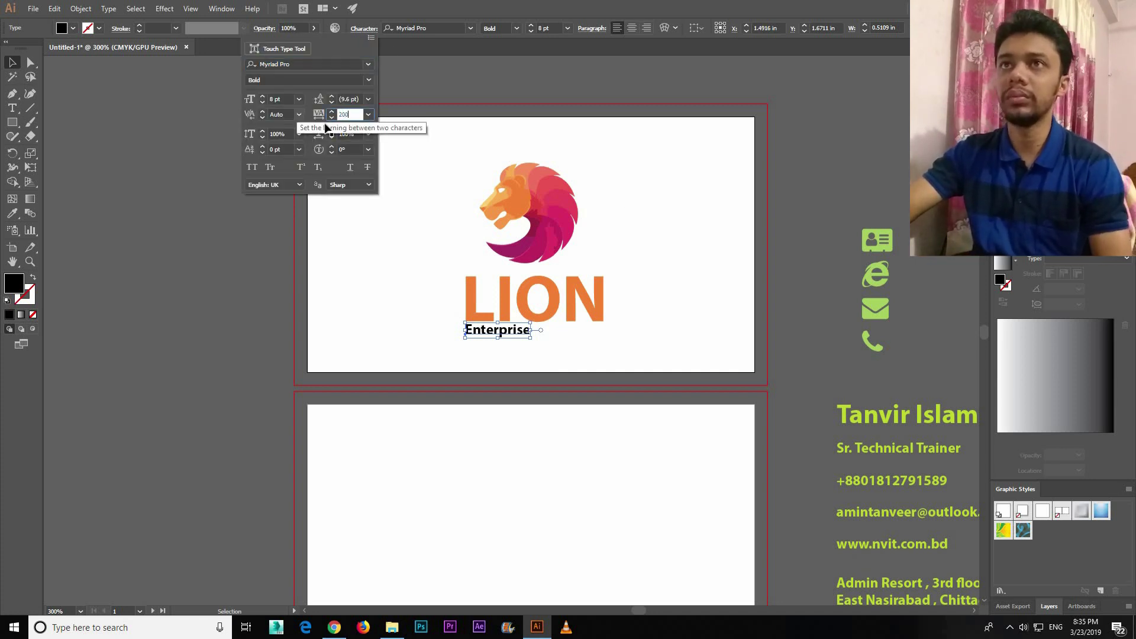
key("Return")
left_click(364, 28)
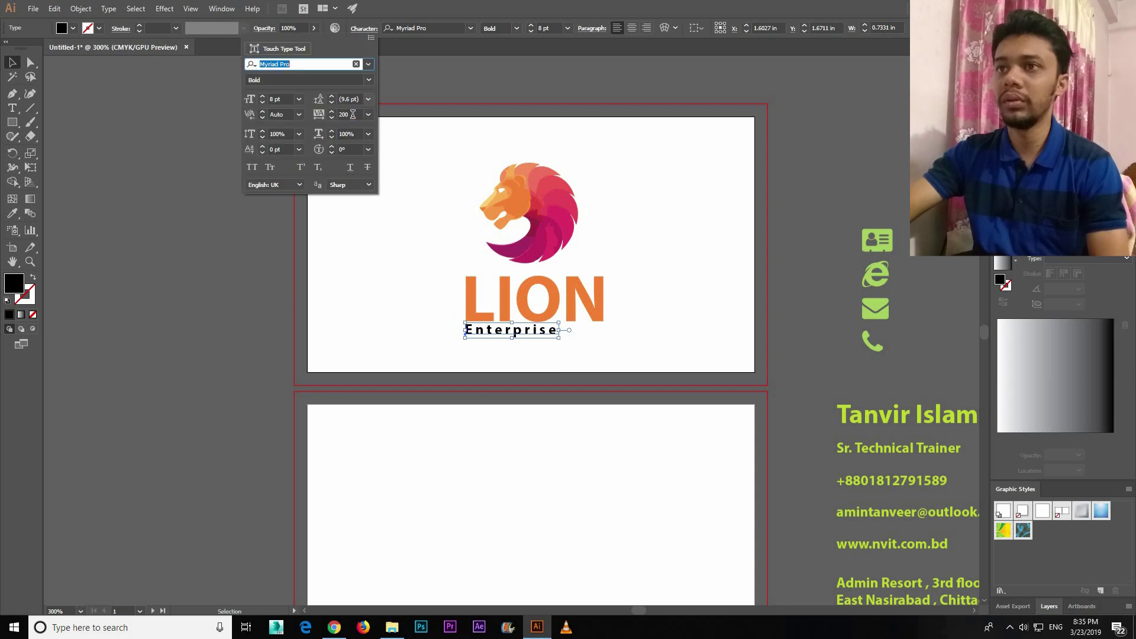
left_click(348, 114)
type("0")
key("Return")
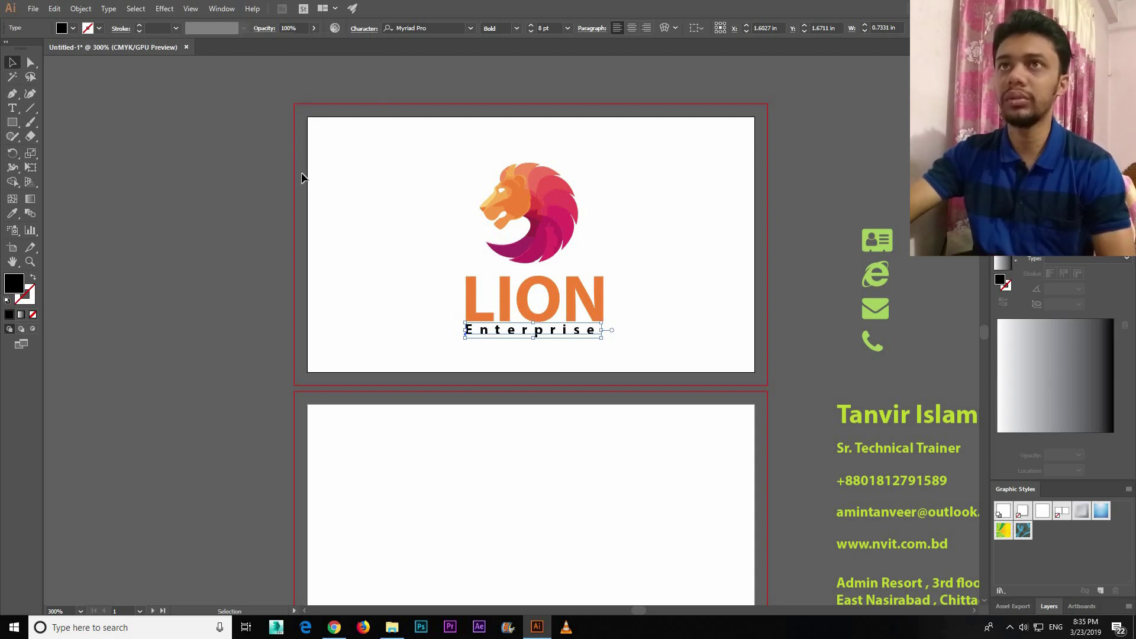
left_click(364, 28)
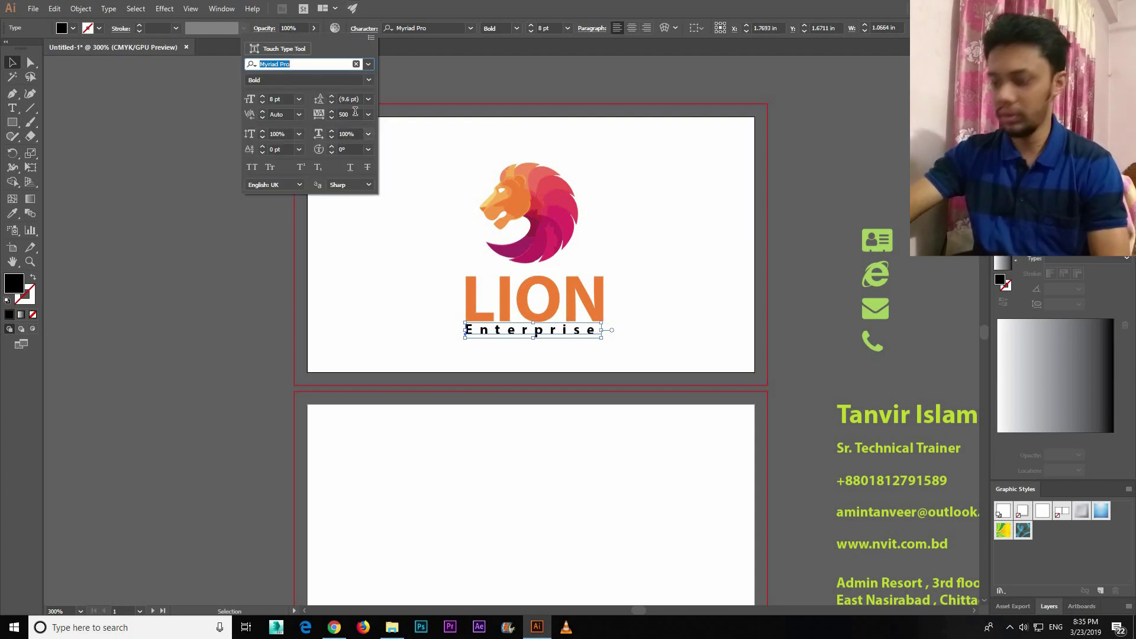
left_click(347, 114)
type("600")
key("Return")
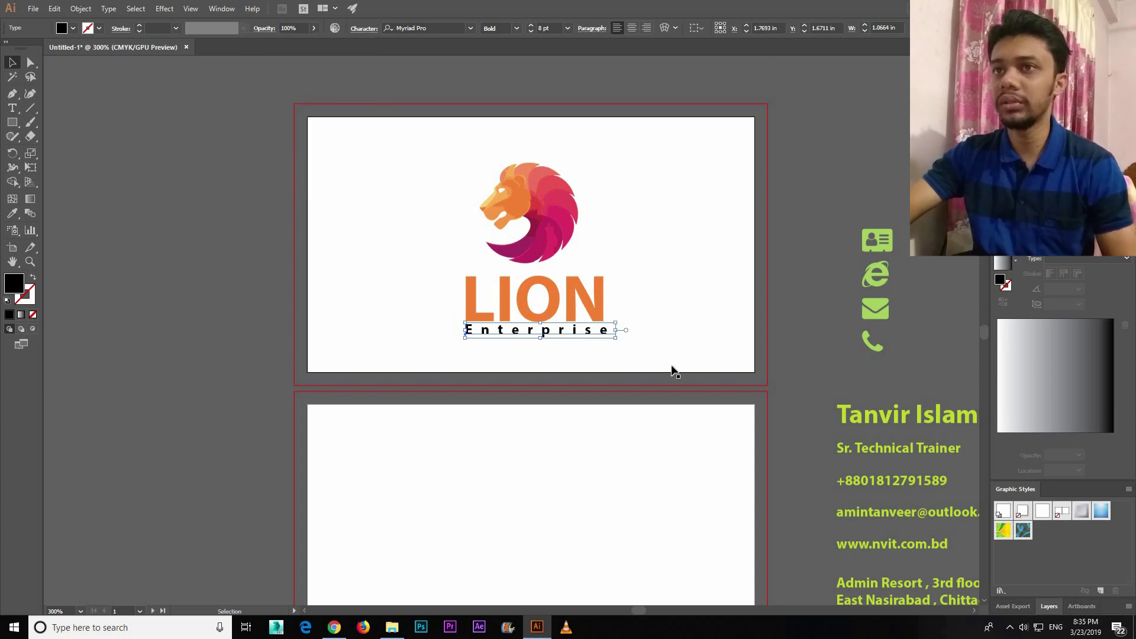
left_click(648, 354)
Reselect Enterprise and adjust its tracking again so it spans LION's width.
left_click(605, 337)
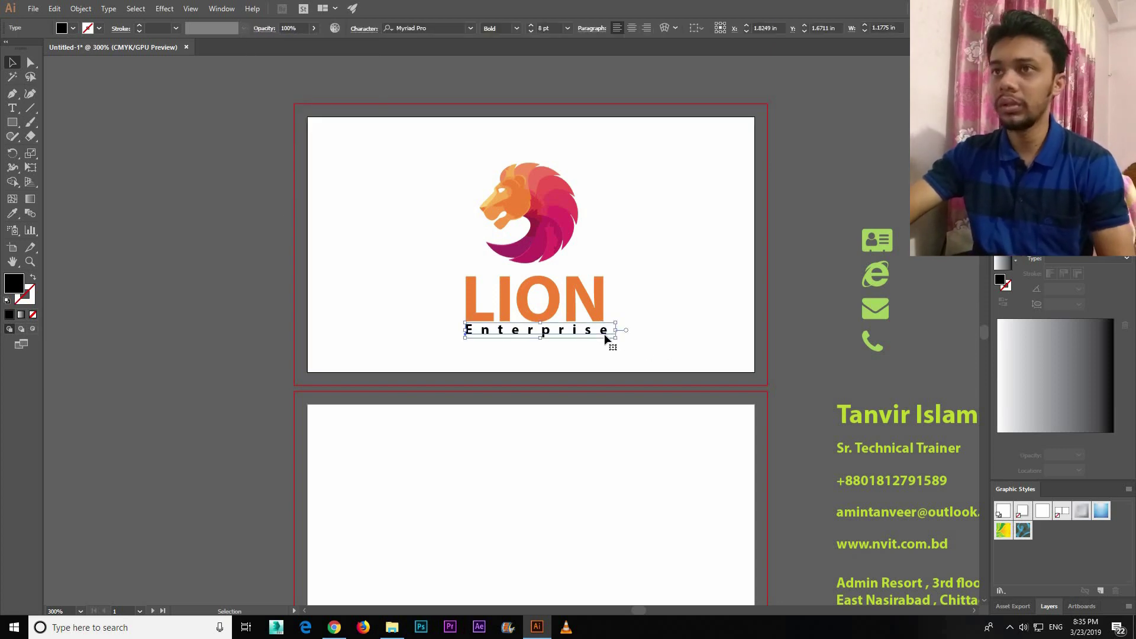
left_click(670, 315)
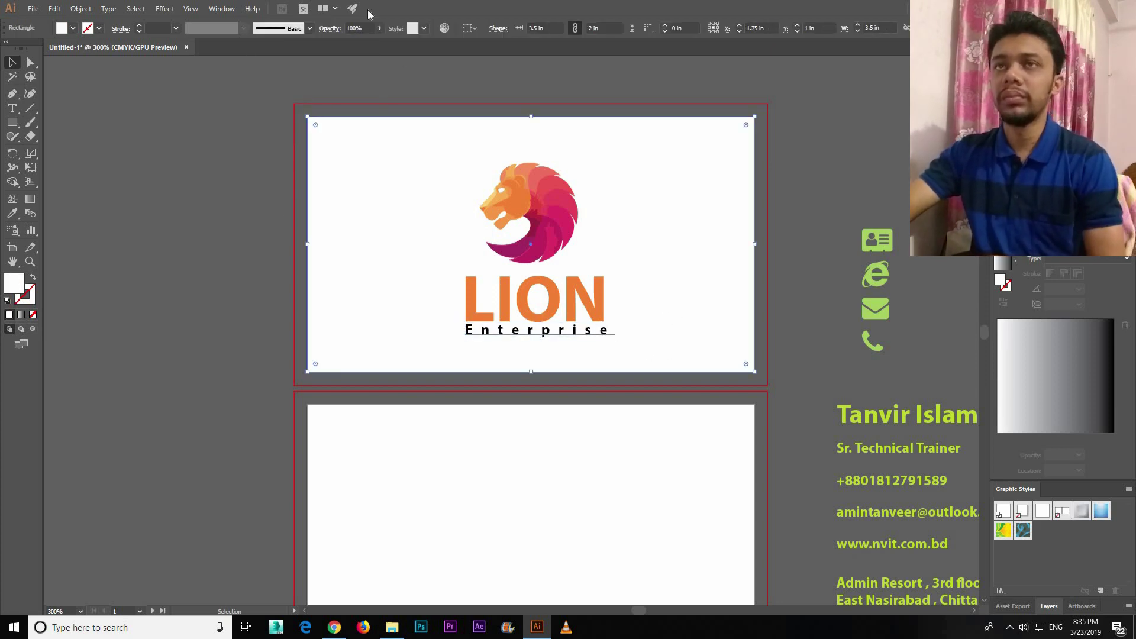
key("ctrl+z")
left_click(364, 28)
left_click(349, 115)
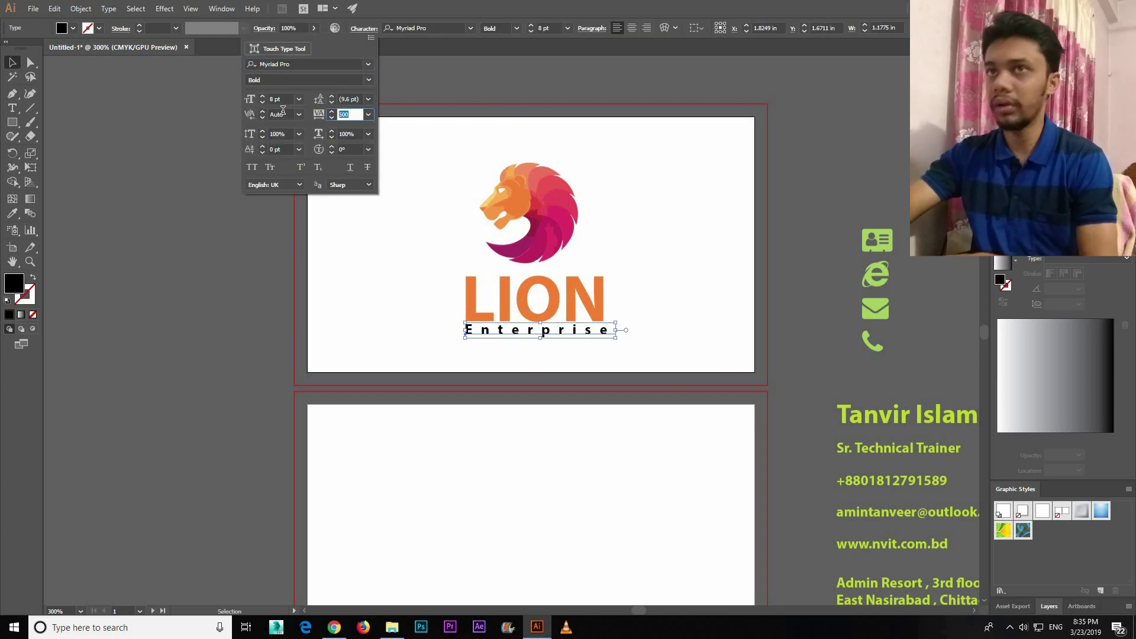
type("2")
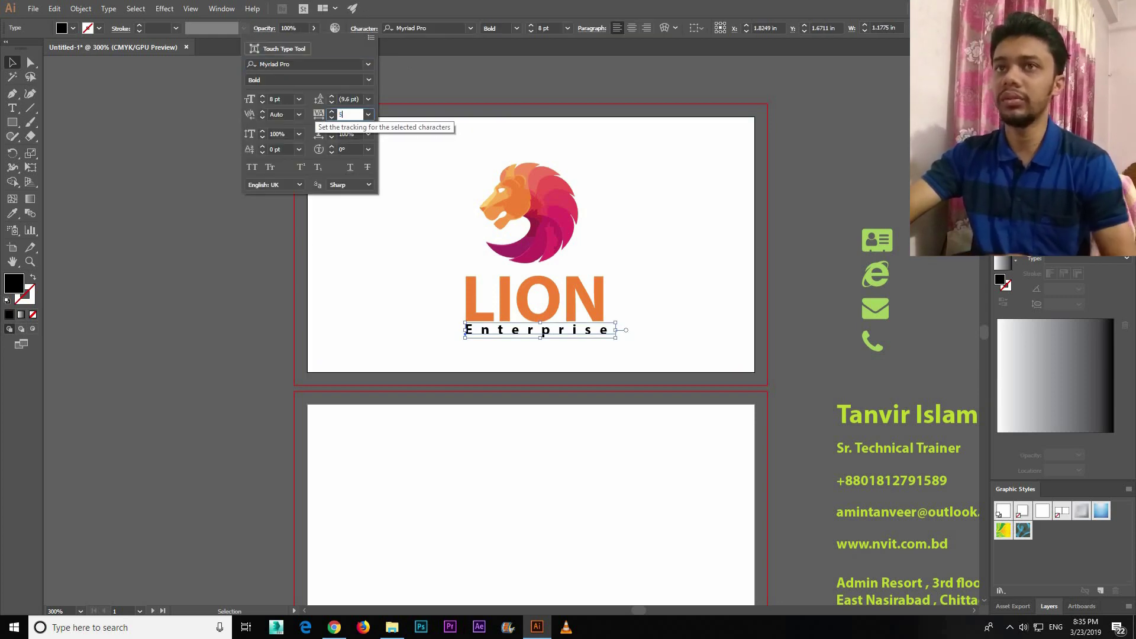
key("Return")
left_click(258, 200)
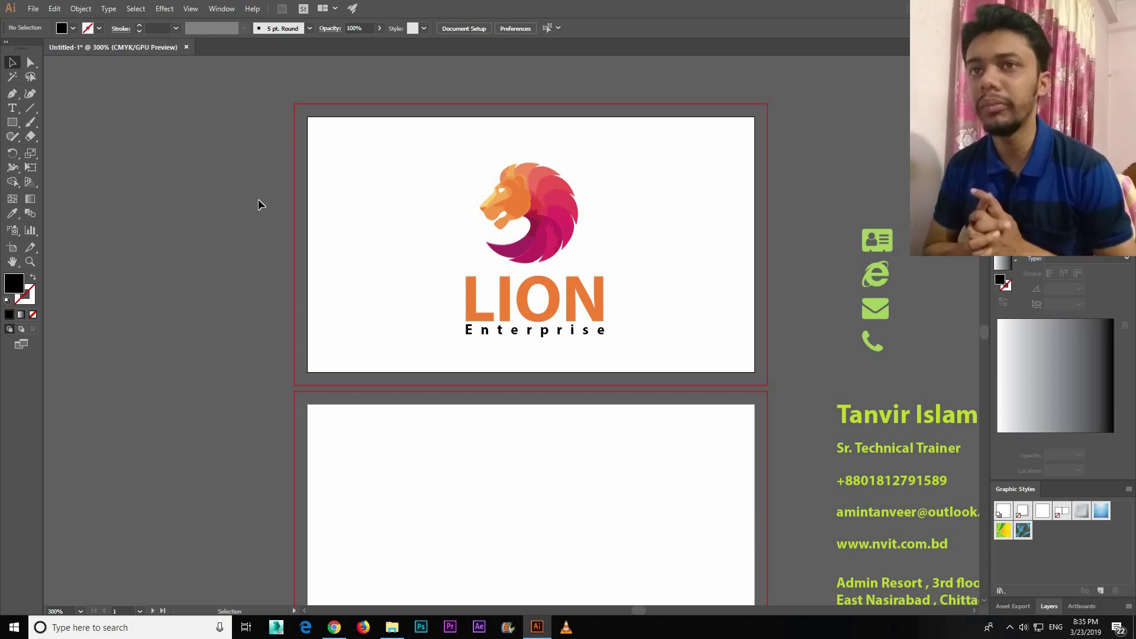
left_click(345, 225)
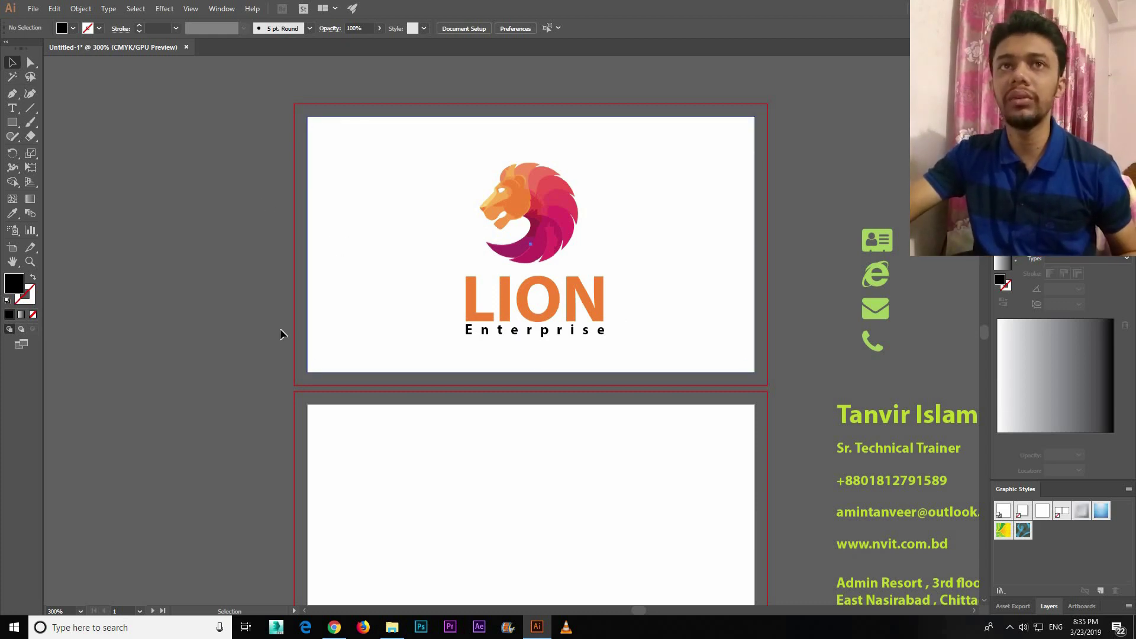
Draw a small orange block at the card's left edge with a magenta copy below it, both sampled from the lion.
scroll(170, 225, "down", 2)
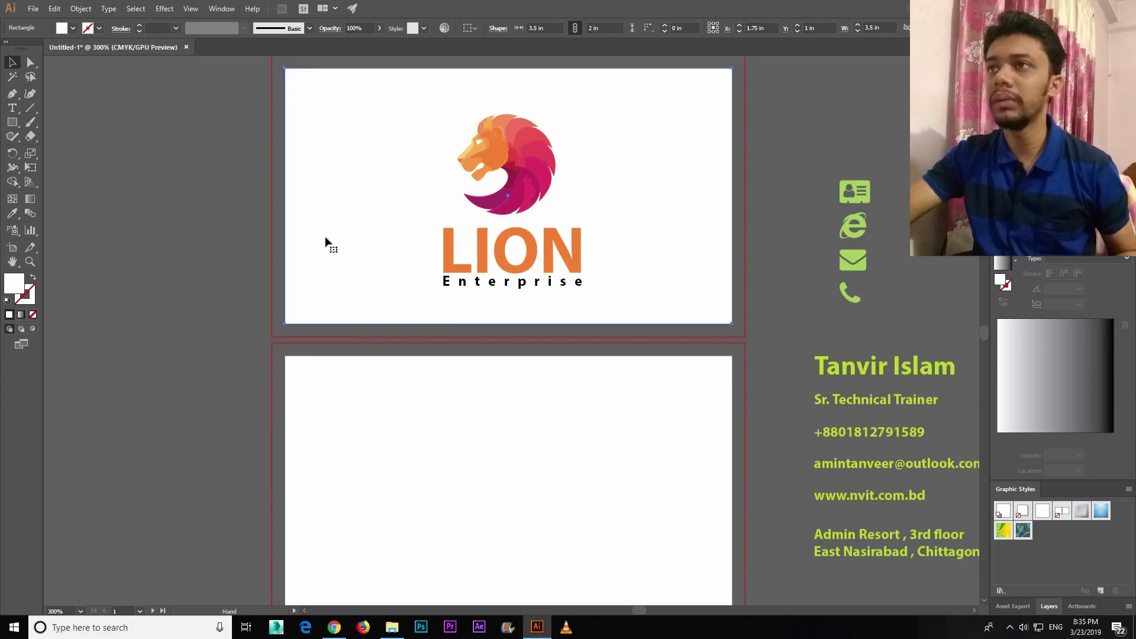
left_click(760, 189)
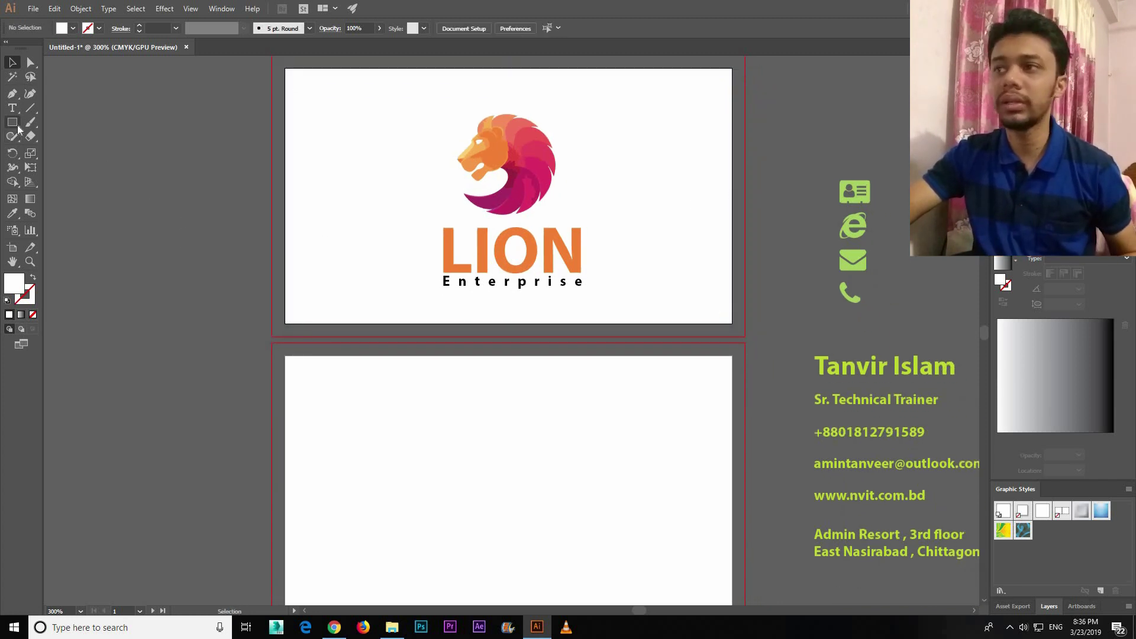
left_click_drag(18, 127, 44, 118)
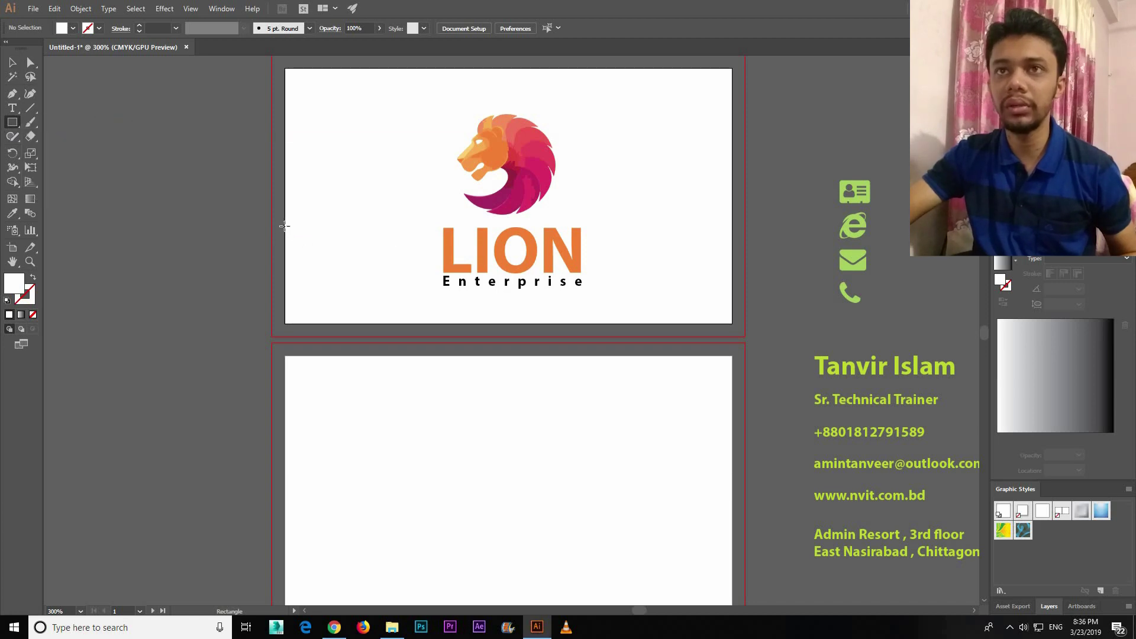
left_click_drag(284, 225, 292, 243)
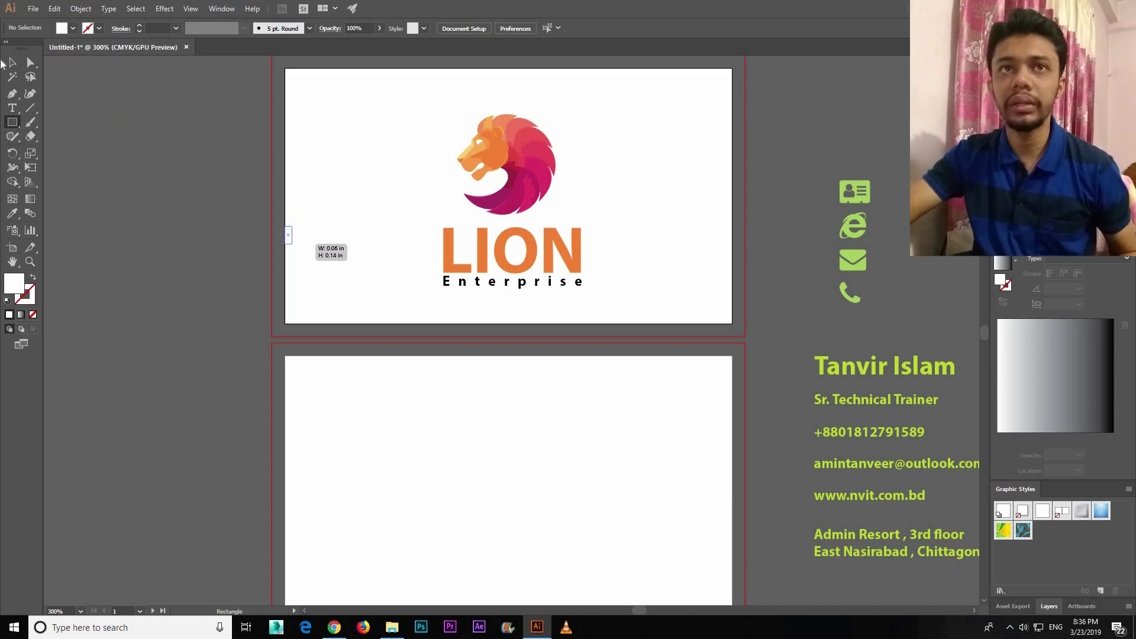
left_click(12, 62)
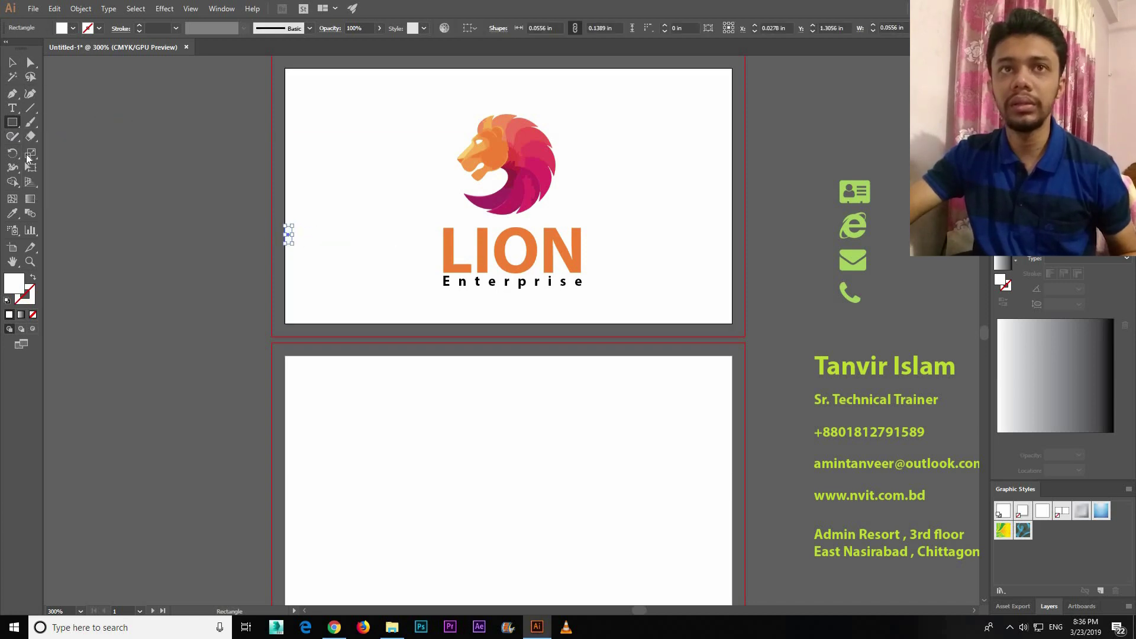
left_click(492, 145)
key("v")
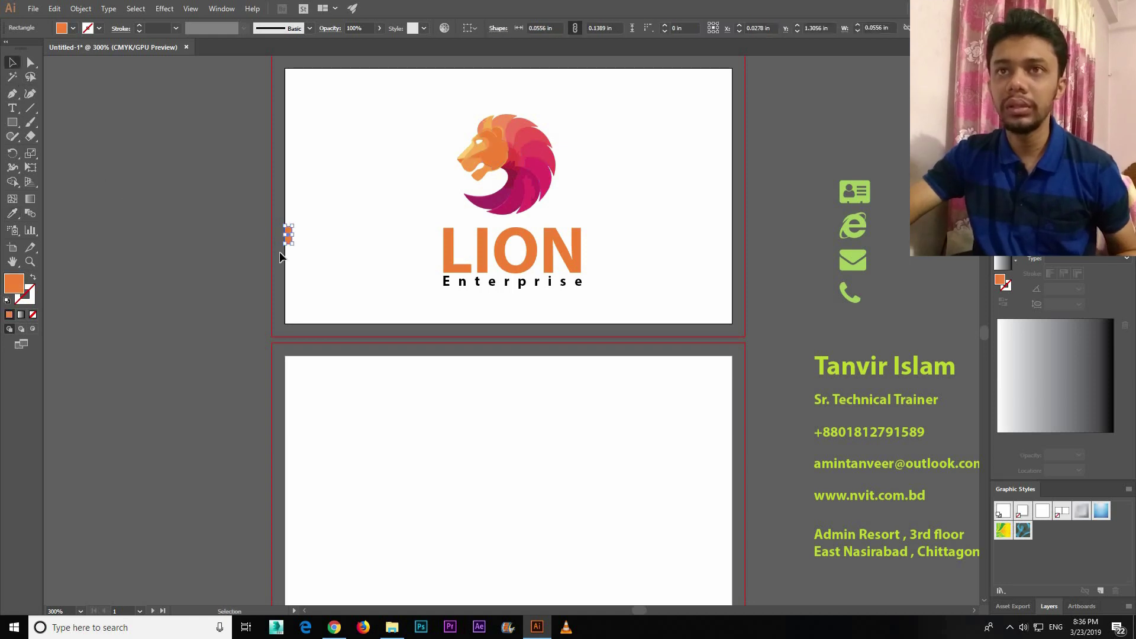
left_click_drag(288, 235, 288, 253)
left_click(13, 214)
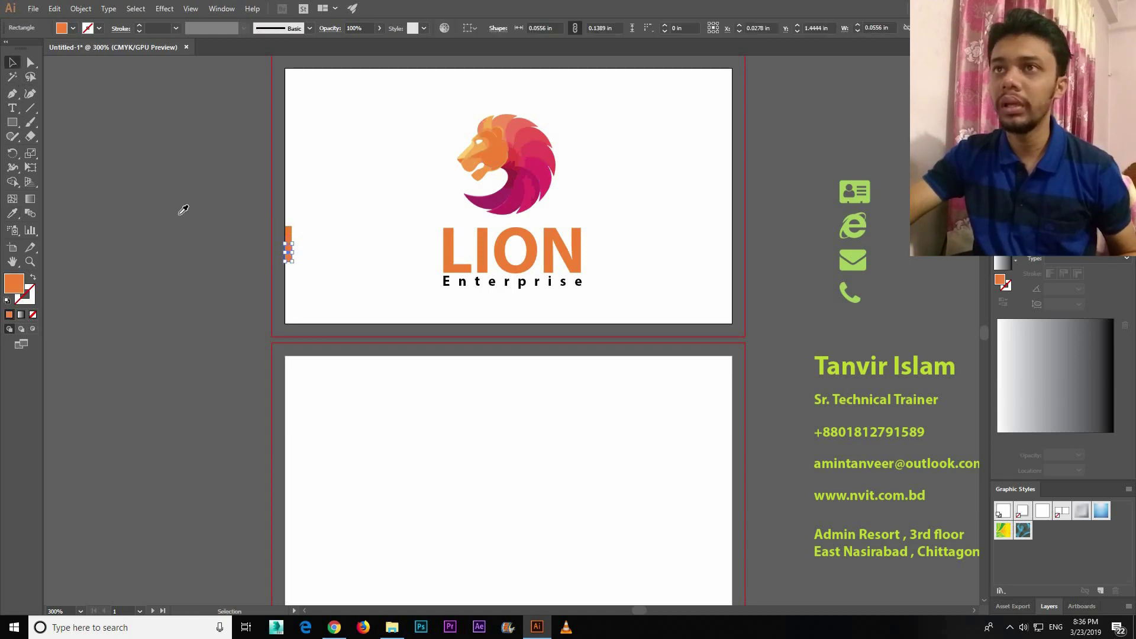
left_click(501, 197)
left_click(13, 63)
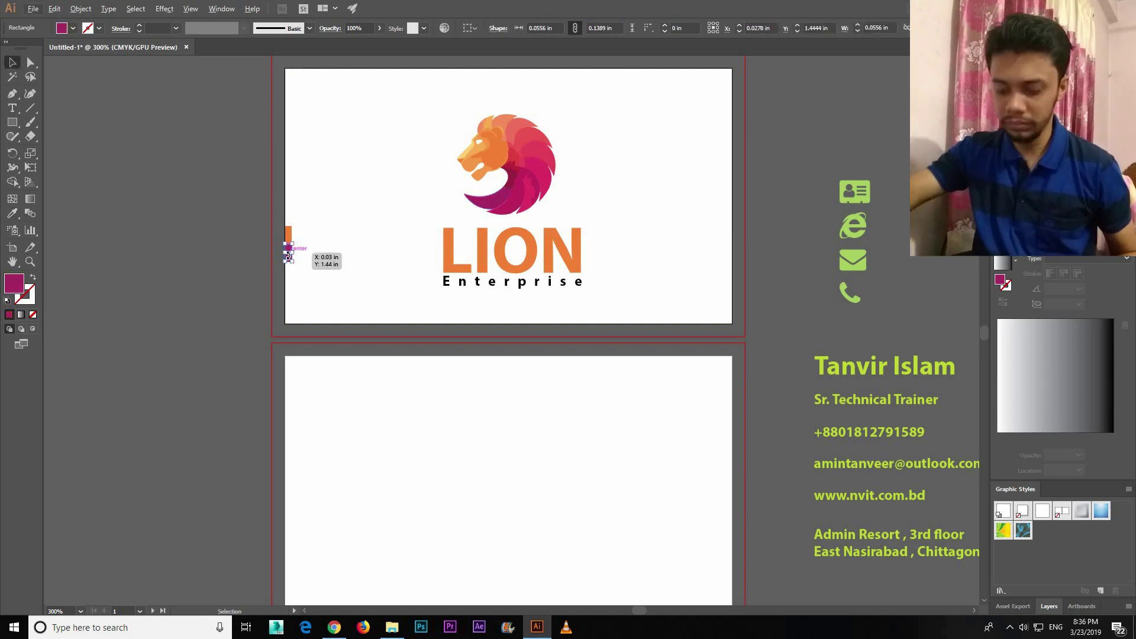
Add a crimson block sampled from the lion's mane beneath the magenta one.
key("ctrl+plus")
key("ctrl+plus")
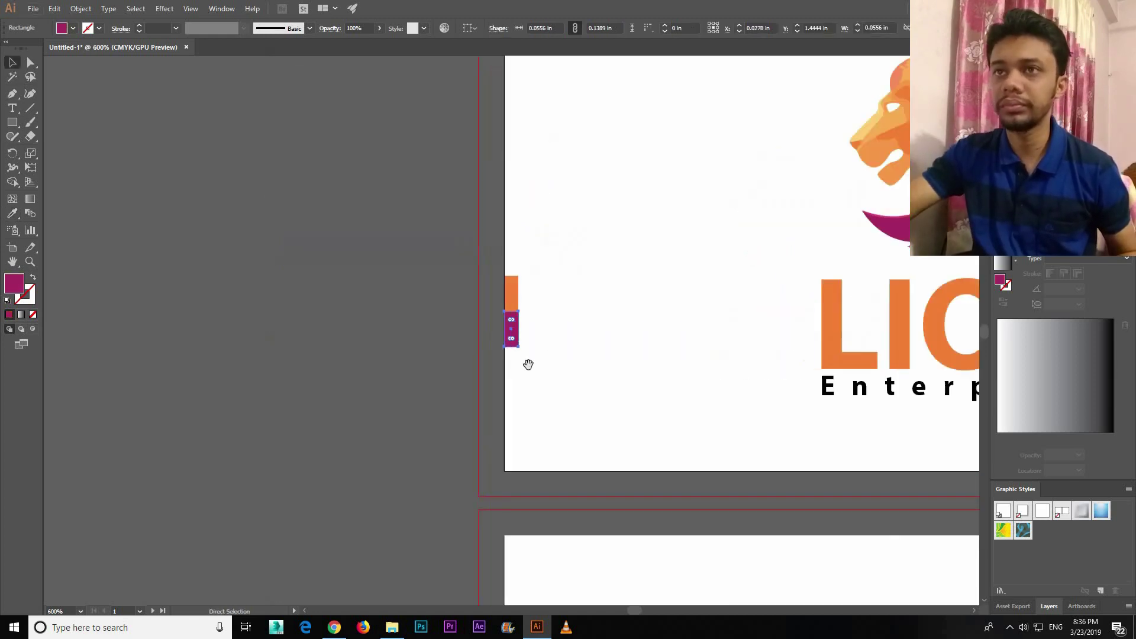
left_click_drag(441, 270, 327, 182)
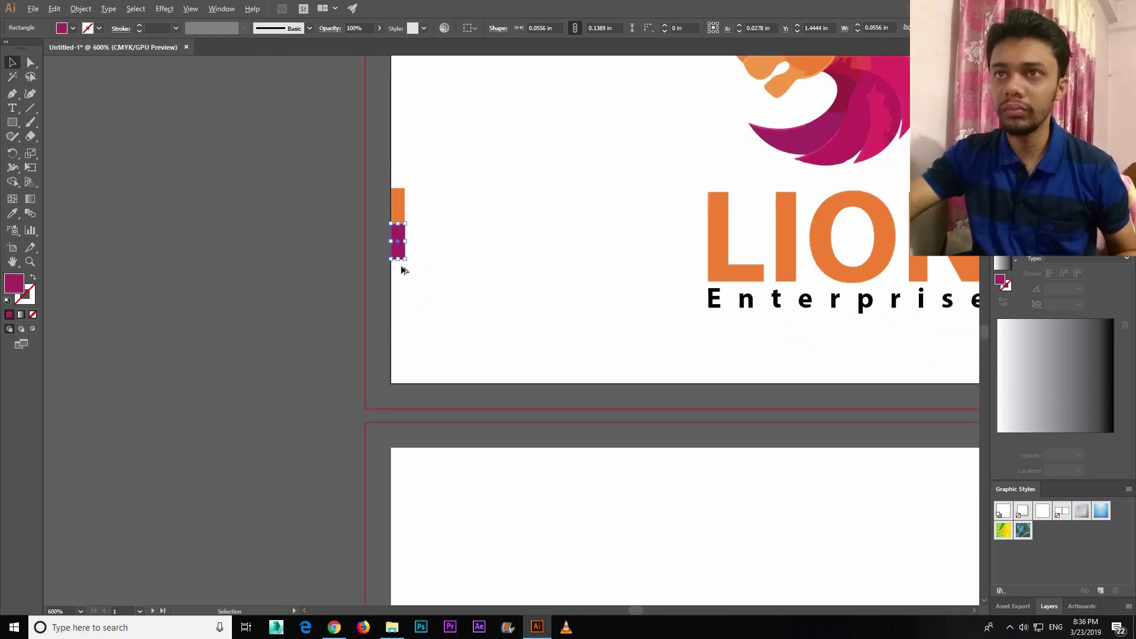
left_click_drag(402, 240, 402, 276)
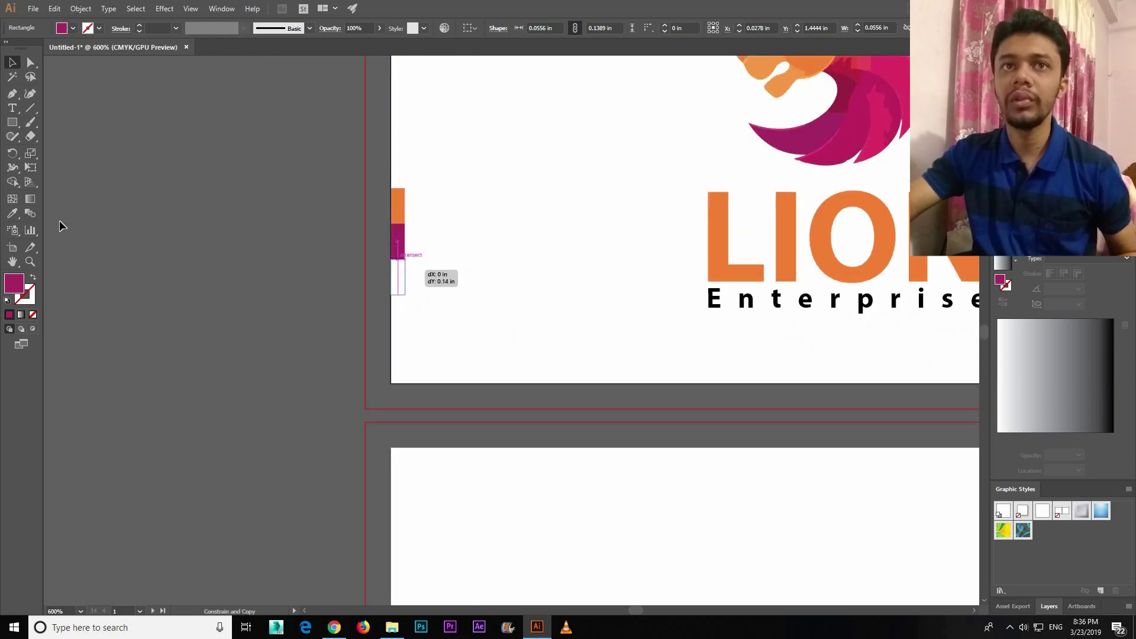
left_click(12, 213)
left_click_drag(709, 235, 615, 278)
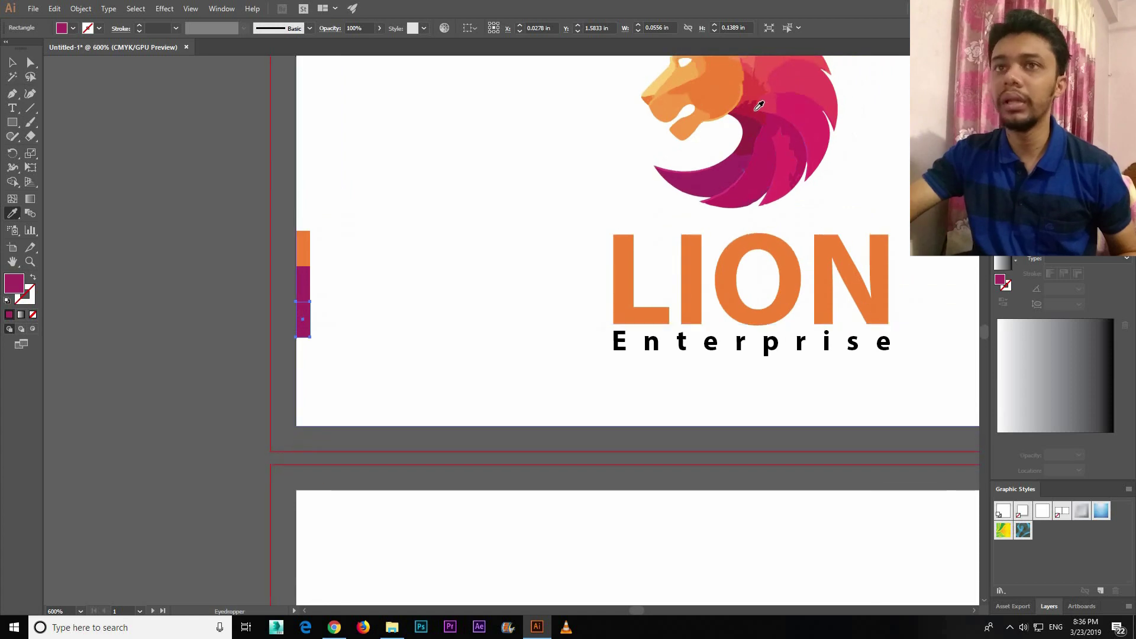
left_click(767, 131)
left_click(12, 62)
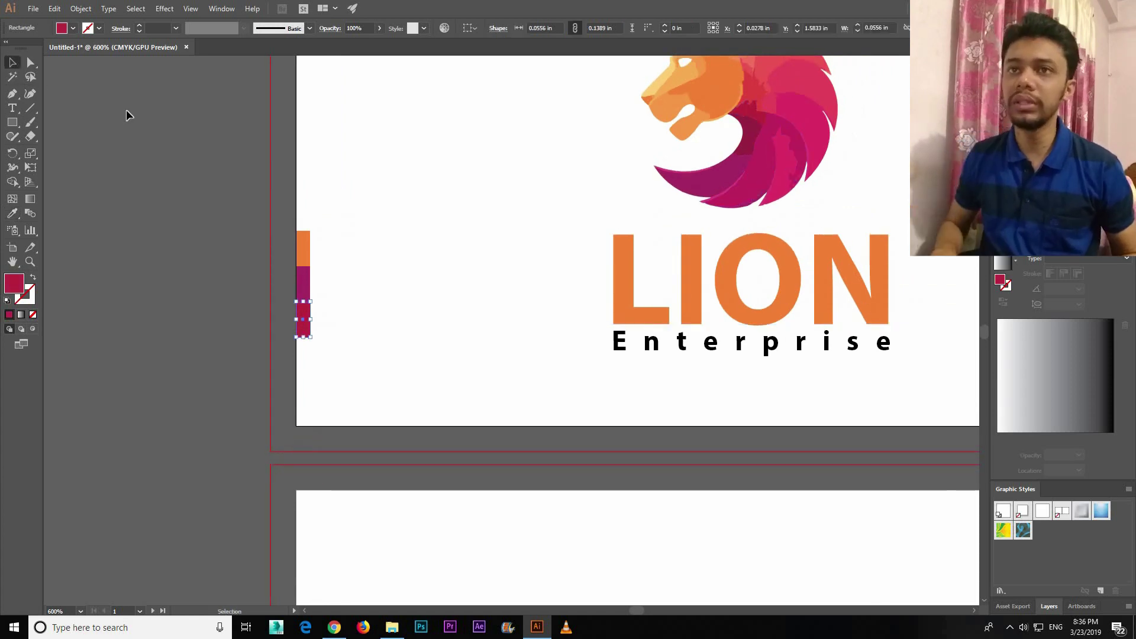
left_click(126, 109)
key("ctrl+minus")
key("ctrl+minus")
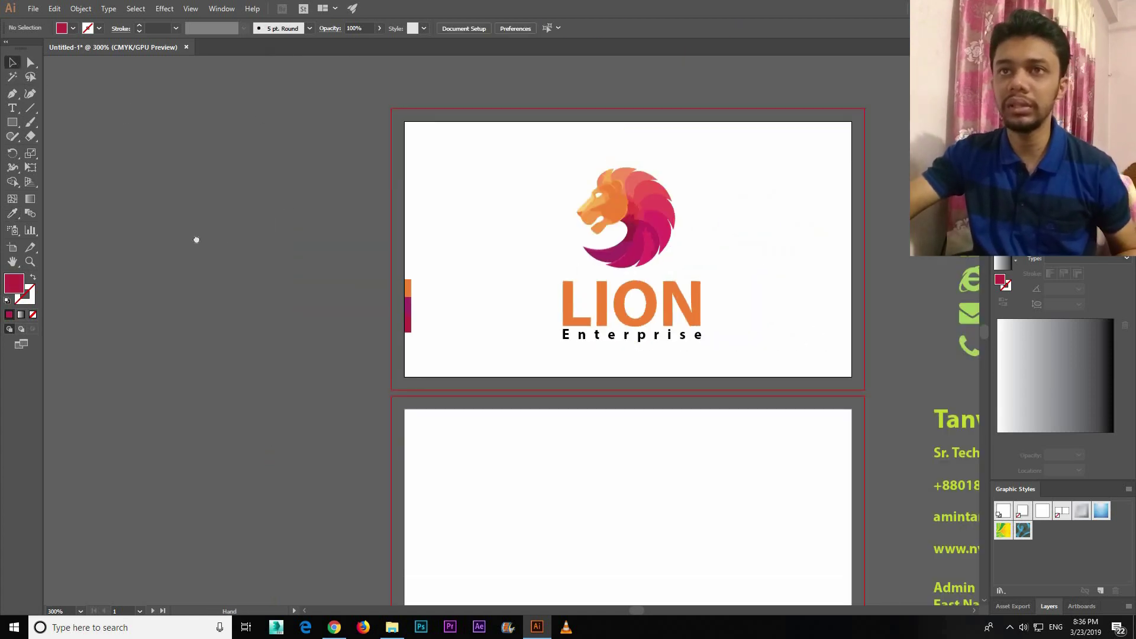
Copy the orange, magenta and crimson strip to the front card's right edge.
left_click(308, 299)
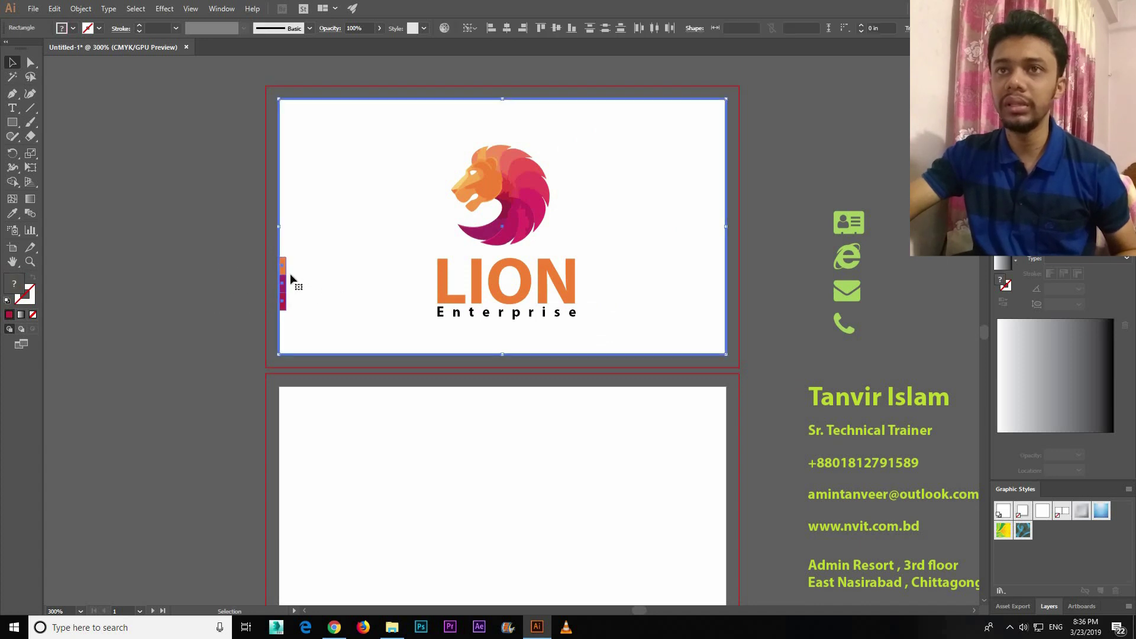
left_click_drag(282, 272, 727, 294)
left_click(750, 289)
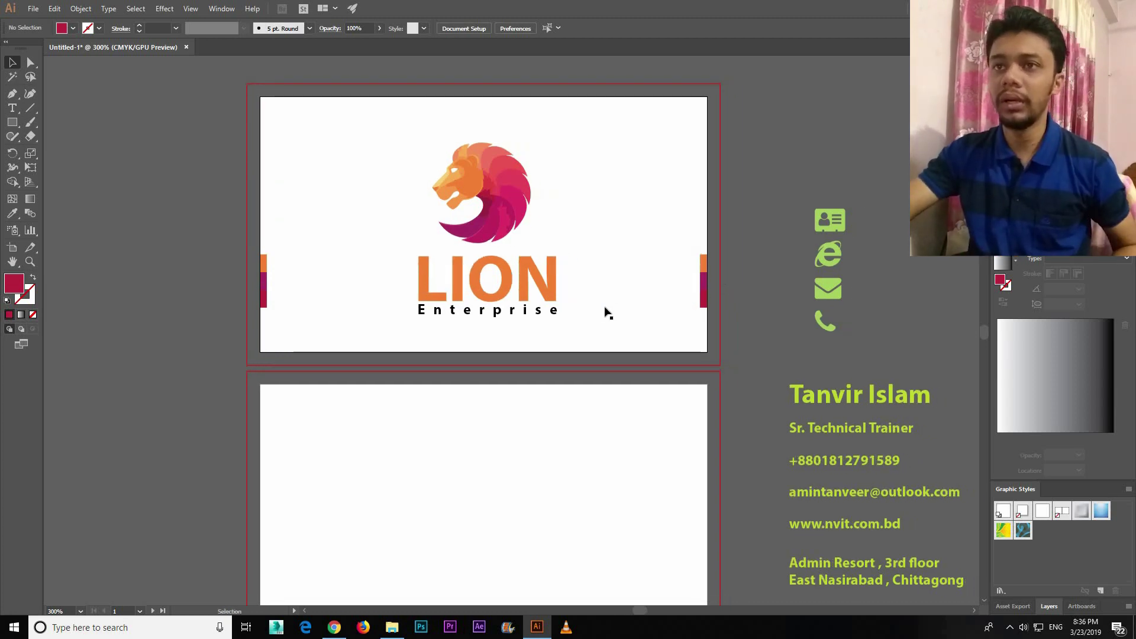
key("space")
left_click_drag(585, 253, 554, 183)
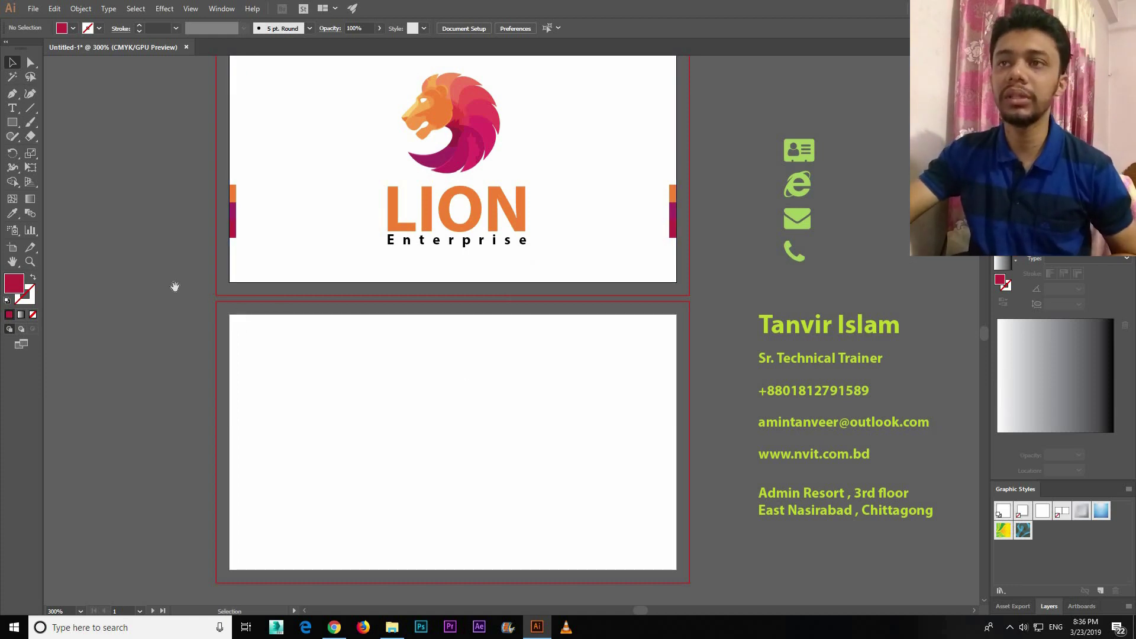
key("space")
left_click_drag(507, 483, 498, 506)
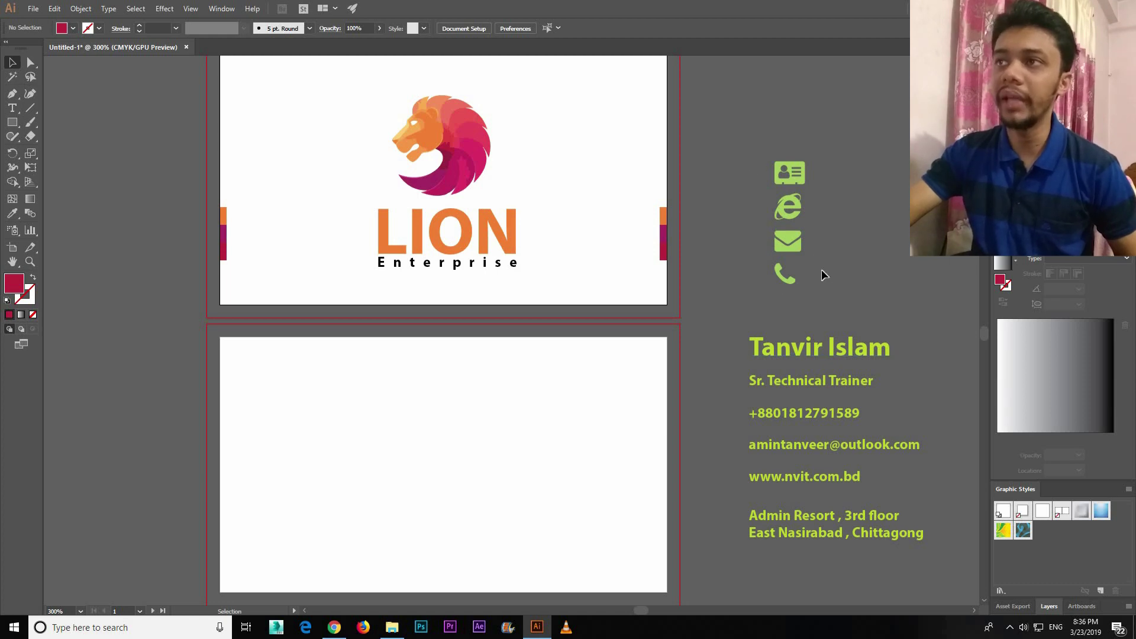
Select and deselect the contact details text and the column of contact icons on the front card.
left_click(787, 241)
left_click(802, 262)
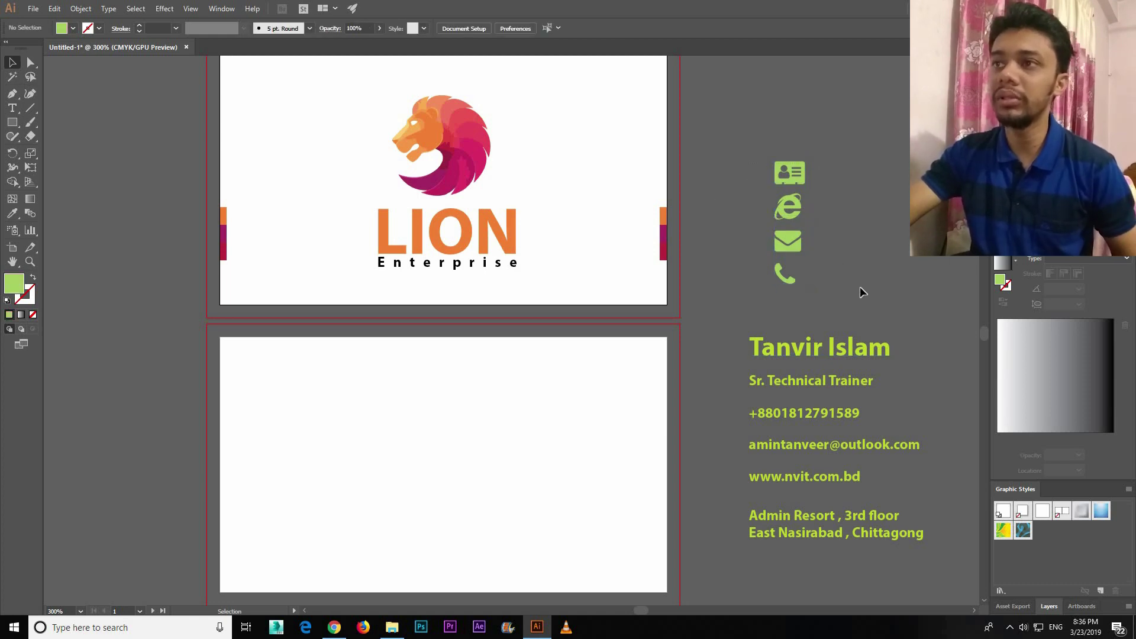
left_click(728, 375)
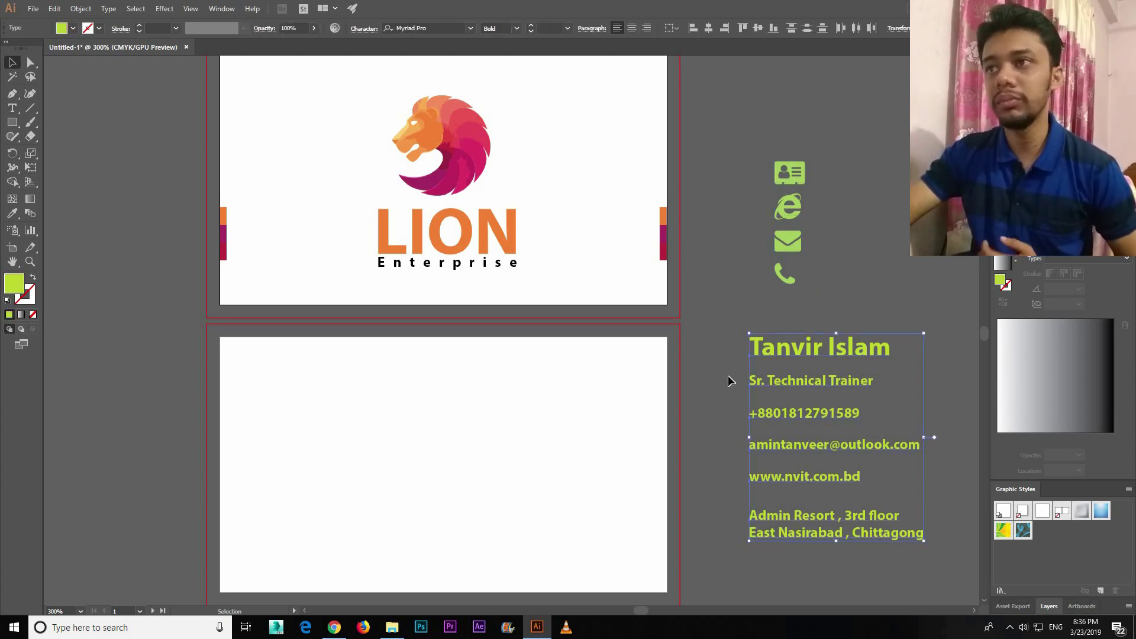
left_click(711, 321)
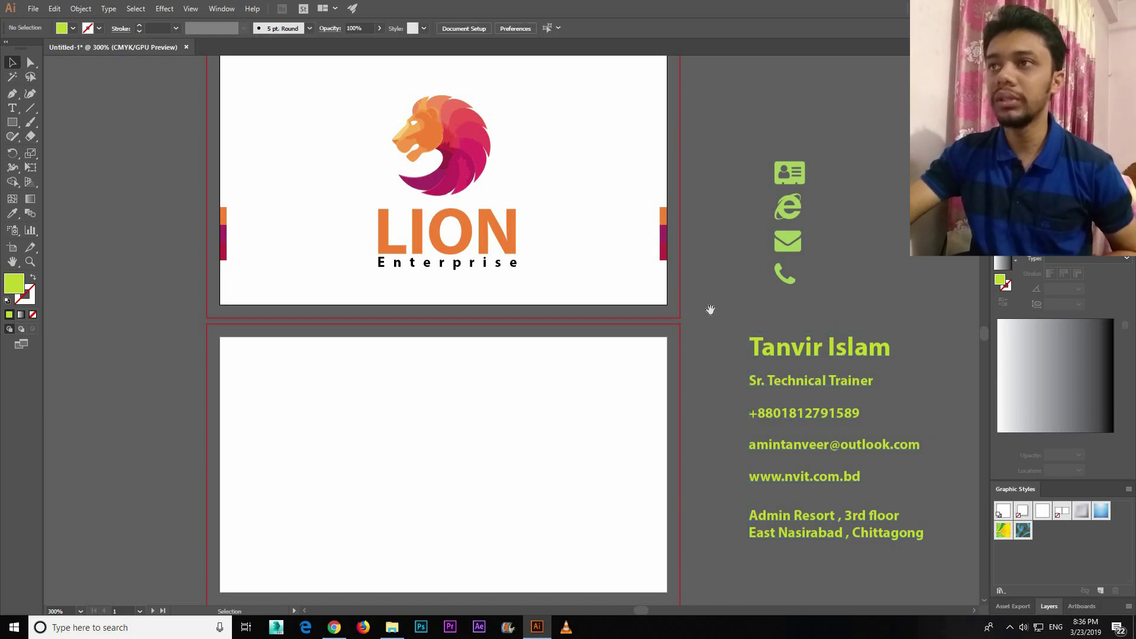
scroll(711, 321, "up", 1)
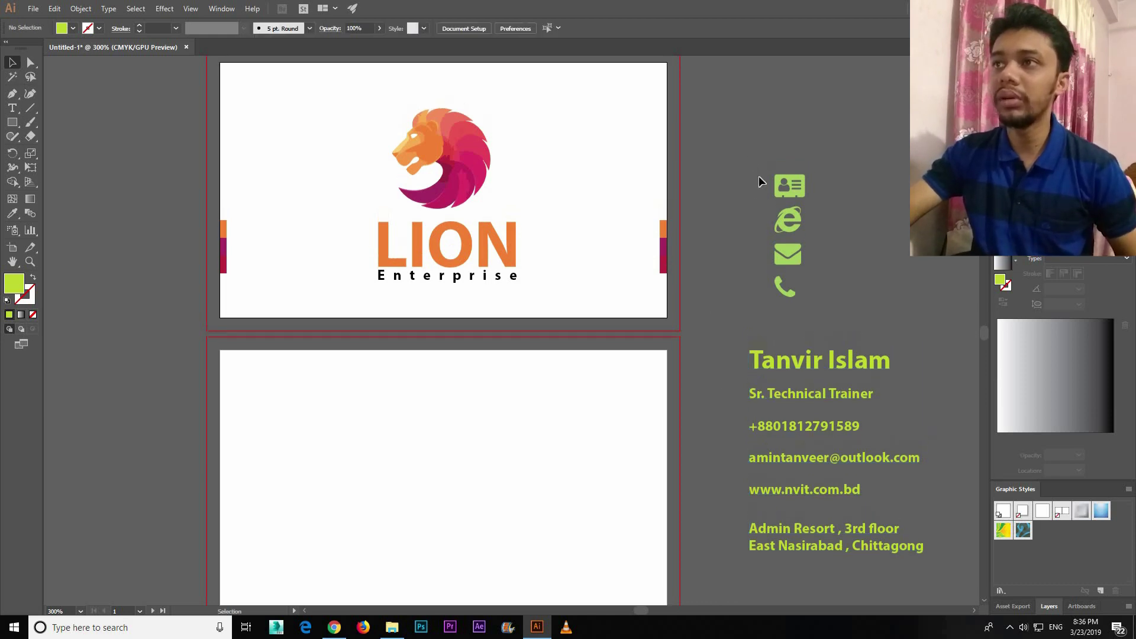
left_click(825, 297)
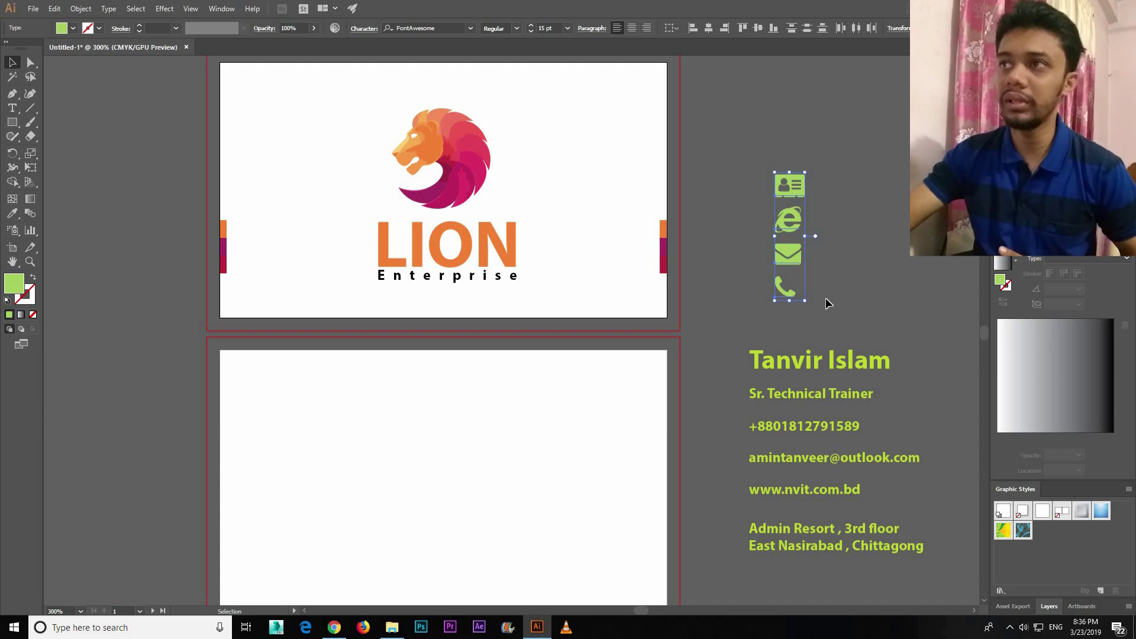
left_click(758, 178)
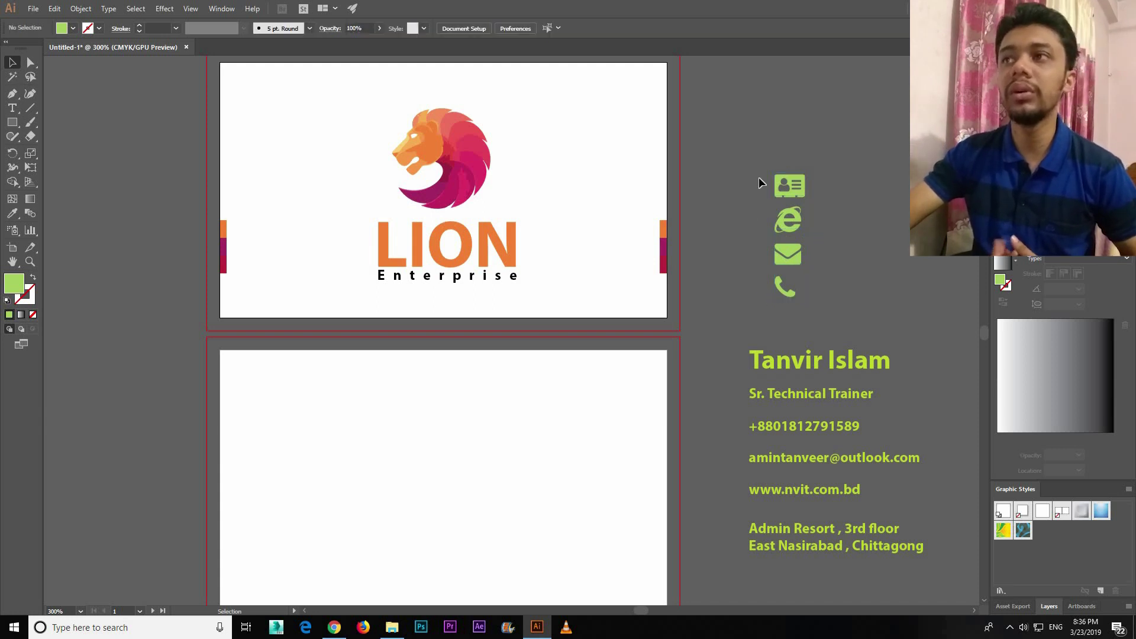
Leave the contact icons deselected and bring up the browser showing the lion logo image.
left_click(829, 312)
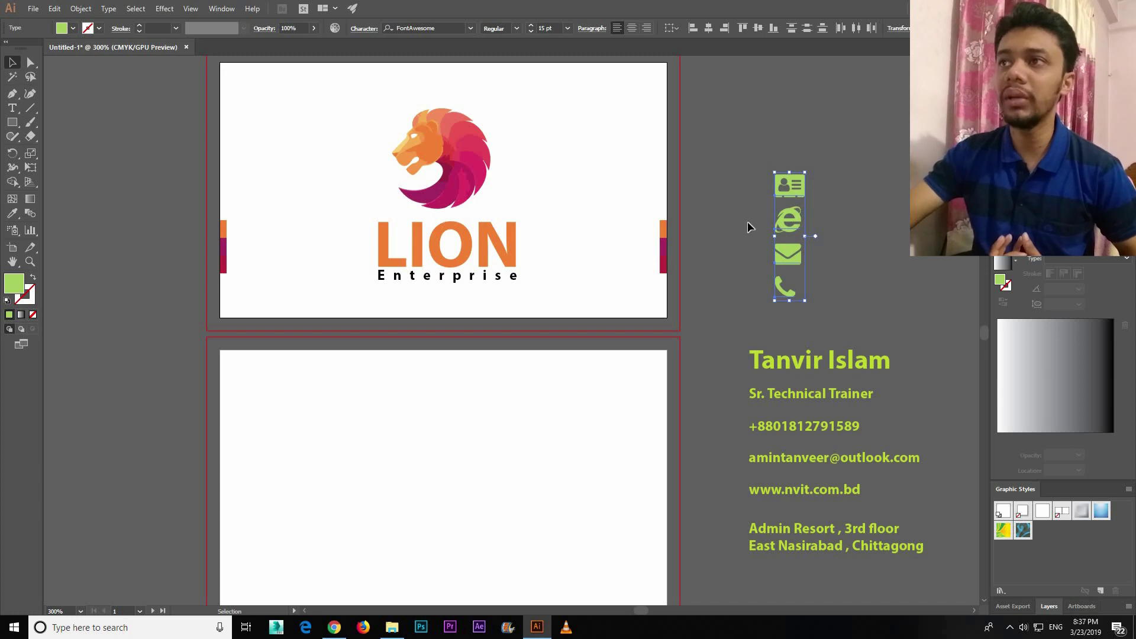
left_click(796, 236)
left_click(818, 308)
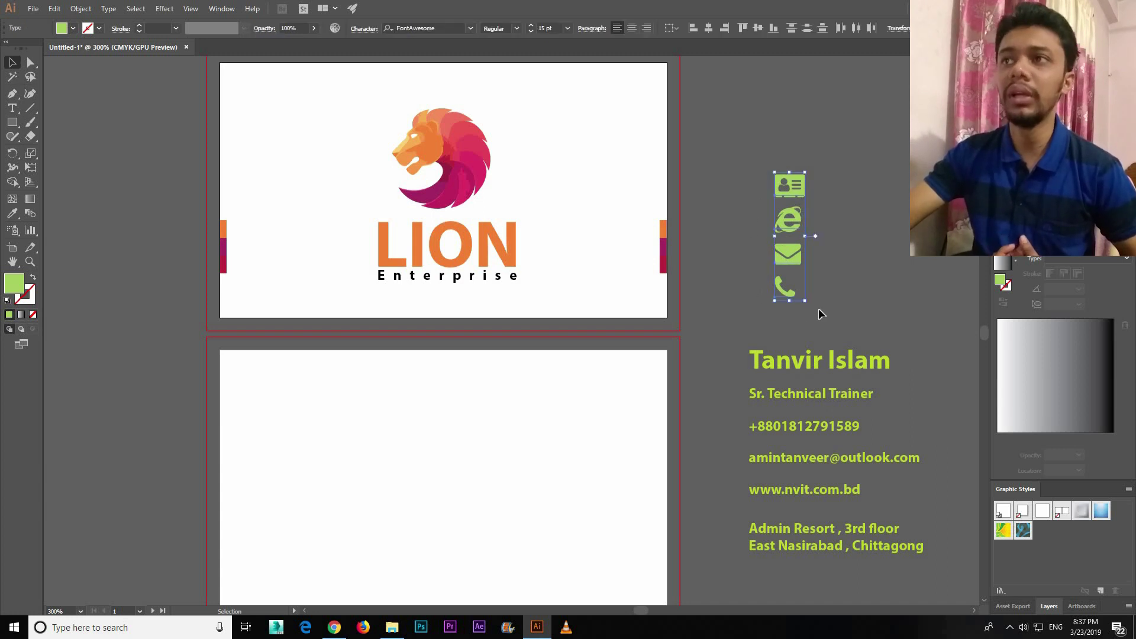
left_click(611, 380)
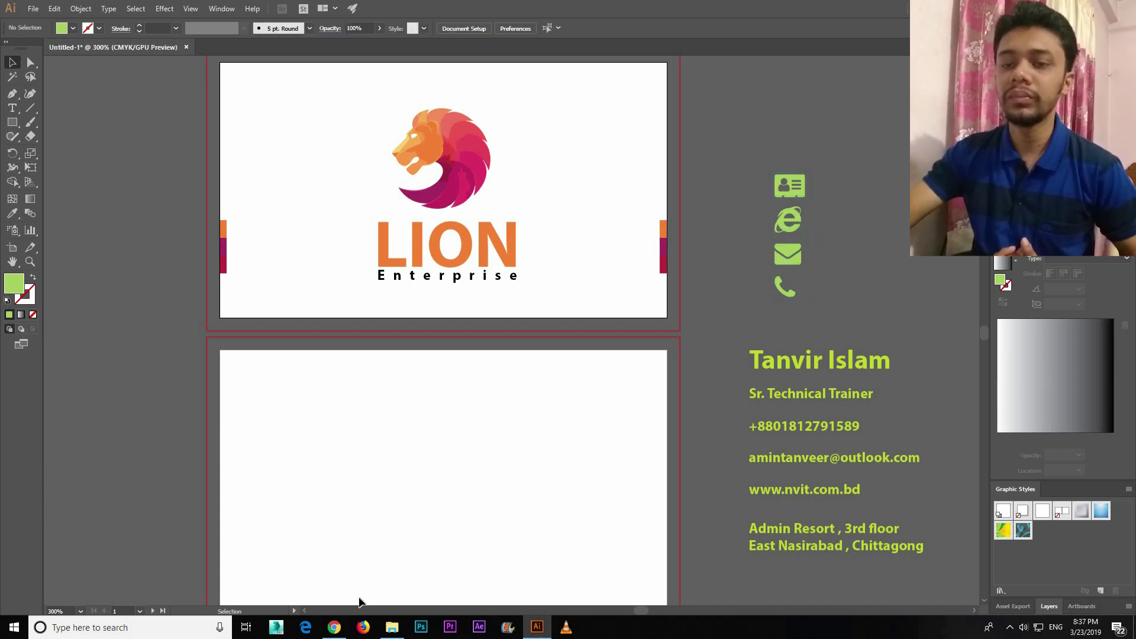
left_click(335, 627)
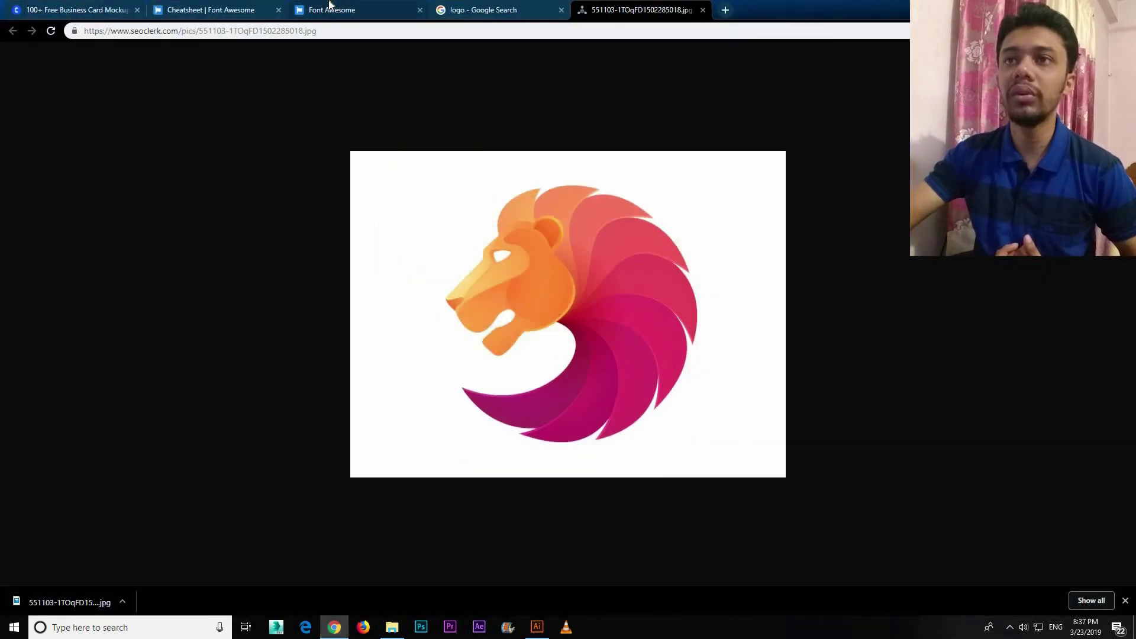
Scroll through the Font Awesome cheatsheet's icon list, then return to the Illustrator card.
left_click(330, 5)
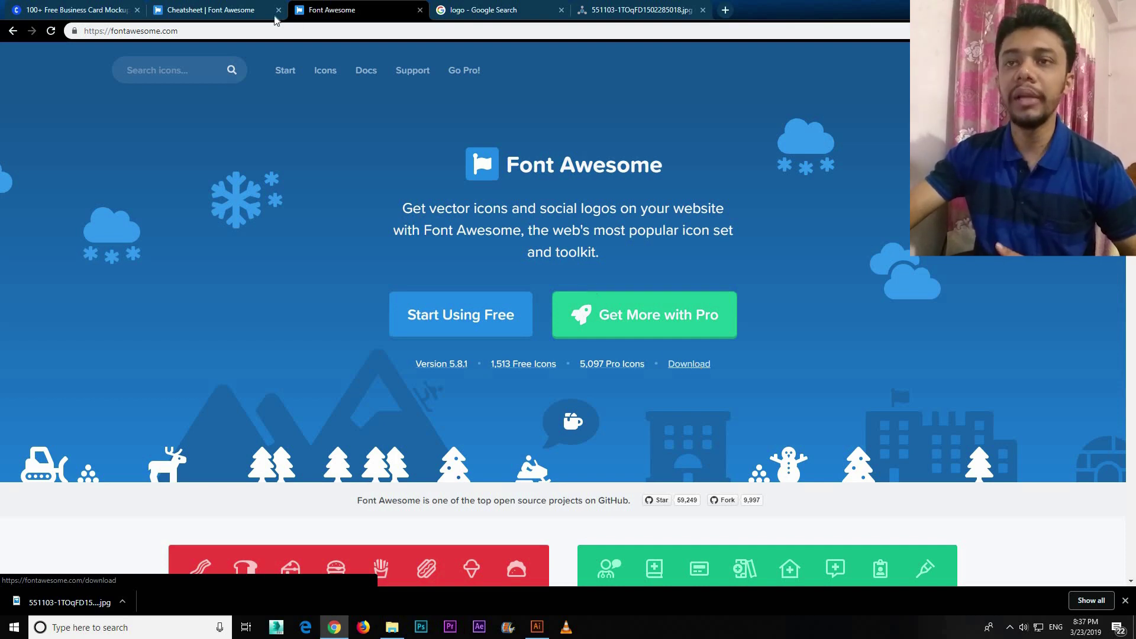
left_click(241, 10)
scroll(400, 346, "down", 3)
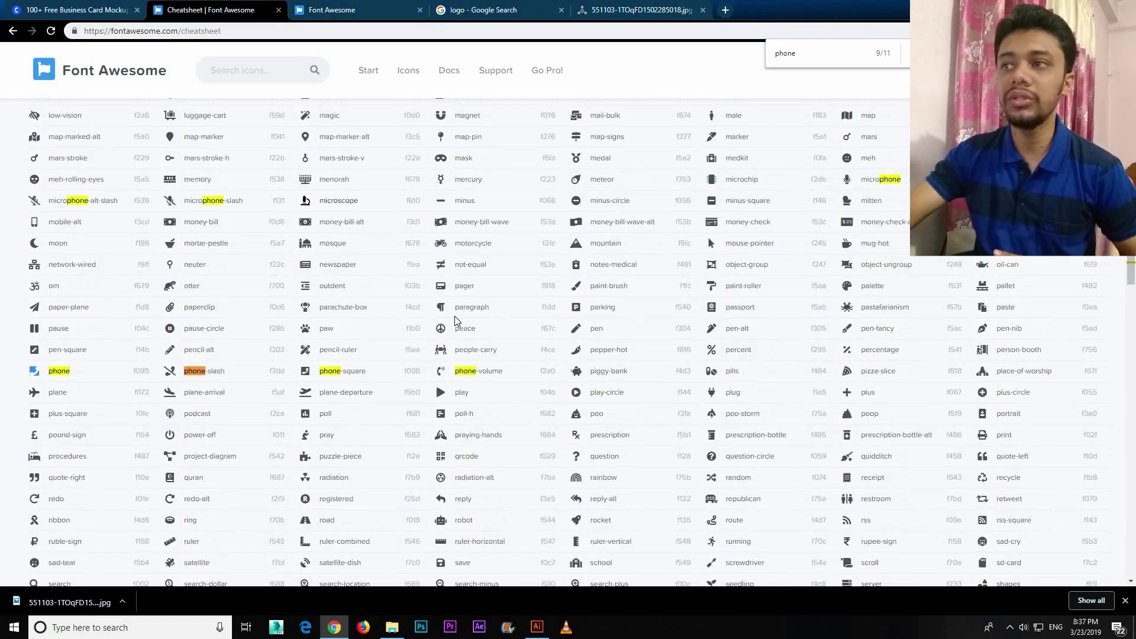
scroll(453, 268, "down", 1)
scroll(418, 255, "down", 2)
scroll(431, 274, "down", 3)
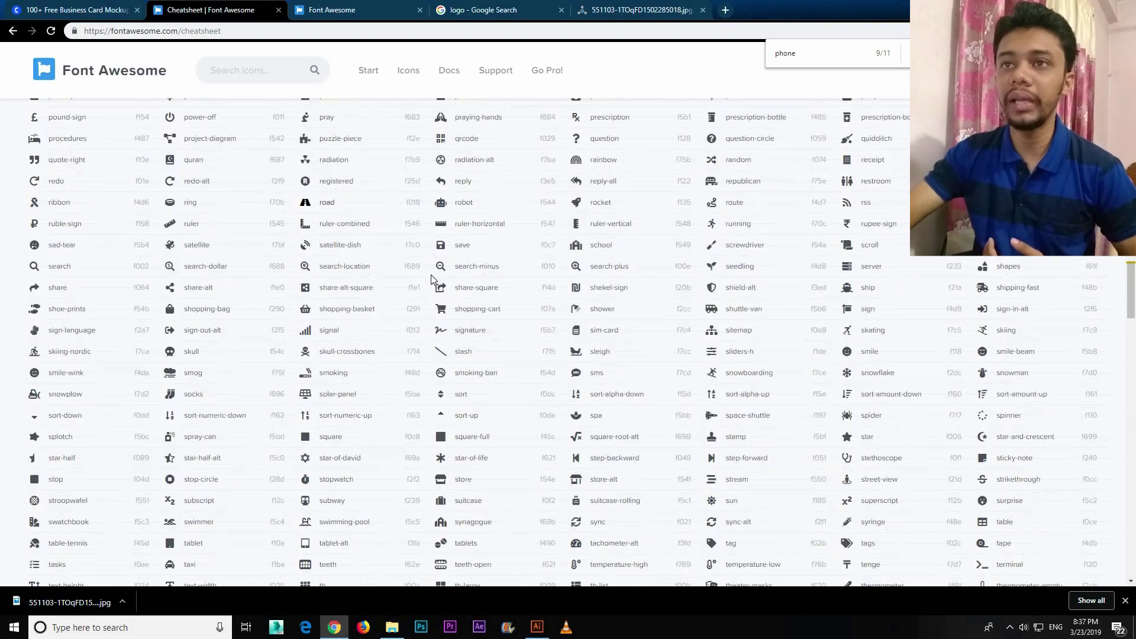
scroll(438, 296, "down", 3)
scroll(447, 331, "down", 3)
scroll(453, 355, "down", 2)
scroll(453, 354, "up", 5)
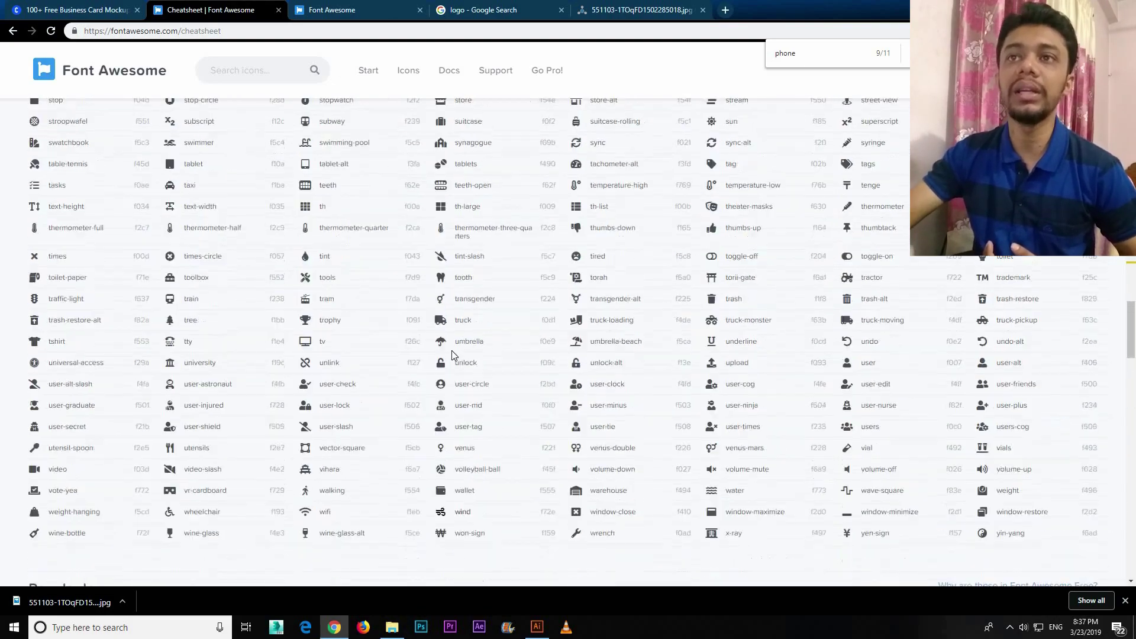
scroll(453, 355, "up", 5)
scroll(707, 269, "up", 5)
scroll(707, 269, "up", 3)
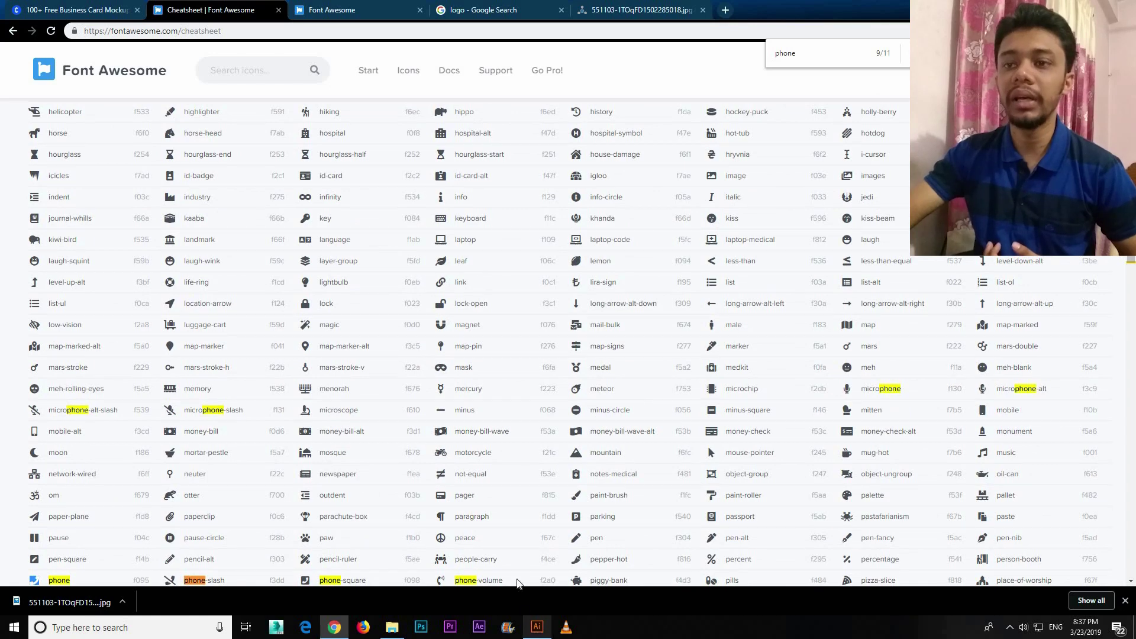
left_click(537, 627)
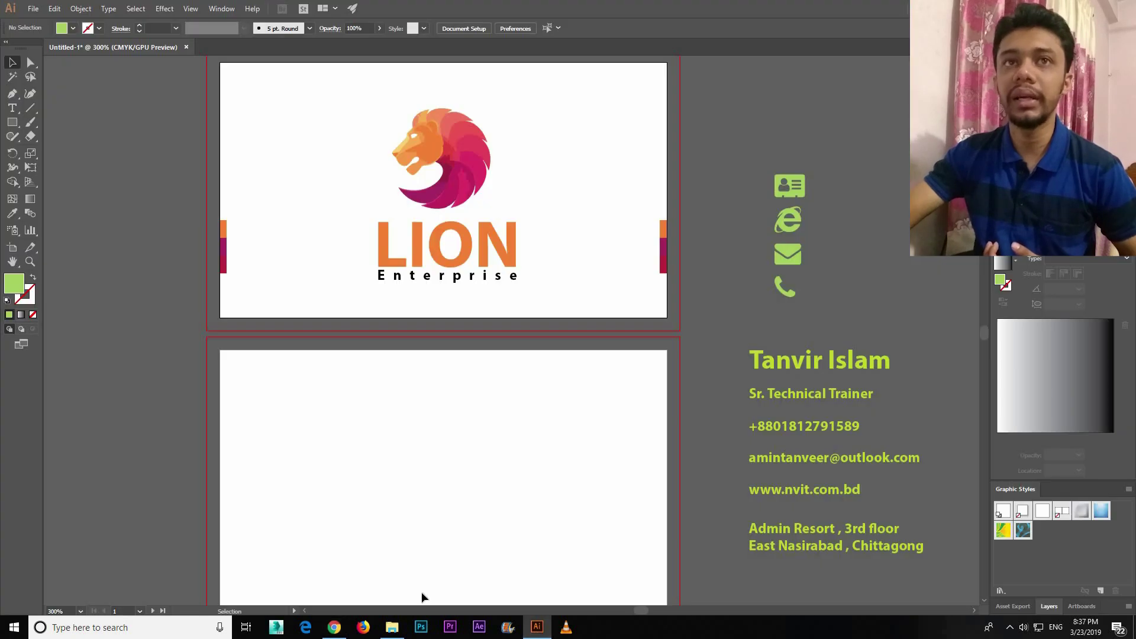
With the Type tool, set the font family to FontAwesome by filtering the list for 'font'.
left_click(15, 110)
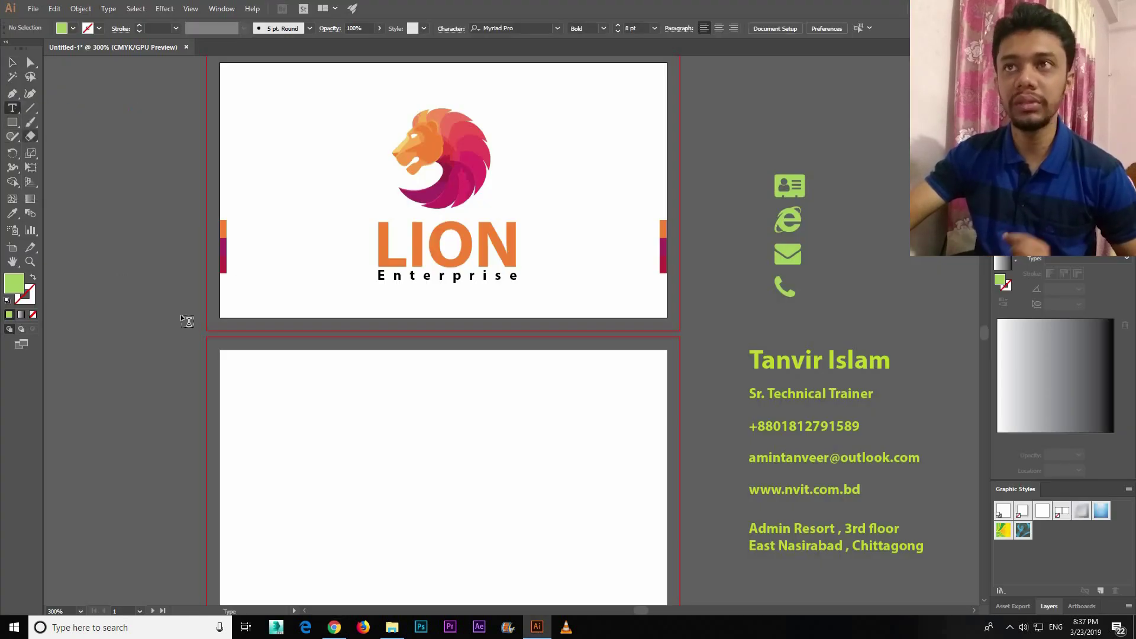
left_click(525, 26)
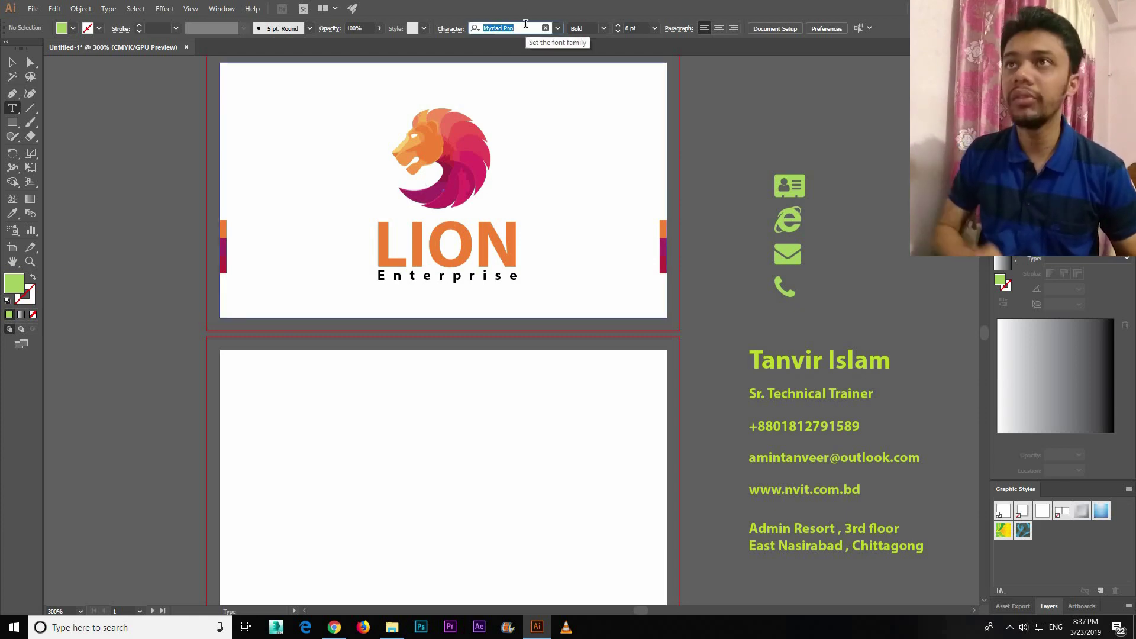
type("font")
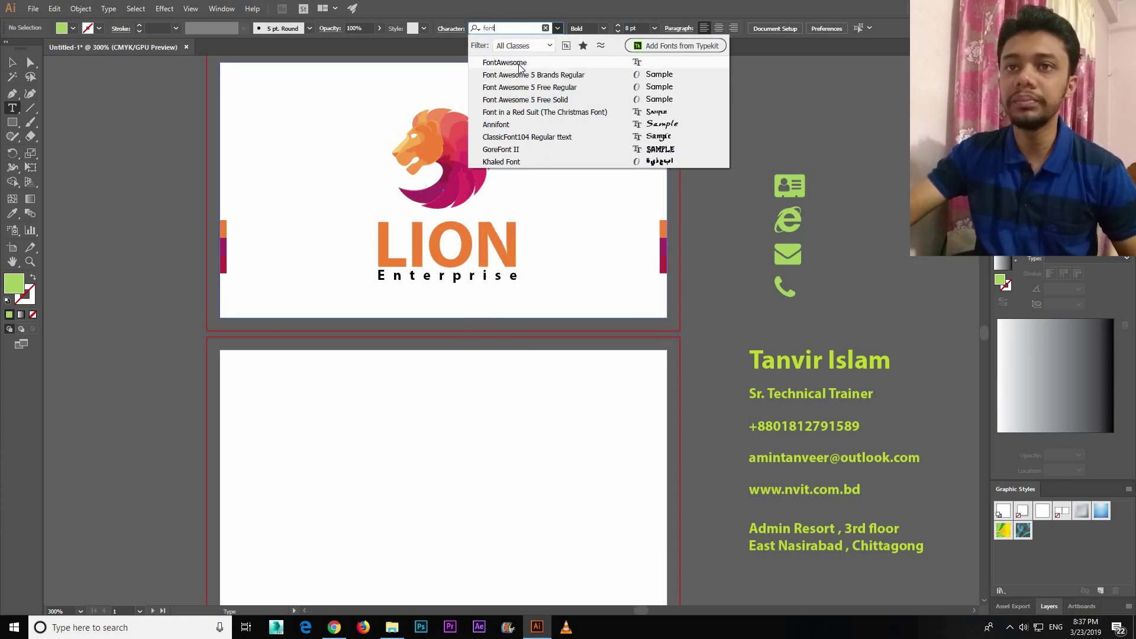
left_click(520, 64)
Copy the address-card glyph from the cheatsheet's Solid Icons list and return to Illustrator.
left_click(331, 624)
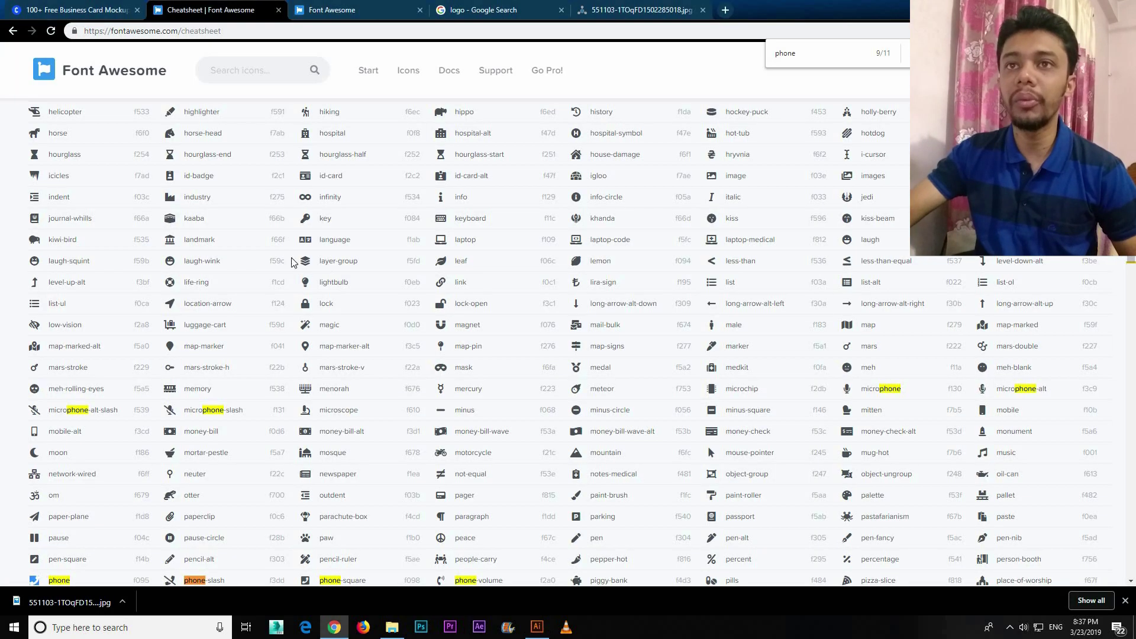
scroll(321, 307, "up", 1)
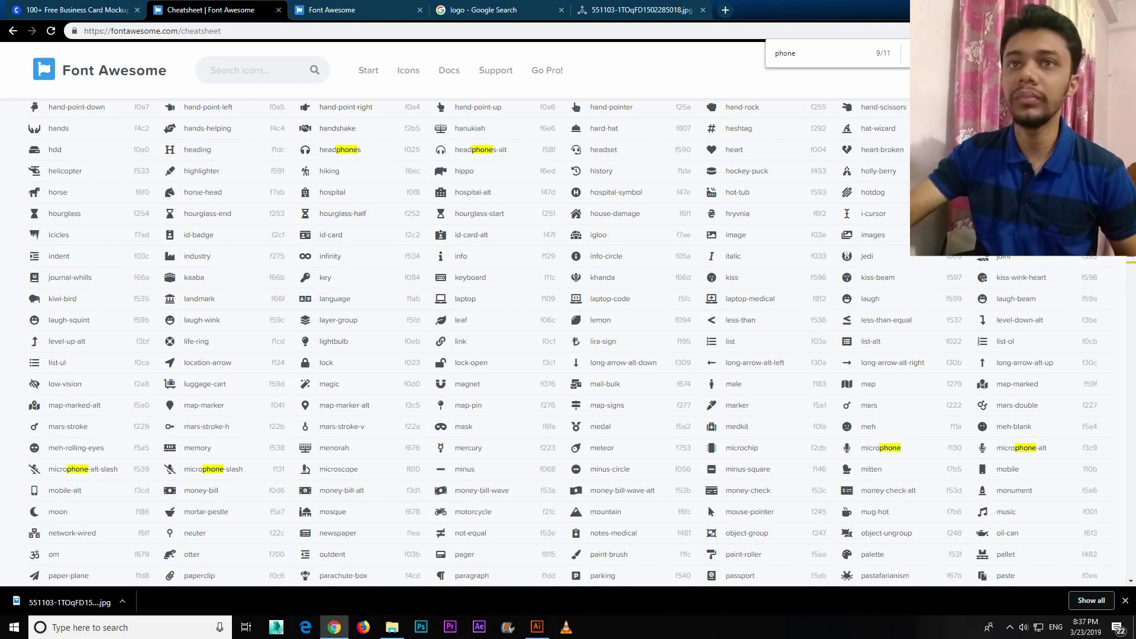
scroll(708, 505, "up", 20)
scroll(233, 394, "up", 2)
scroll(164, 315, "down", 2)
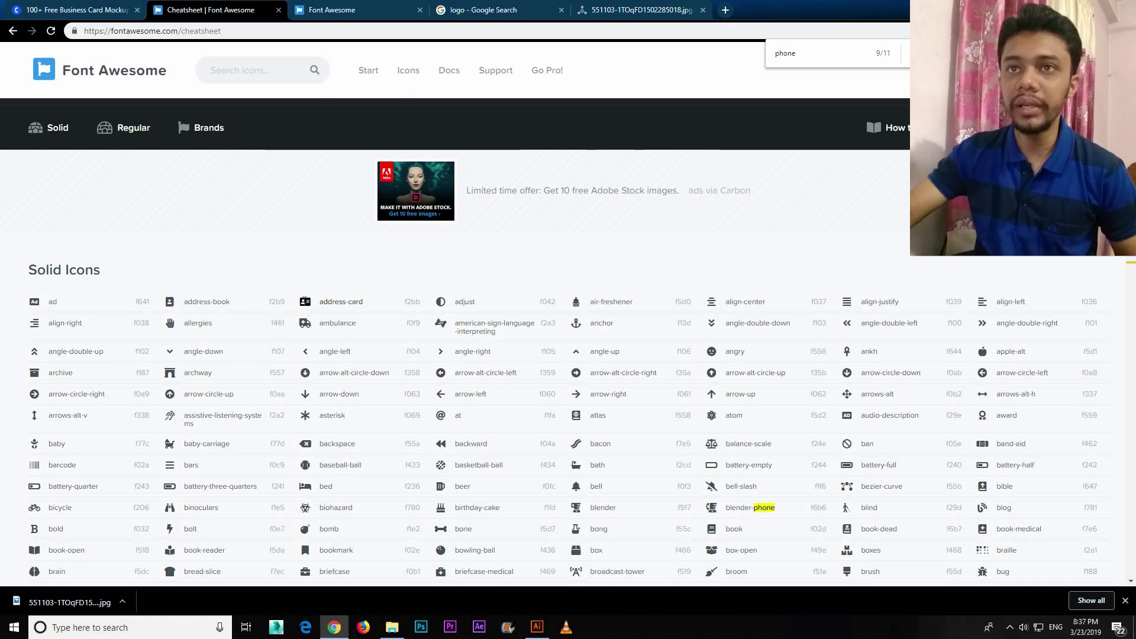
right_click(305, 304)
left_click(304, 302)
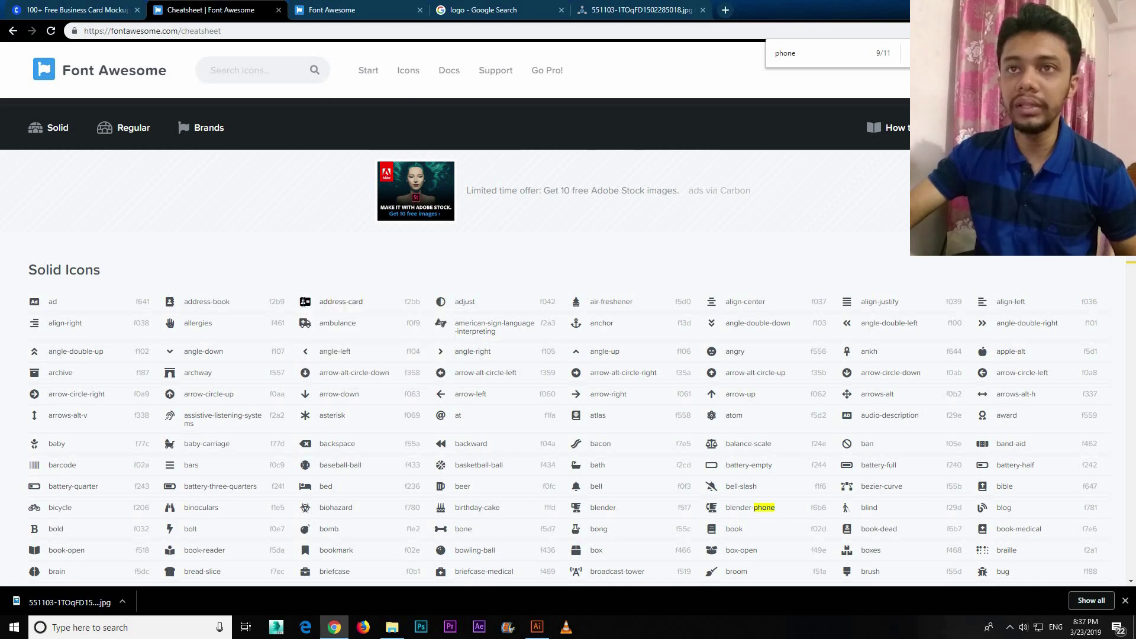
right_click(304, 304)
left_click(313, 311)
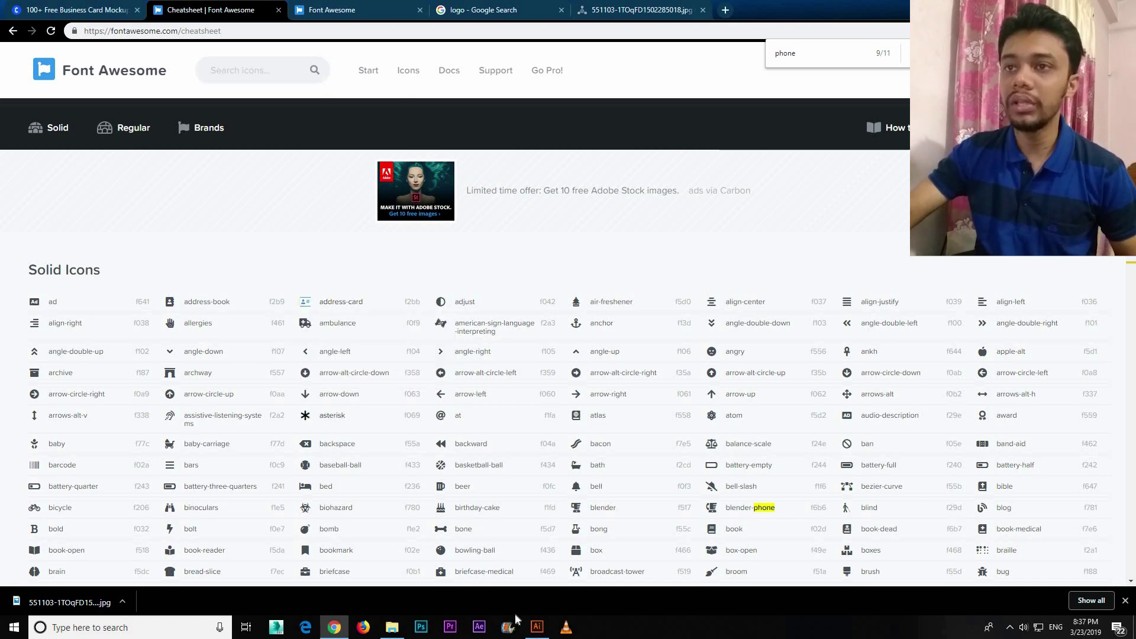
left_click(537, 627)
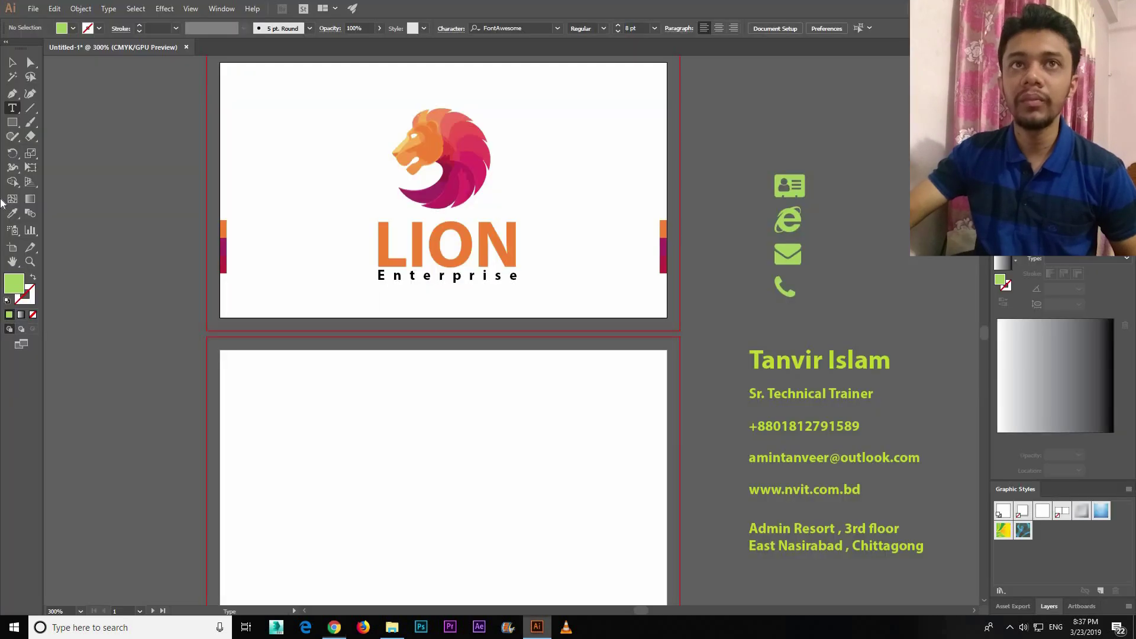
left_click(27, 110)
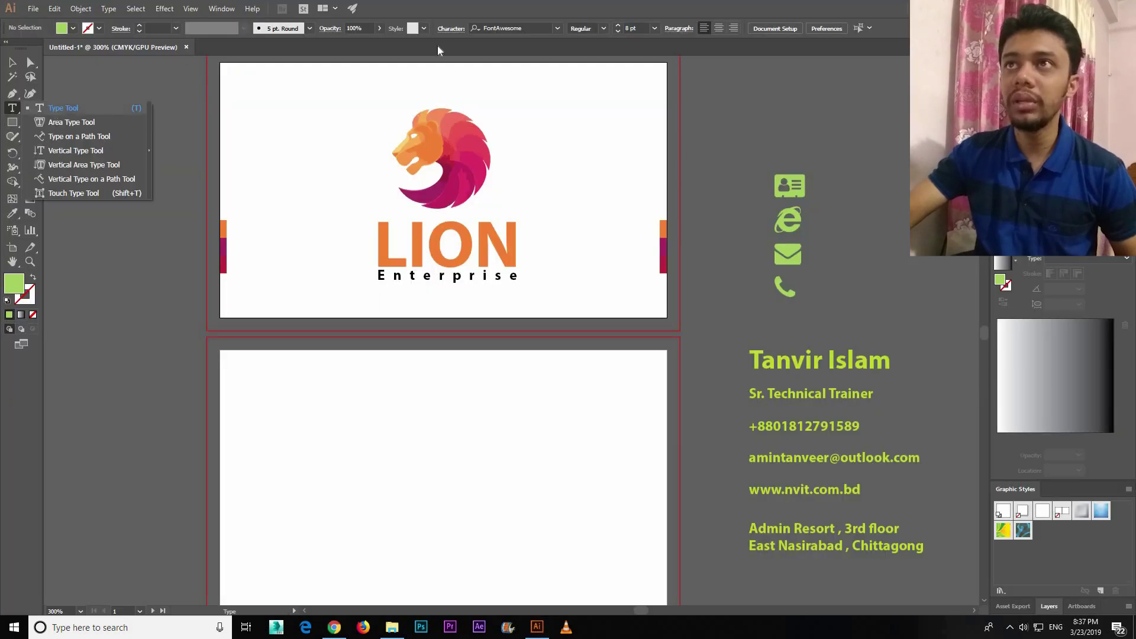
left_click(310, 416)
key("ctrl+v")
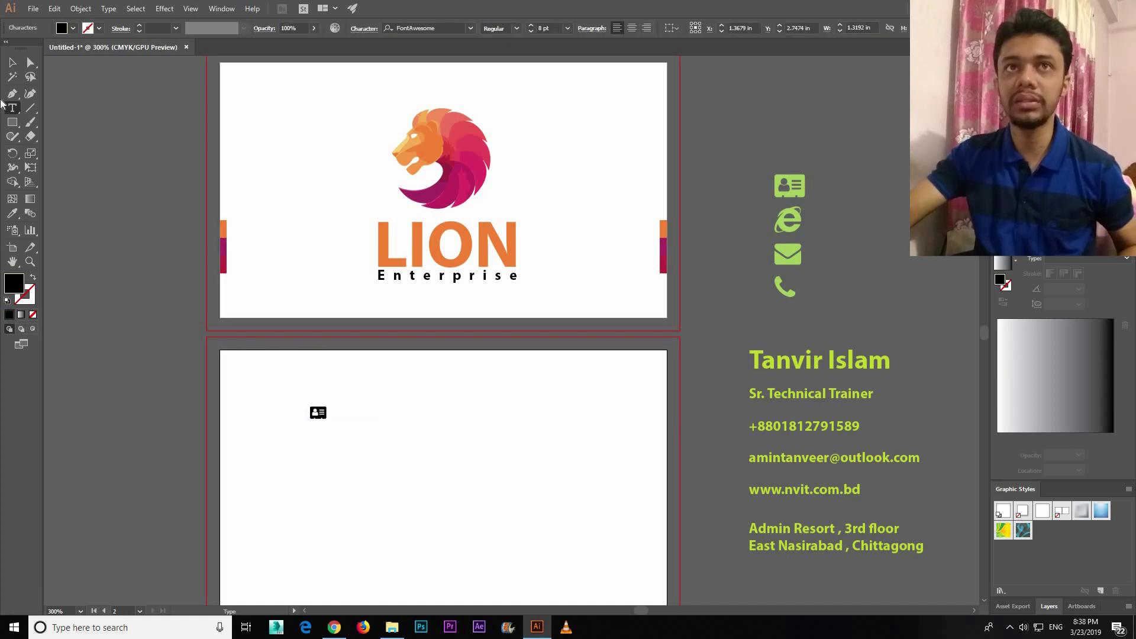
left_click_drag(330, 418, 432, 477)
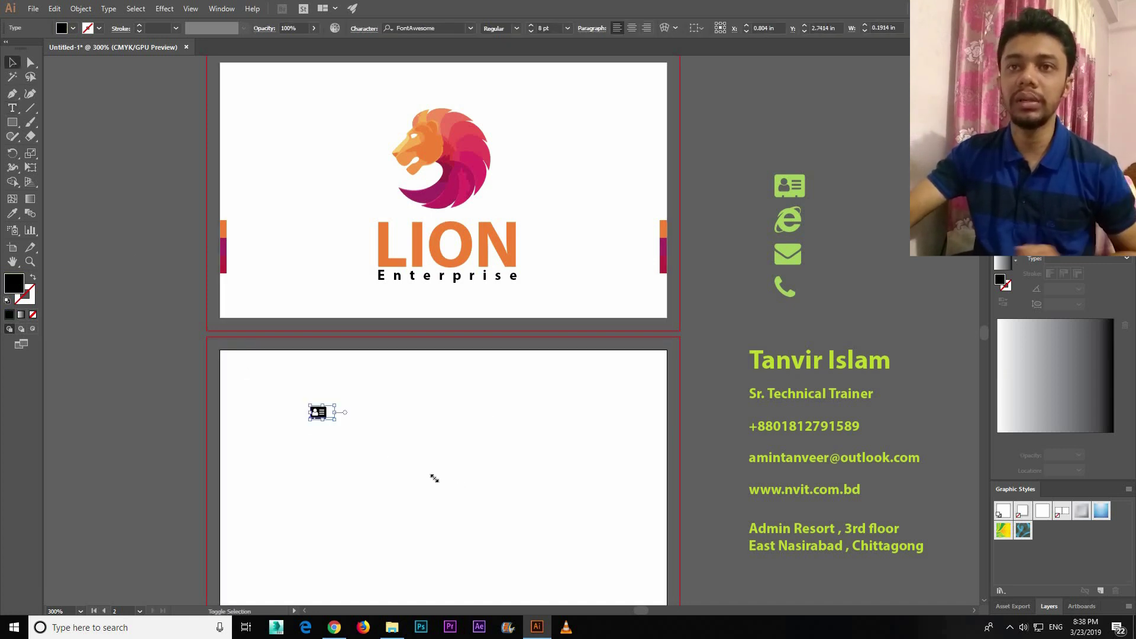
mouse_move(321, 443)
left_mouse_down()
mouse_move(346, 449)
mouse_move(228, 437)
left_mouse_up()
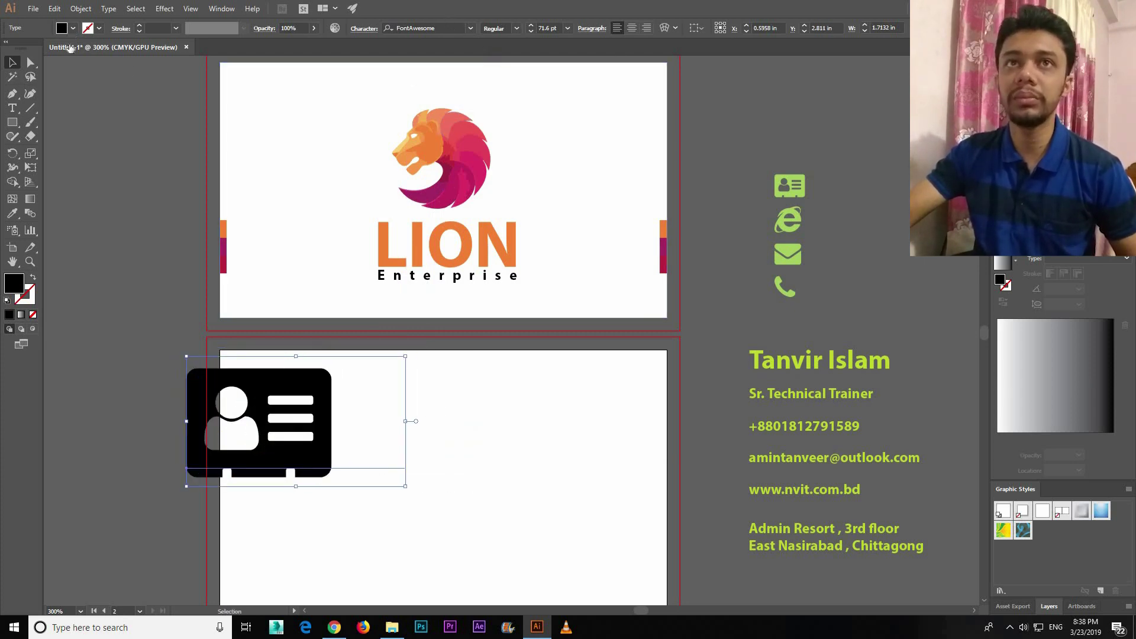
left_click(72, 28)
left_click(23, 66)
left_click(98, 65)
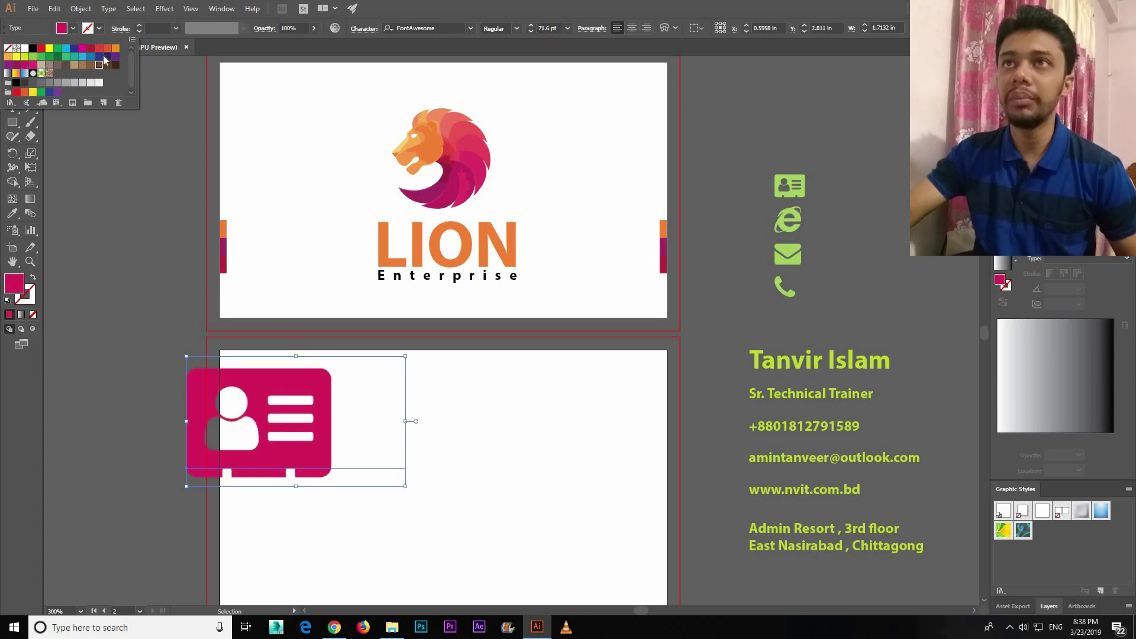
key("Escape")
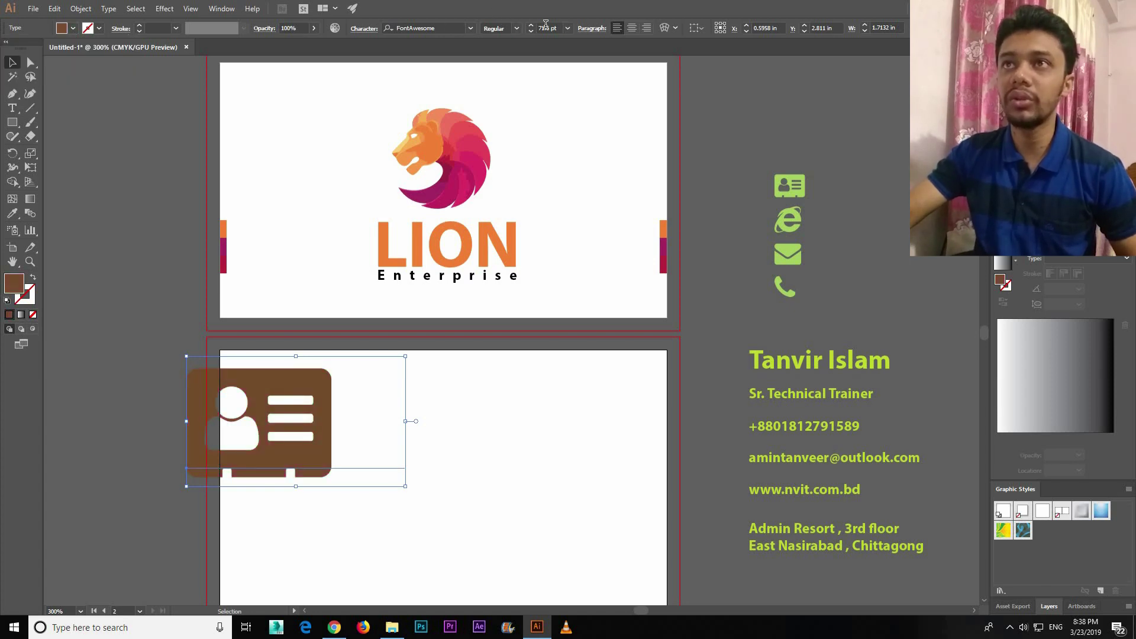
left_click(530, 25)
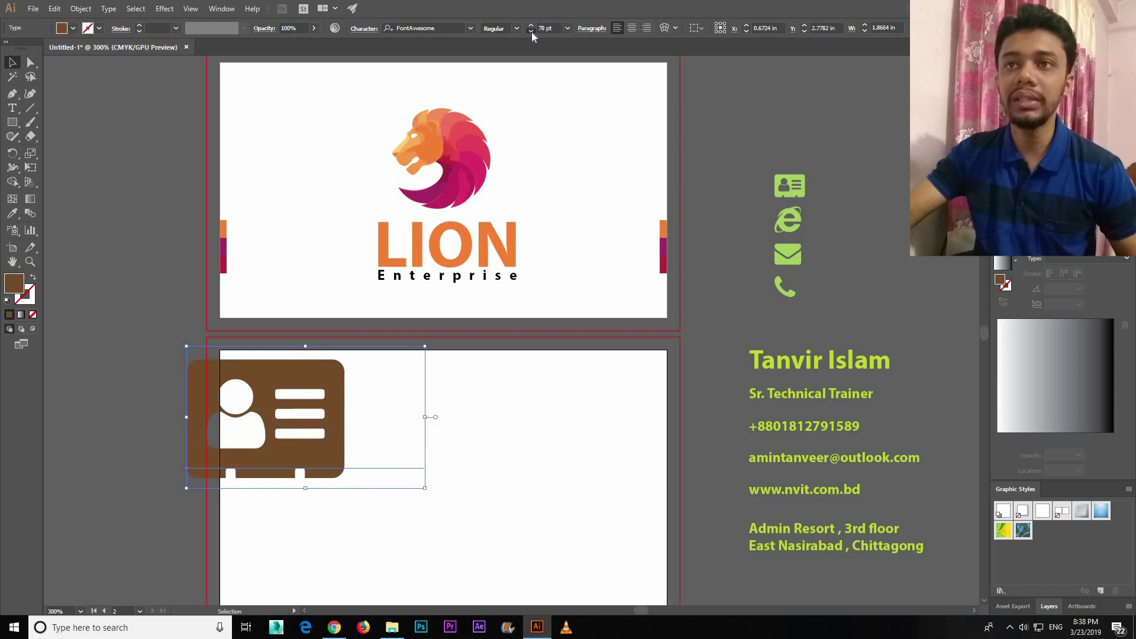
left_click(531, 32)
left_click(531, 32)
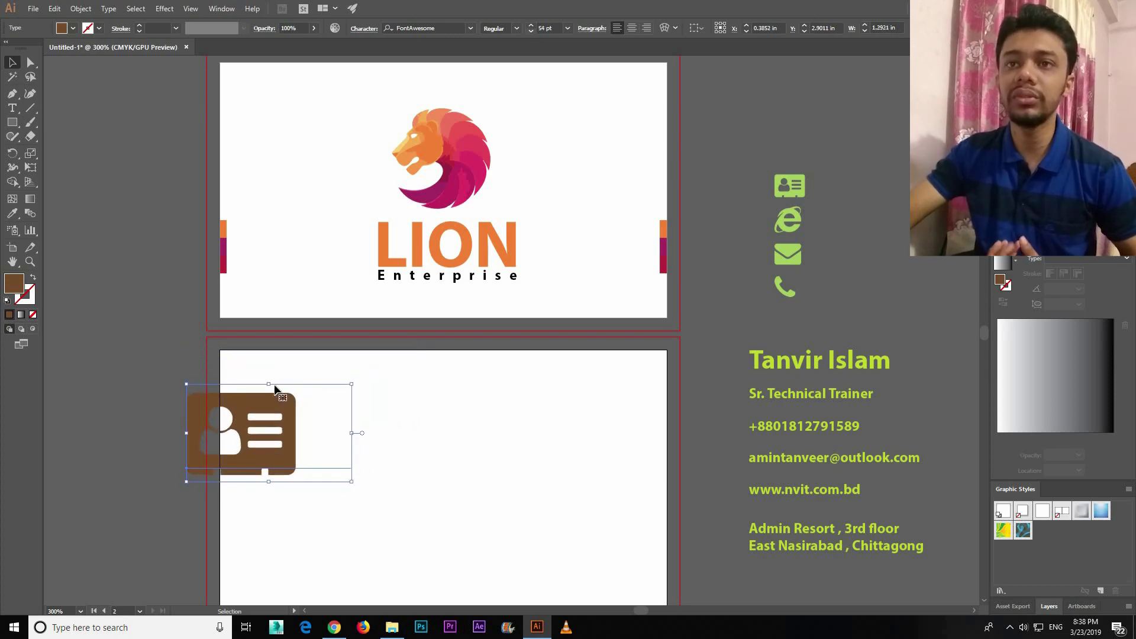
left_click_drag(346, 398, 421, 389)
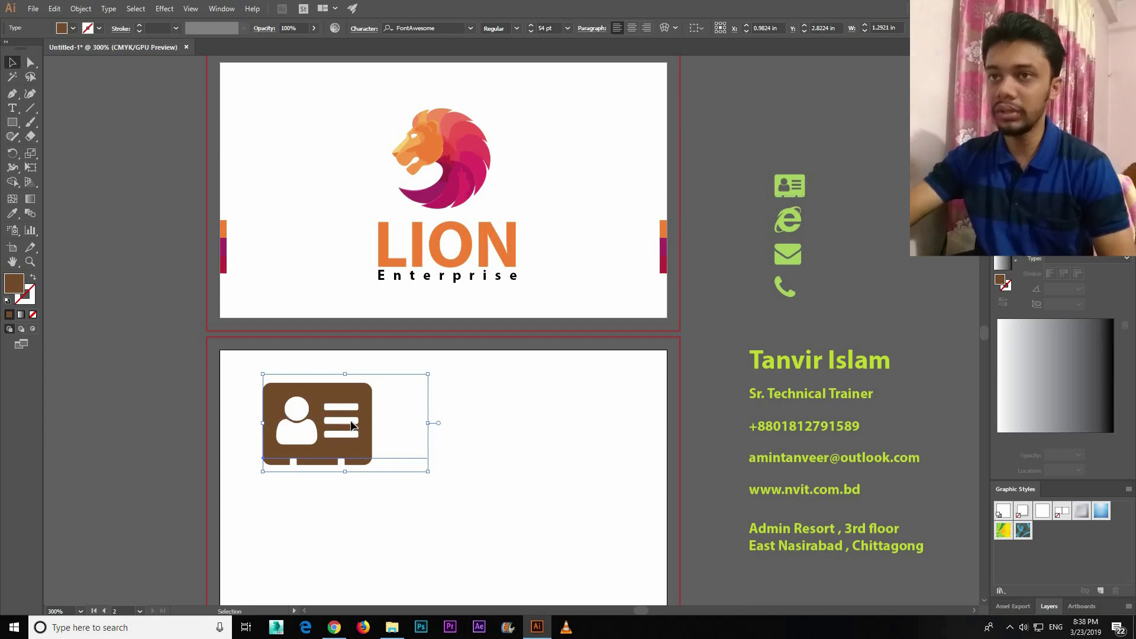
key("Delete")
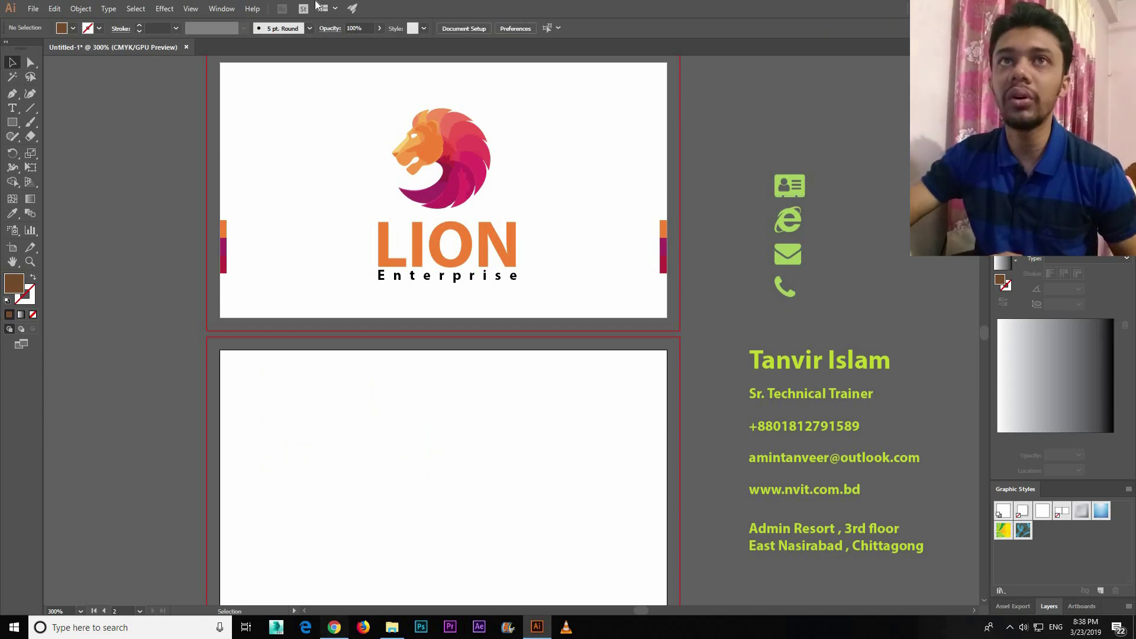
left_click(335, 627)
Look over the cheatsheet's phone icons, including blender-phone, then return to the business card.
key("ctrl+Tab")
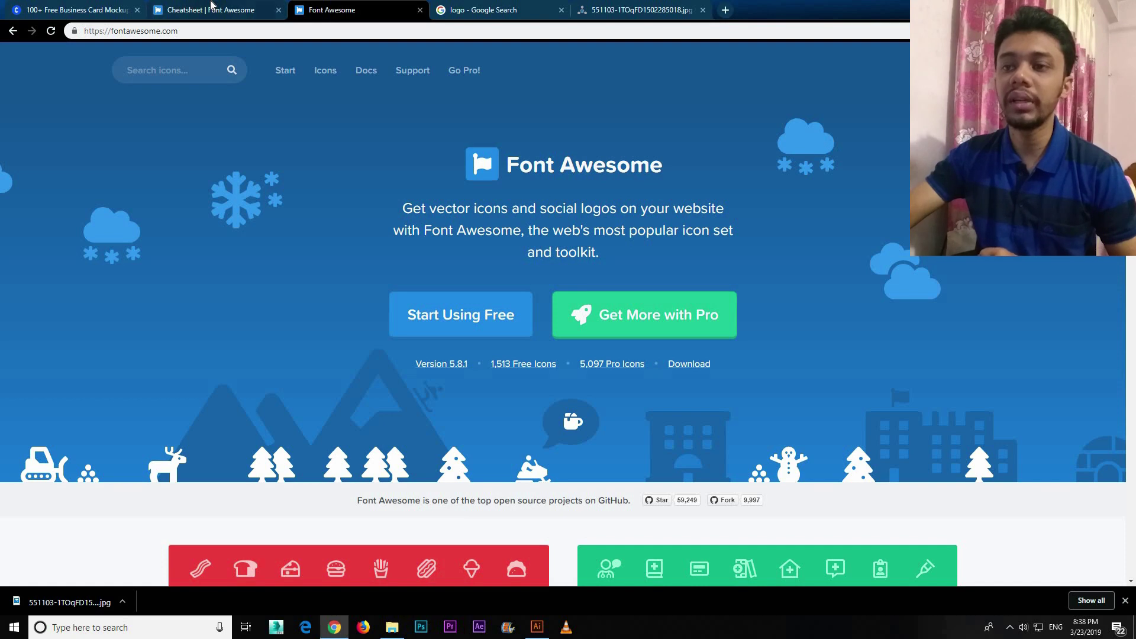
left_click(537, 626)
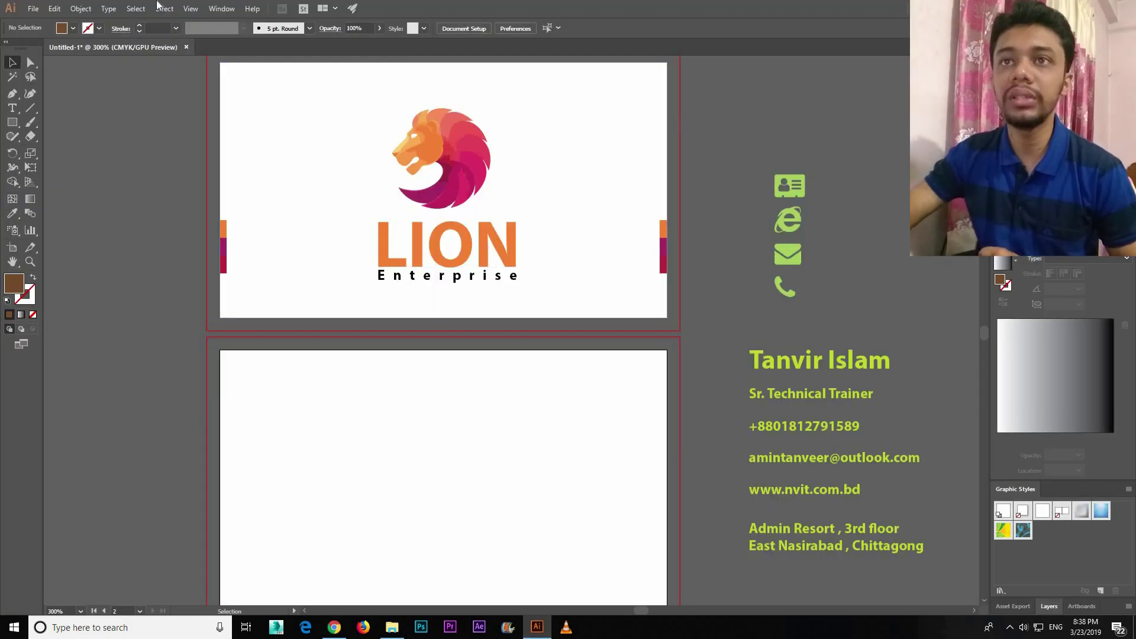
left_click(334, 626)
left_click(195, 10)
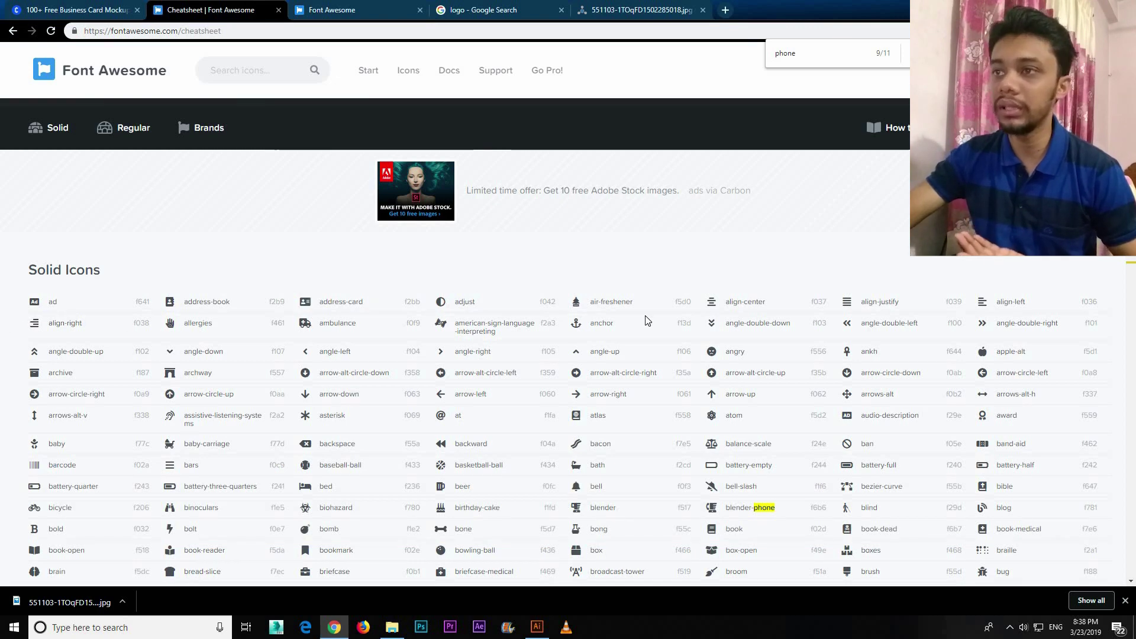
scroll(719, 308, "down", 3)
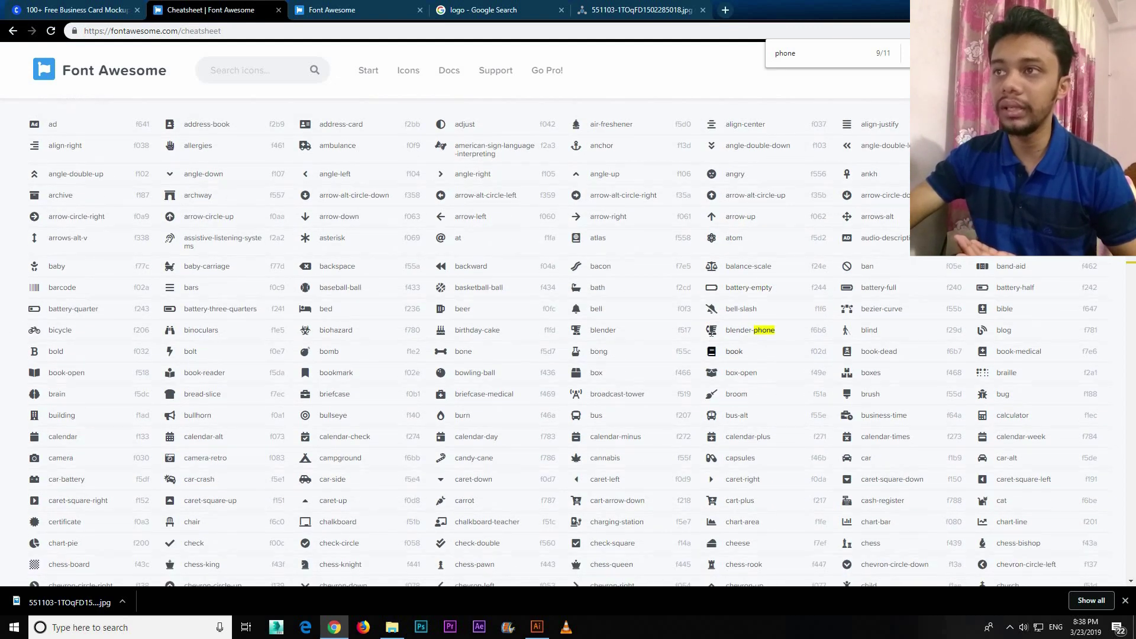
right_click(711, 336)
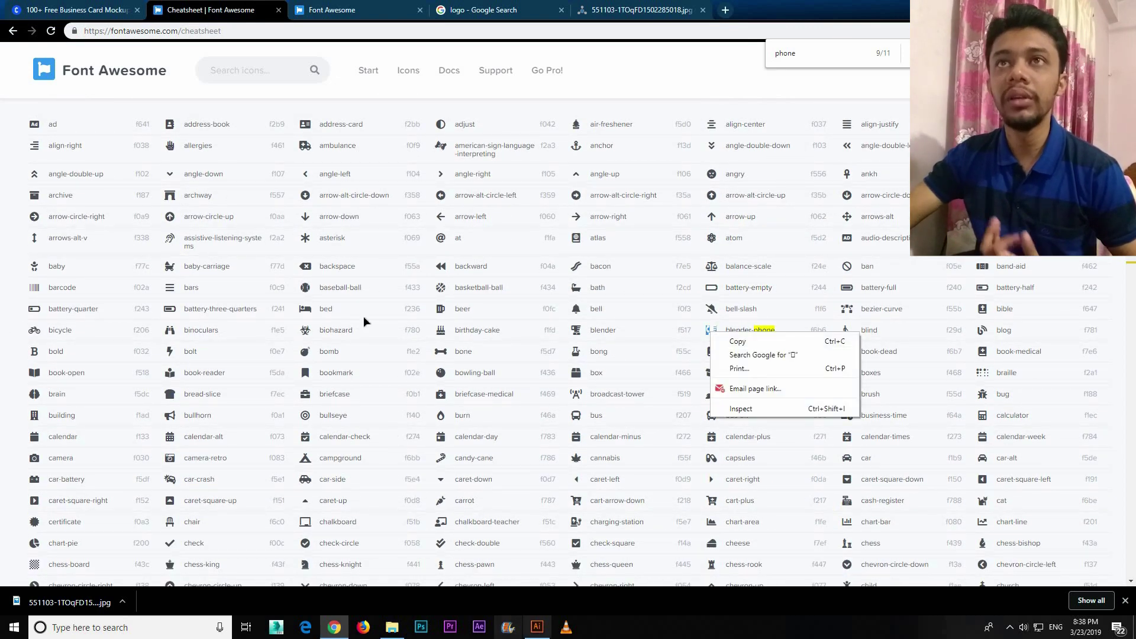
left_click(536, 625)
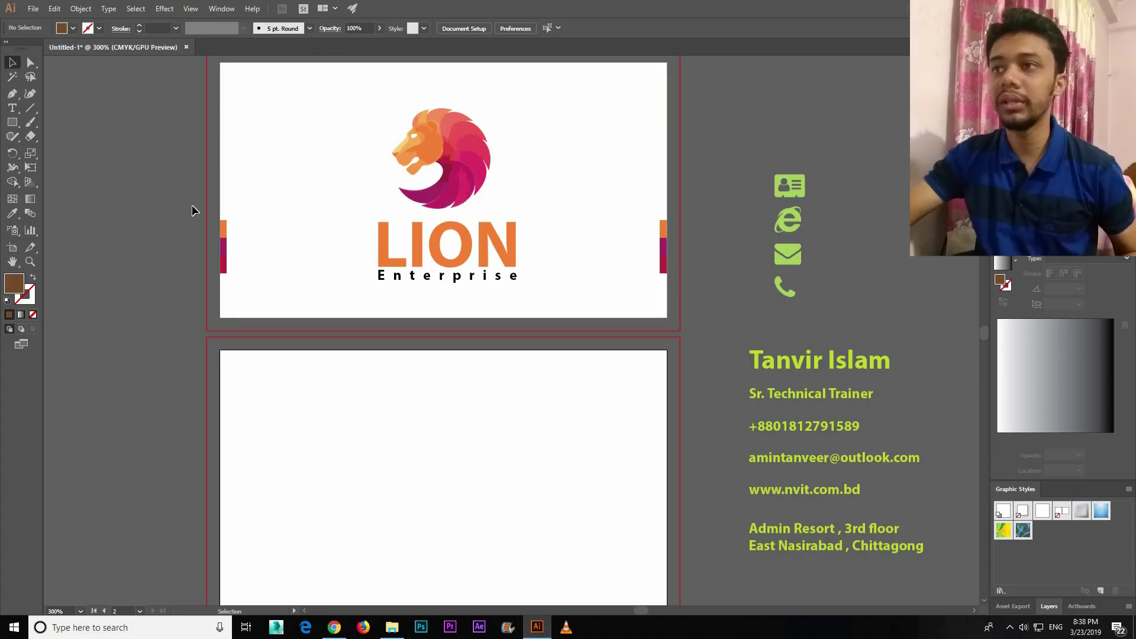
Draw a white rectangle over the left part of the second card.
scroll(372, 297, "up", 1)
scroll(830, 537, "down", 1)
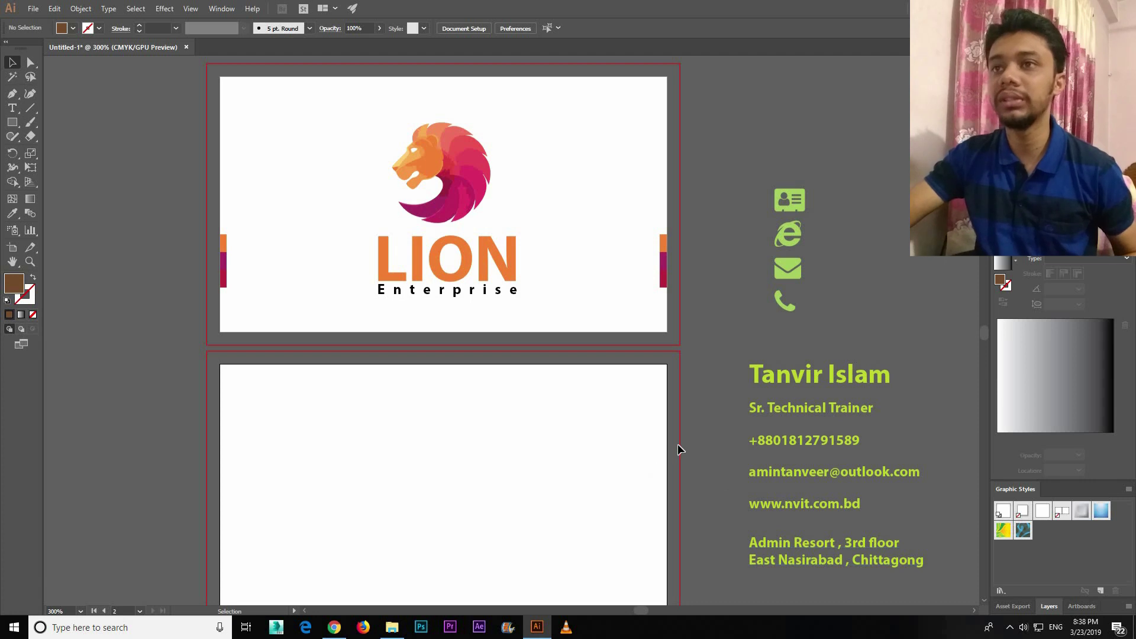
scroll(678, 426, "down", 3)
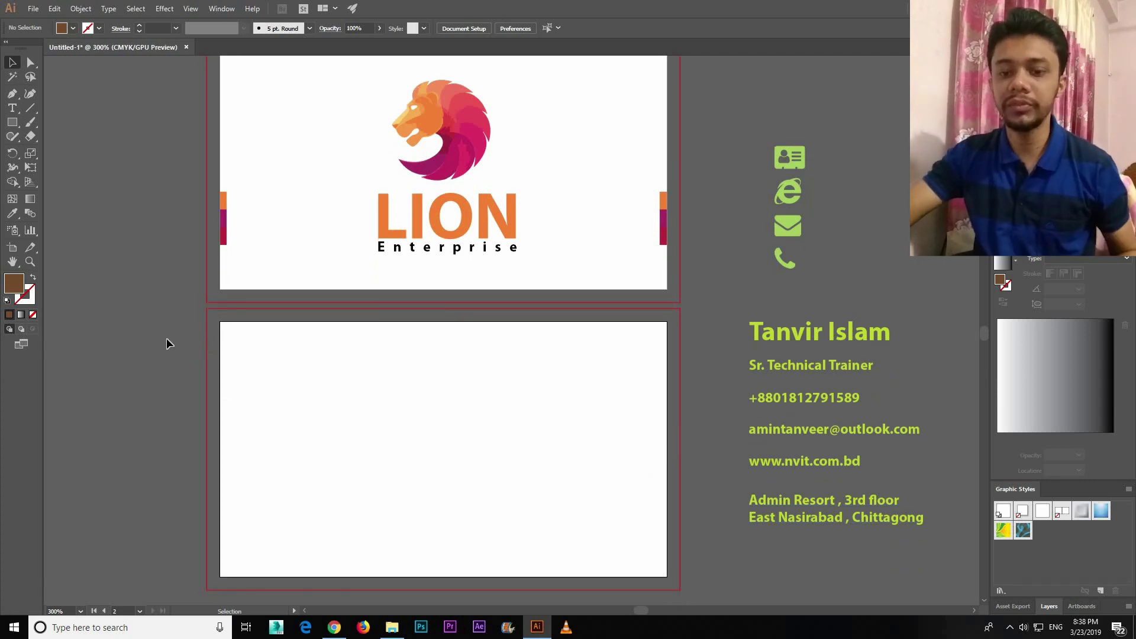
left_click(12, 122)
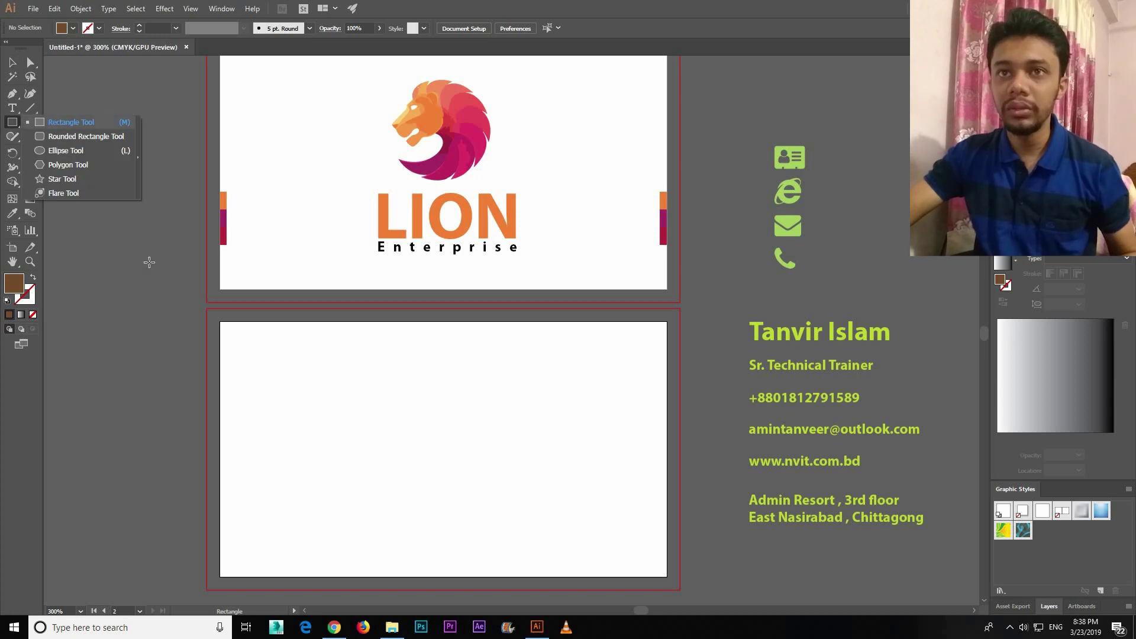
mouse_move(220, 321)
left_mouse_down()
mouse_move(522, 577)
mouse_move(510, 577)
left_mouse_up()
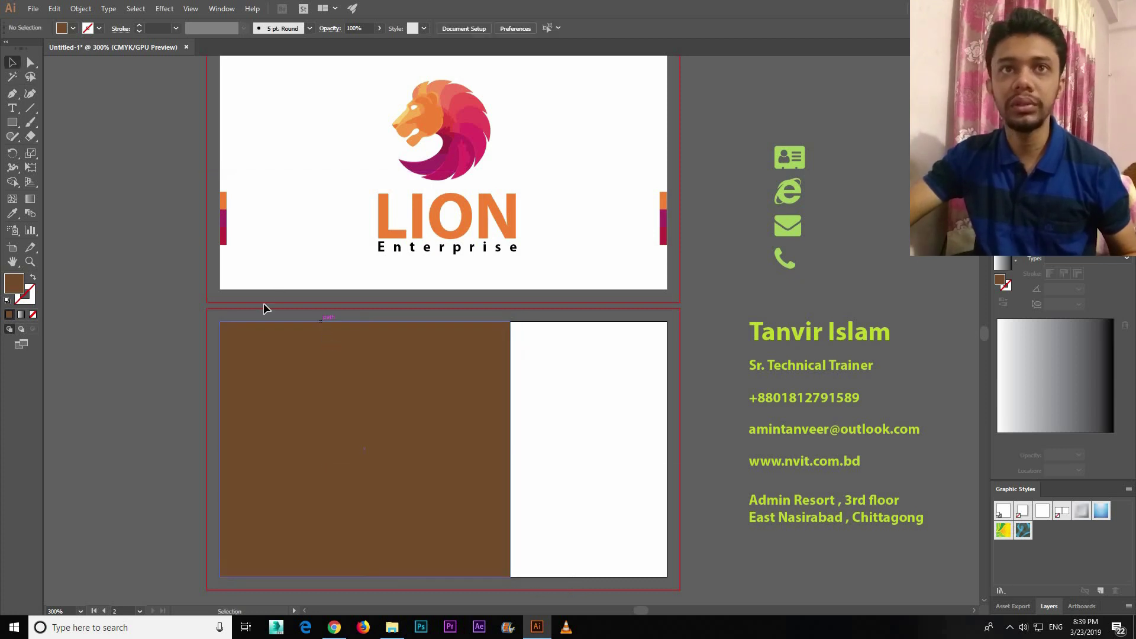
key("v")
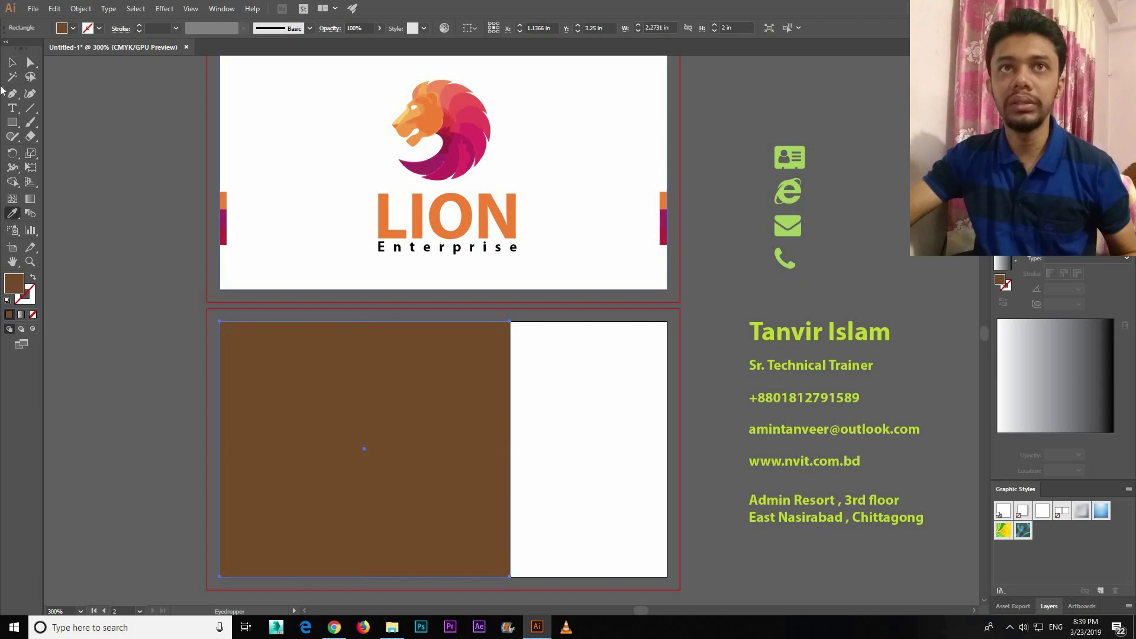
left_click(317, 131)
key("v")
key("ctrl+shift+a")
left_click(438, 413)
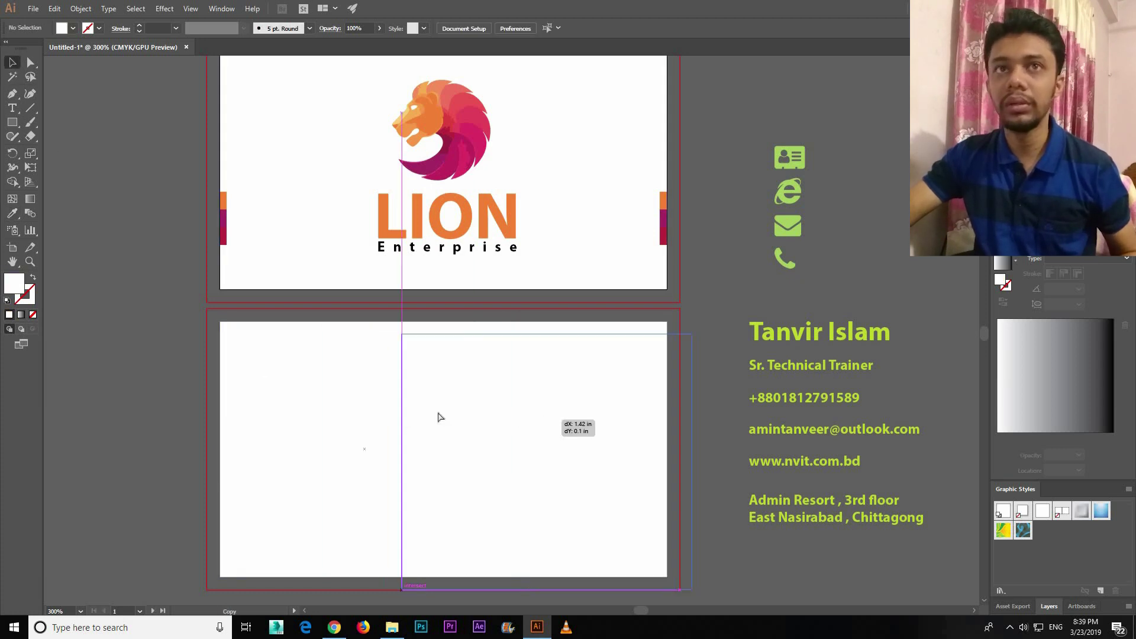
Draw a full-height rectangle over the second card's right part and fill it magenta.
key("m")
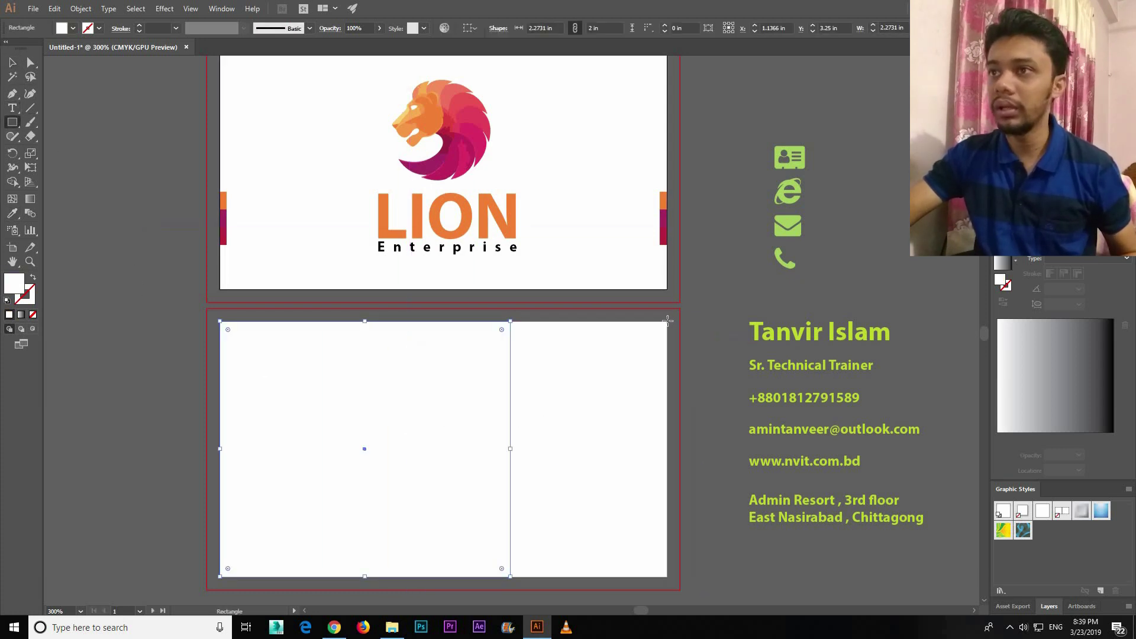
left_click_drag(667, 321, 510, 577)
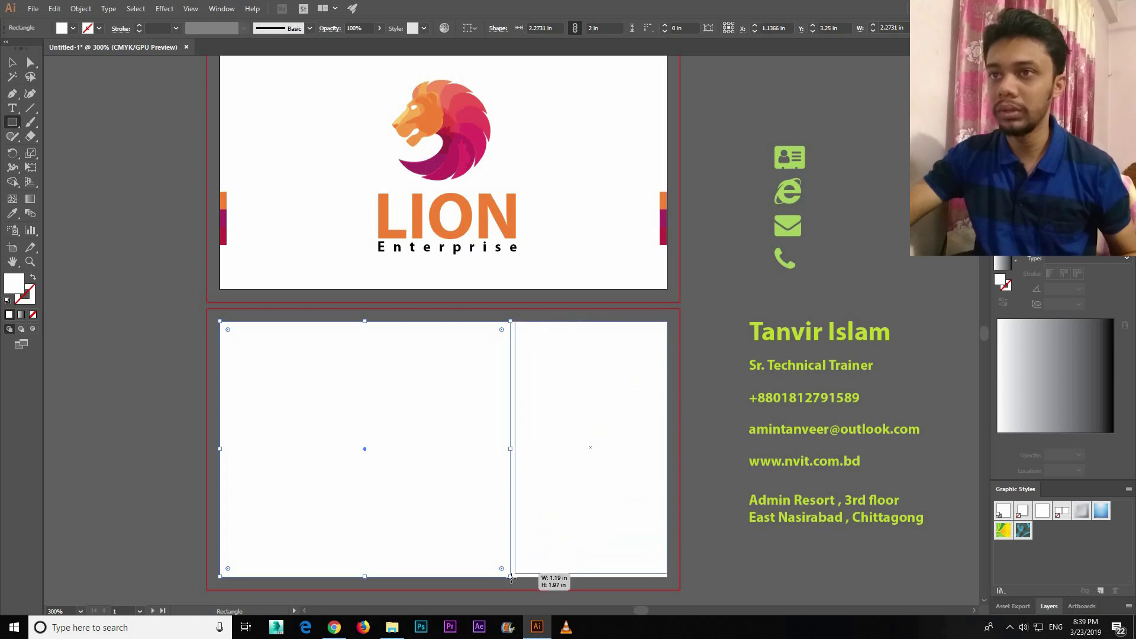
left_click_drag(483, 496, 510, 577)
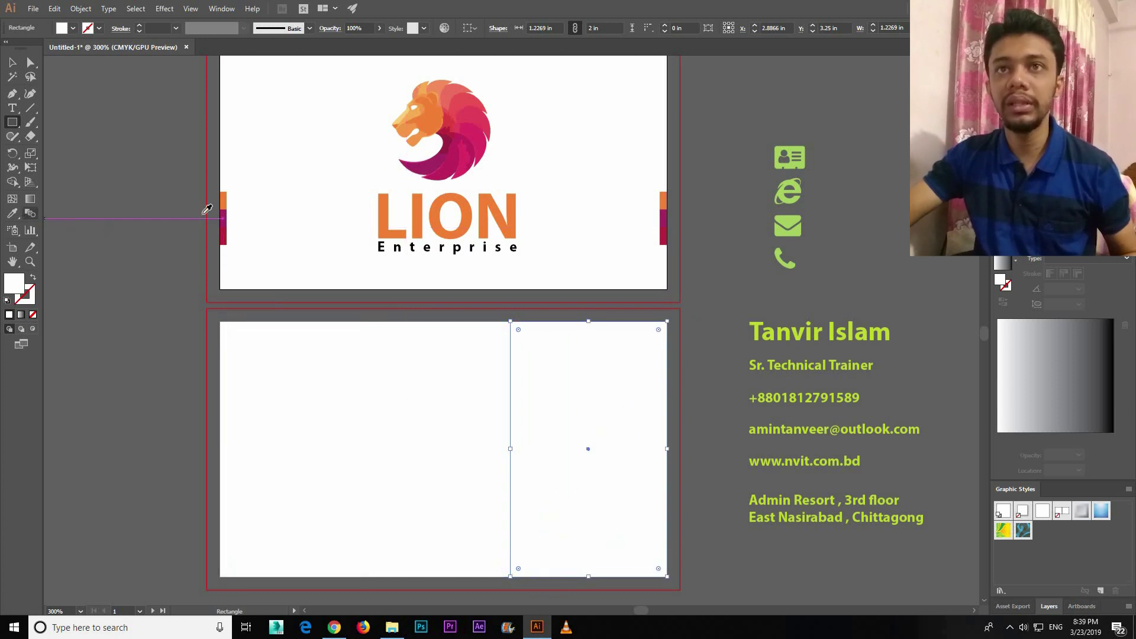
key("i")
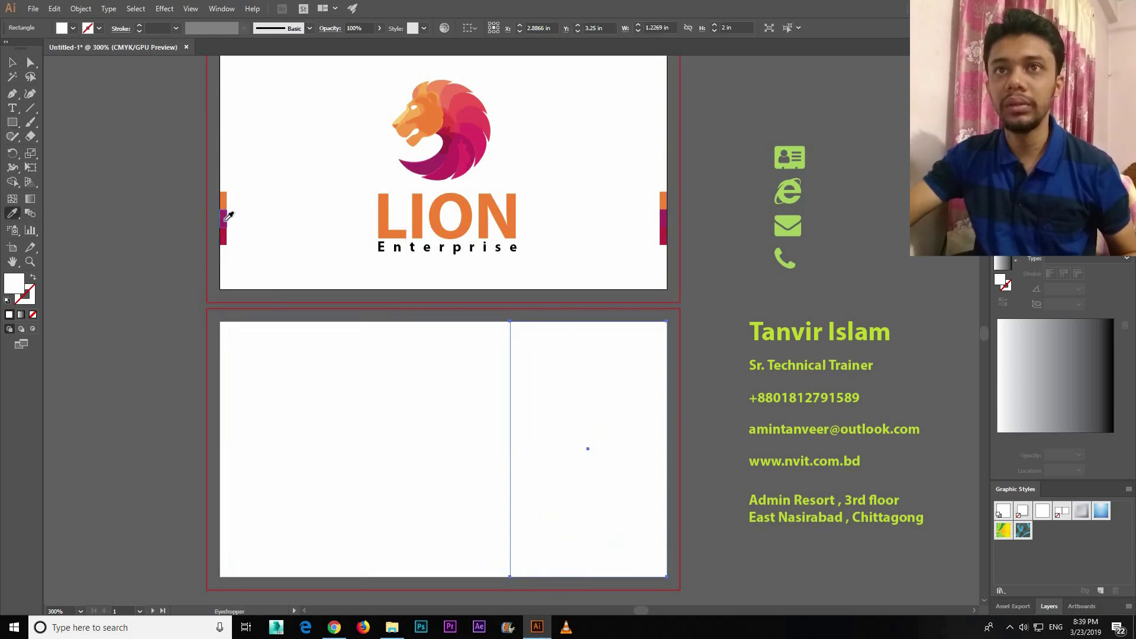
left_click(224, 200)
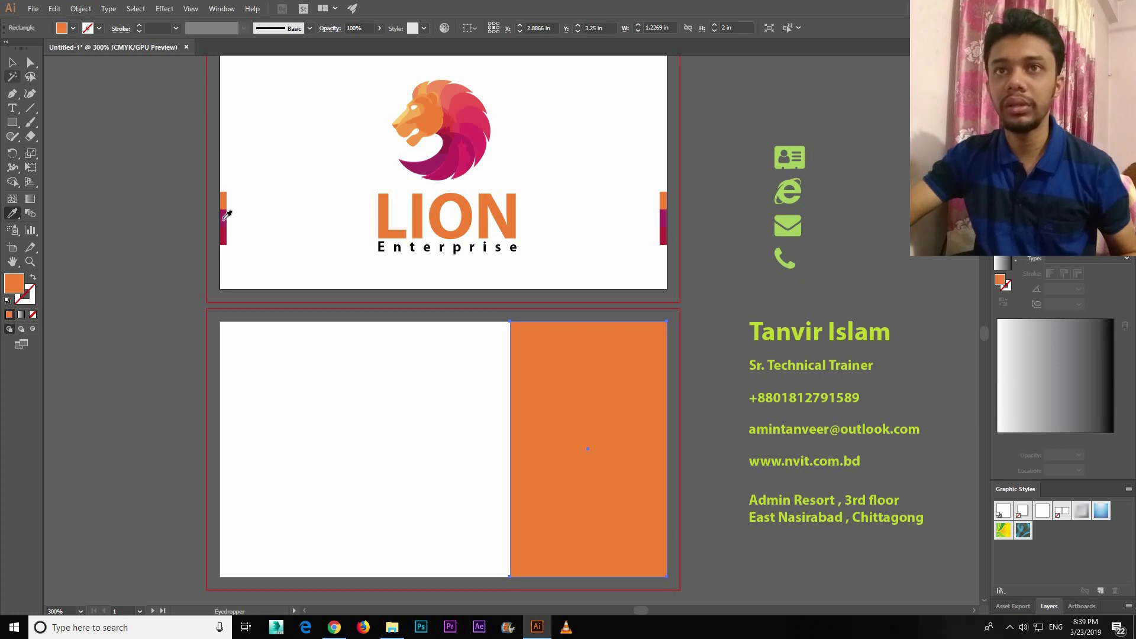
key("ctrl+z")
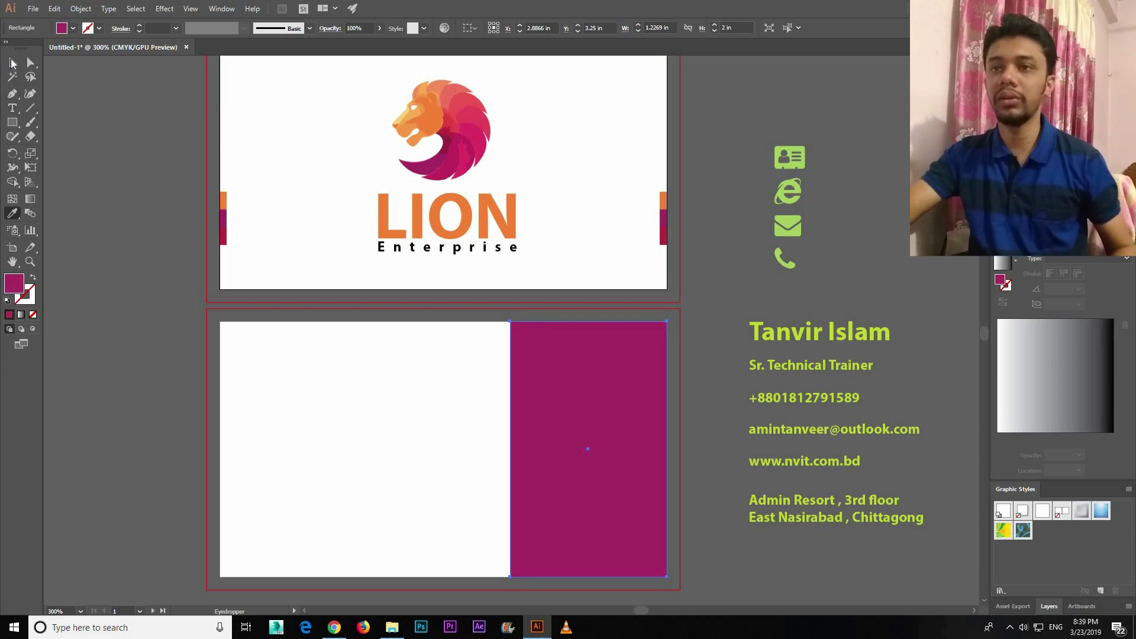
key("v")
left_click(151, 228)
Duplicate the lion logo with its LION Enterprise text, shrinking the copy beside the cards.
left_click_drag(151, 227, 160, 254)
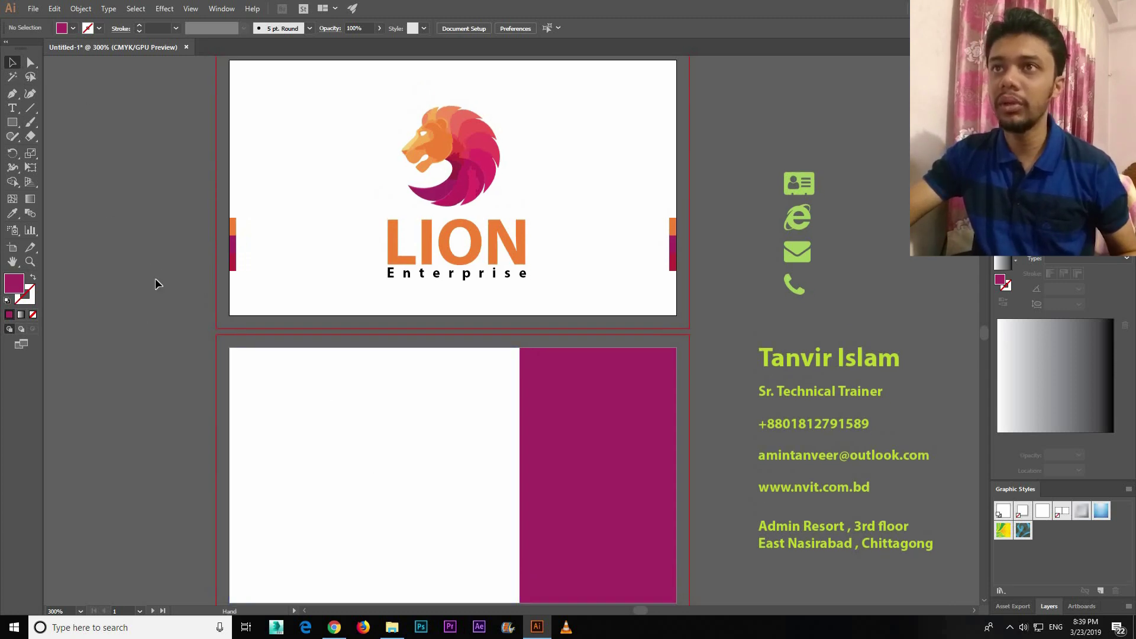
left_click_drag(155, 278, 159, 244)
left_click(488, 133)
left_click(474, 242, "shift")
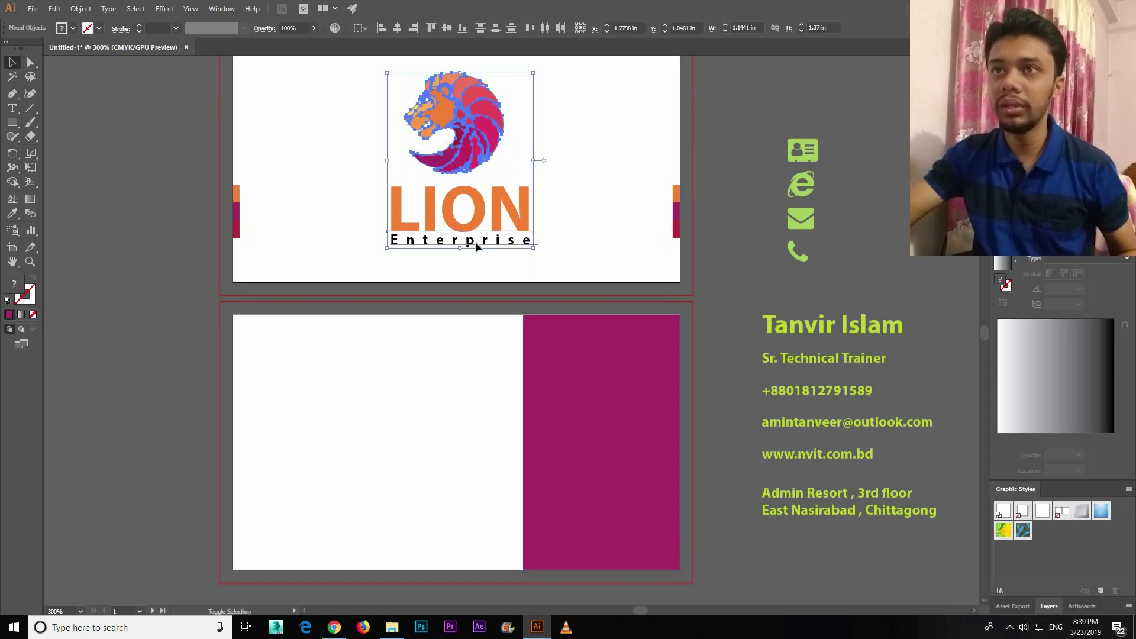
mouse_move(475, 242)
left_mouse_down()
mouse_move(440, 290)
mouse_move(454, 237)
left_mouse_up()
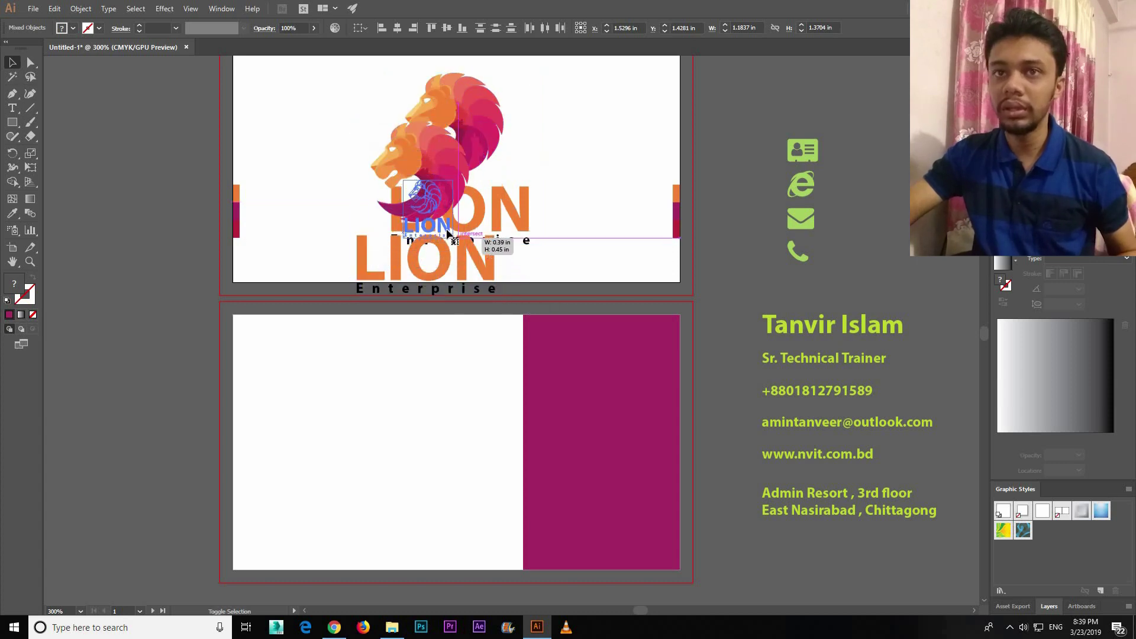
left_click_drag(164, 391, 153, 378)
left_click(122, 361)
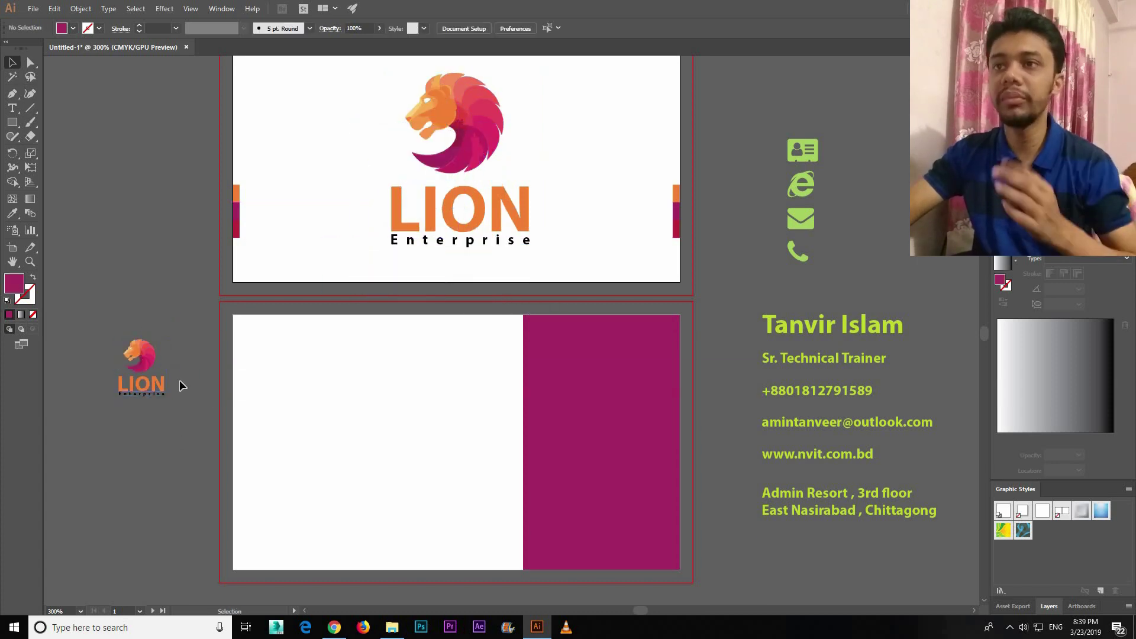
Swap the back card's fills: left rectangle magenta, right rectangle white.
key("ctrl+alt+a")
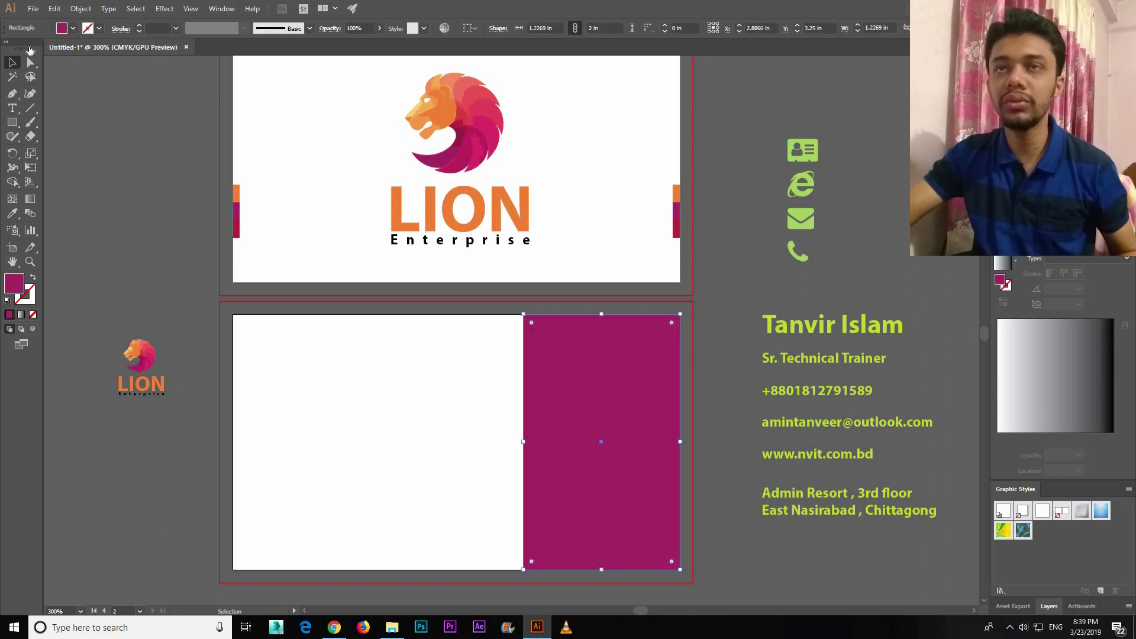
left_click(30, 50)
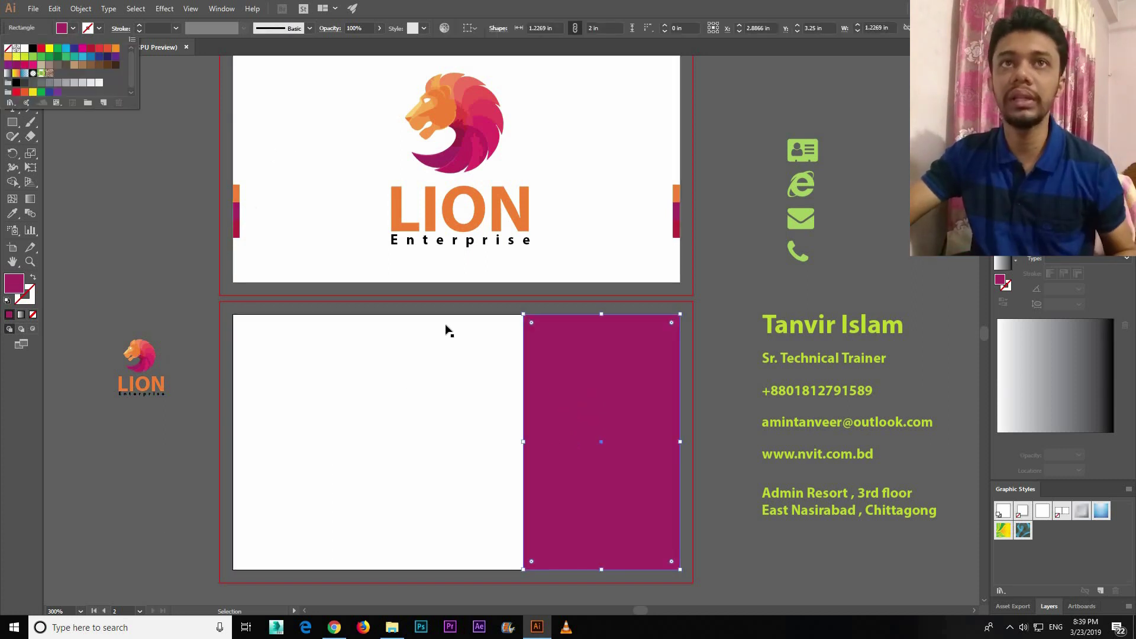
key("ctrl+z")
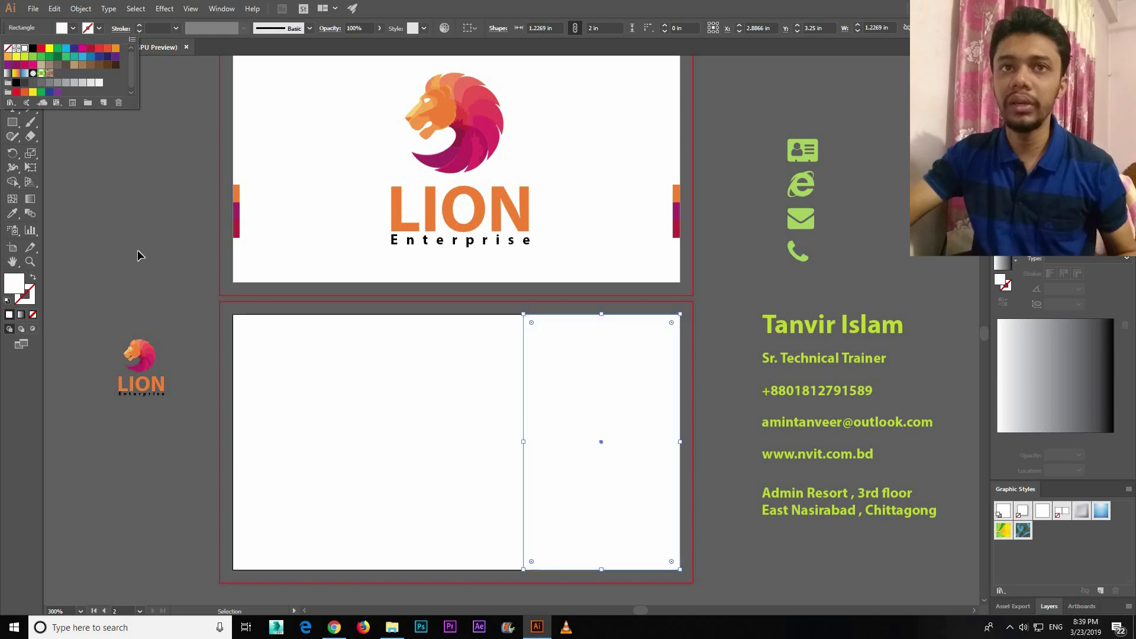
key("ctrl+z")
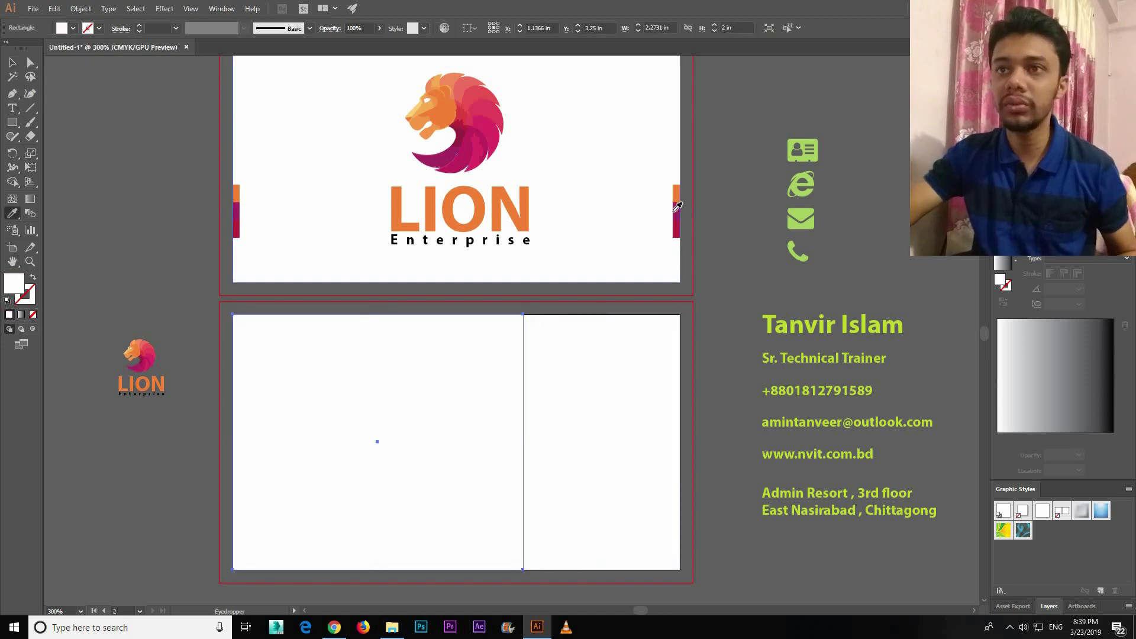
left_click(676, 208)
Place the logo copy on the white panel, bring it to front, and enlarge it about double.
left_click(16, 62)
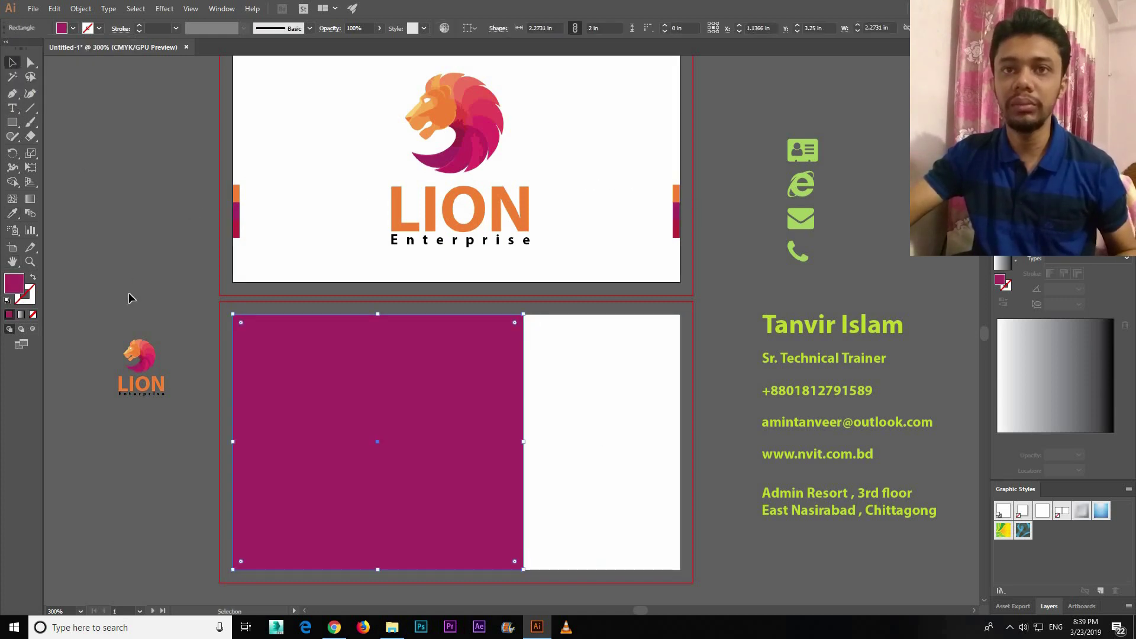
left_click_drag(142, 367, 601, 415)
right_click(602, 416)
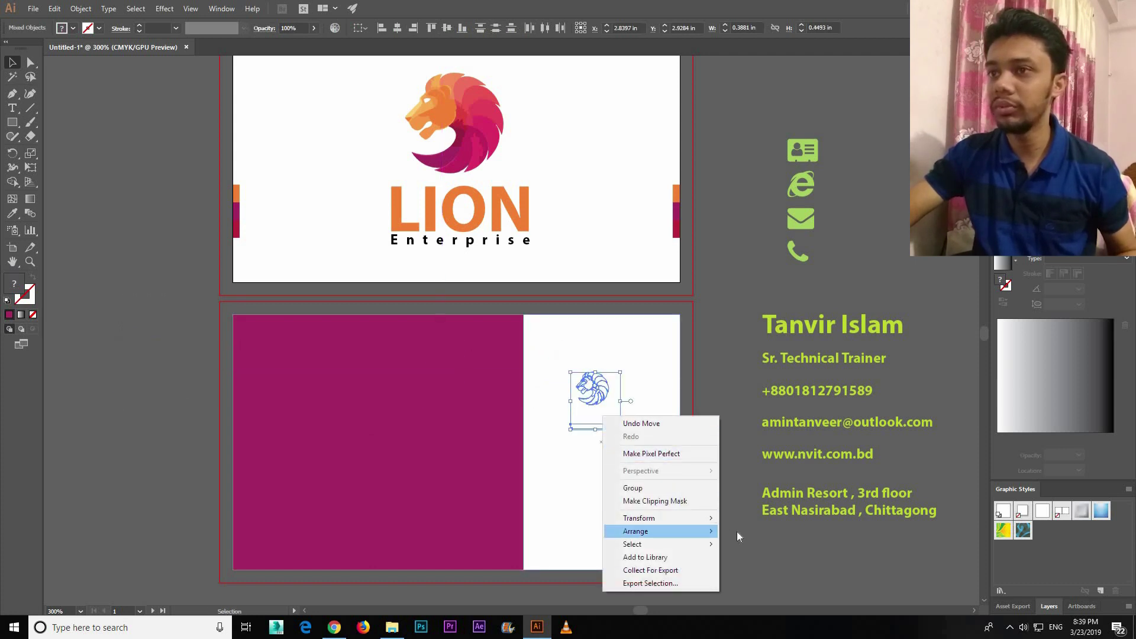
key("ctrl+shift+bracketright")
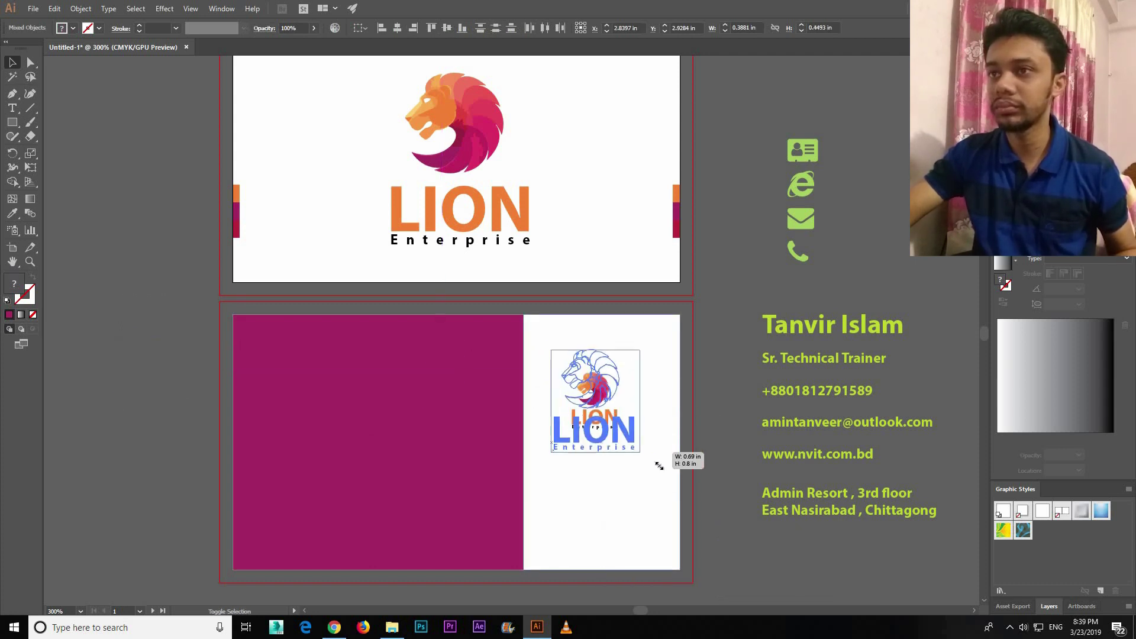
left_click_drag(651, 455, 676, 483)
left_click_drag(624, 437, 636, 434)
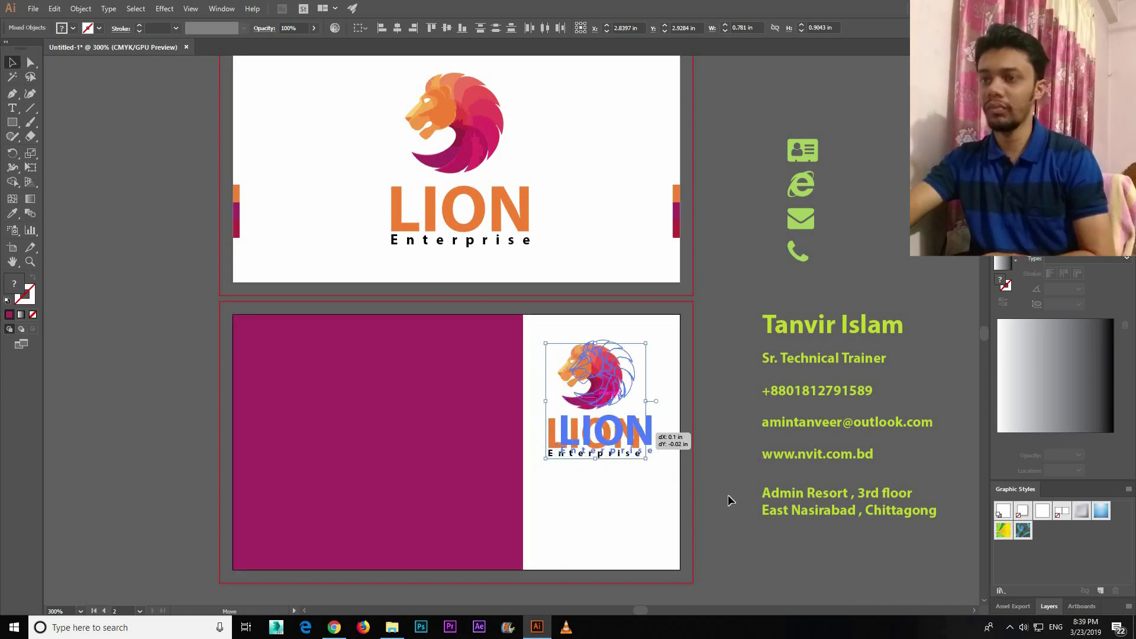
left_click(730, 437)
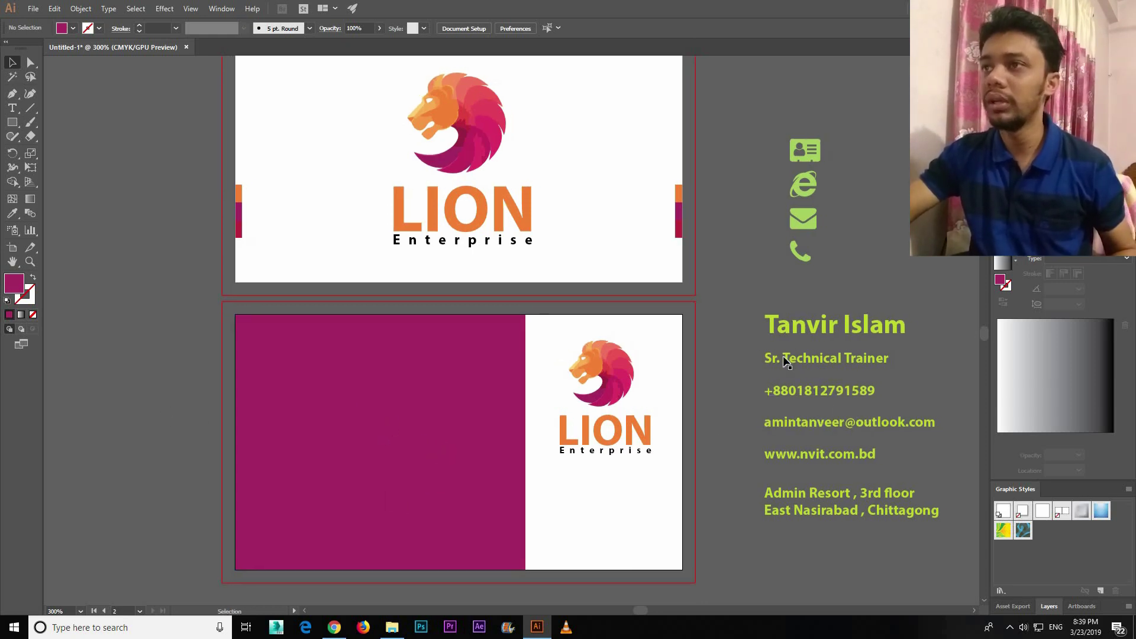
Move the name text onto the magenta panel and bring it to the front.
mouse_move(348, 344)
left_mouse_down()
mouse_move(418, 342)
mouse_move(316, 347)
left_mouse_up()
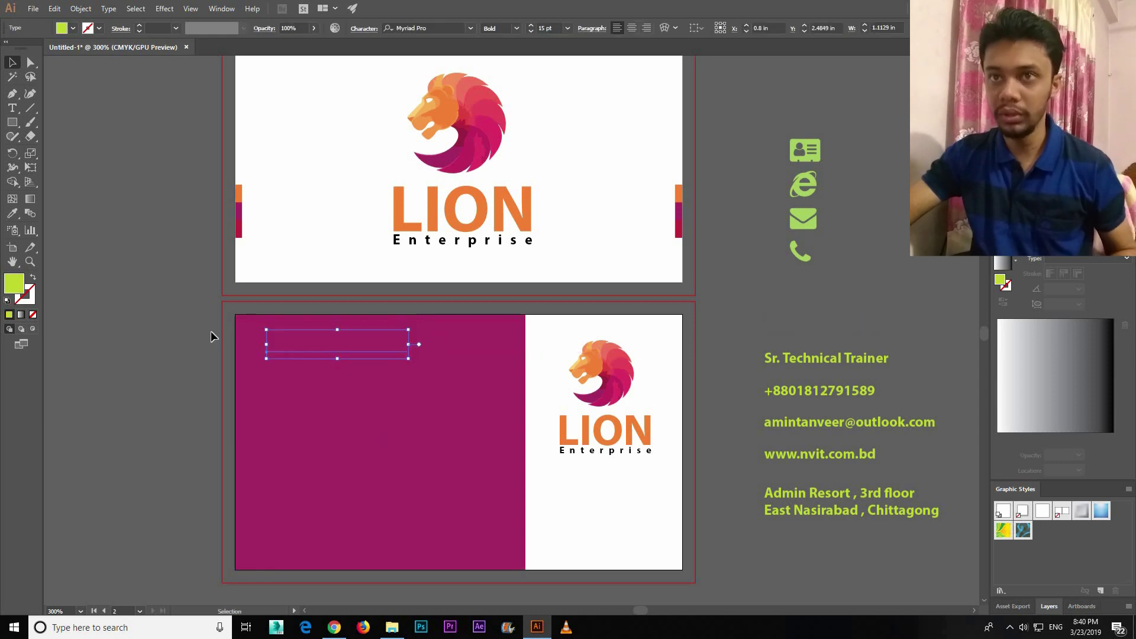
right_click(322, 491)
mouse_move(353, 513)
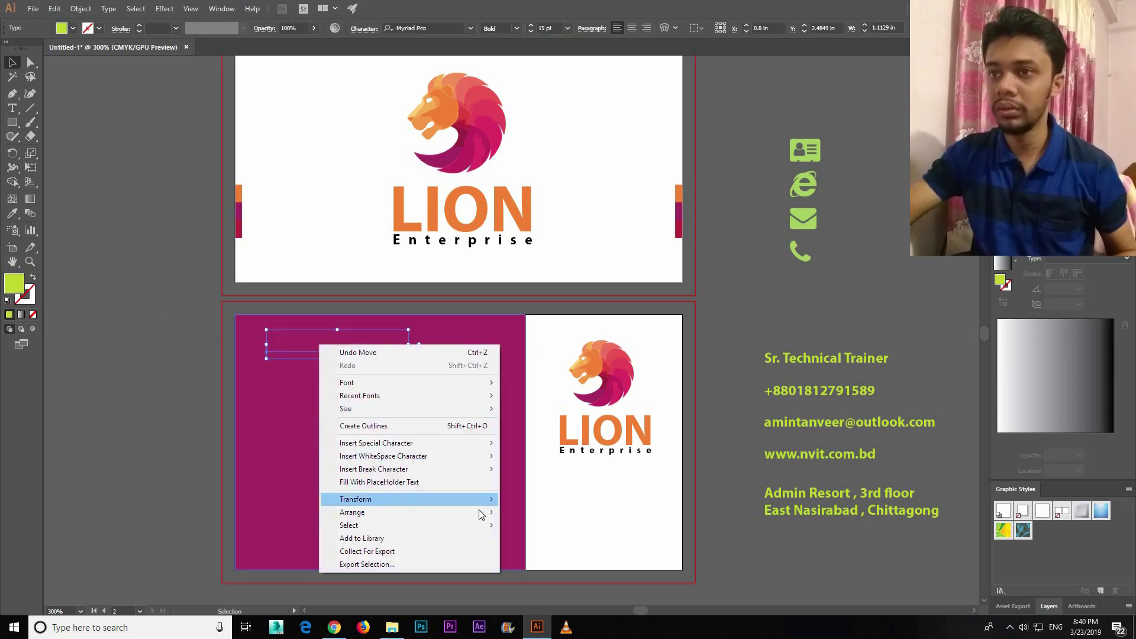
key("Return")
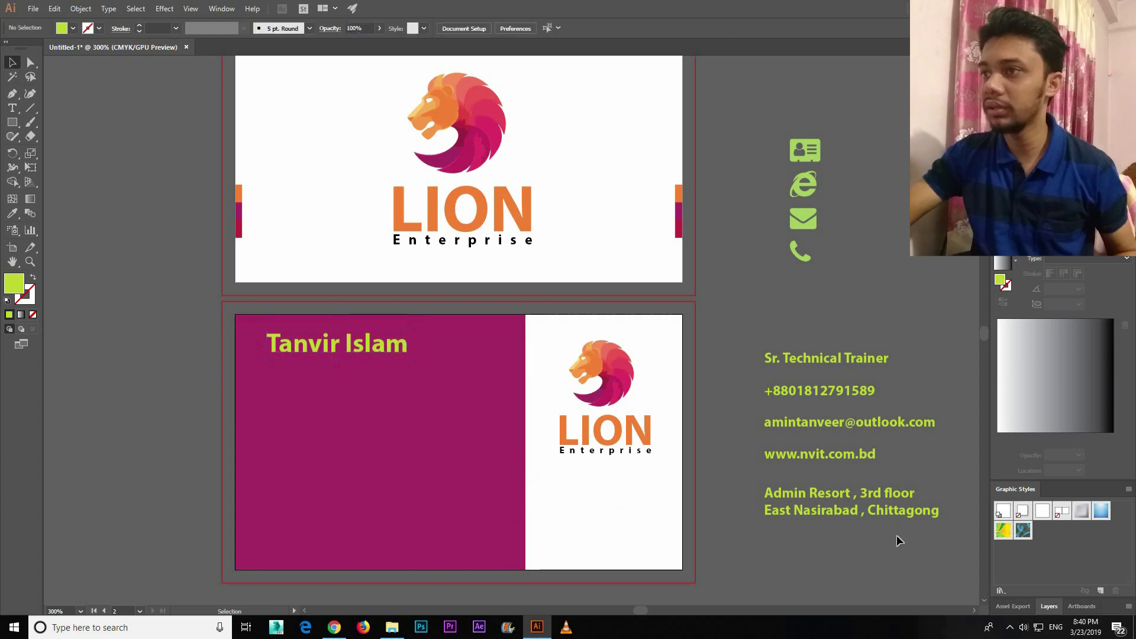
Bring the Sr. Technical Trainer line to the front and position it just below the name.
left_click_drag(896, 535, 865, 437)
right_click(843, 430)
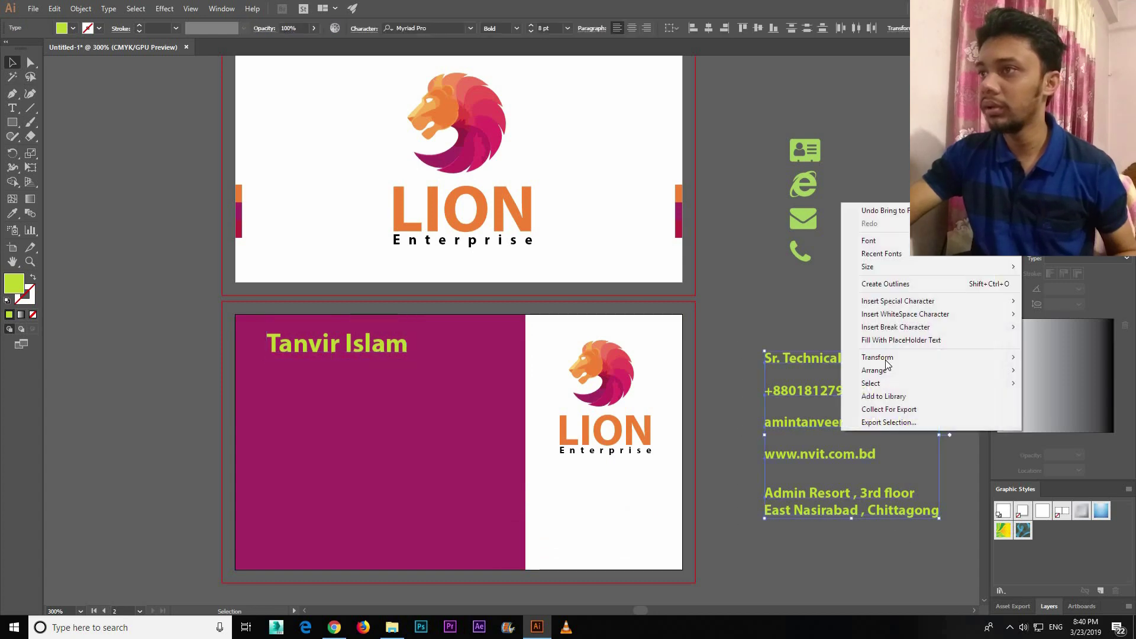
mouse_move(874, 371)
left_click(791, 368)
left_click_drag(793, 358, 302, 364)
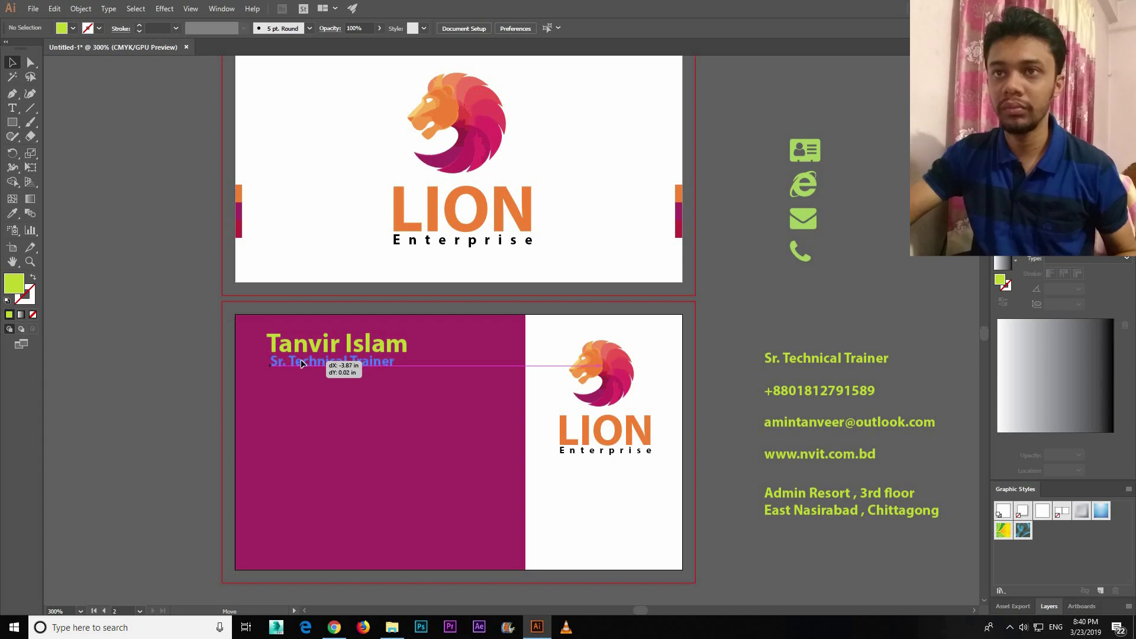
left_click_drag(302, 363, 264, 363)
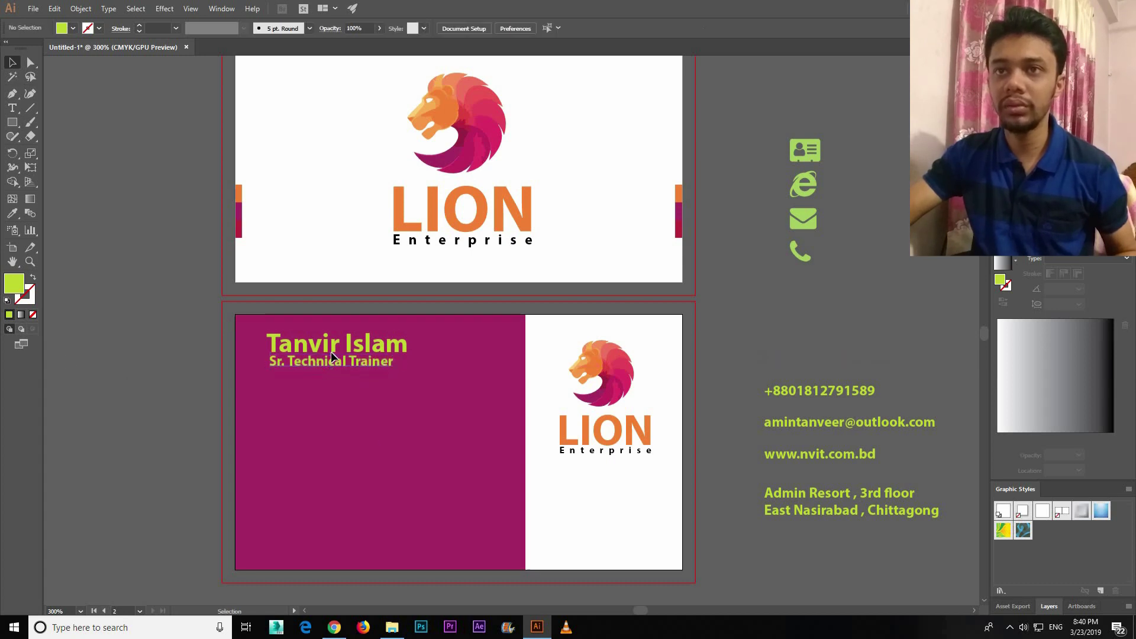
left_click(331, 351)
Make the name text on the back card white.
left_click(72, 28)
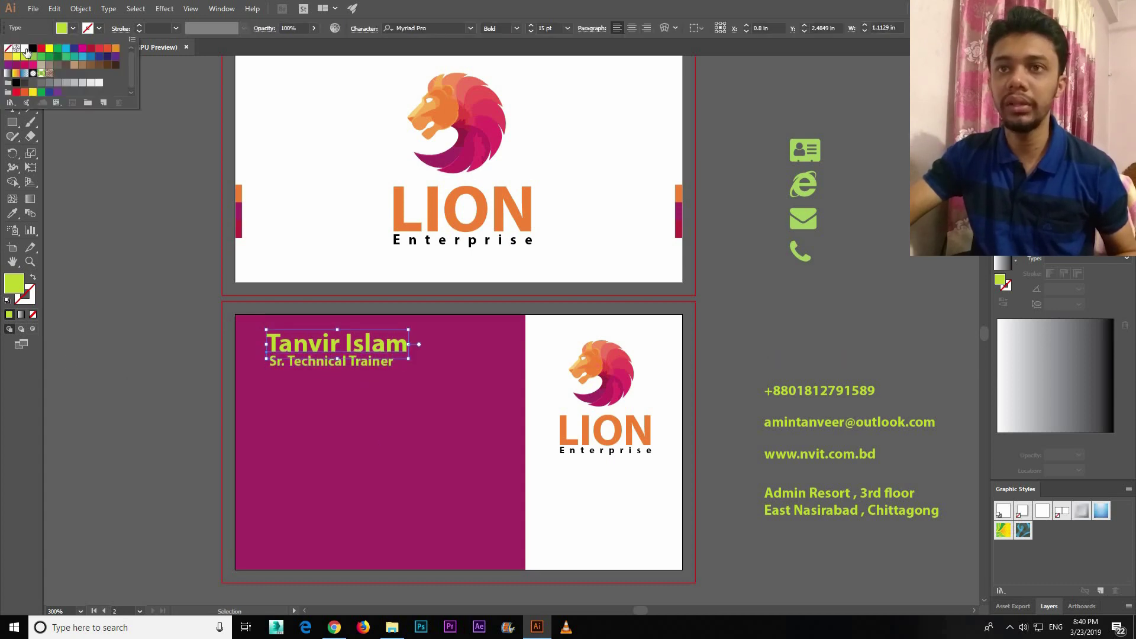
left_click(26, 53)
left_click(147, 314)
left_click(55, 289)
Sample the logo's orange for the Sr. Technical Trainer title, then try black instead.
left_click(332, 361)
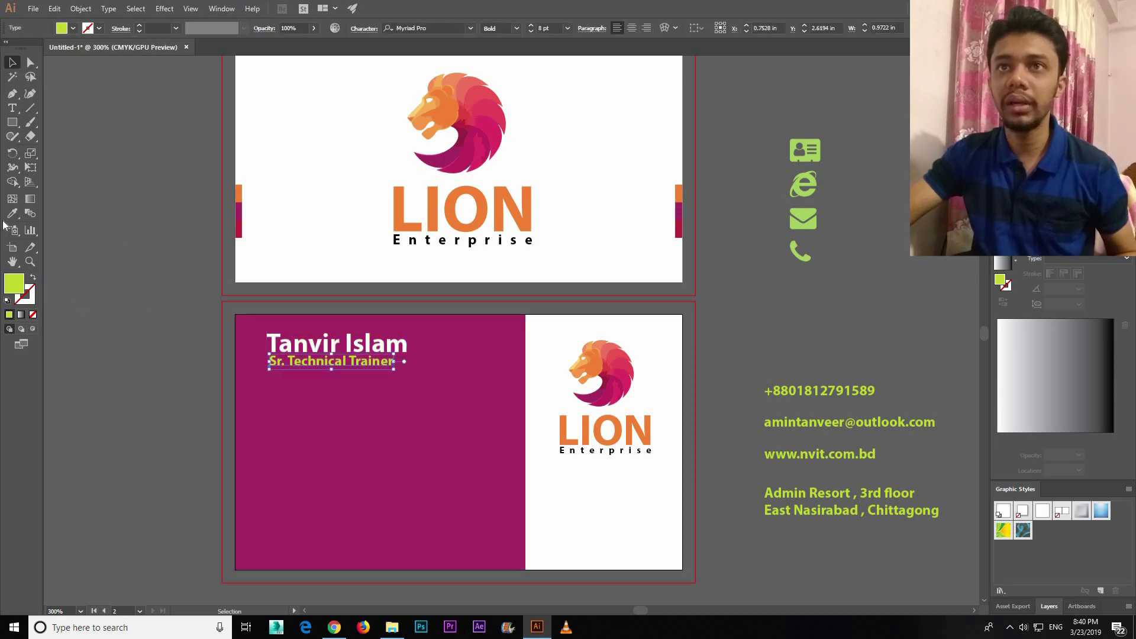
left_click(241, 188)
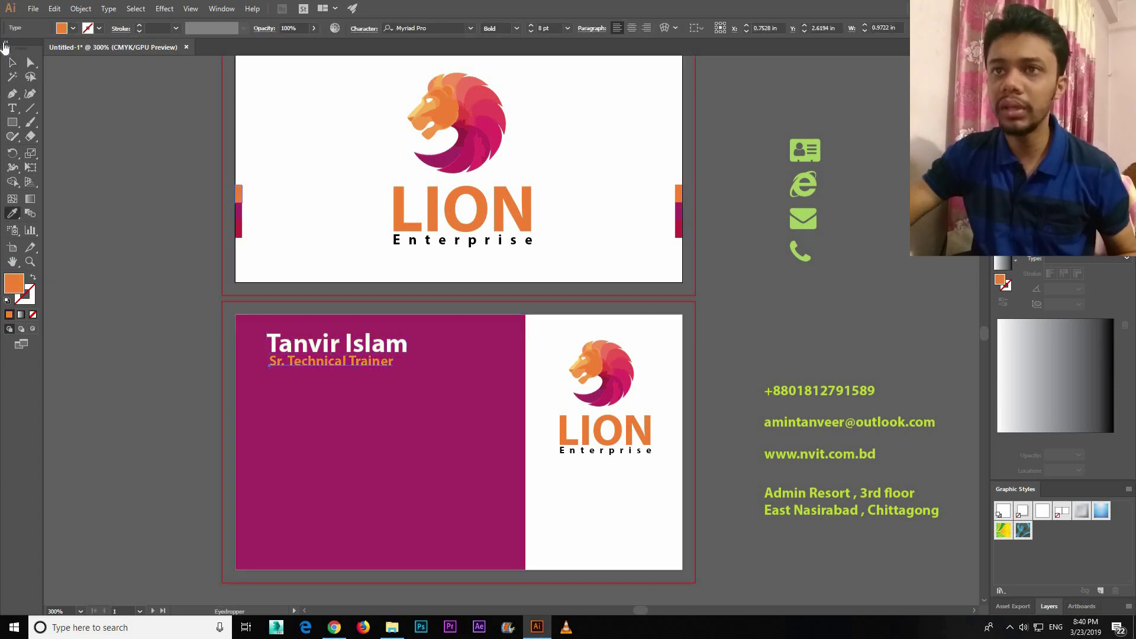
key("v")
left_click(114, 212)
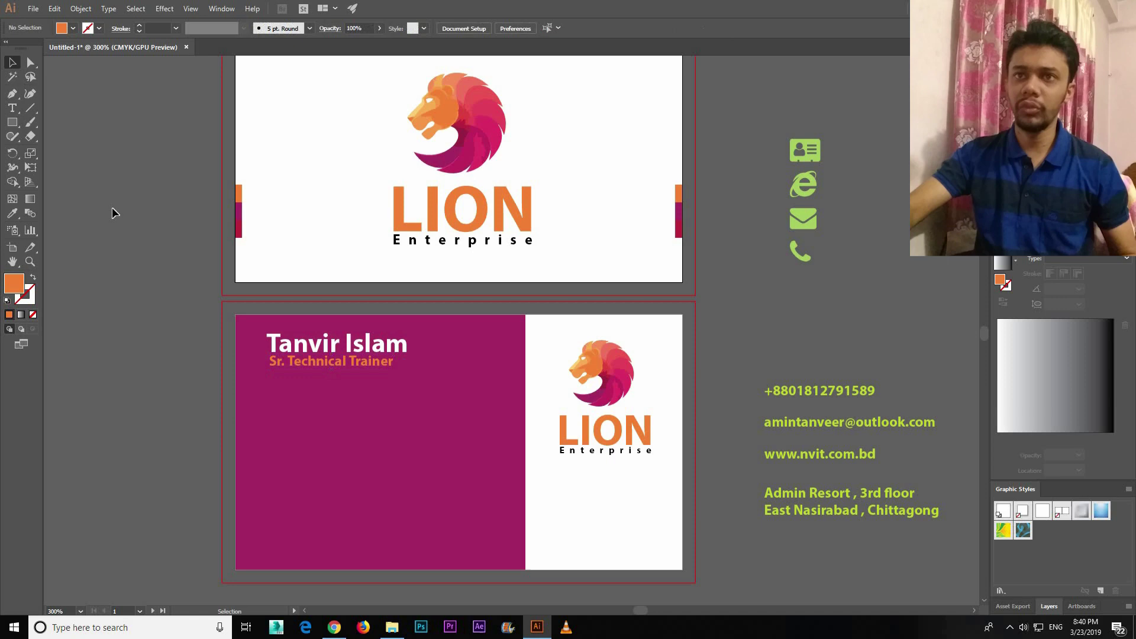
left_click(369, 362)
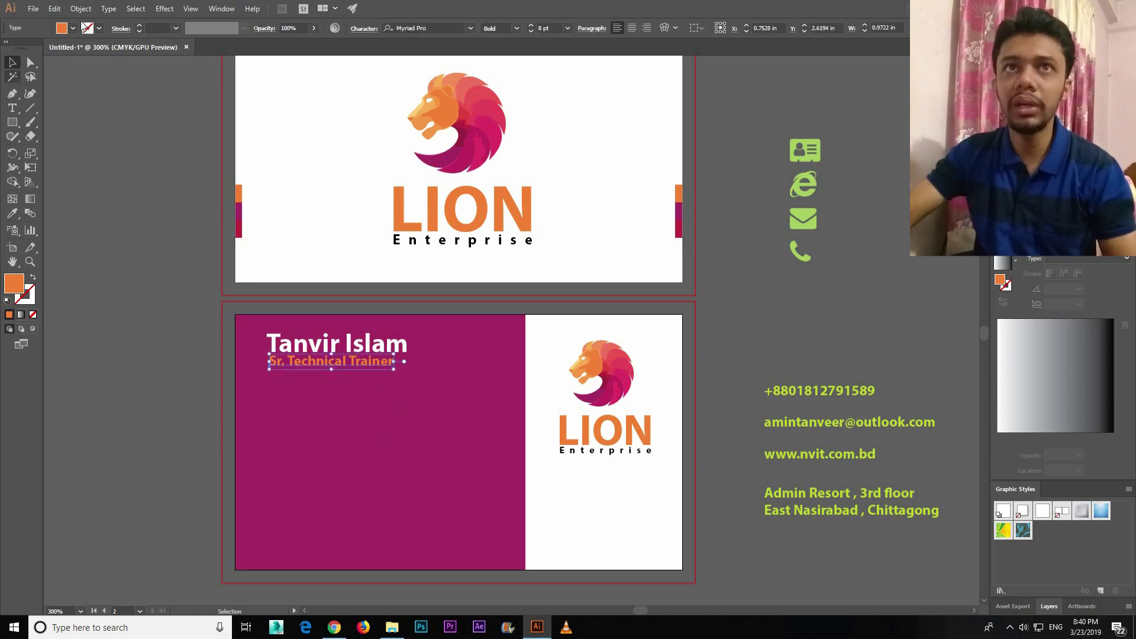
left_click(72, 28)
left_click(34, 49)
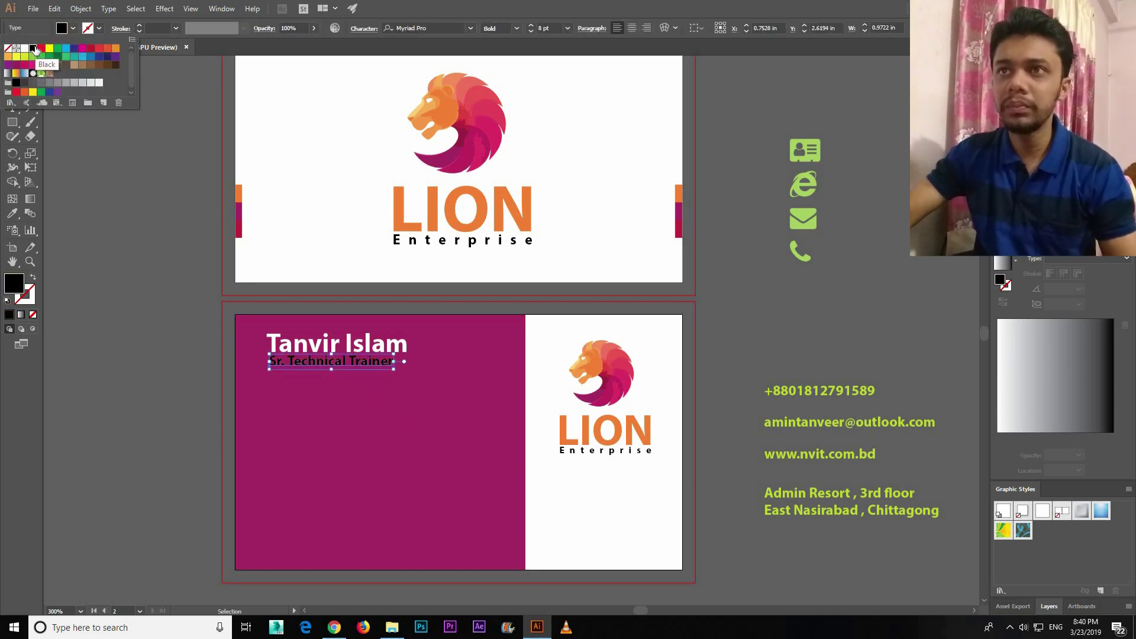
left_click(92, 119)
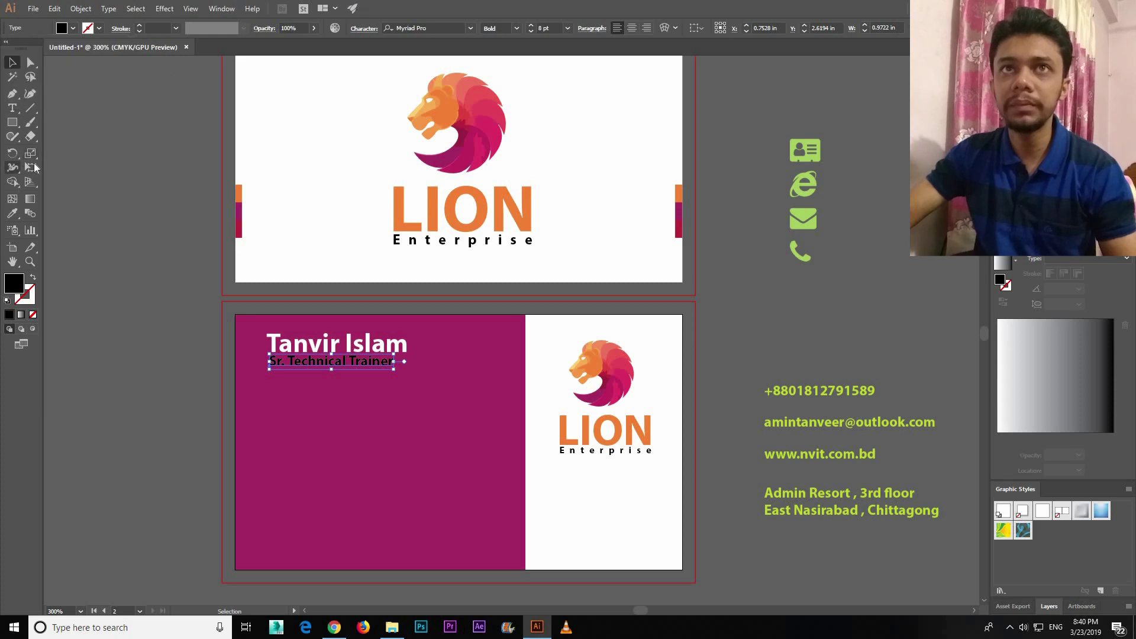
Try white for the title, then settle on the side bar's orange via the Eyedropper.
left_click(73, 28)
left_click(24, 48)
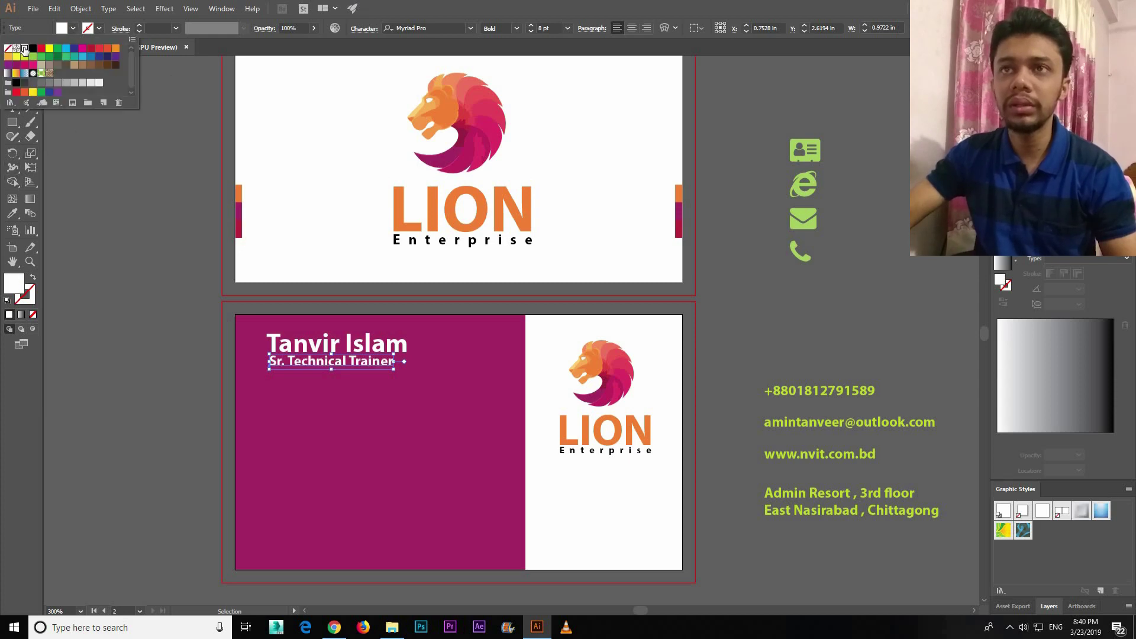
key("Escape")
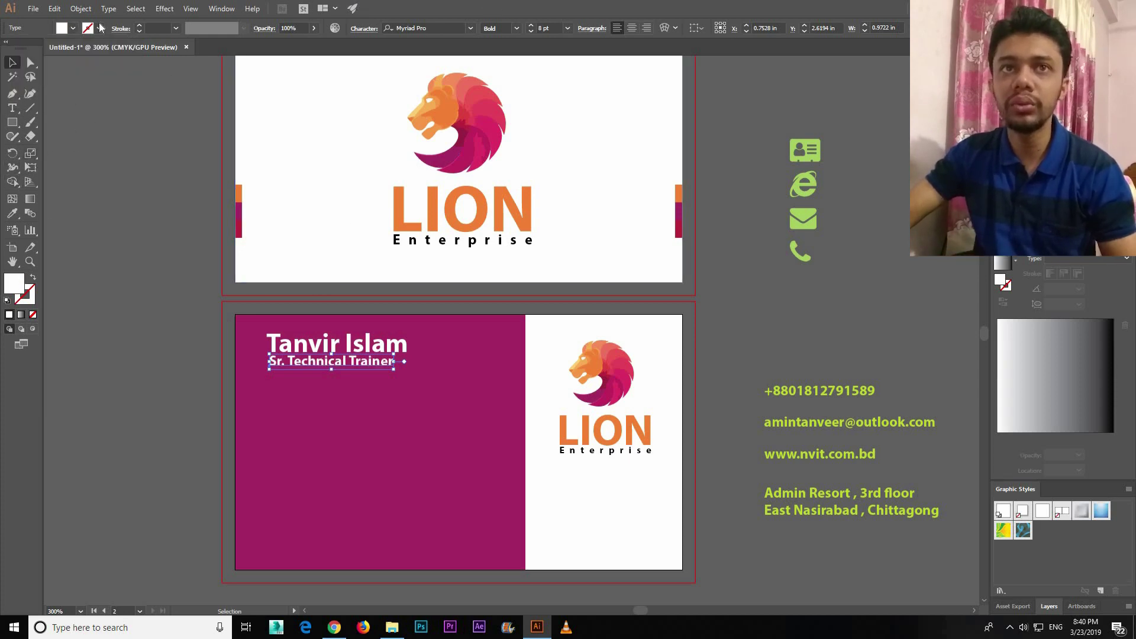
key("i")
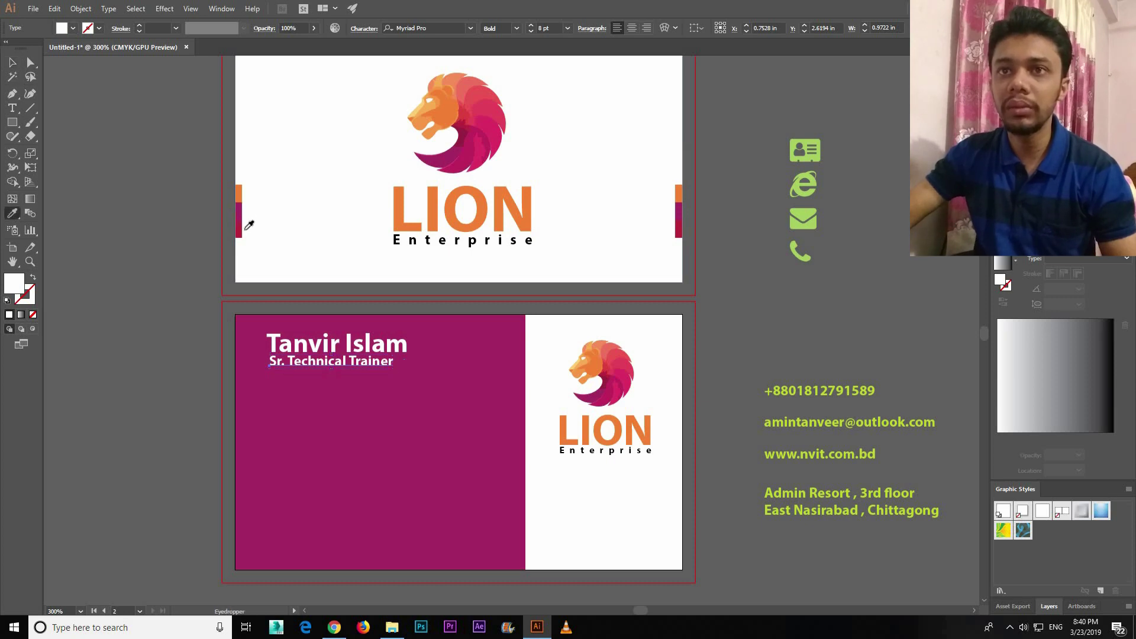
left_click(241, 228)
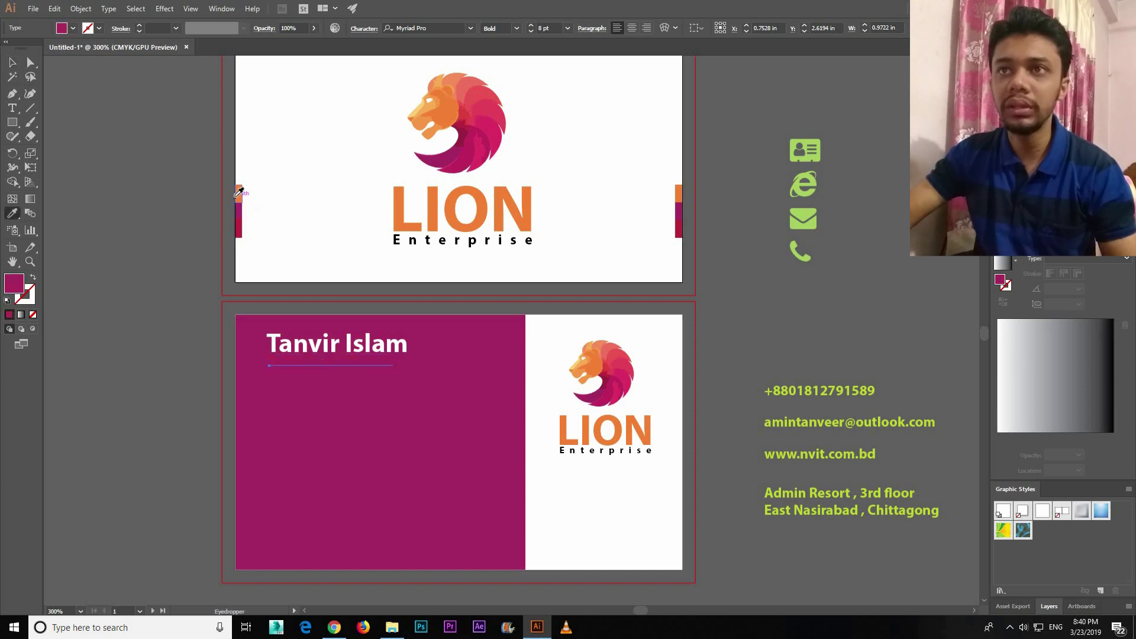
left_click(238, 192)
key("v")
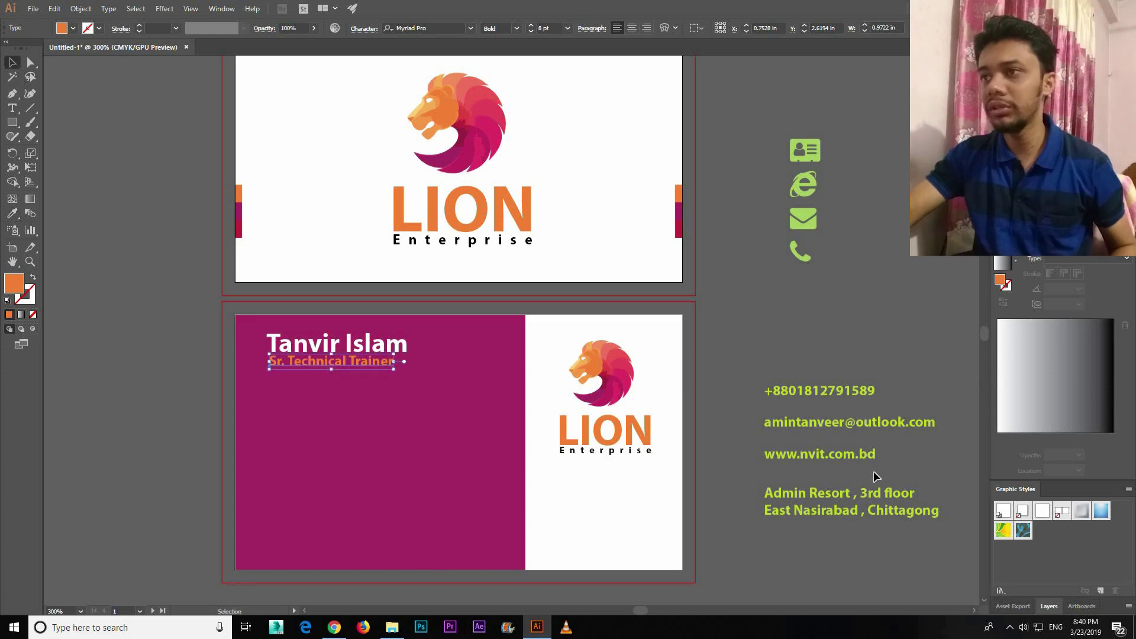
left_click(874, 472)
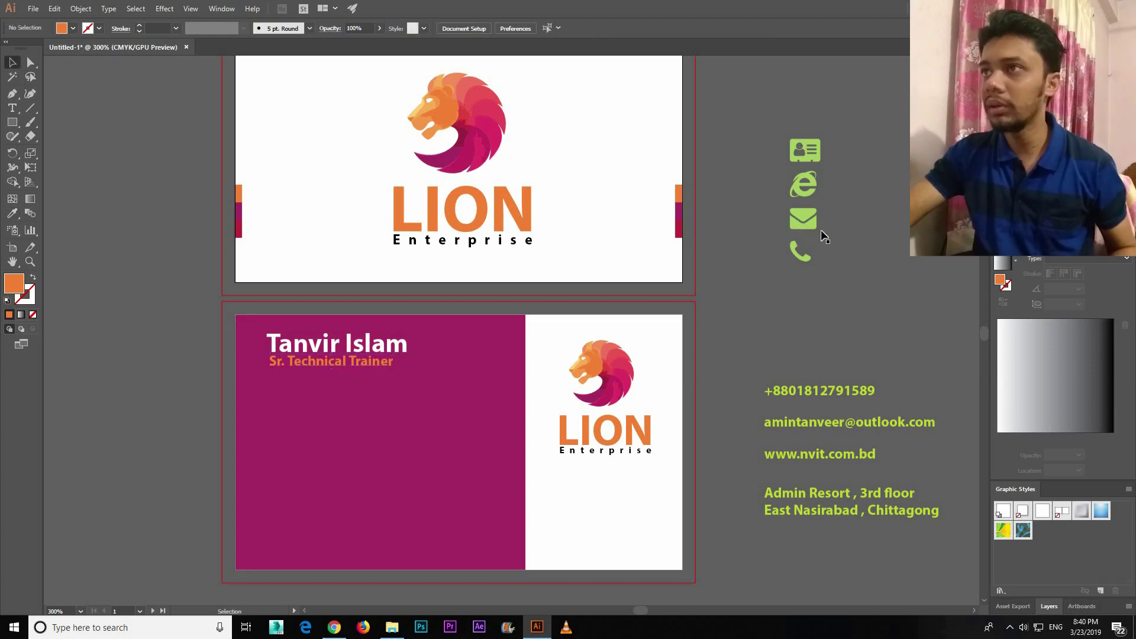
Center-align the four contact icons and move them in front of the magenta panel below the title.
left_click_drag(764, 134, 832, 295)
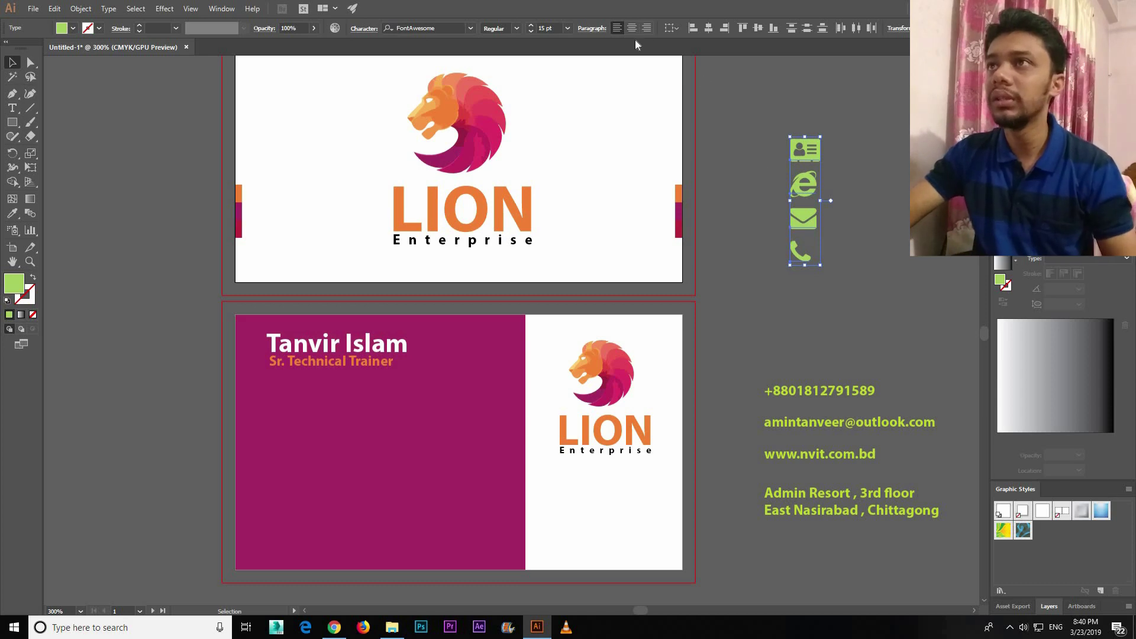
left_click(707, 28)
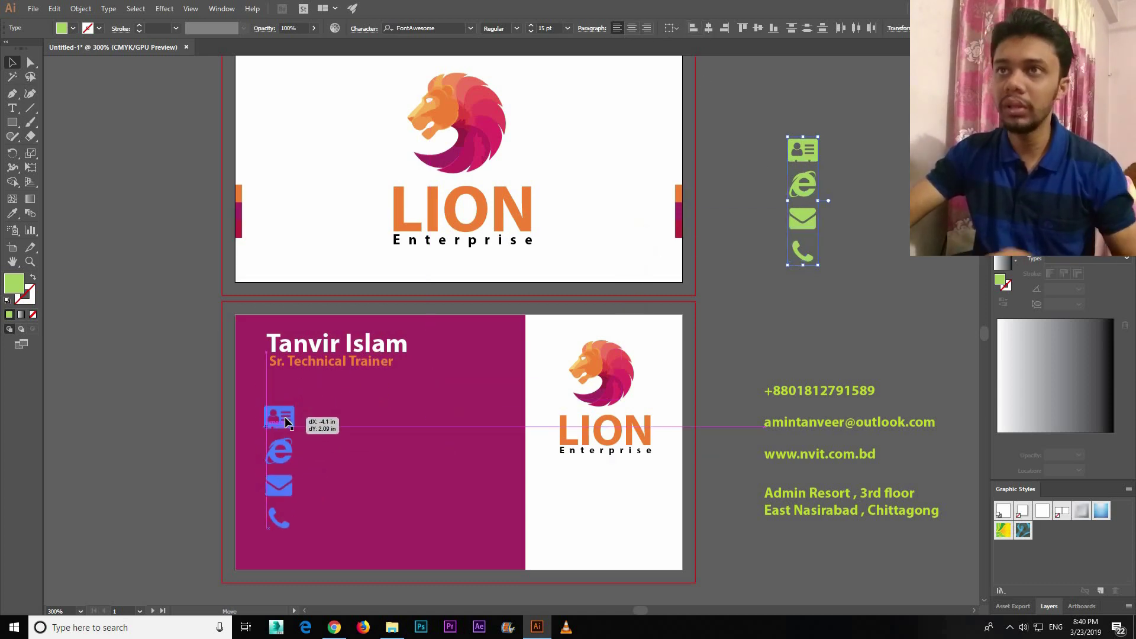
left_click_drag(275, 401, 280, 416)
right_click(284, 435)
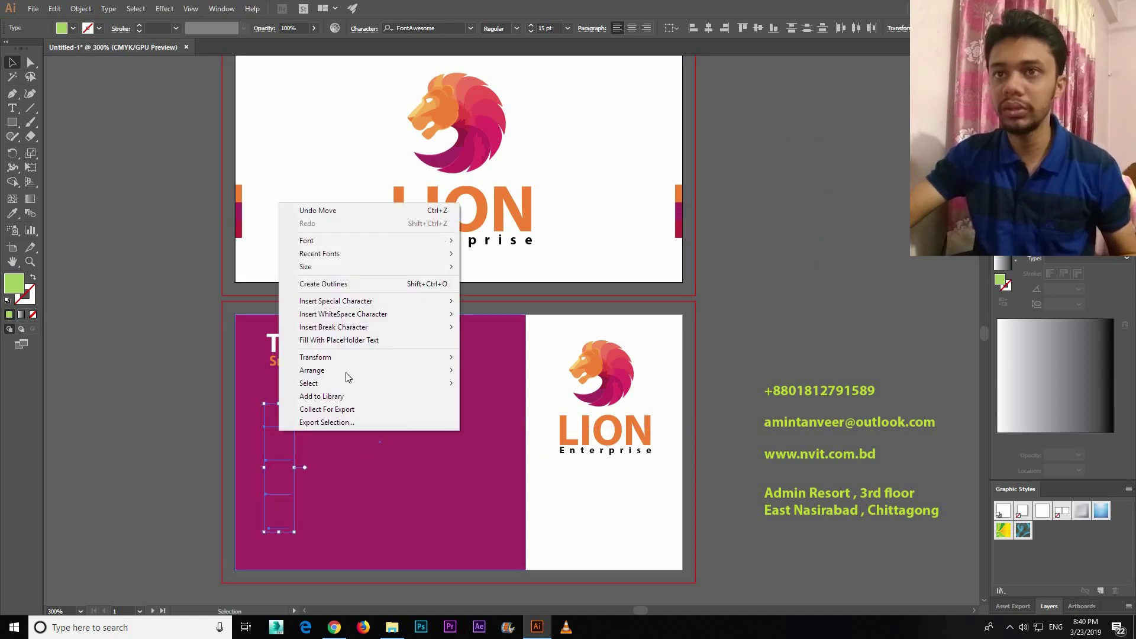
mouse_move(312, 371)
left_click(497, 370)
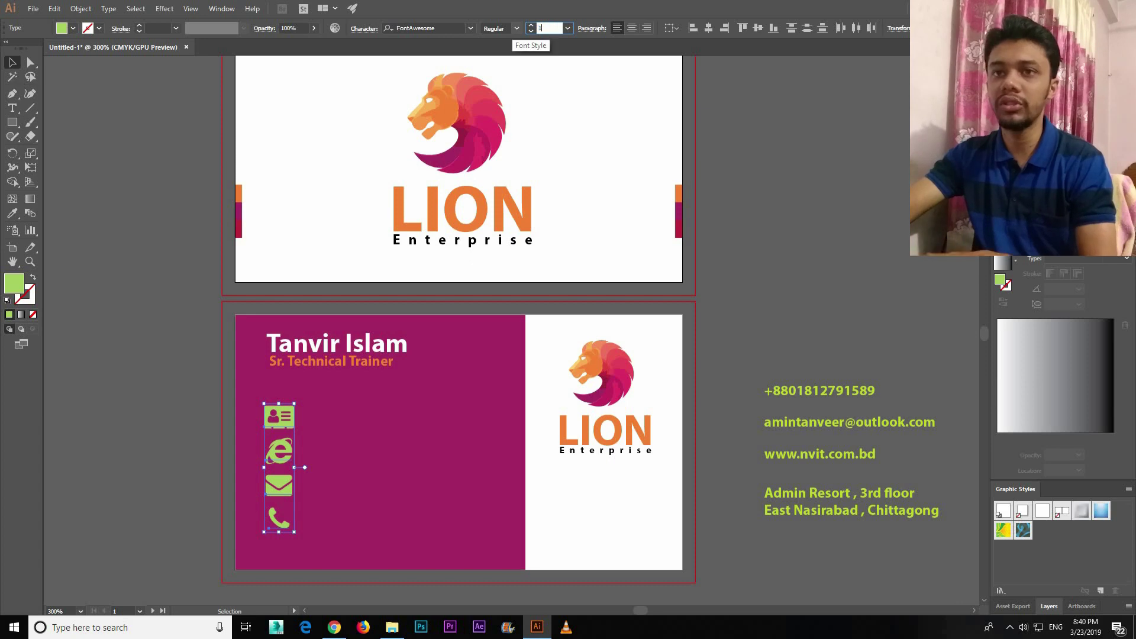
Set the contact icons to 10 pt and reselect them for recolouring.
type("10")
key("Return")
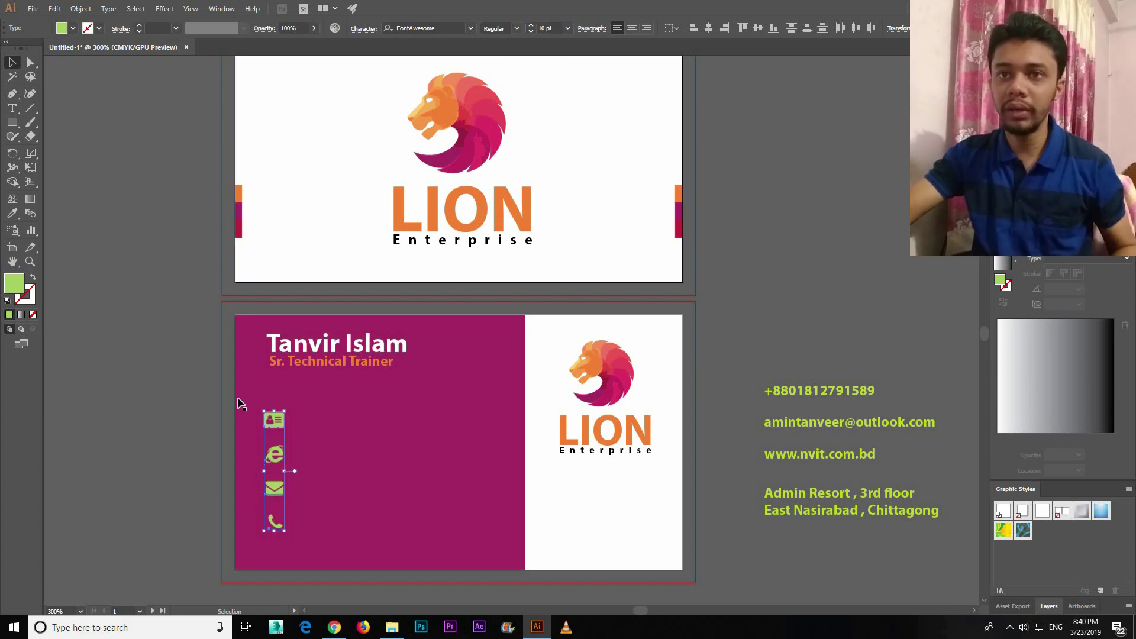
left_click(241, 399)
left_click(271, 459)
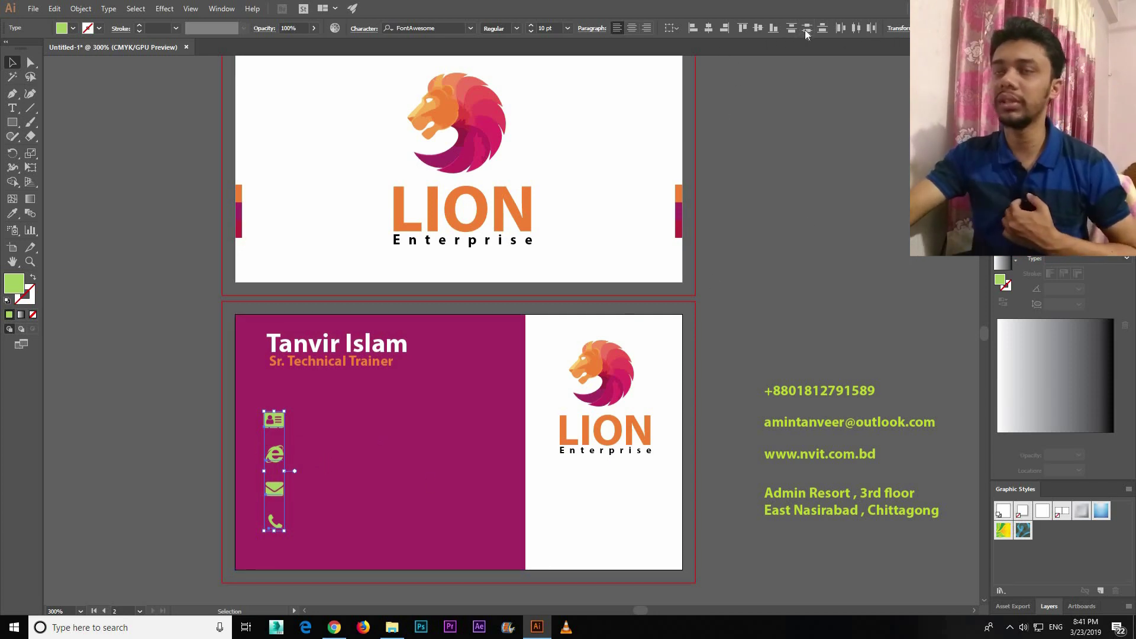
left_click(786, 235)
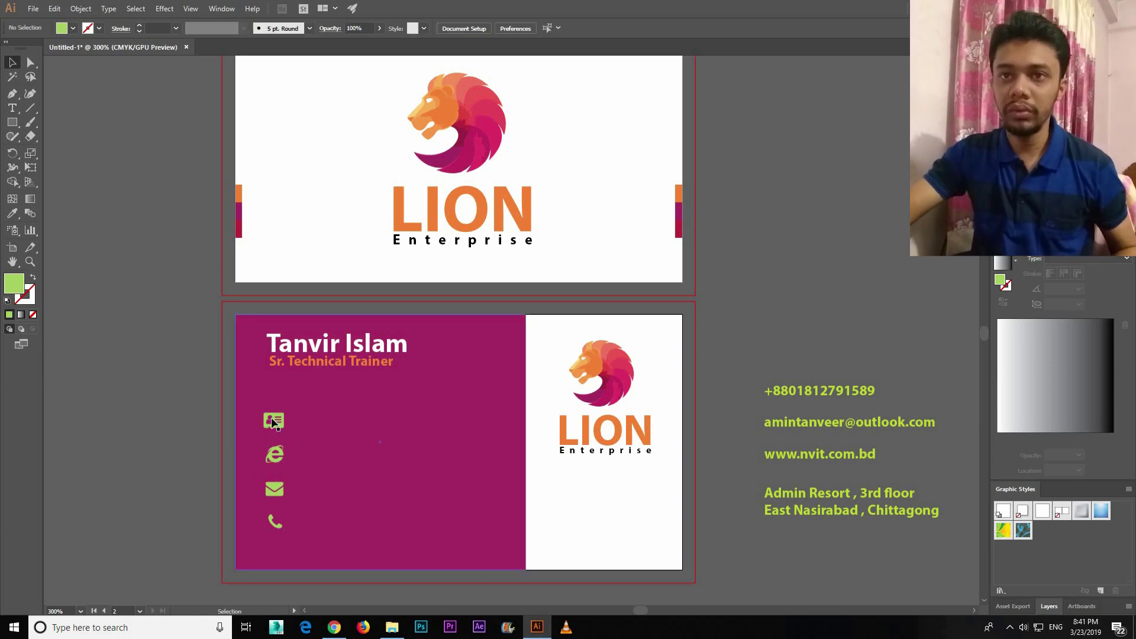
left_click(273, 422)
left_click(273, 453, "shift")
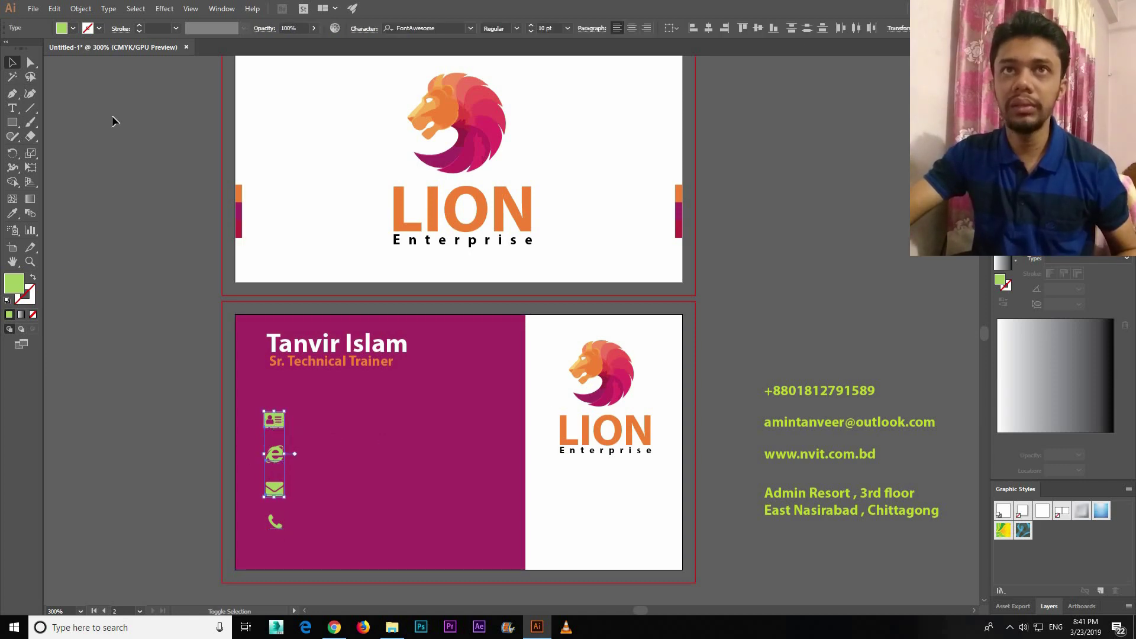
left_click(62, 28)
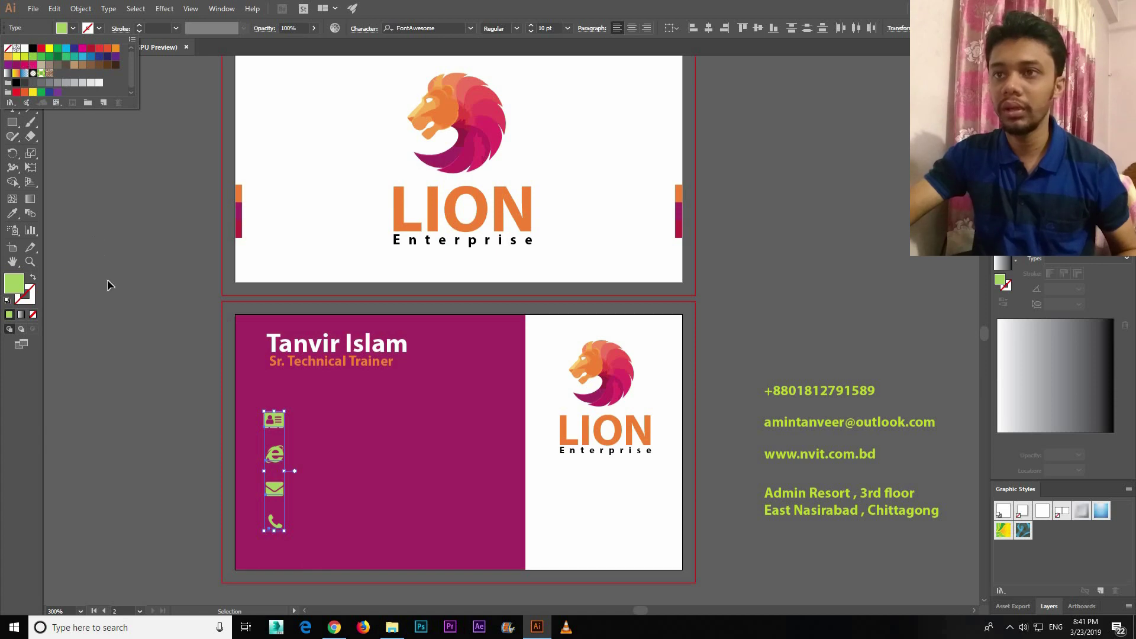
Make the contact icons white and place the phone number and email address beside them.
left_click(24, 48)
left_click(803, 368)
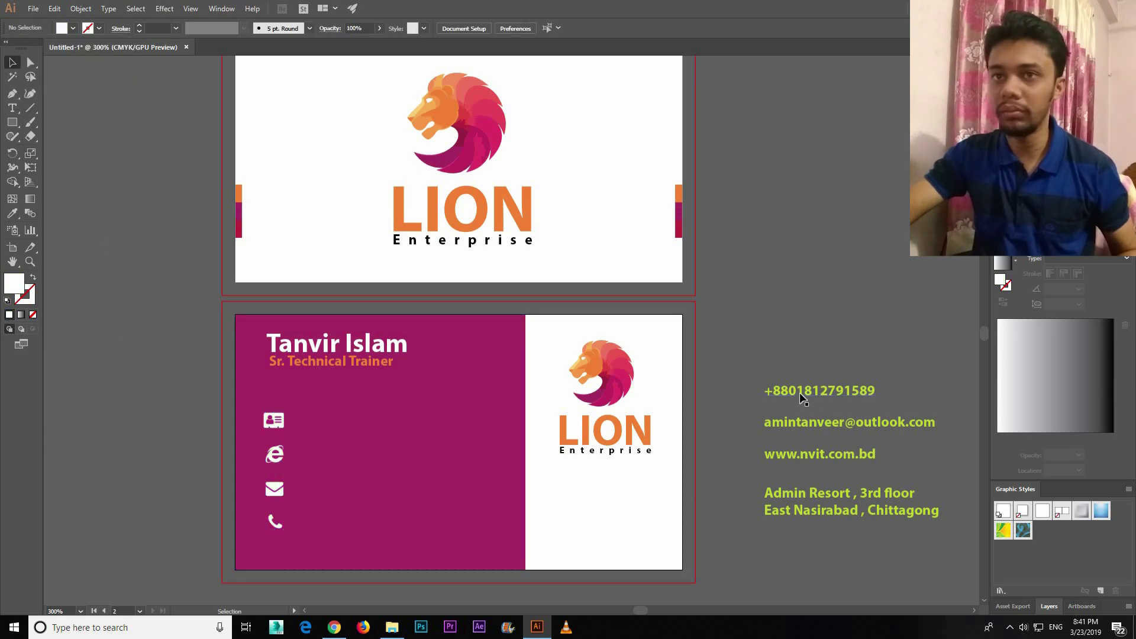
left_click_drag(819, 390, 361, 422)
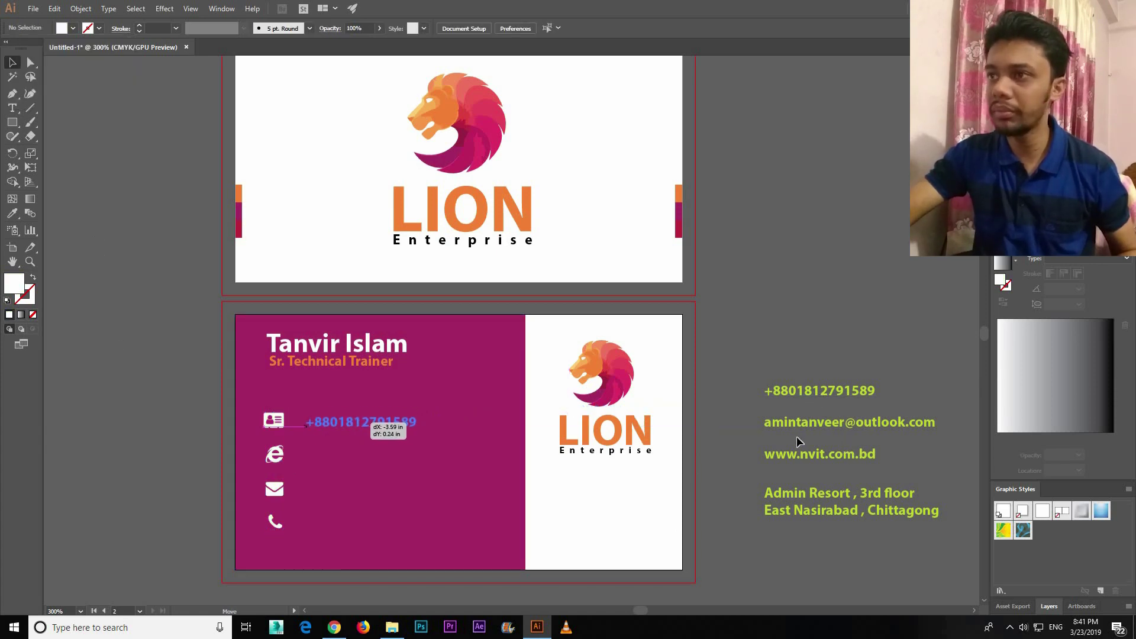
left_click_drag(818, 427, 361, 462)
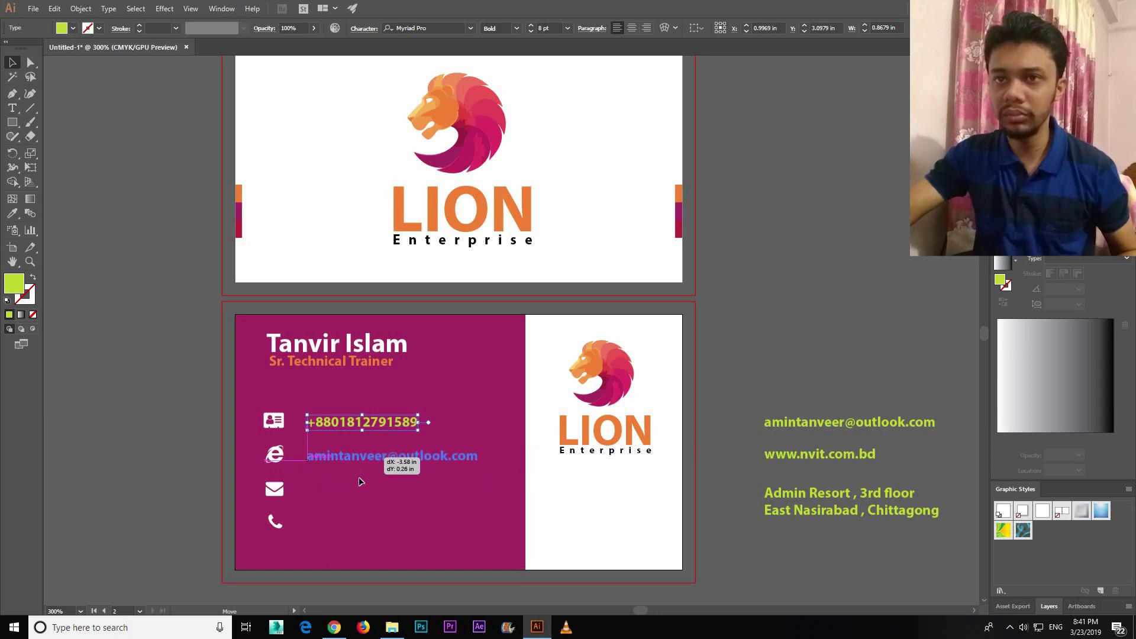
left_click_drag(358, 477, 357, 490)
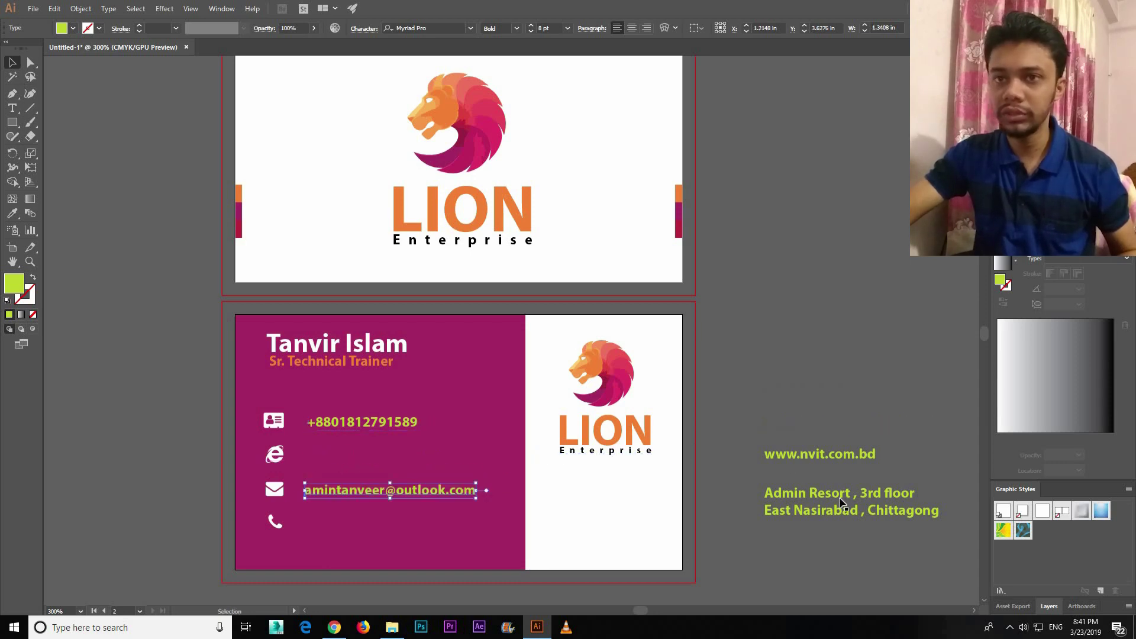
Try moving the postal address onto the card, then undo it.
left_click_drag(846, 501, 394, 469)
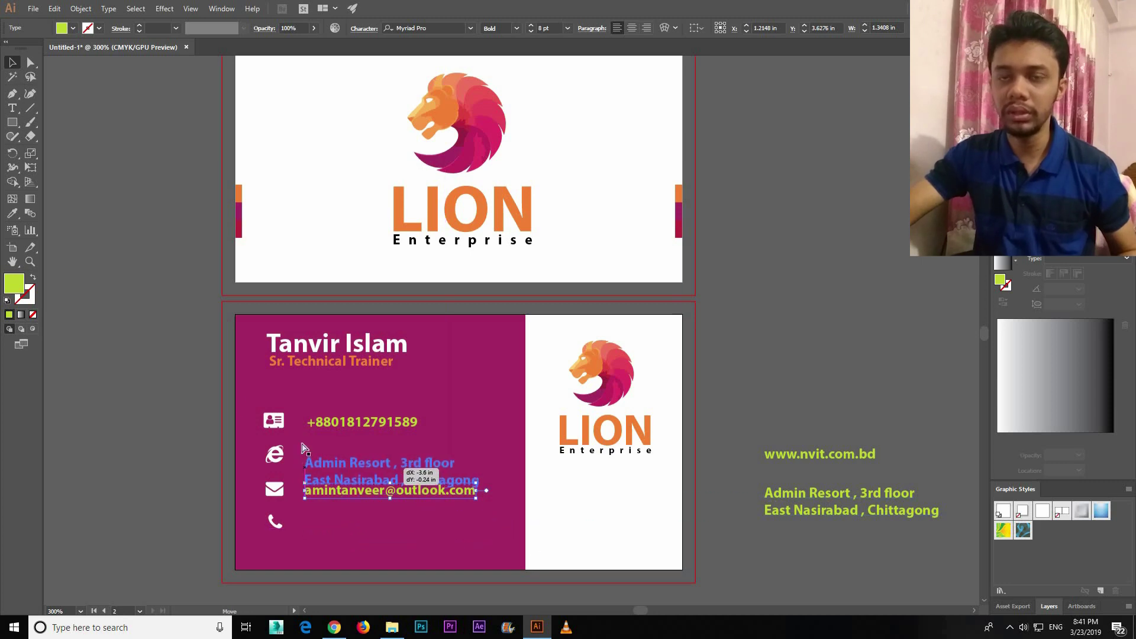
left_click(175, 393)
key("ctrl+z")
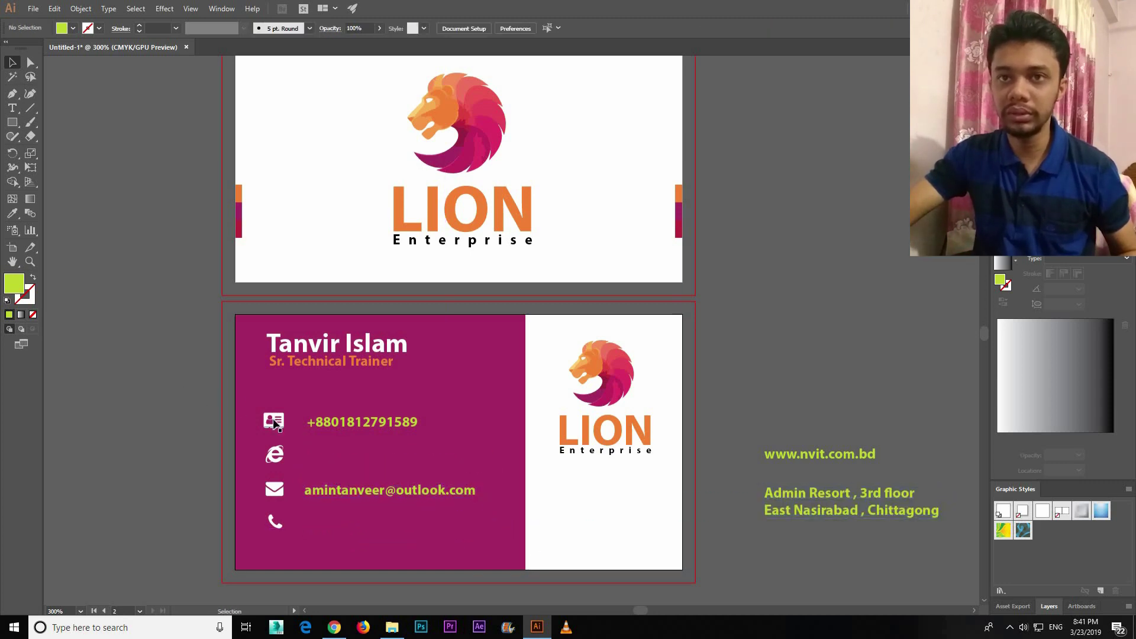
Restack the icons as phone, envelope, web, ID-card, centre-align them, and return the column to the card.
left_click_drag(274, 419, 164, 414)
left_click_drag(273, 454, 166, 383)
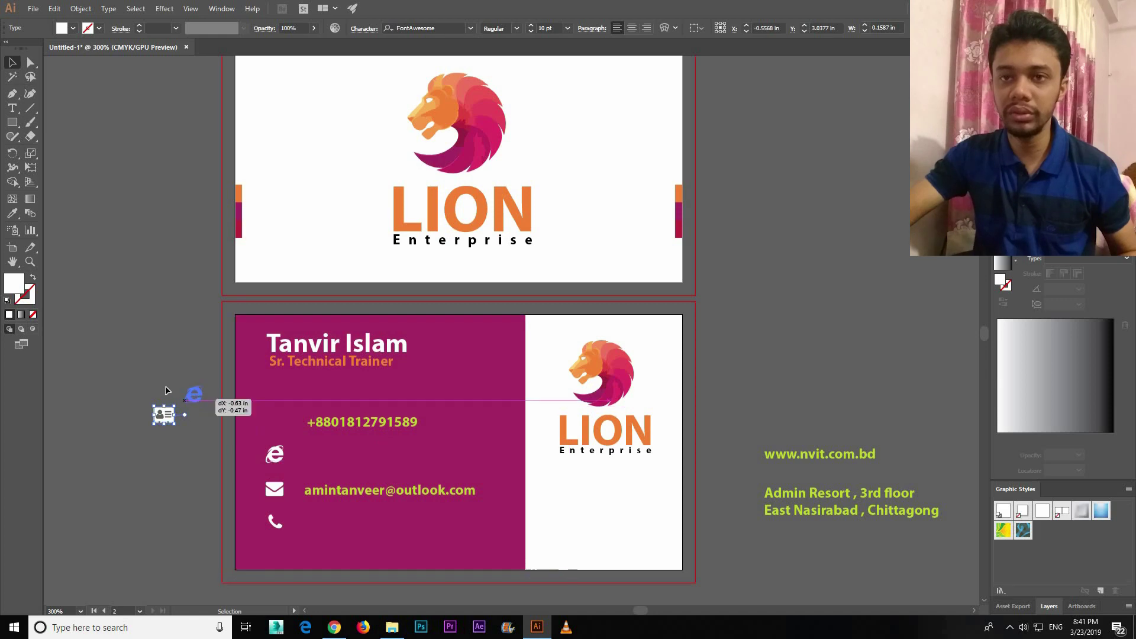
left_click_drag(275, 520, 164, 314)
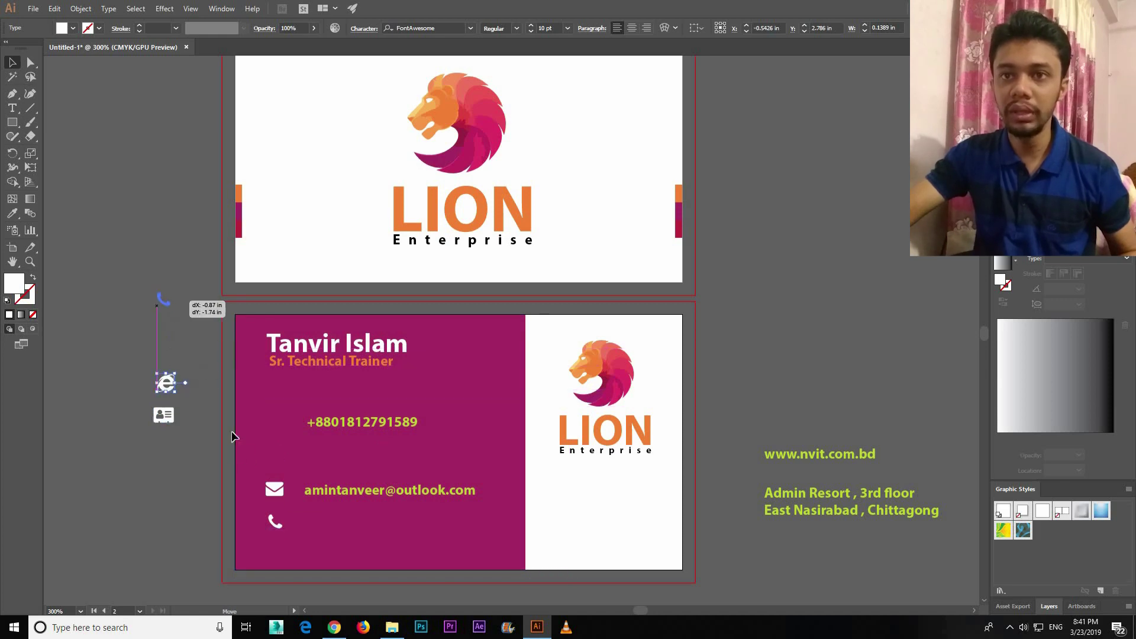
left_click_drag(271, 491, 158, 349)
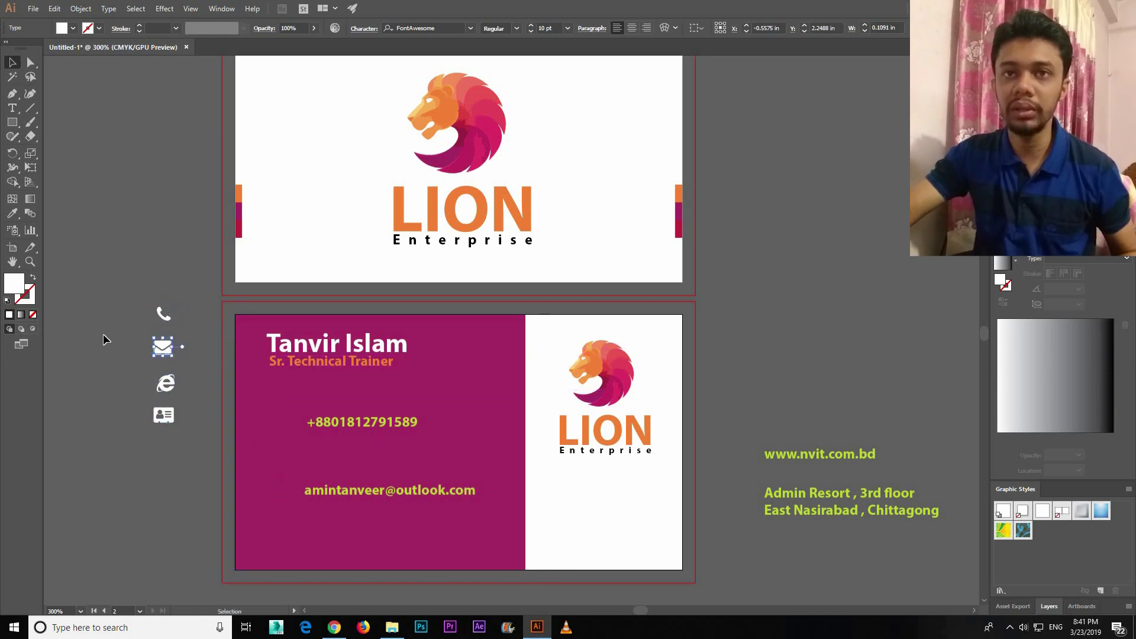
left_click(176, 426)
left_click_drag(177, 426, 148, 299)
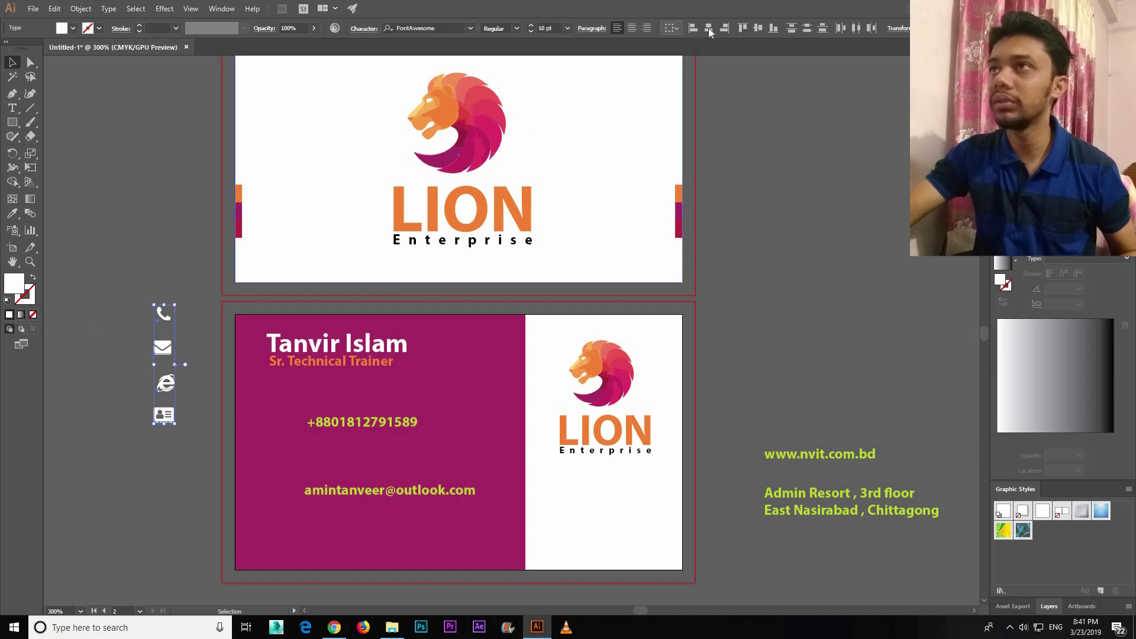
left_click(709, 27)
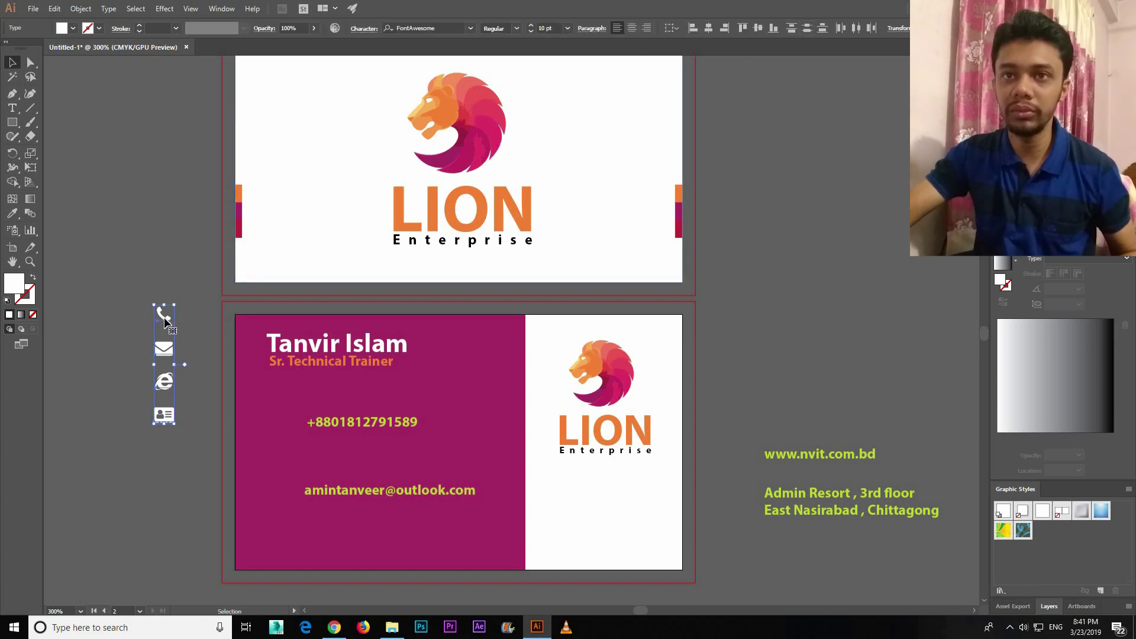
left_click_drag(164, 367, 270, 460)
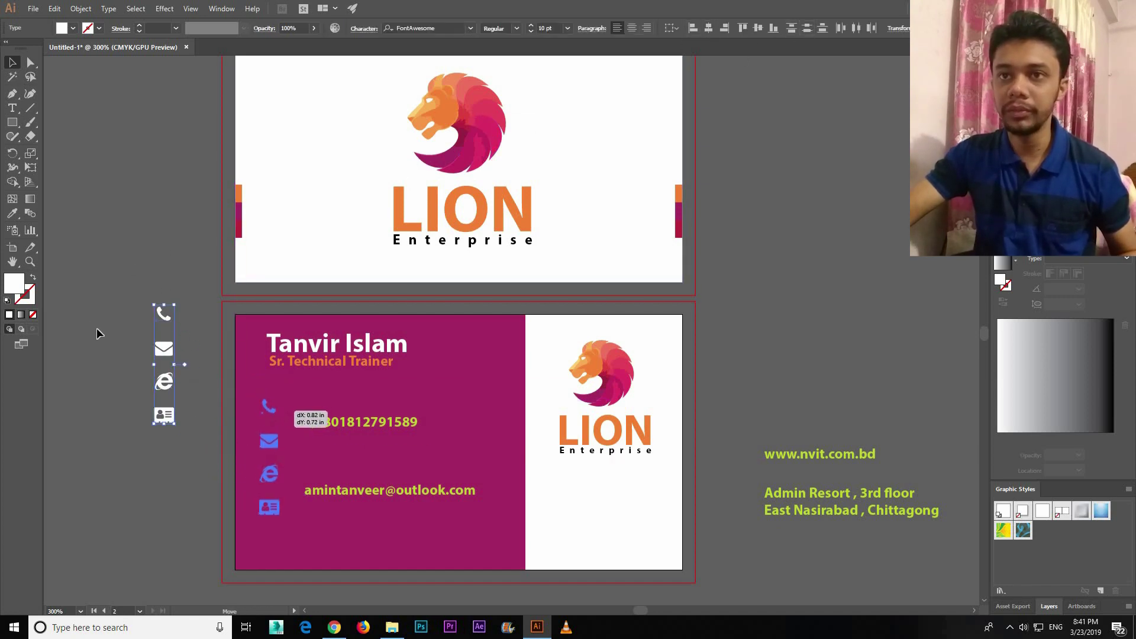
left_click(360, 458)
Line up the phone, email, website and address text beside their matching icons.
left_click_drag(365, 424, 349, 408)
mouse_move(359, 496)
left_mouse_down()
mouse_move(347, 444)
mouse_move(329, 481)
left_mouse_up()
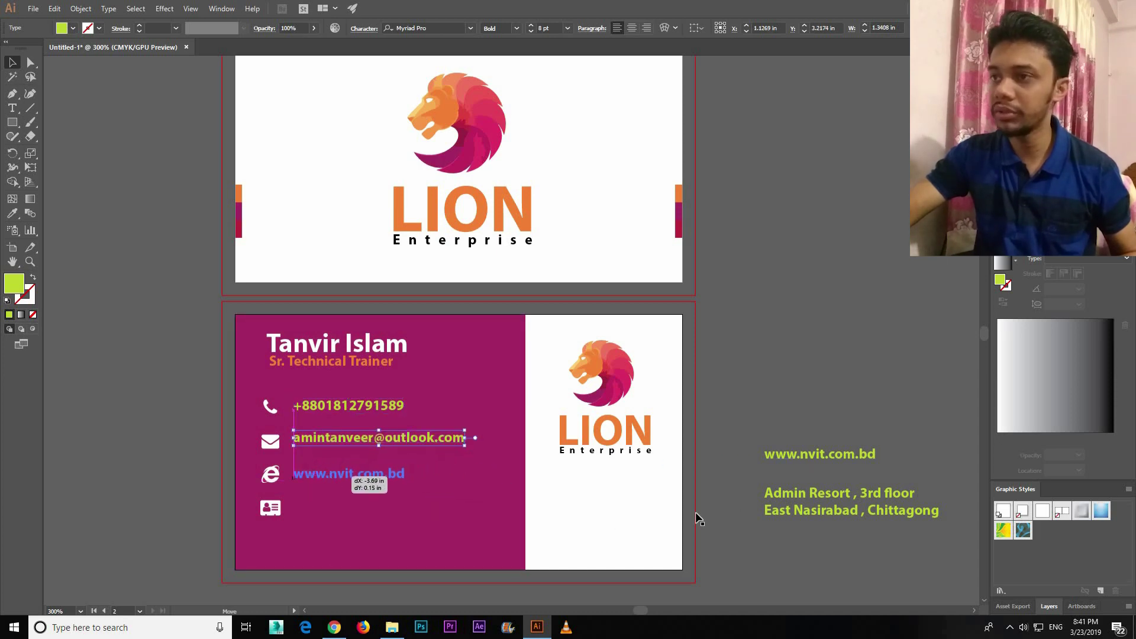
left_click_drag(328, 480, 328, 481)
left_click_drag(786, 513, 315, 529)
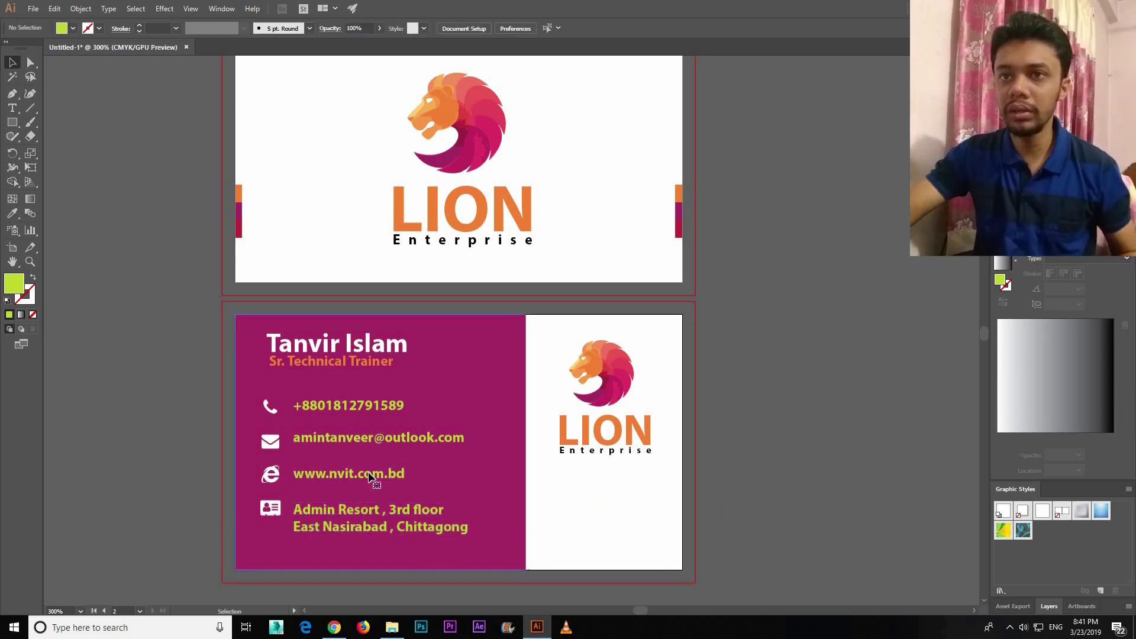
Change the phone, email, website and address text from bold to Regular, 7 pt.
left_click(373, 474)
left_click(379, 437, "shift")
left_click(349, 405, "shift")
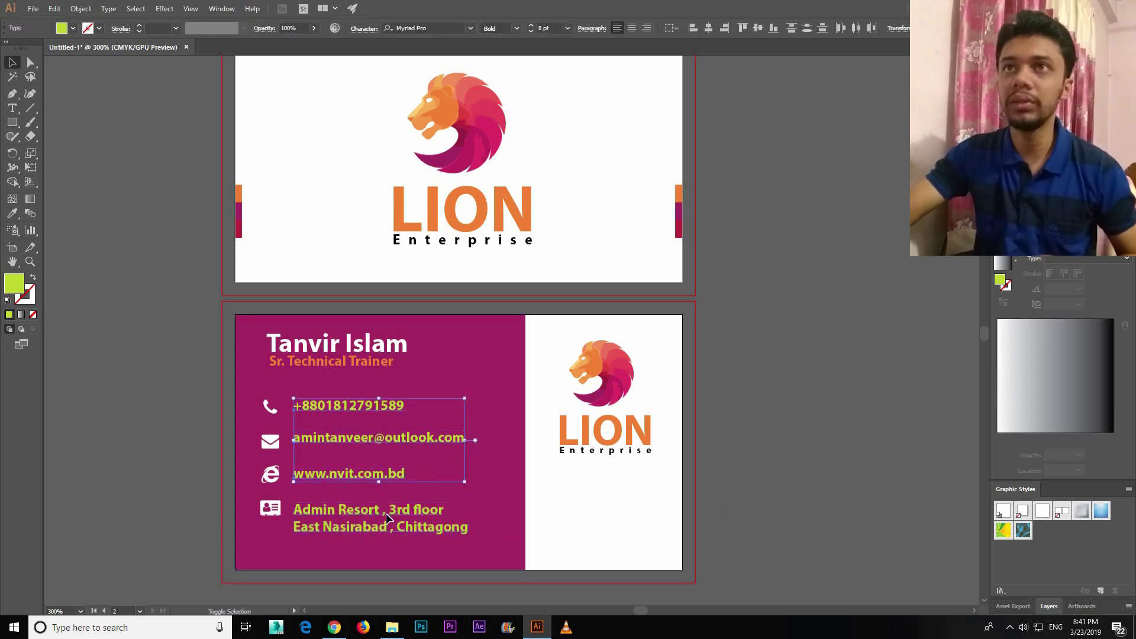
left_click(367, 517, "shift")
left_click(516, 28)
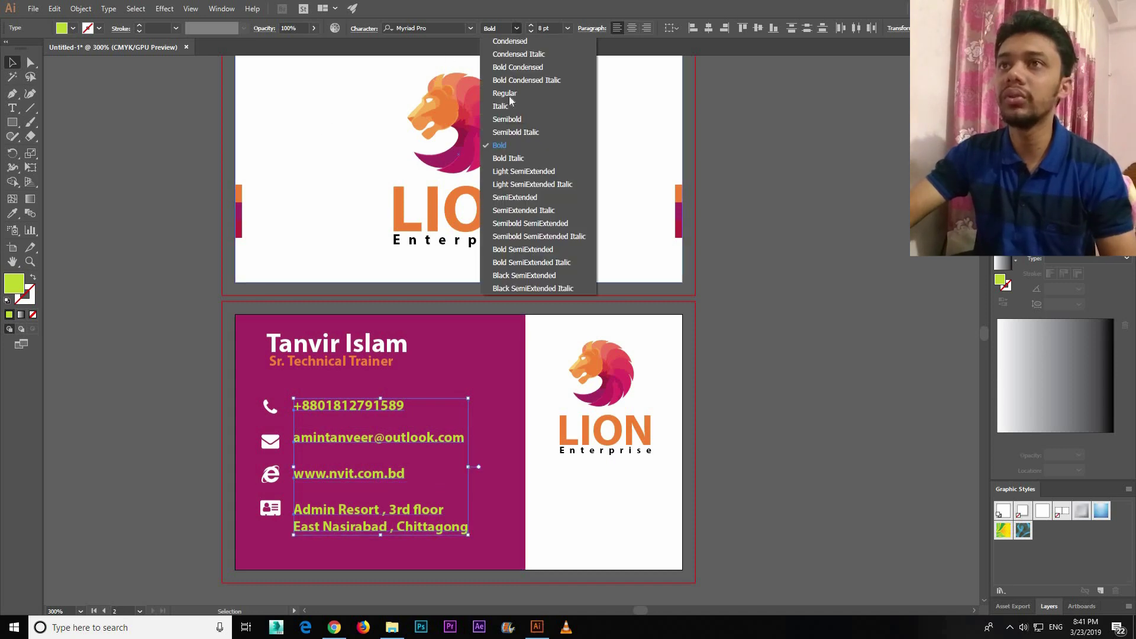
left_click(504, 93)
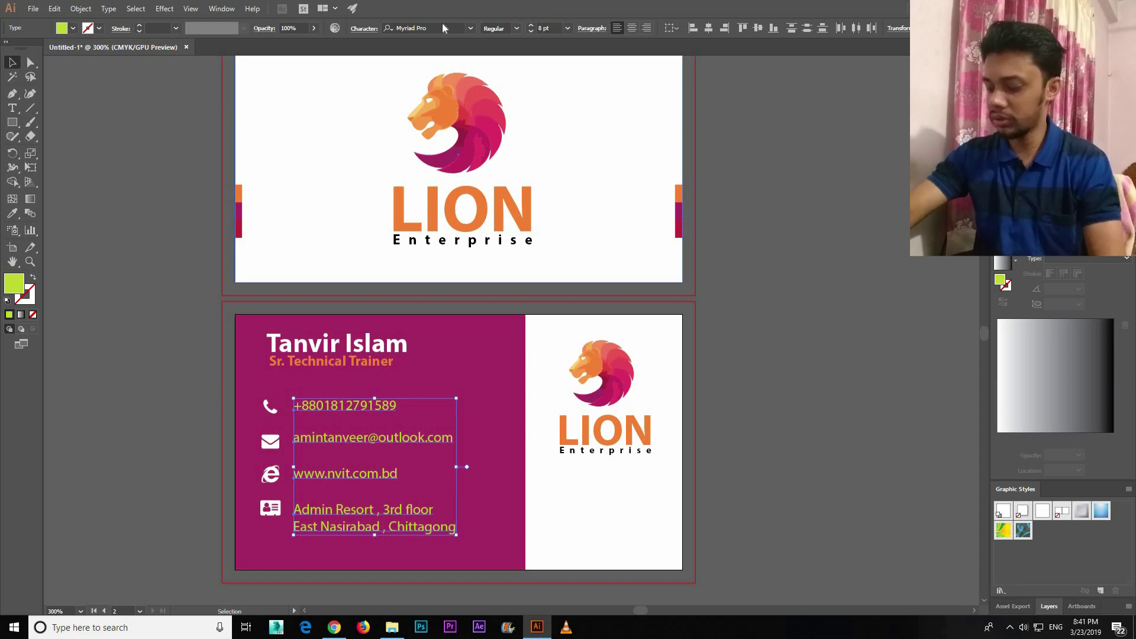
key("Tab")
type("7")
key("Return")
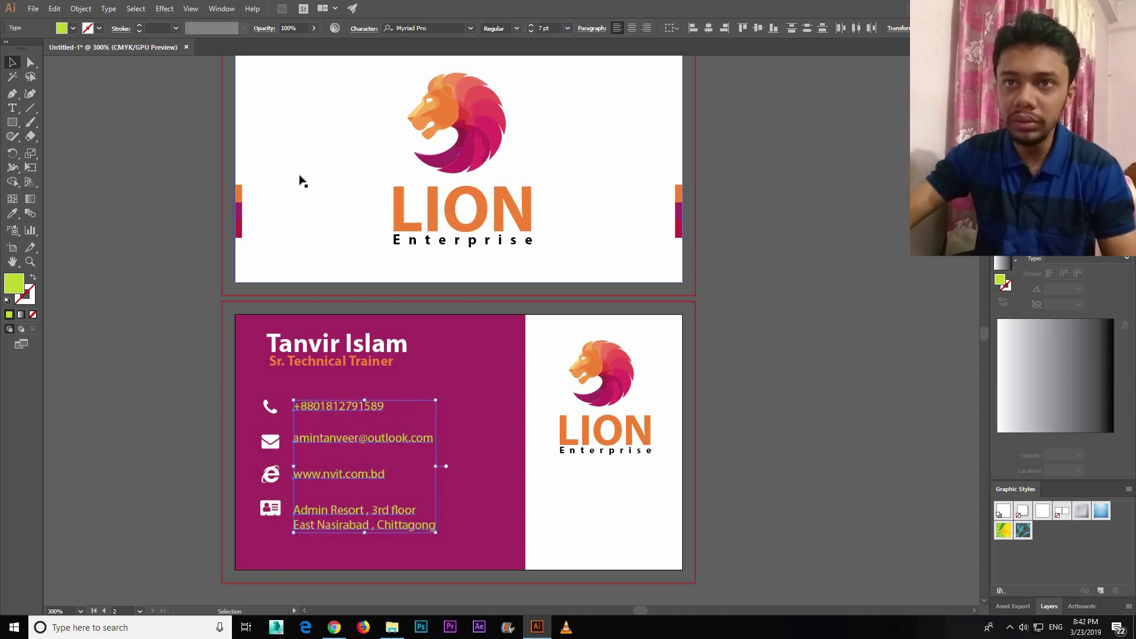
left_click(172, 243)
Nudge the envelope, web and ID-card icons up to even the icon column's spacing.
key("ctrl+equal")
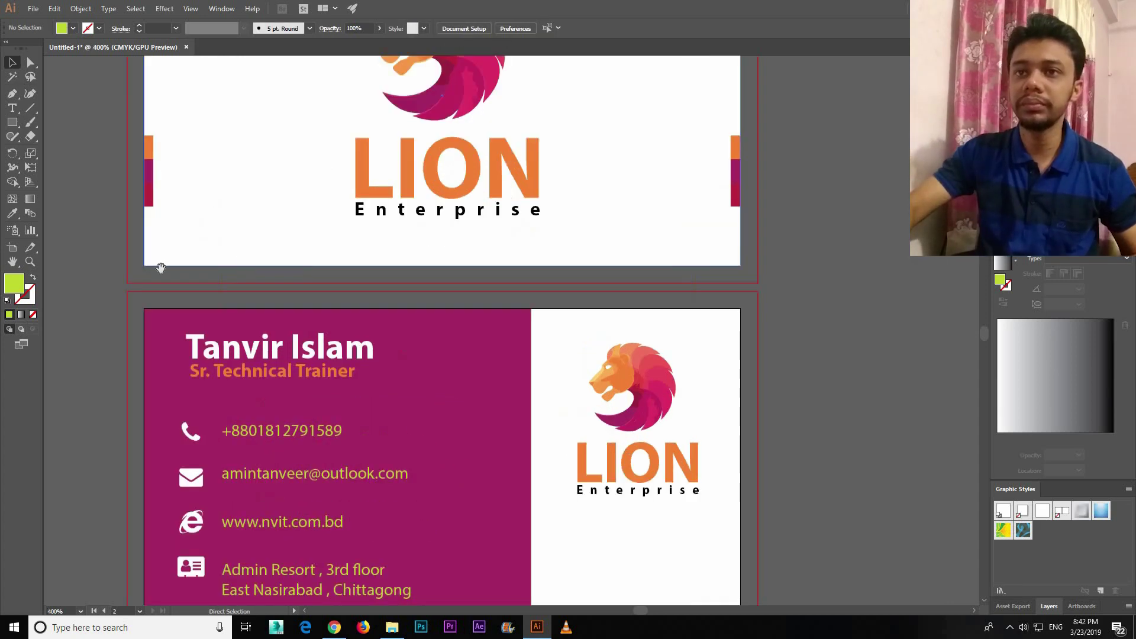
left_click_drag(111, 368, 197, 279)
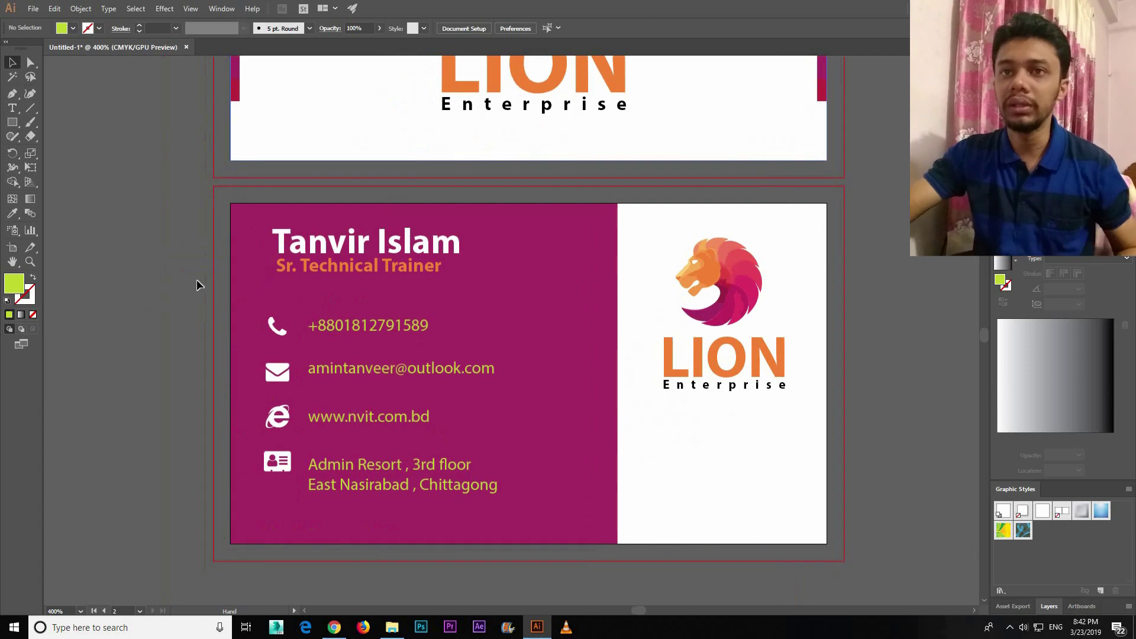
left_click(278, 326)
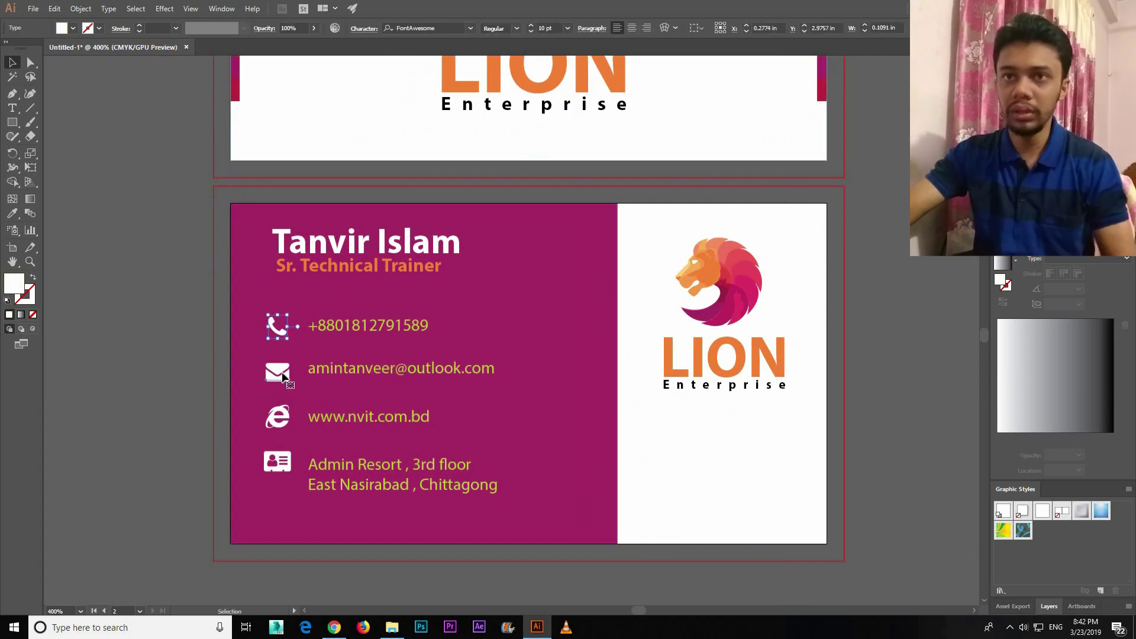
left_click(283, 377)
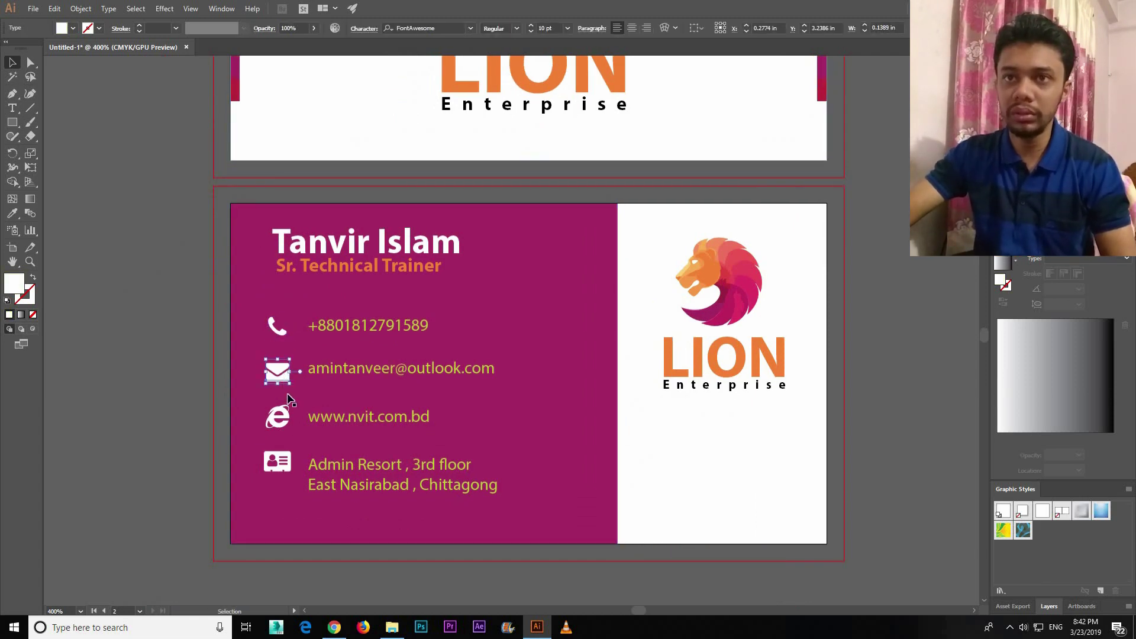
key("Up")
key("Up")
key("Up")
left_click(278, 417)
key("Up")
key("Up")
key("Up")
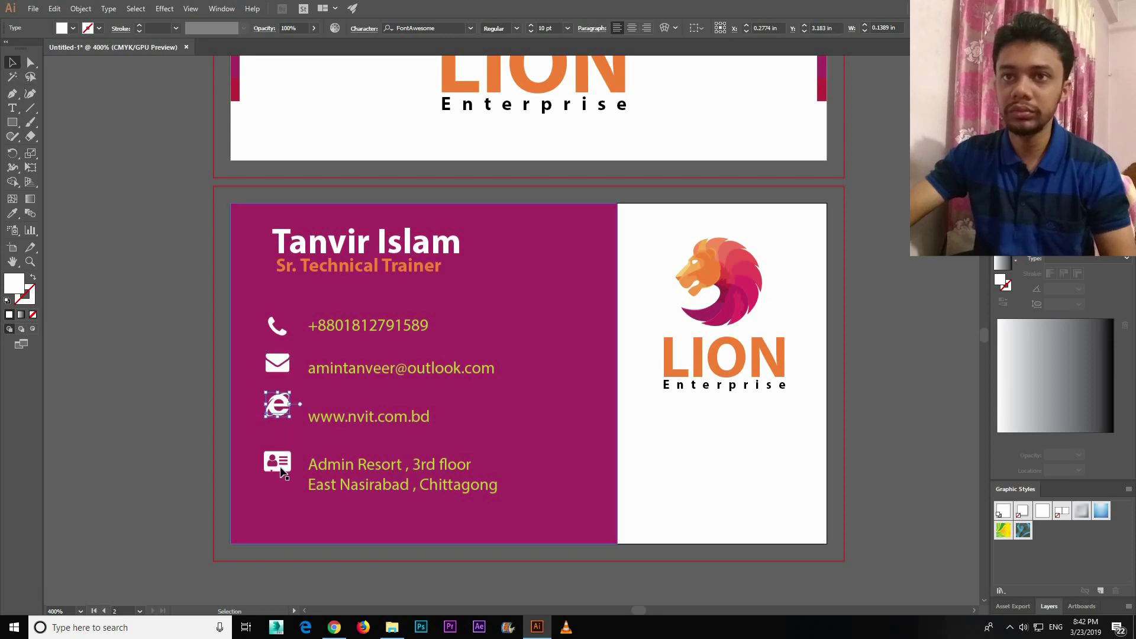
key("Up")
key("Up")
left_click(283, 471)
key("Up")
key("Up")
key("Up")
key("Up")
key("Up")
key("Up")
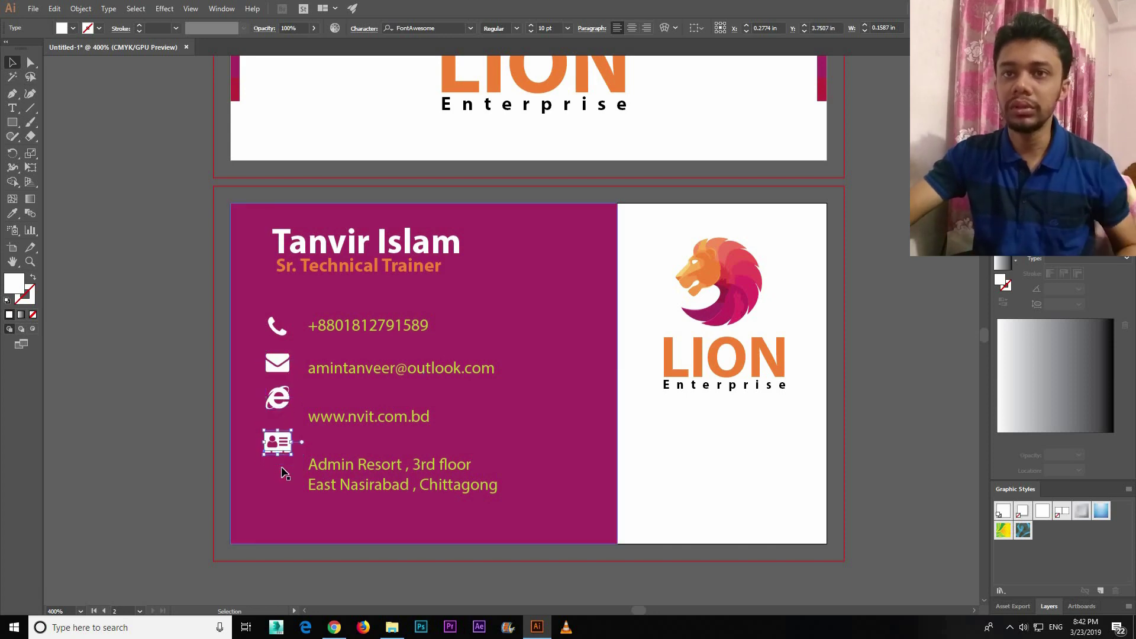
left_click(277, 398, "shift")
left_click(277, 362, "shift")
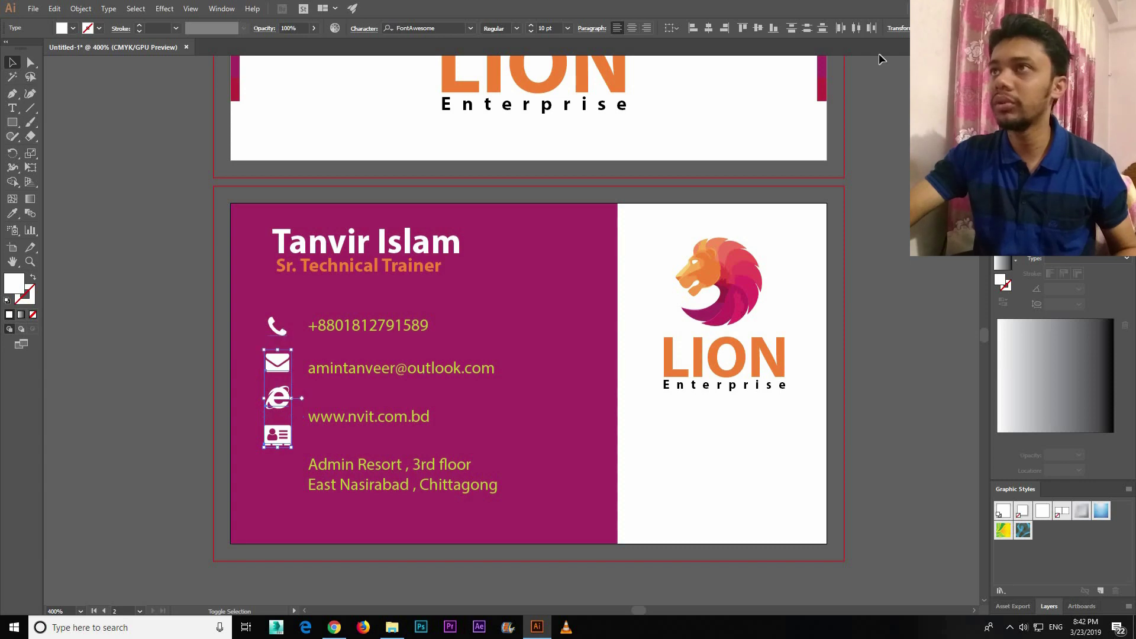
left_click(277, 325, "shift")
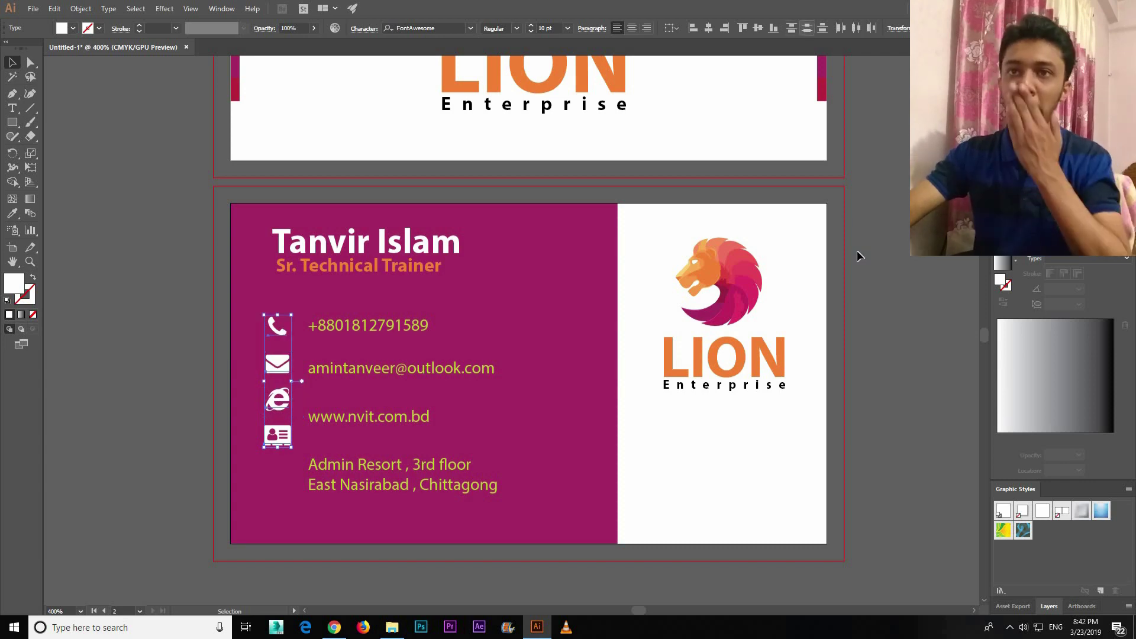
left_click(464, 328)
Nudge the phone, email, website and address lines level with their icons.
left_click(417, 326)
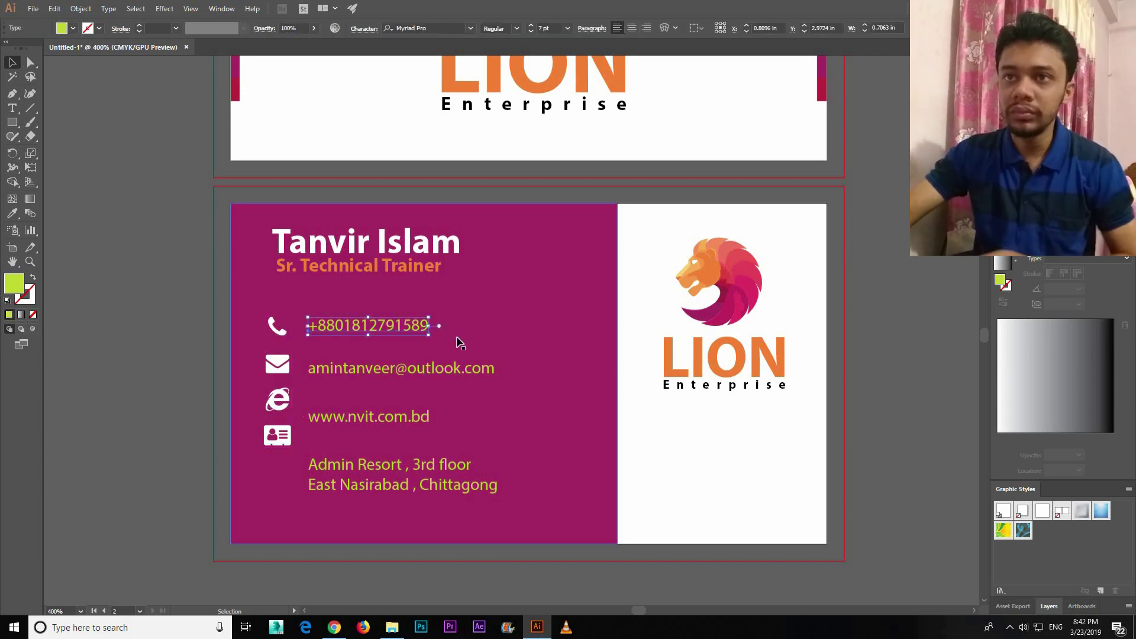
key("Left")
left_click(402, 370)
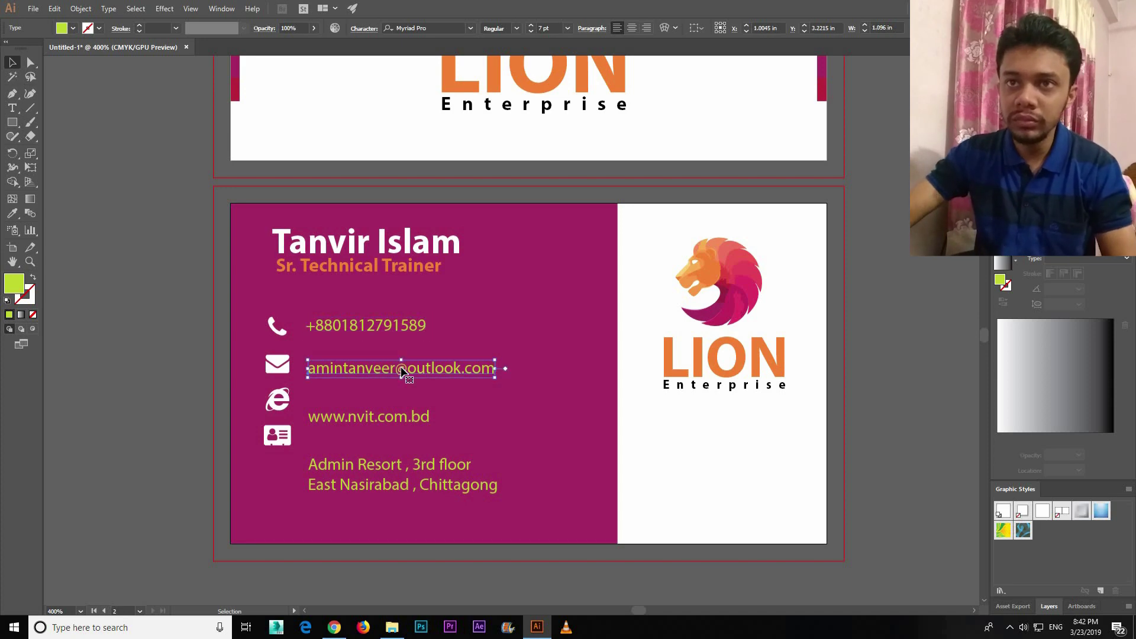
key("Up")
key("Up")
left_click(368, 417)
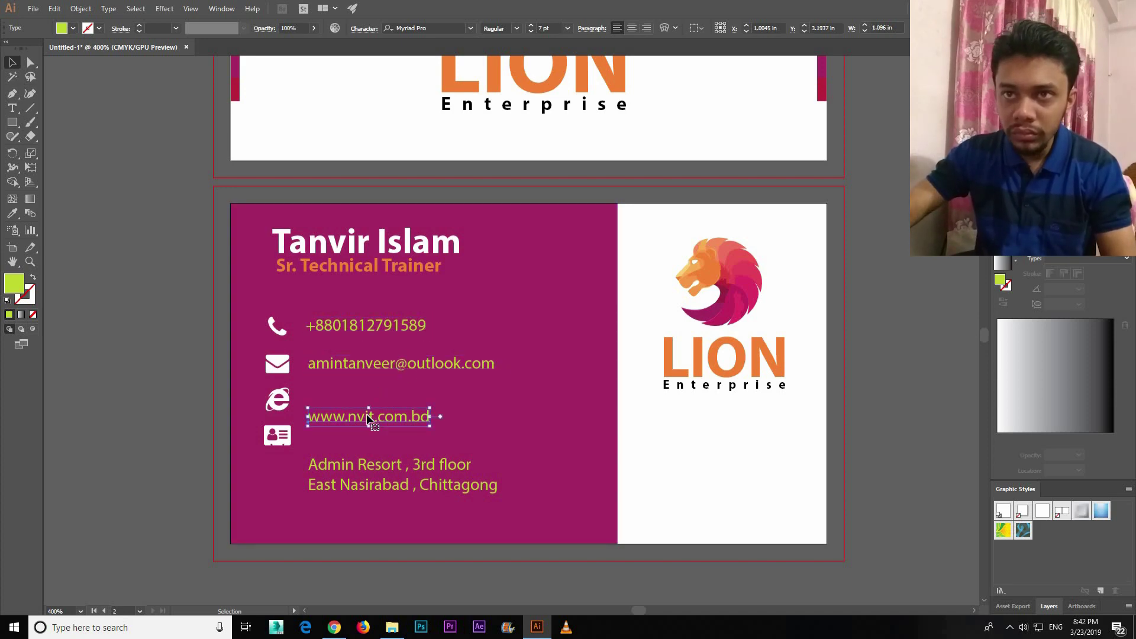
key("Up")
key("Up")
key("Up")
key("Up")
key("Up")
key("Up")
left_click(370, 473)
key("Up")
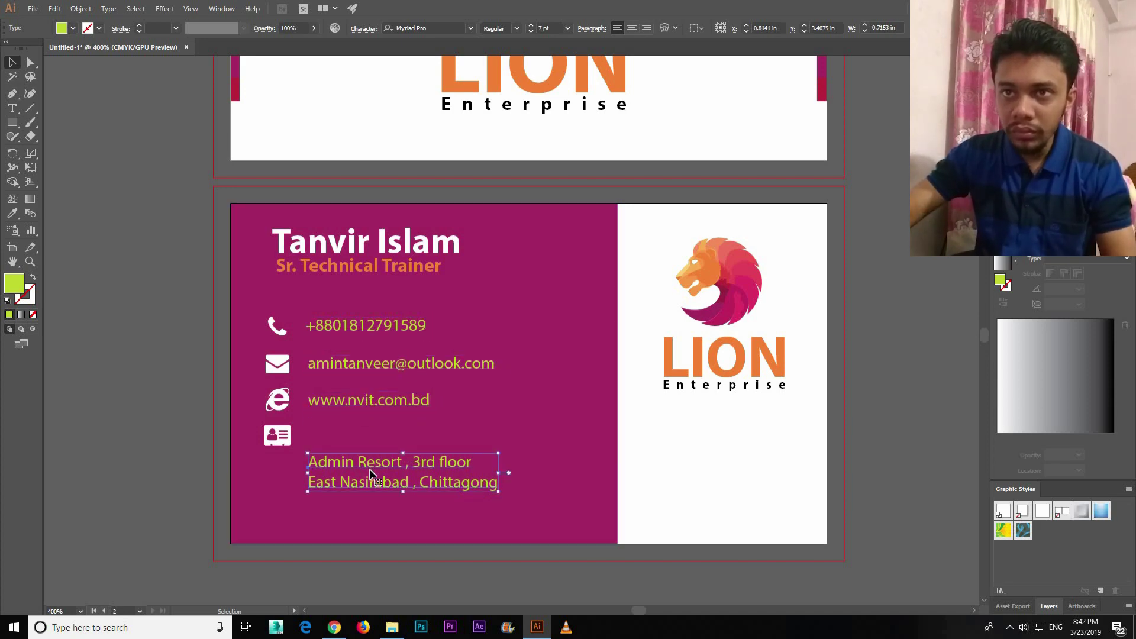
key("Up")
key("Up")
key("Up")
key("Up")
key("Up")
key("Up")
key("Up")
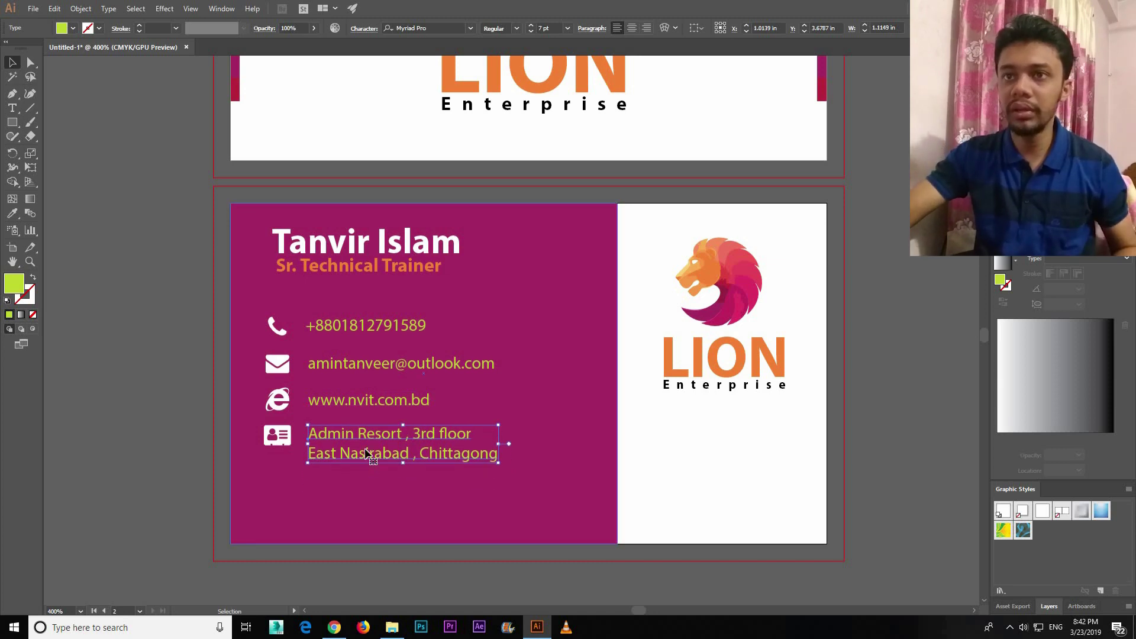
key("Down")
Recolour all four contact text lines from green to white.
left_click(361, 364, "shift")
left_click(355, 327, "shift")
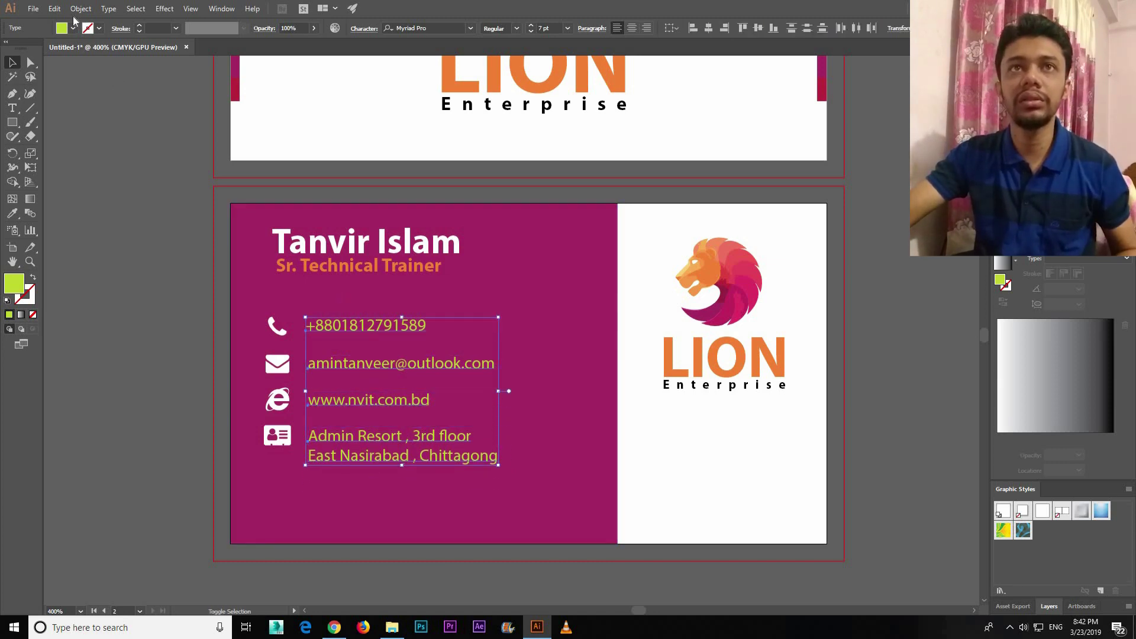
left_click(67, 28)
left_click(24, 38)
left_click(211, 366)
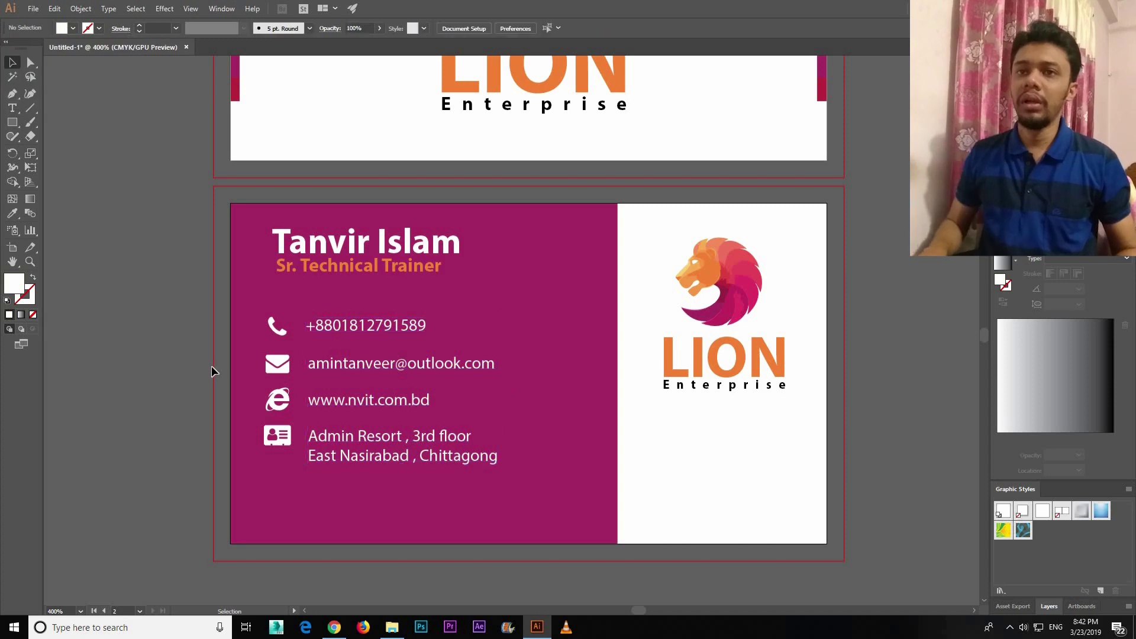
key("ctrl+minus")
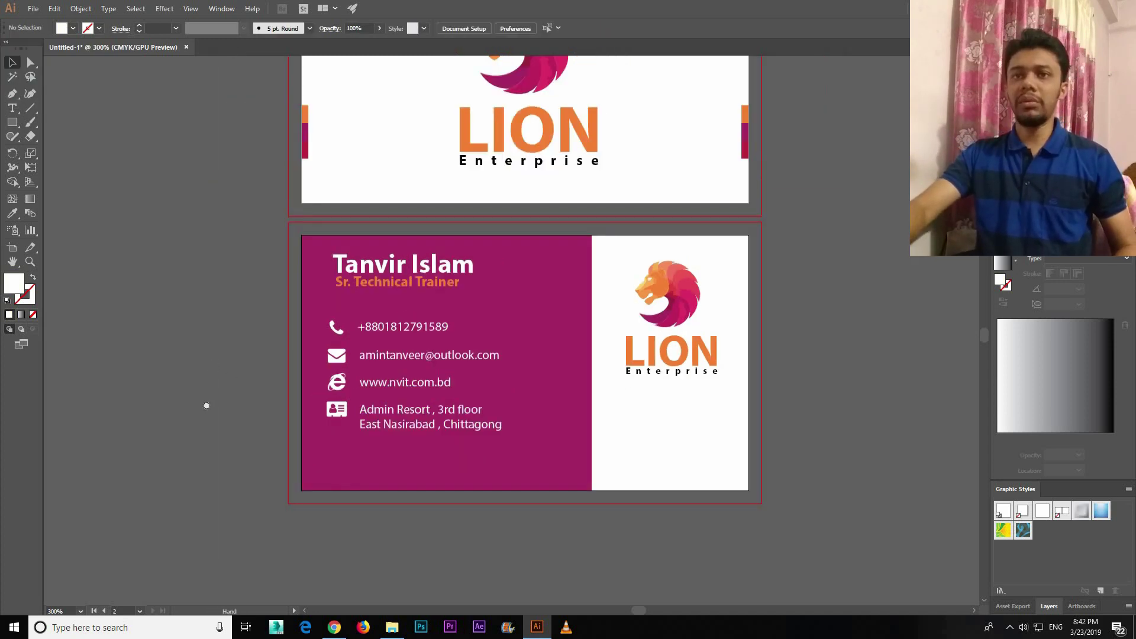
Set the Sr. Technical Trainer job title's font style to Regular.
scroll(206, 405, "up", 3)
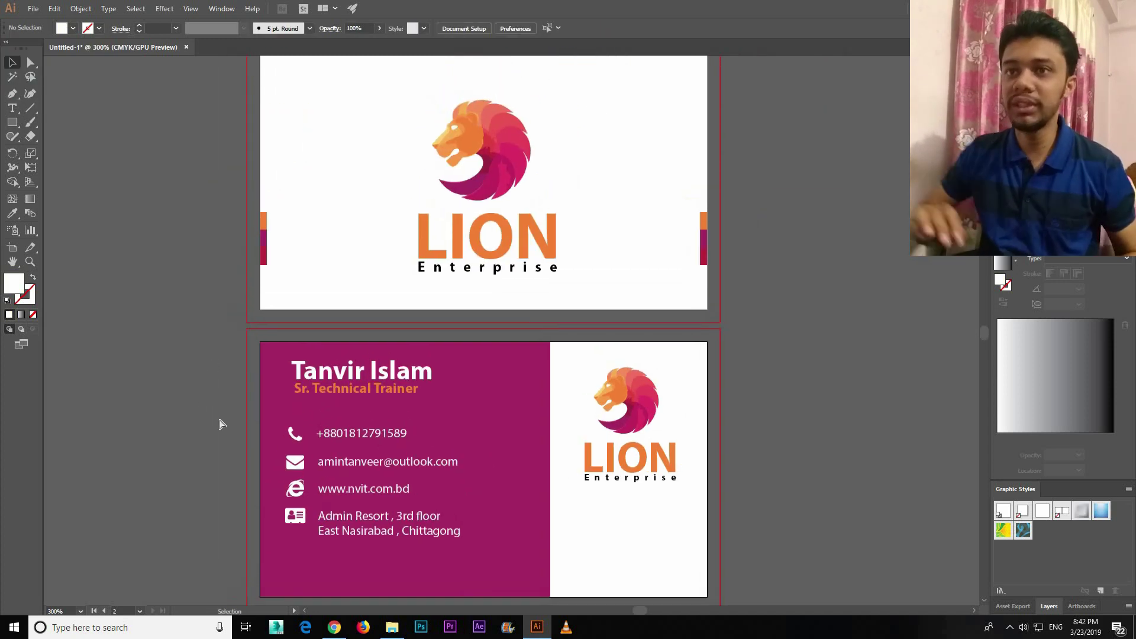
key("ctrl+minus")
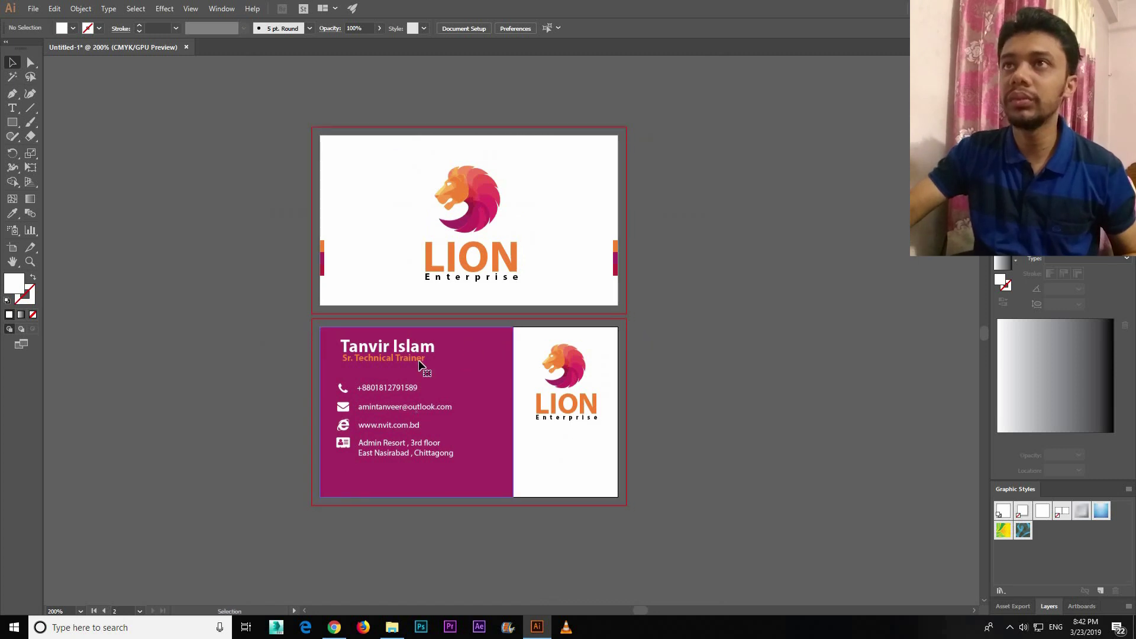
left_click(418, 359)
left_click(513, 31)
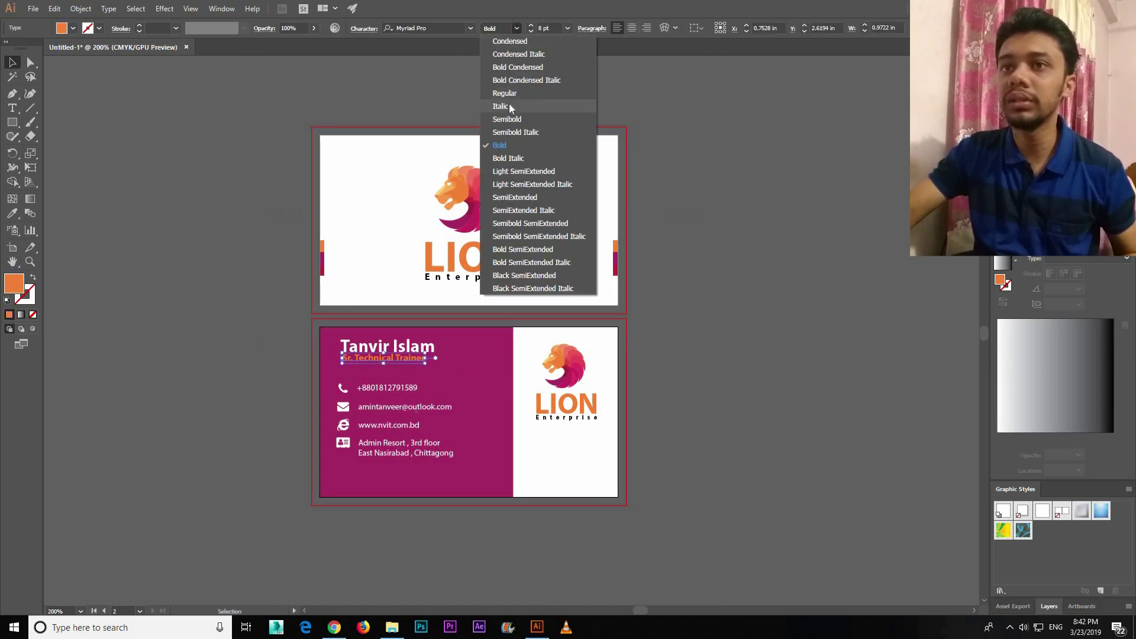
key("Return")
left_click(765, 222)
key("ctrl+plus")
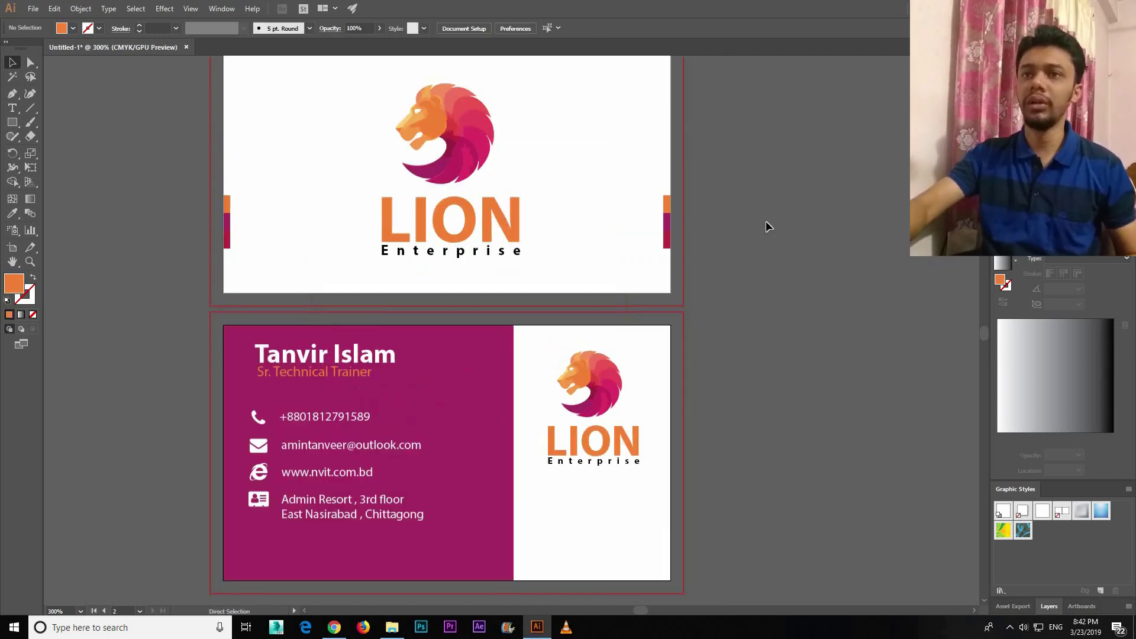
scroll(735, 313, "up", 1)
scroll(735, 314, "left", 1)
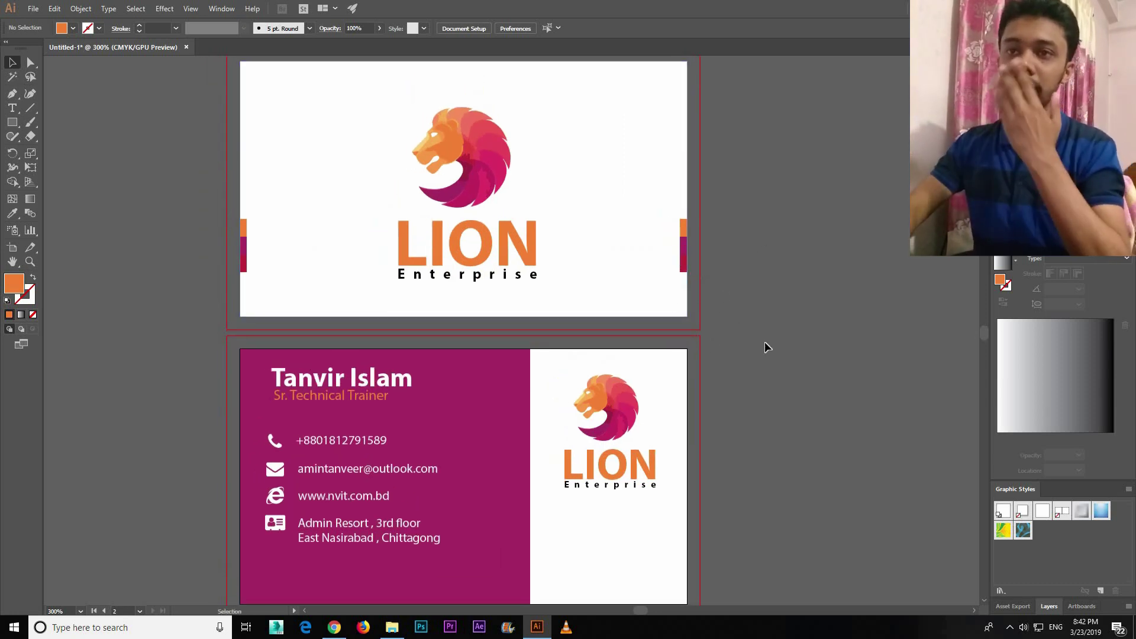
scroll(764, 332, "down", 1)
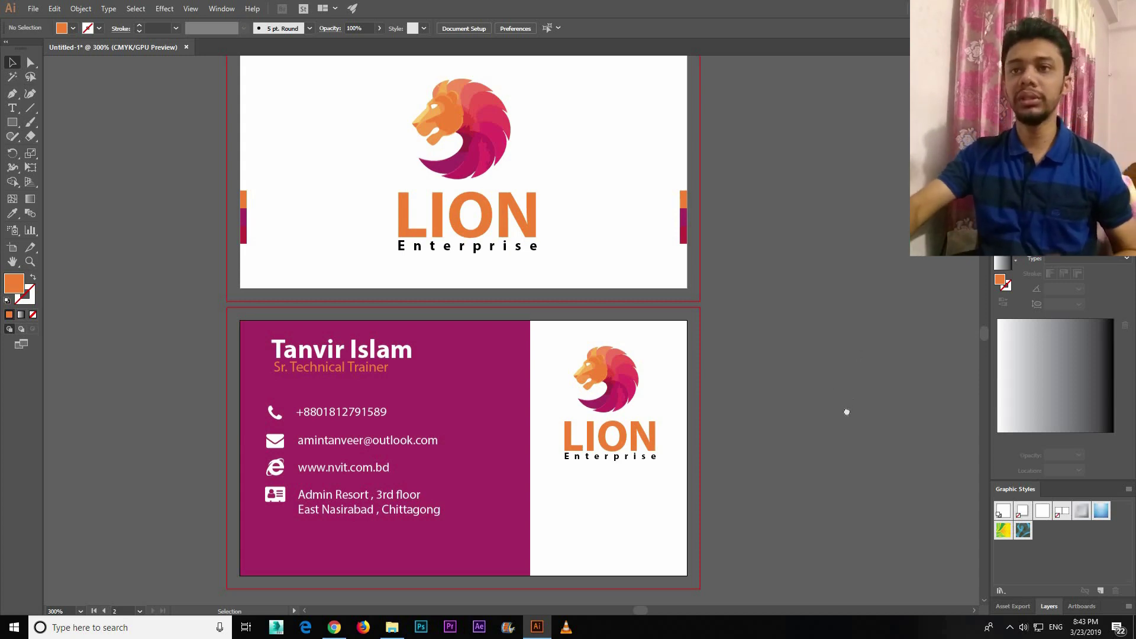
Pan the artboards down, then switch to the File Explorer folder holding the mockup PSD.
left_click_drag(862, 320, 848, 382)
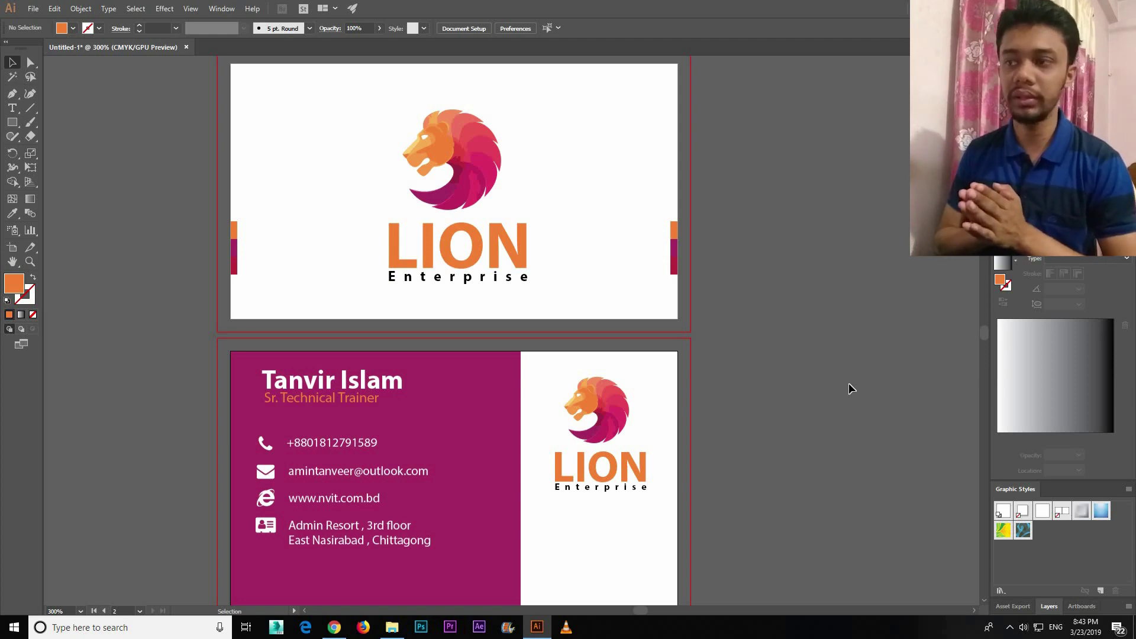
left_click(392, 627)
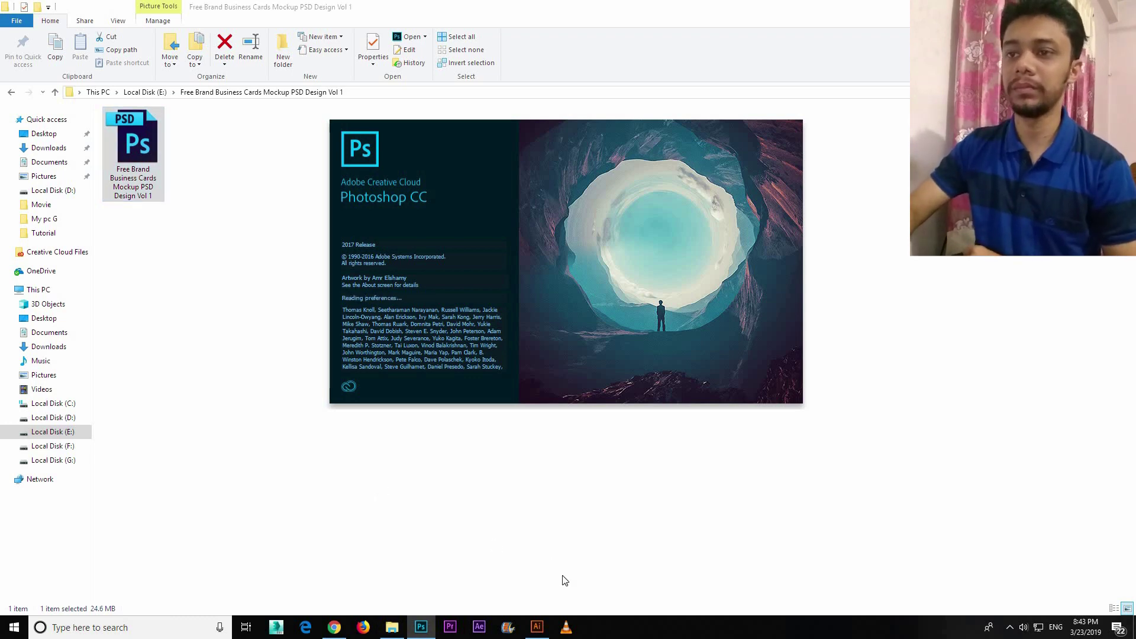
Open the mockup PSD in Photoshop, show its card layer group and zoom in, then return to File Explorer.
left_click(536, 629)
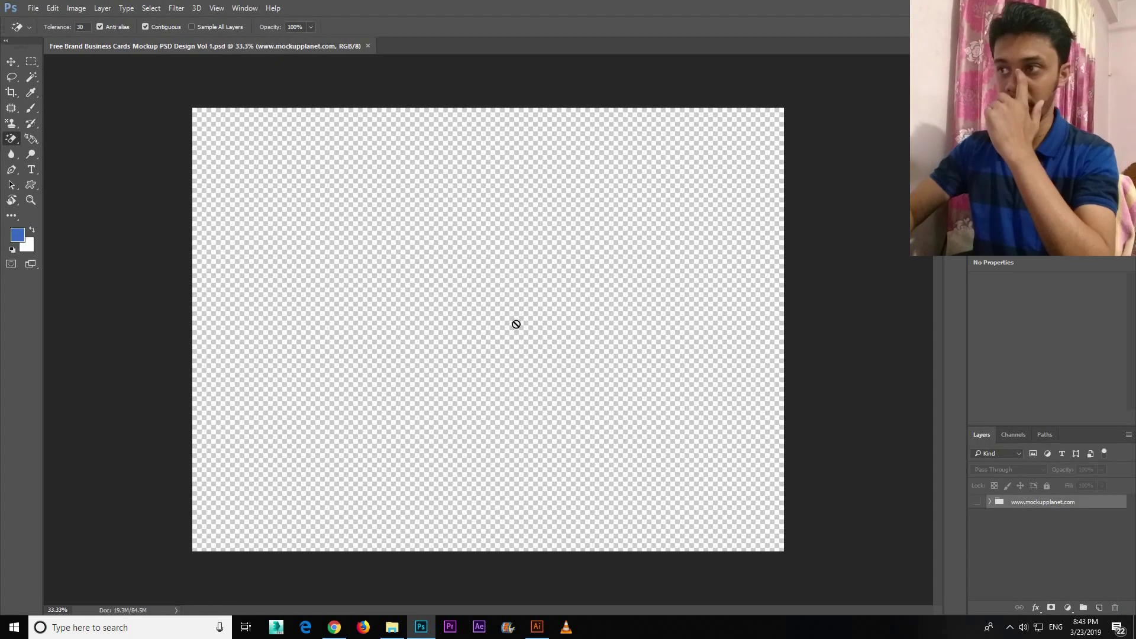
left_click(976, 503)
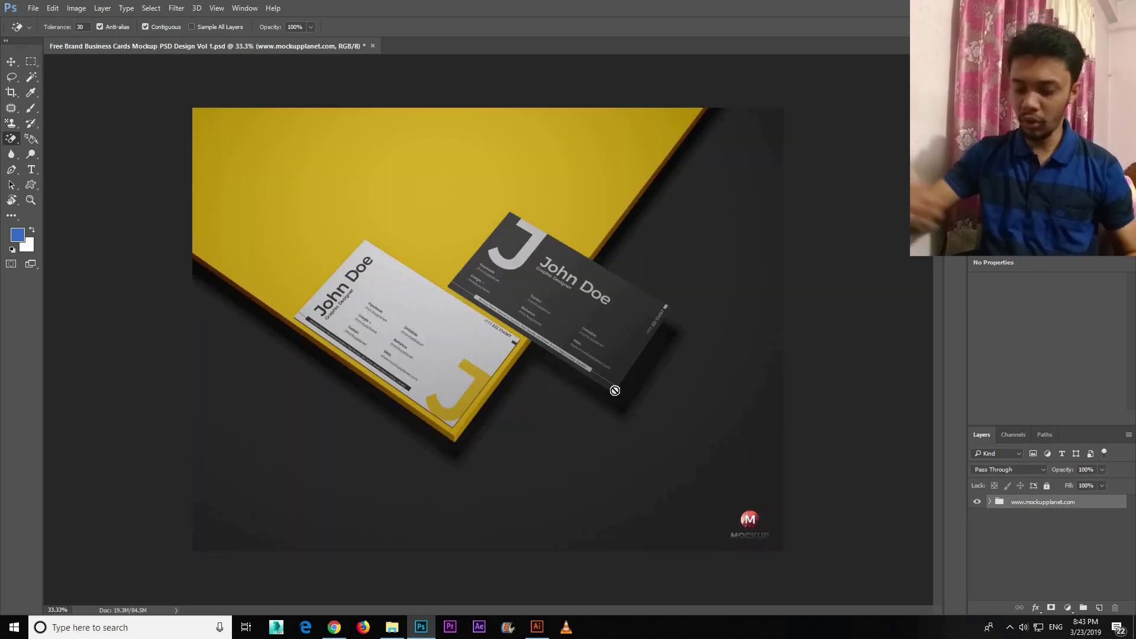
key("ctrl+plus")
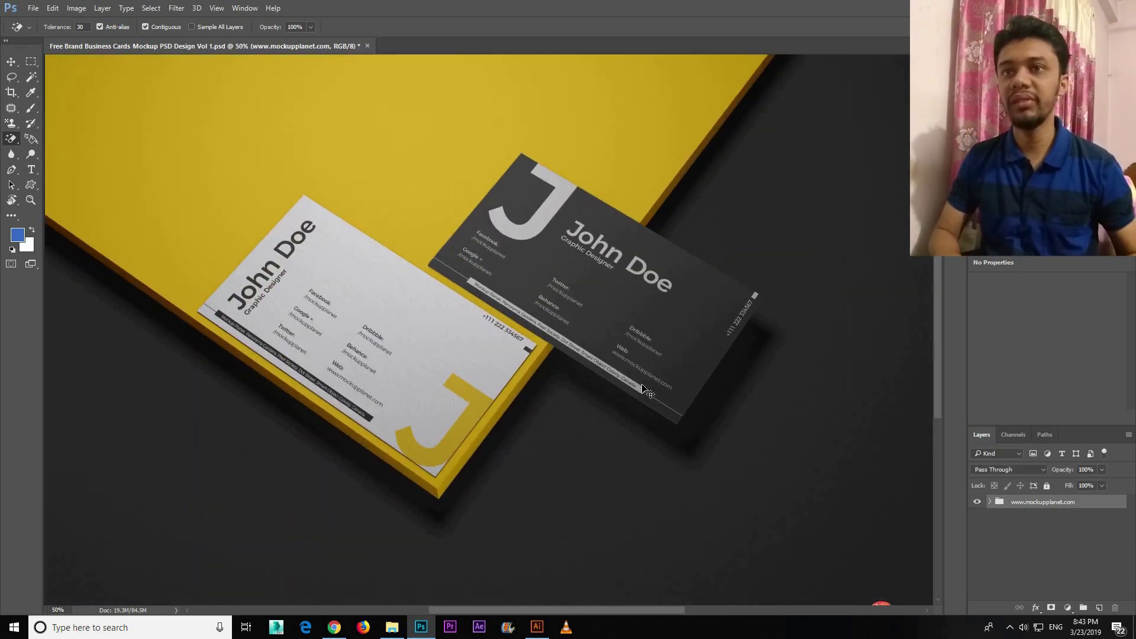
key("ctrl+plus")
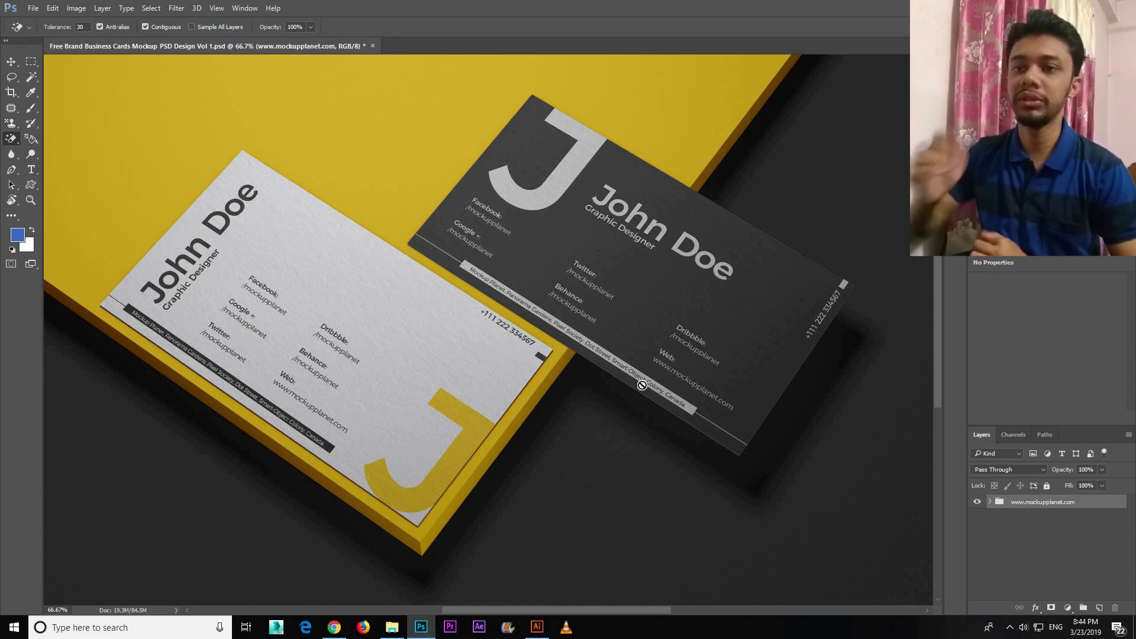
left_click(334, 627)
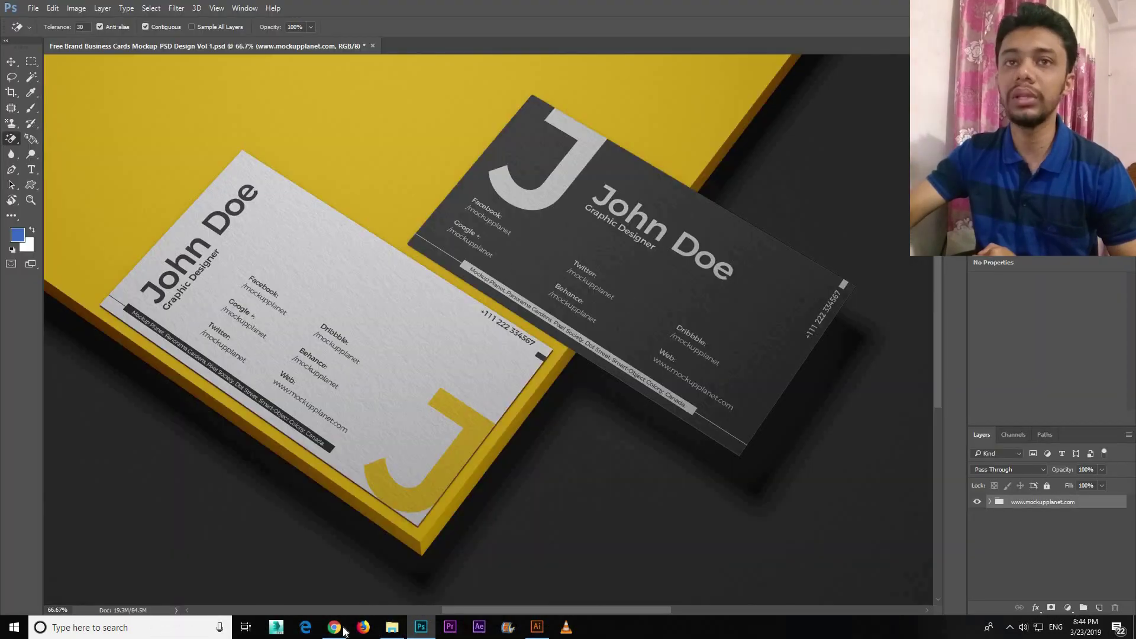
left_click(334, 627)
Preview the Local Disk (E:) card images in Photos, browsing through 4.jpg and 7.jpg, then close.
left_click(392, 626)
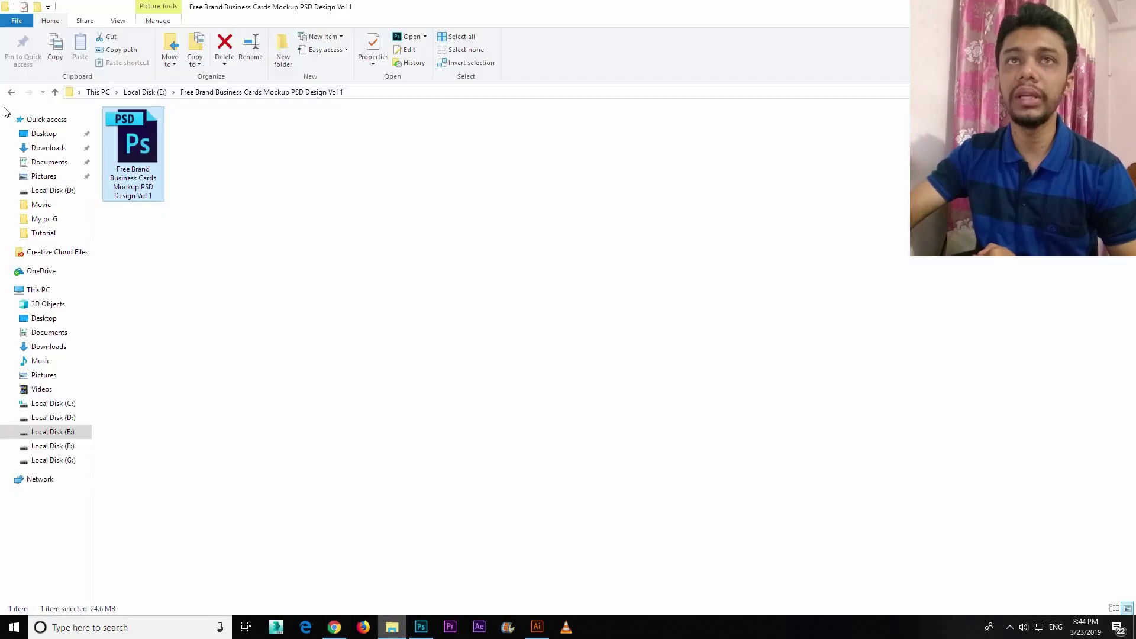
key("BackSpace")
double_click(636, 242)
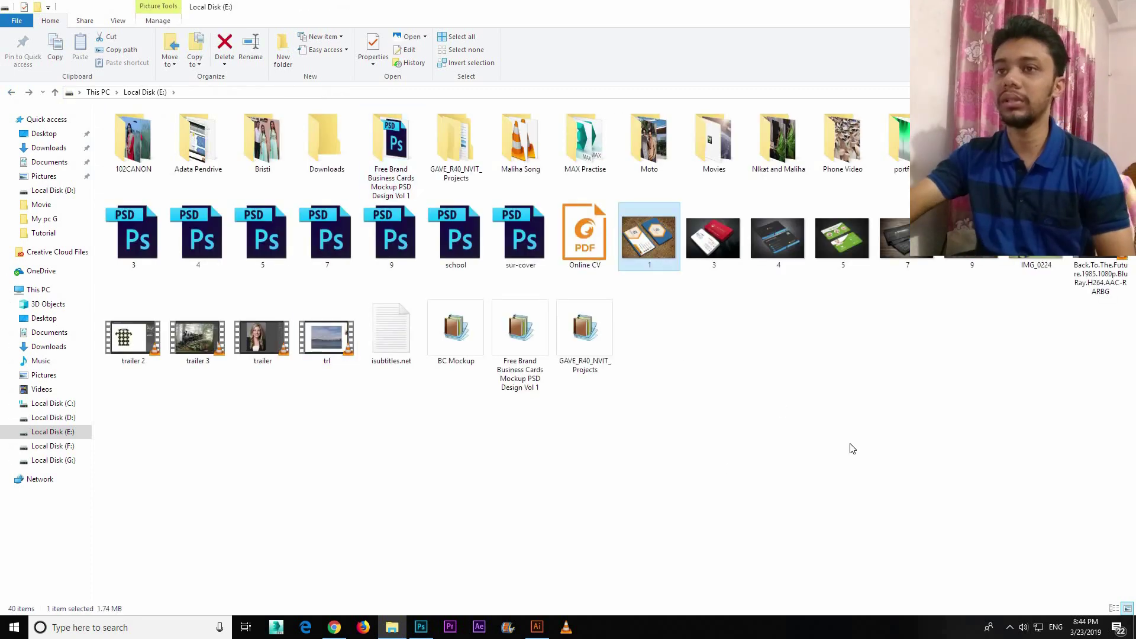
key("Right")
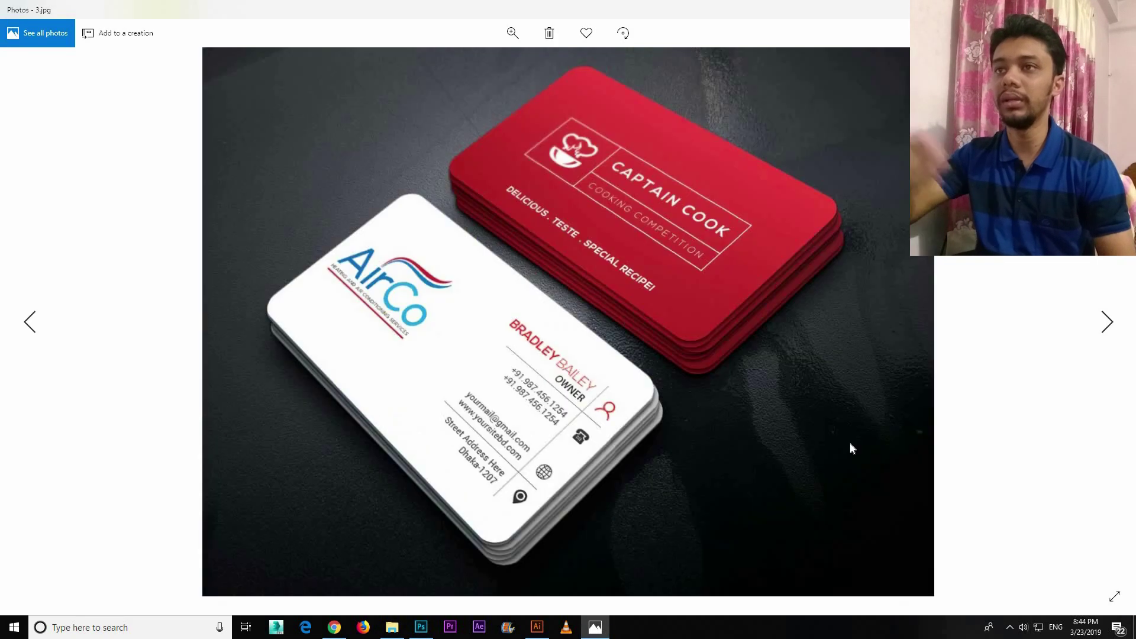
key("Right")
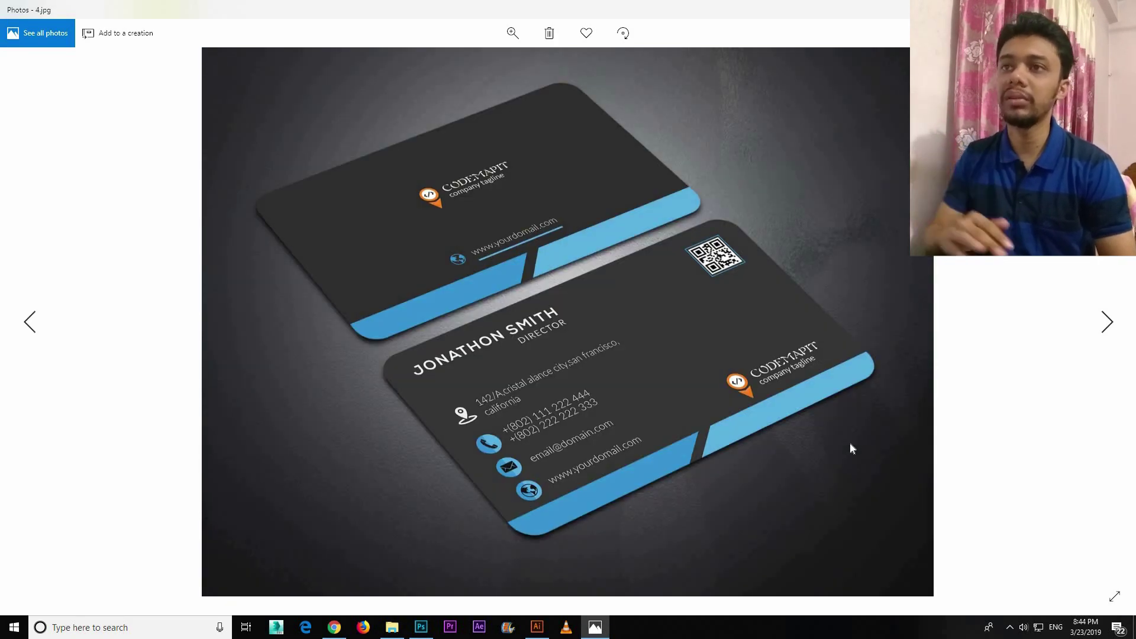
key("Right")
key("Right")
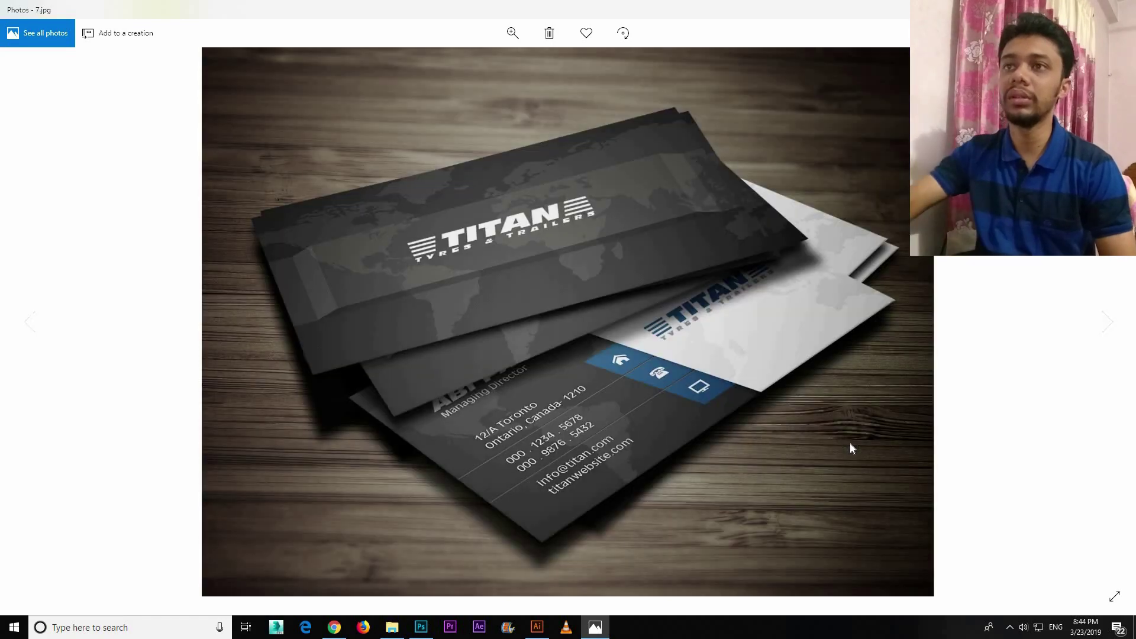
key("Right")
key("Right")
key("Left")
key("alt+F4")
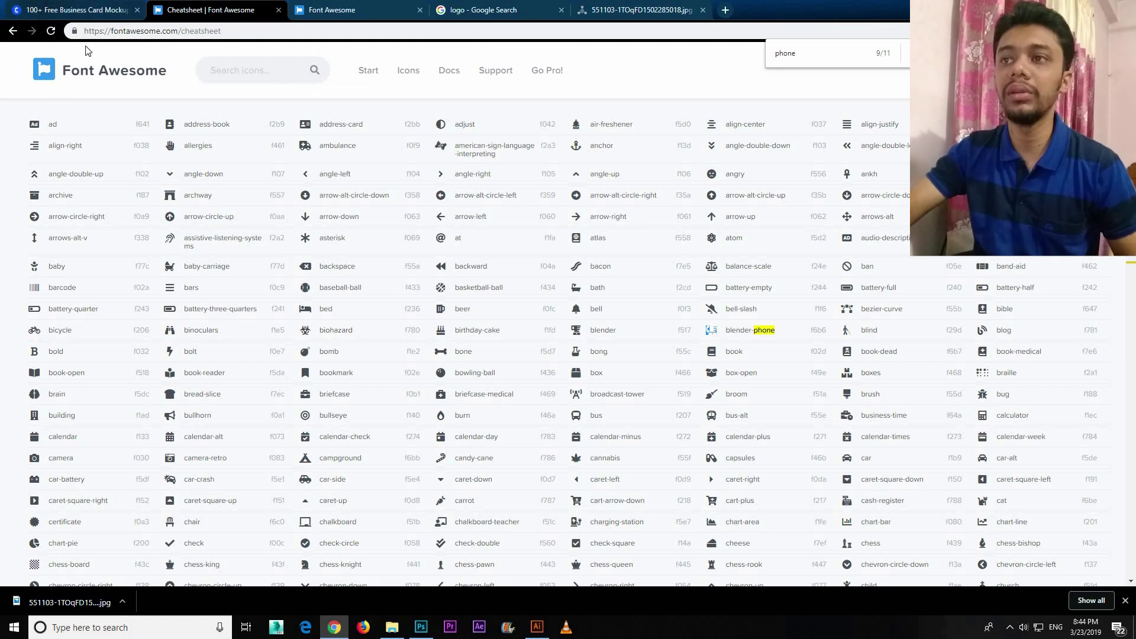
Browse the cssauthor mockup list past the Food mockup to Free Business Card Mockup PSD 2.
key("ctrl+shift+Tab")
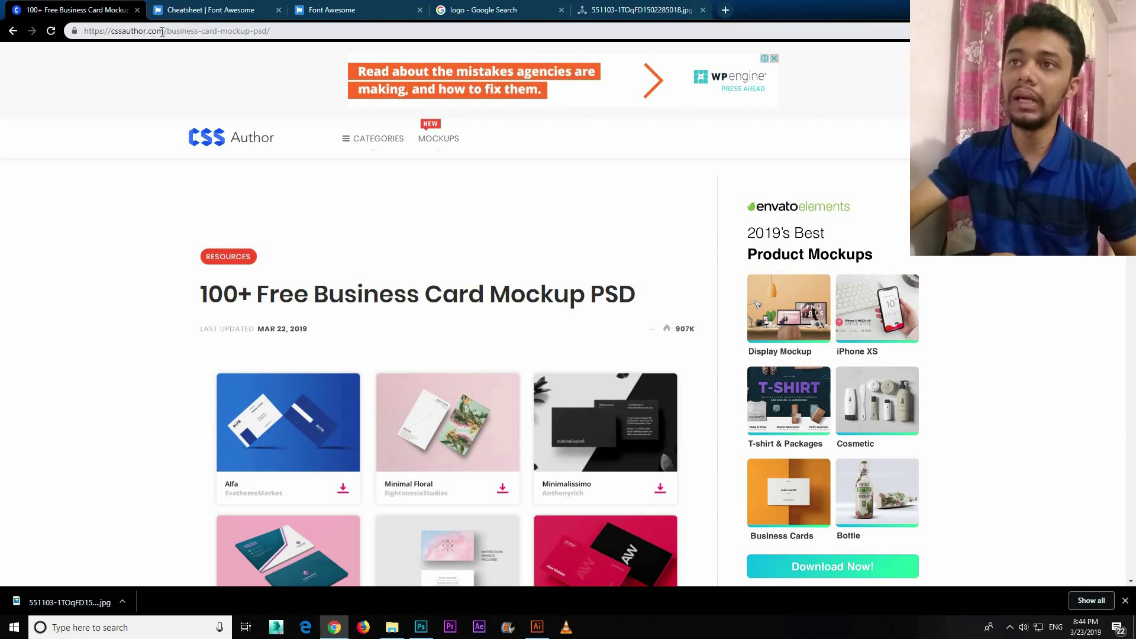
scroll(65, 314, "down", 5)
scroll(61, 307, "down", 6)
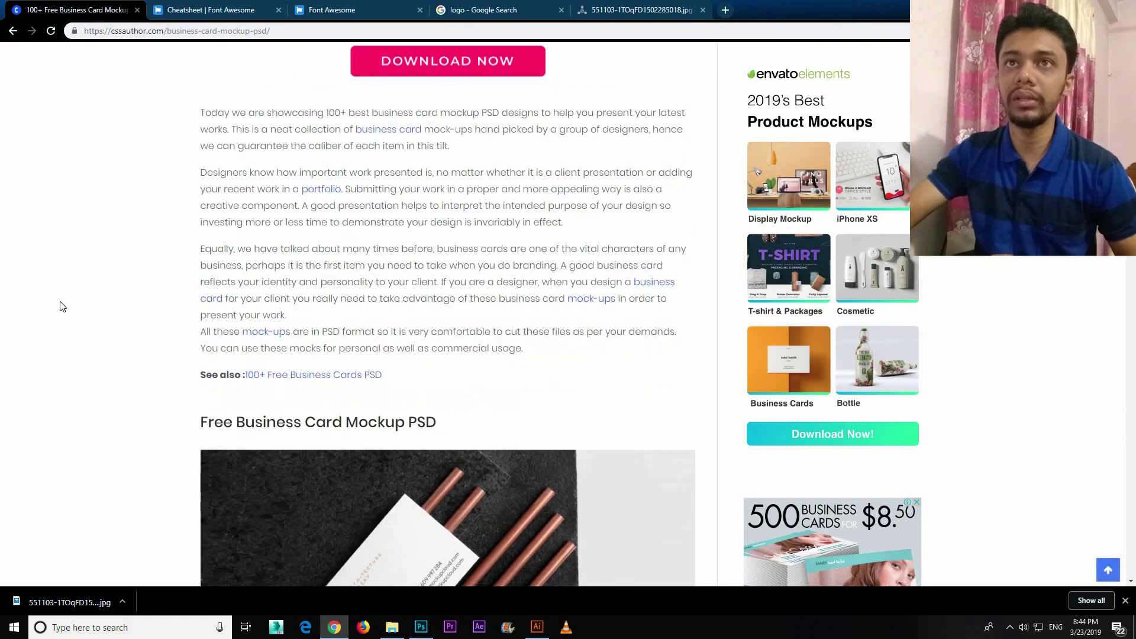
scroll(62, 306, "down", 5)
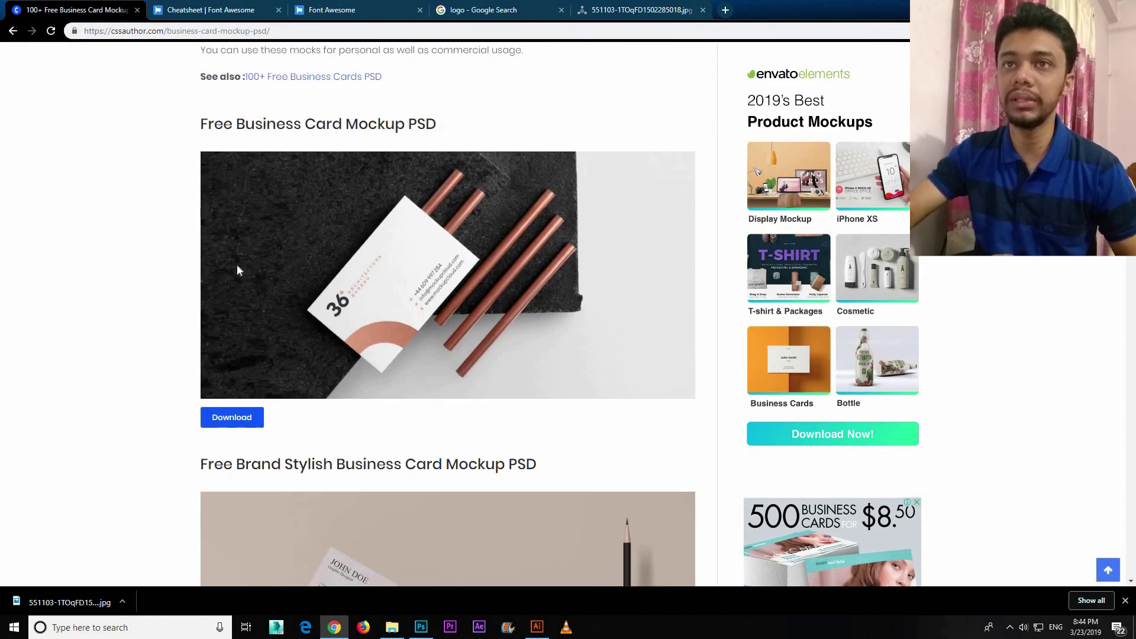
scroll(296, 278, "down", 3)
scroll(171, 308, "down", 5)
scroll(445, 262, "down", 5)
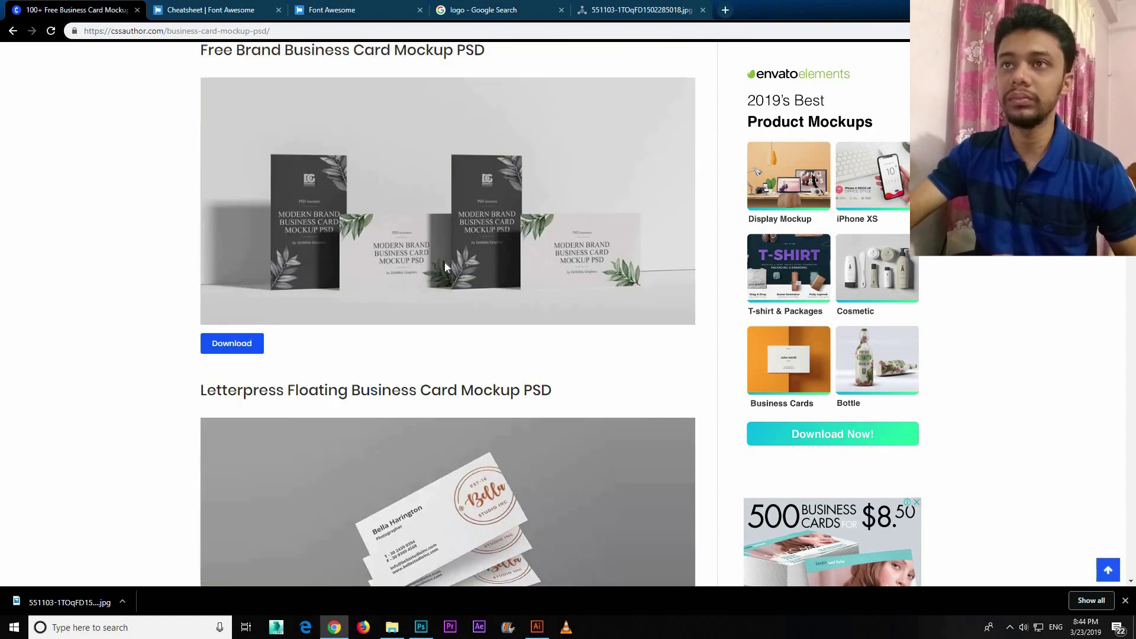
scroll(590, 225, "down", 1)
scroll(455, 293, "down", 4)
scroll(459, 278, "down", 6)
scroll(509, 257, "down", 6)
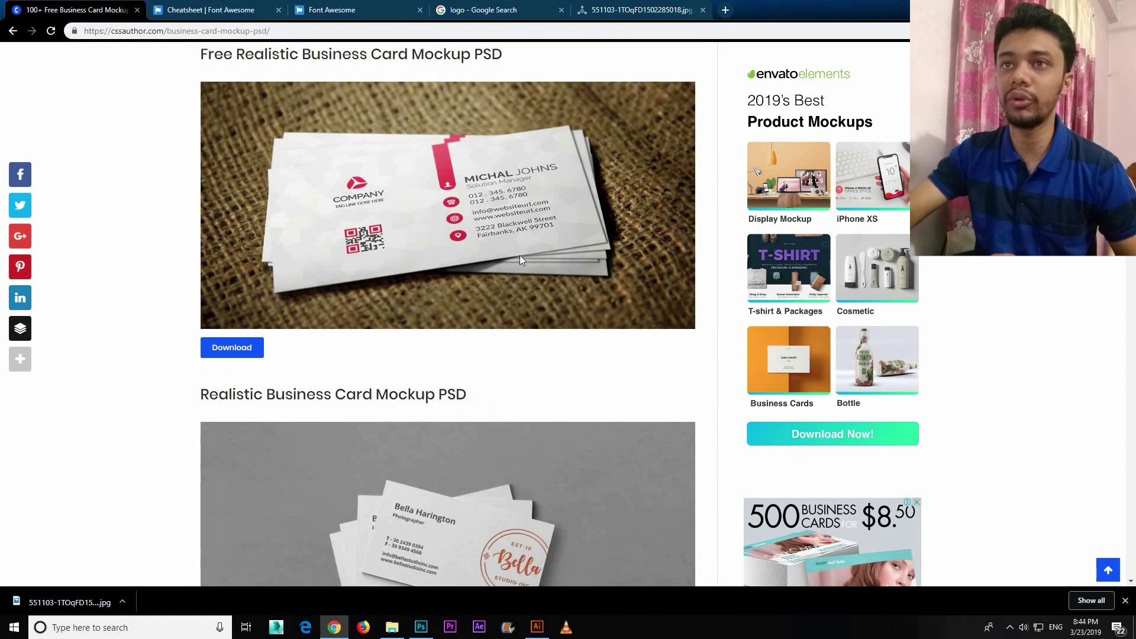
scroll(509, 257, "down", 1)
scroll(501, 258, "down", 4)
scroll(500, 256, "down", 6)
scroll(496, 258, "down", 5)
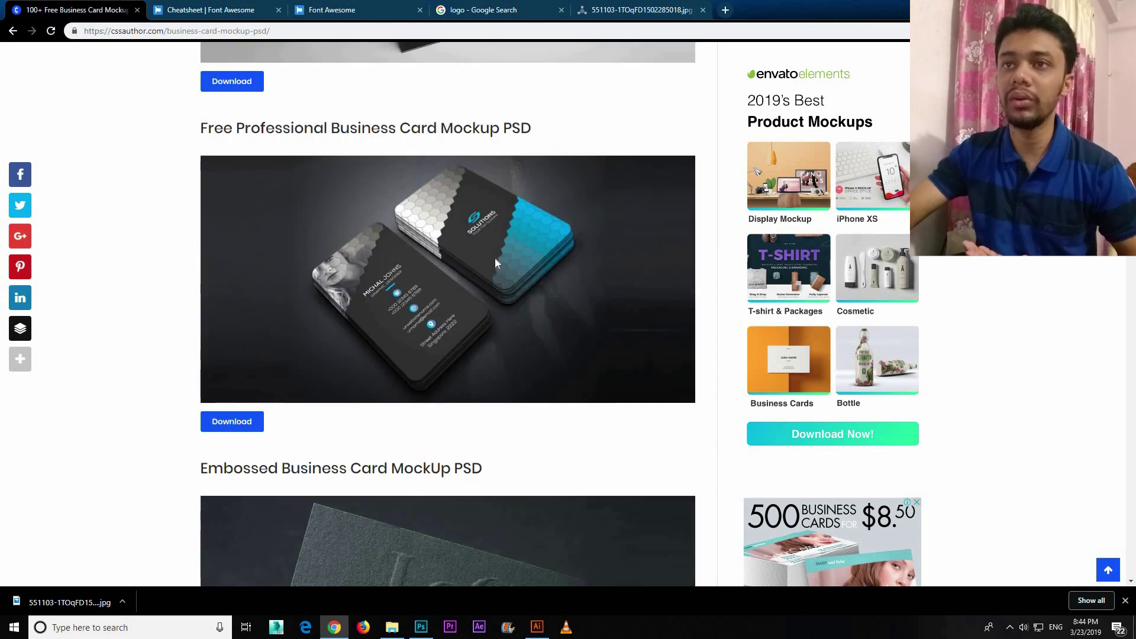
scroll(494, 258, "down", 3)
scroll(493, 258, "down", 4)
scroll(494, 255, "down", 4)
scroll(492, 254, "down", 6)
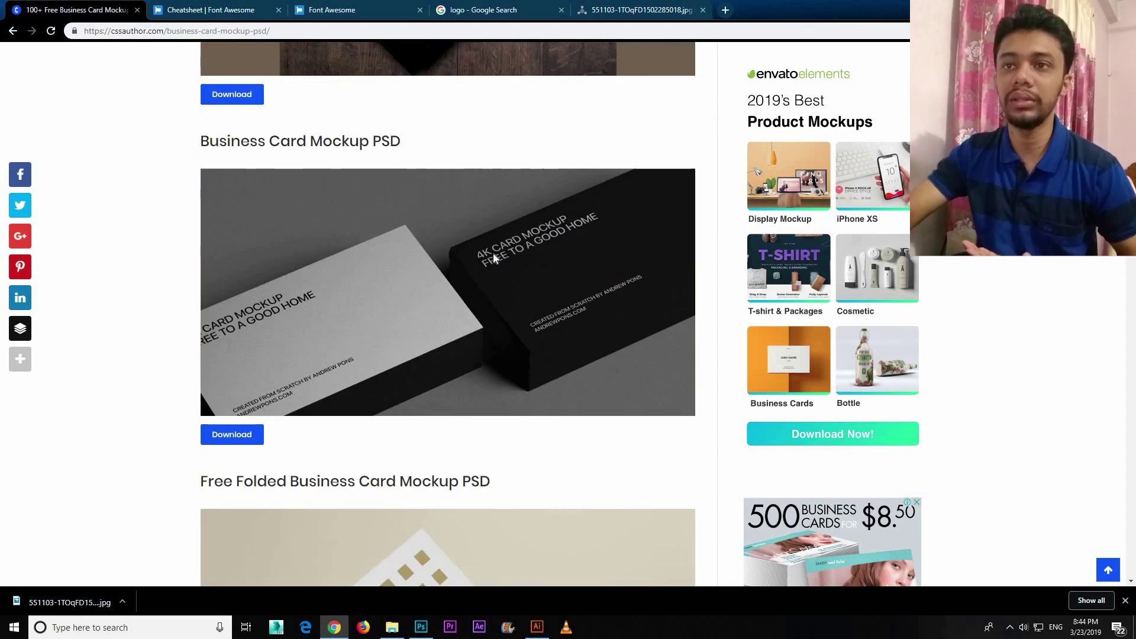
scroll(492, 252, "down", 5)
scroll(491, 253, "down", 6)
scroll(491, 253, "down", 7)
scroll(354, 278, "down", 3)
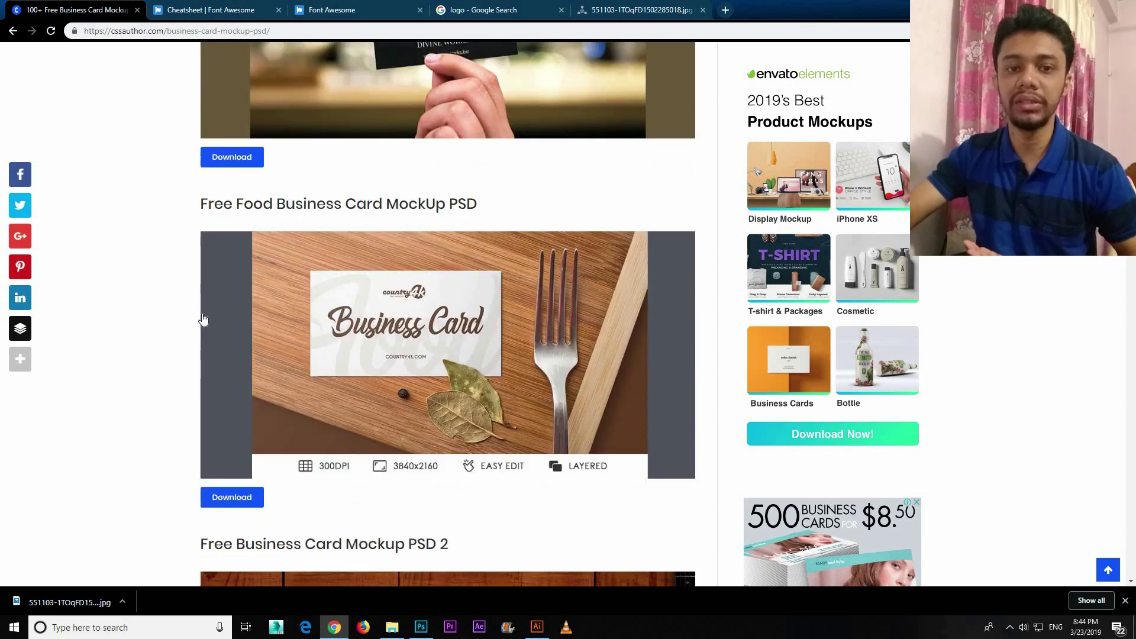
scroll(167, 306, "down", 3)
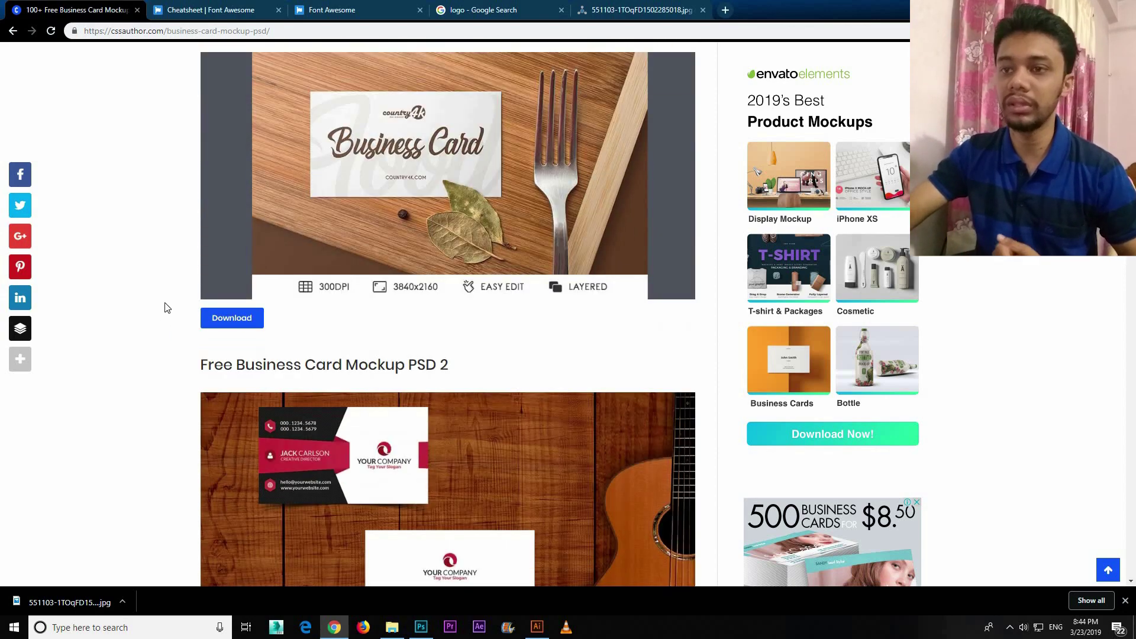
Back in Illustrator, create a new 3.5 × 2 in document.
left_click(537, 628)
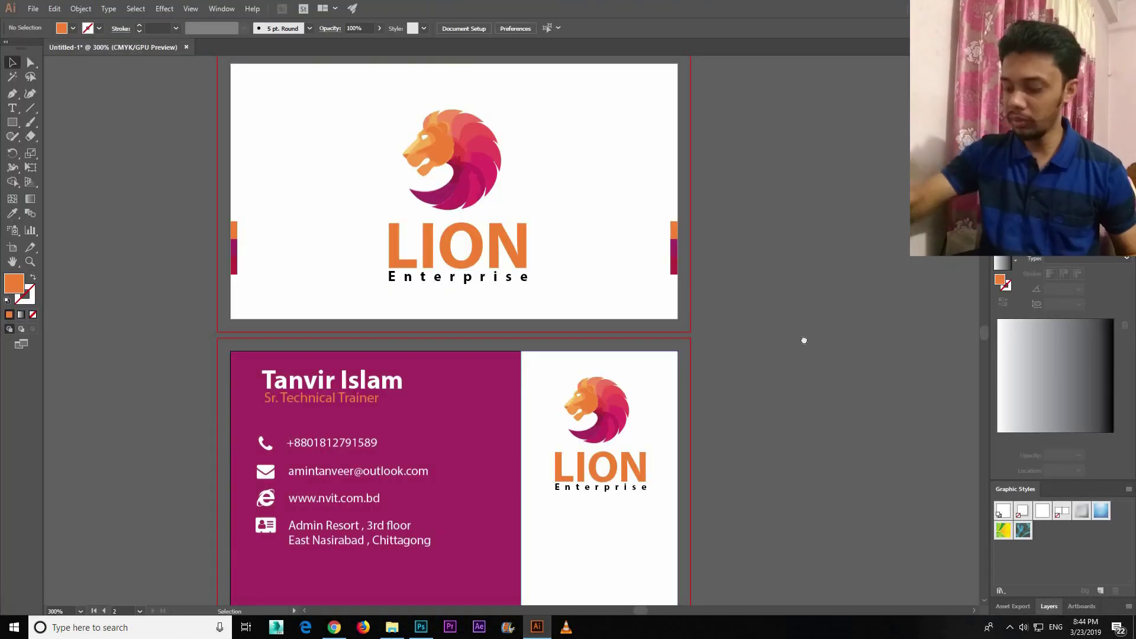
key("ctrl+minus")
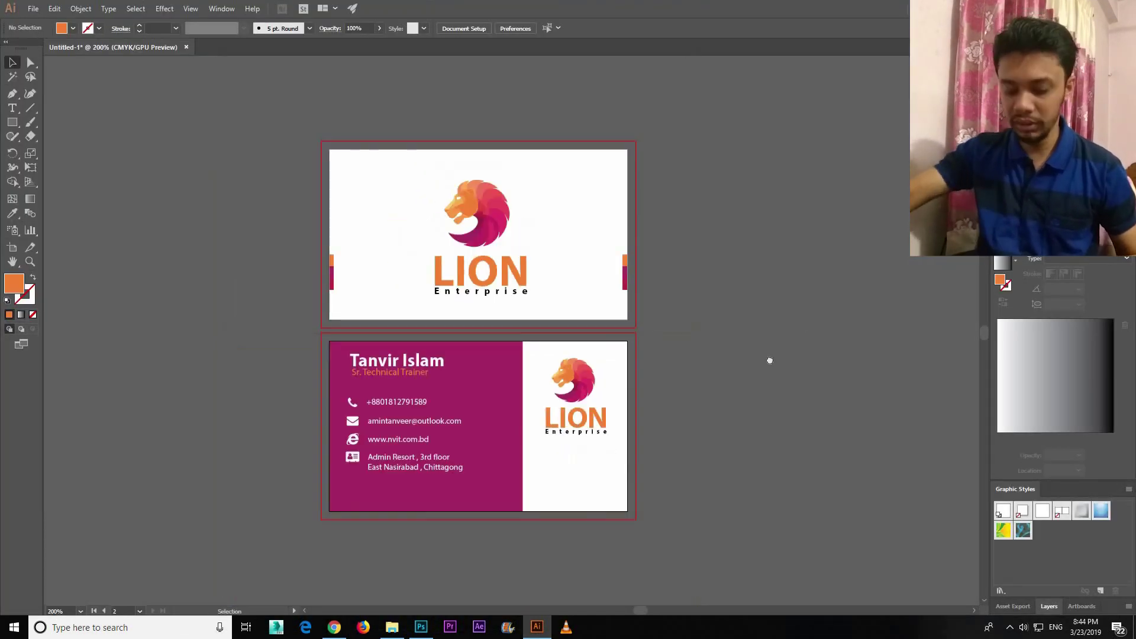
key("ctrl+n")
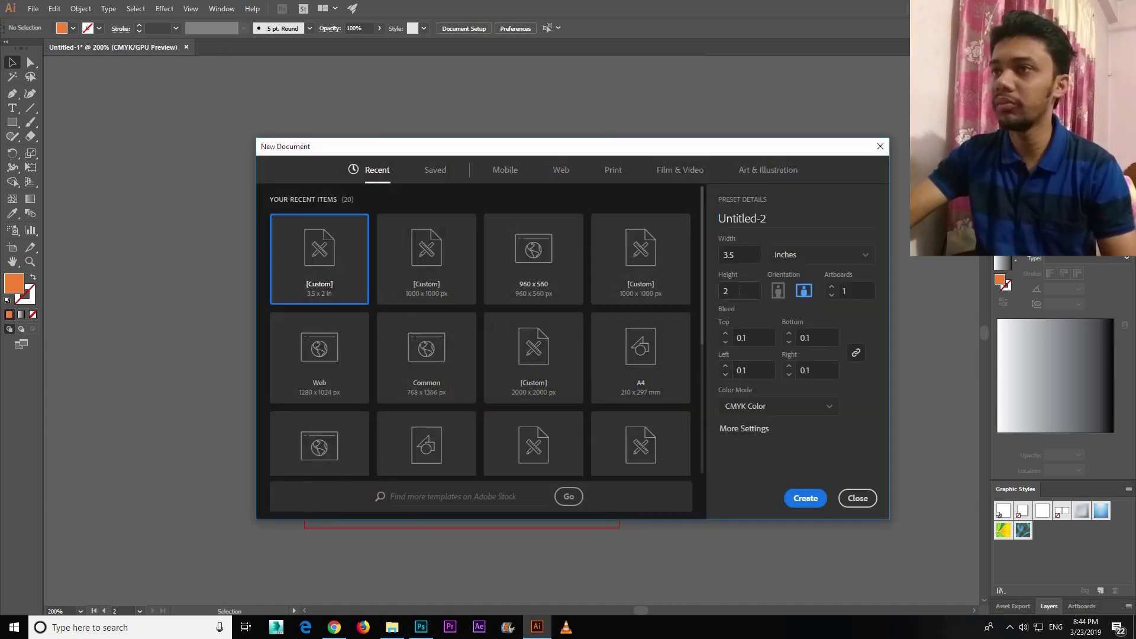
left_click(805, 498)
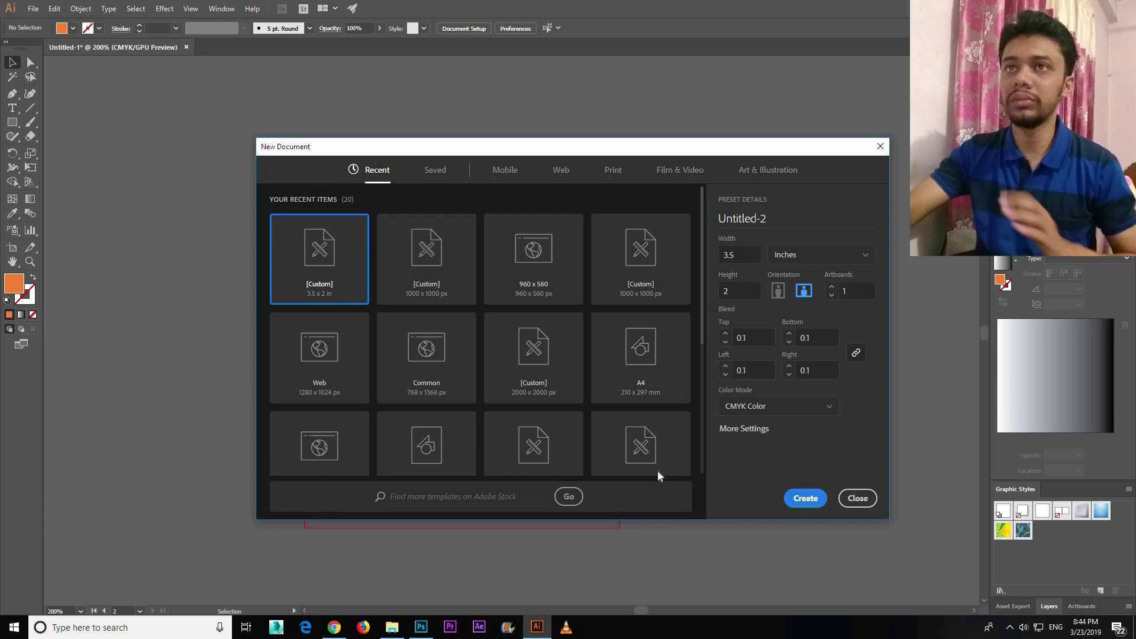
key("ctrl+minus")
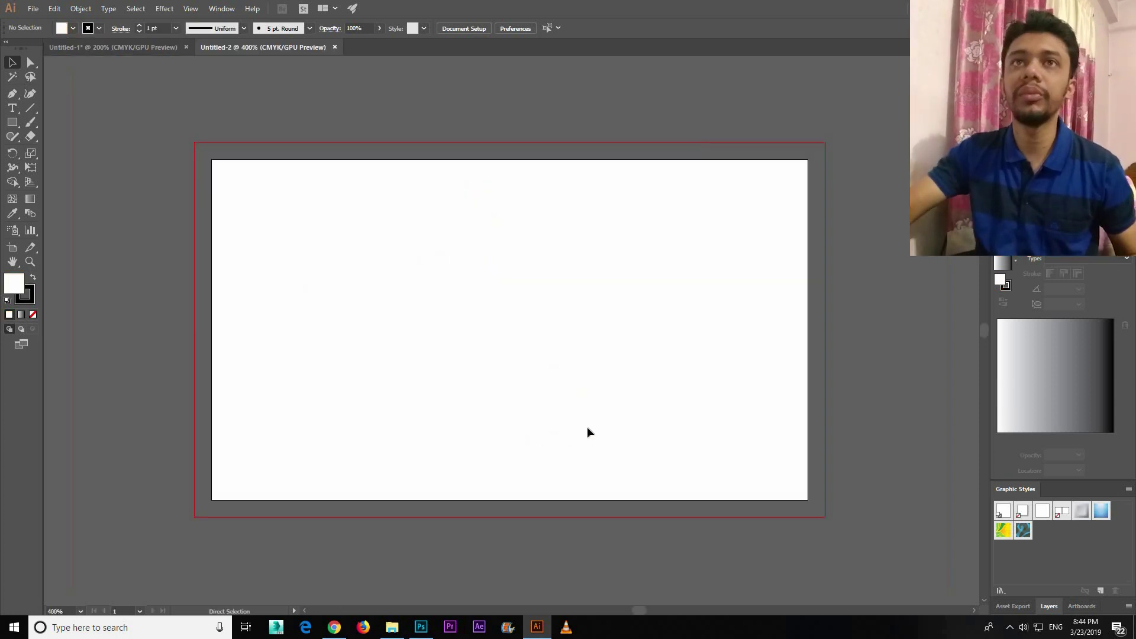
Copy the front LION Enterprise card artwork into the new Untitled-2 document.
left_click(156, 47)
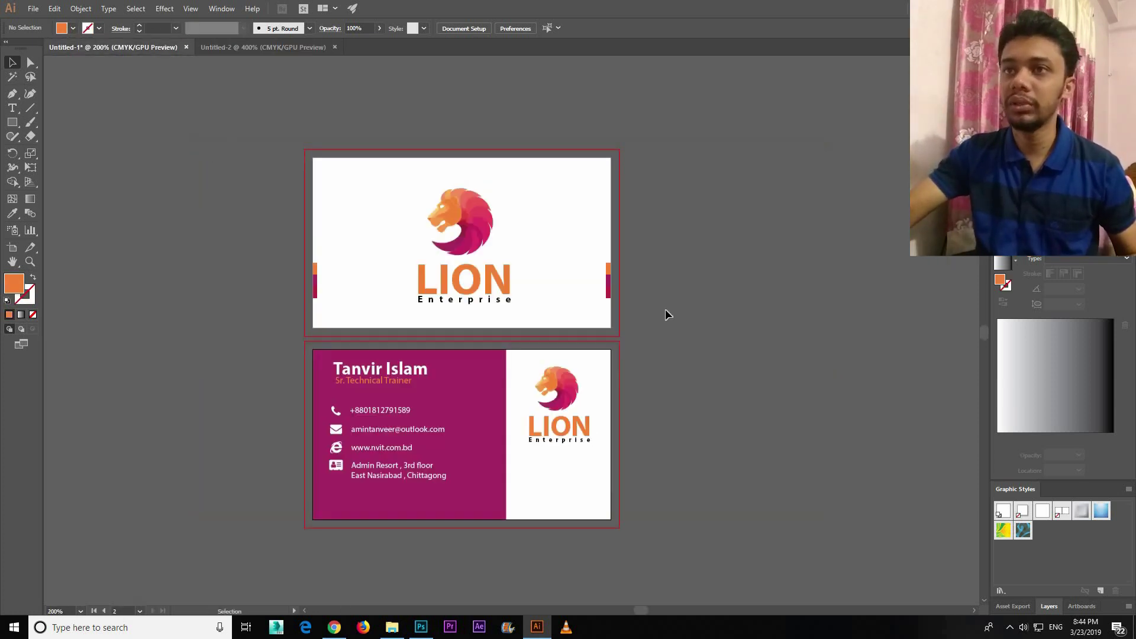
mouse_move(619, 303)
left_mouse_down()
mouse_move(369, 220)
mouse_move(455, 289)
left_mouse_up()
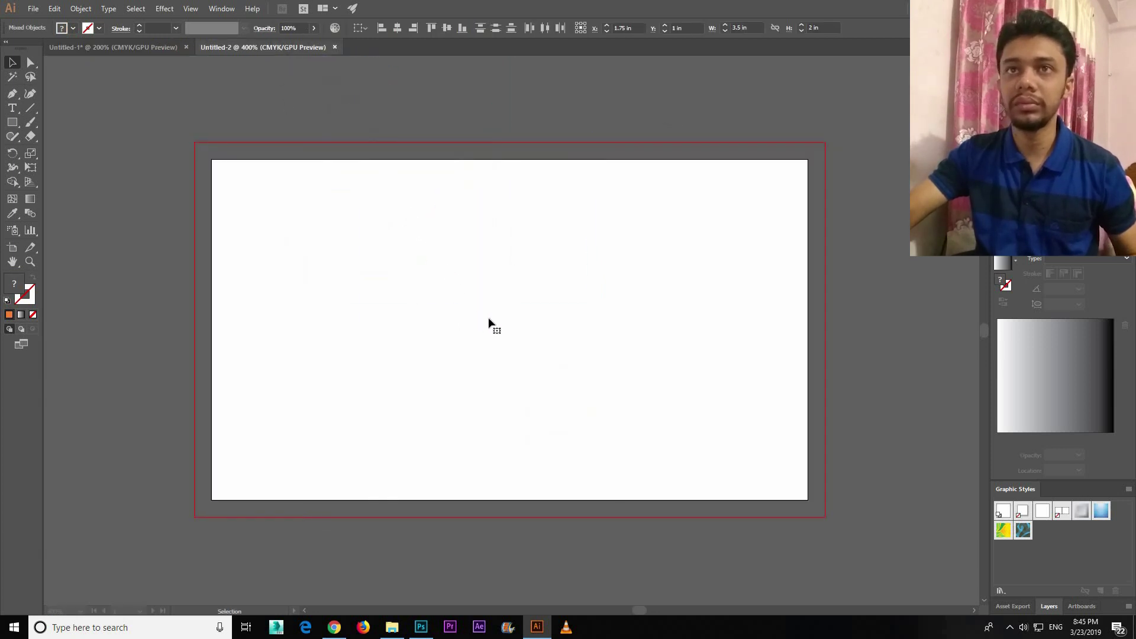
mouse_move(489, 323)
left_mouse_down()
mouse_move(332, 294)
mouse_move(234, 354)
left_mouse_up()
left_click(86, 332)
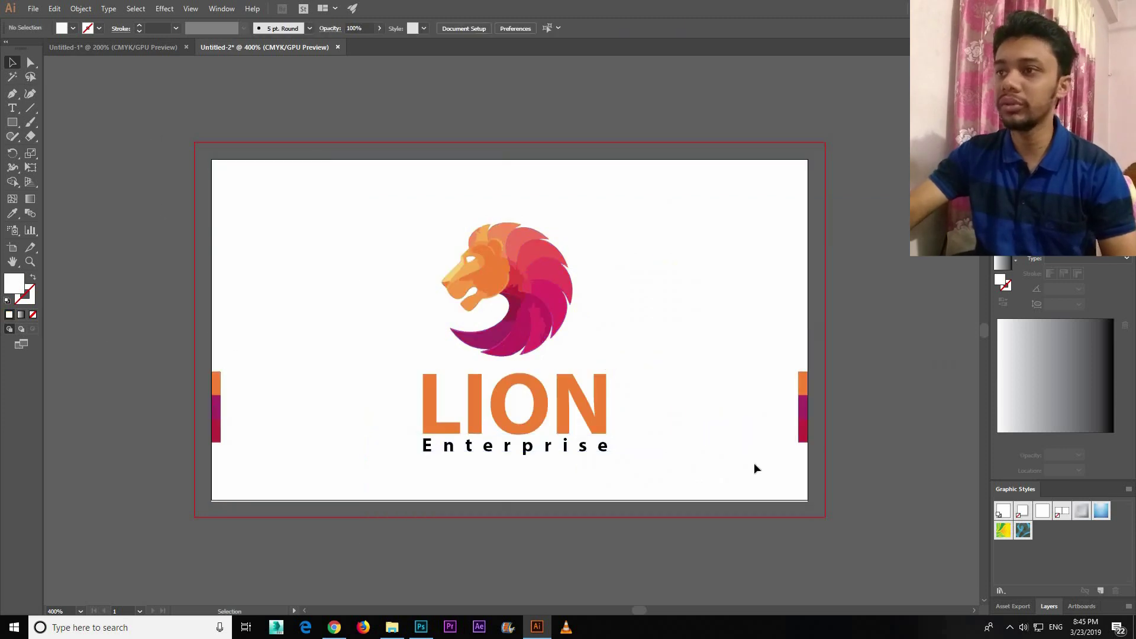
key("ctrl+a")
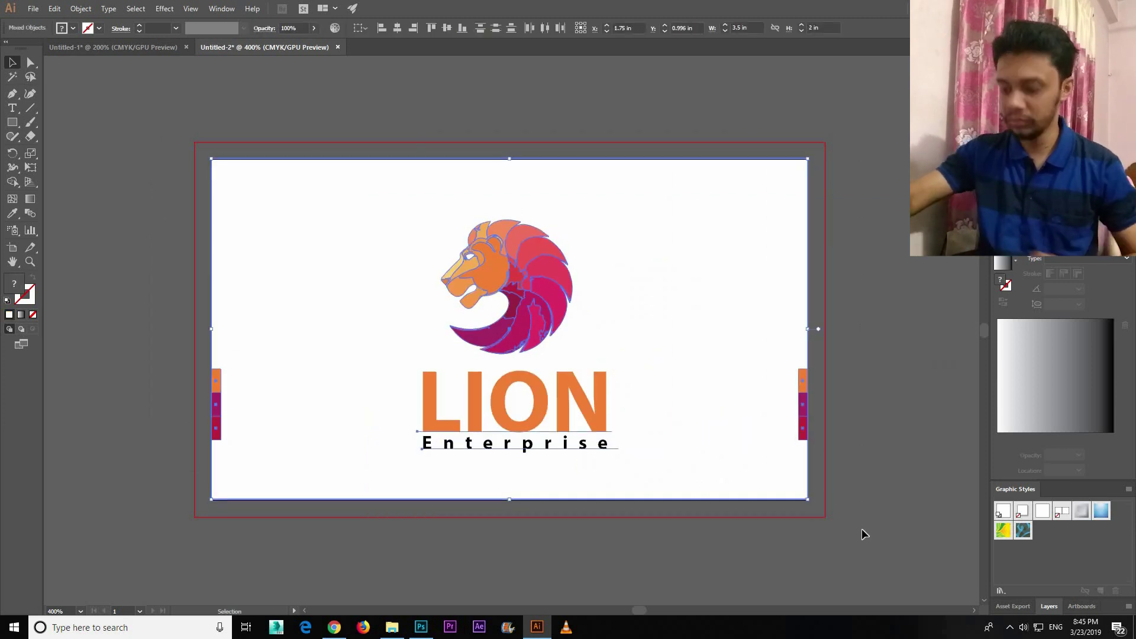
left_click(863, 534)
Inspect the pasted lion logo up close, then centre the card artboard in view.
key("ctrl+plus")
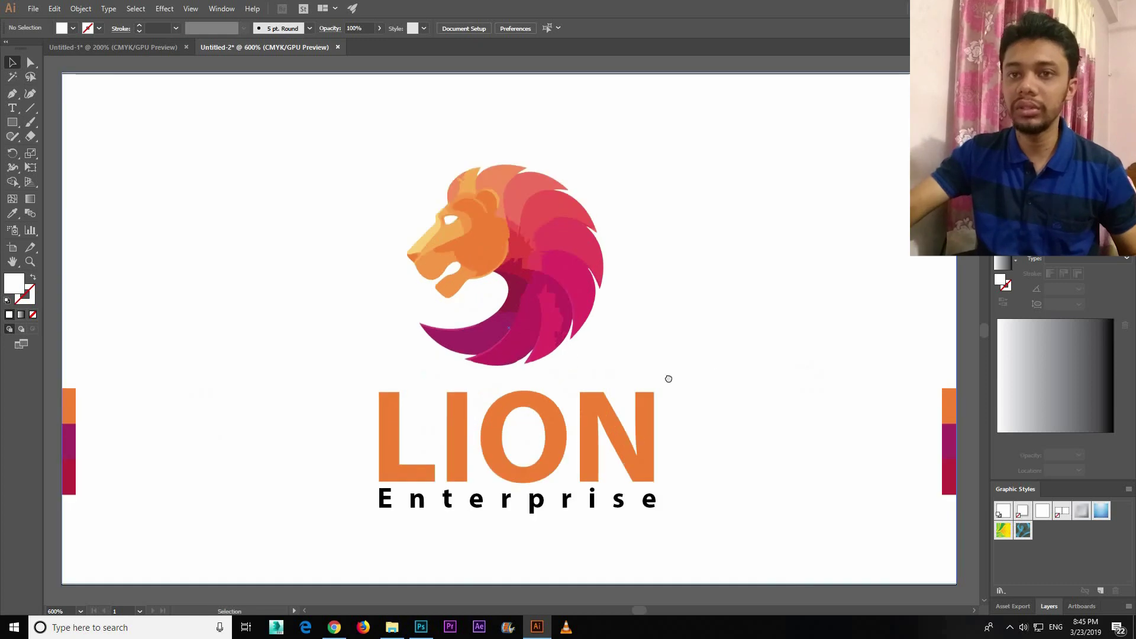
left_click_drag(668, 379, 844, 346)
key("ctrl+plus")
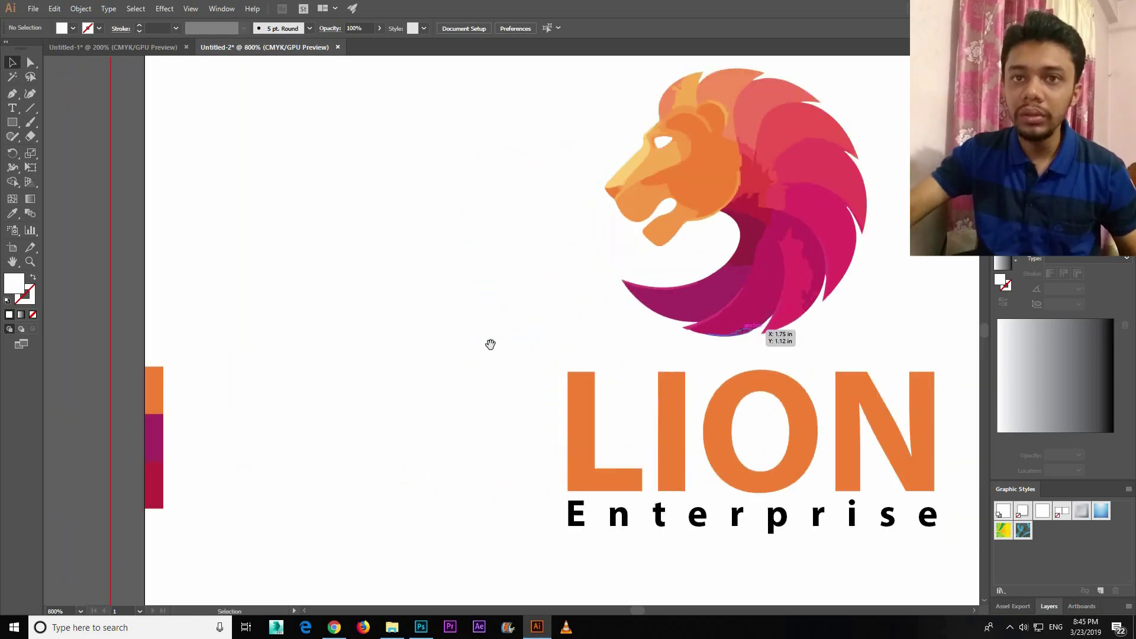
scroll(465, 427, "down", 3)
scroll(456, 398, "up", 5)
scroll(458, 406, "up", 3)
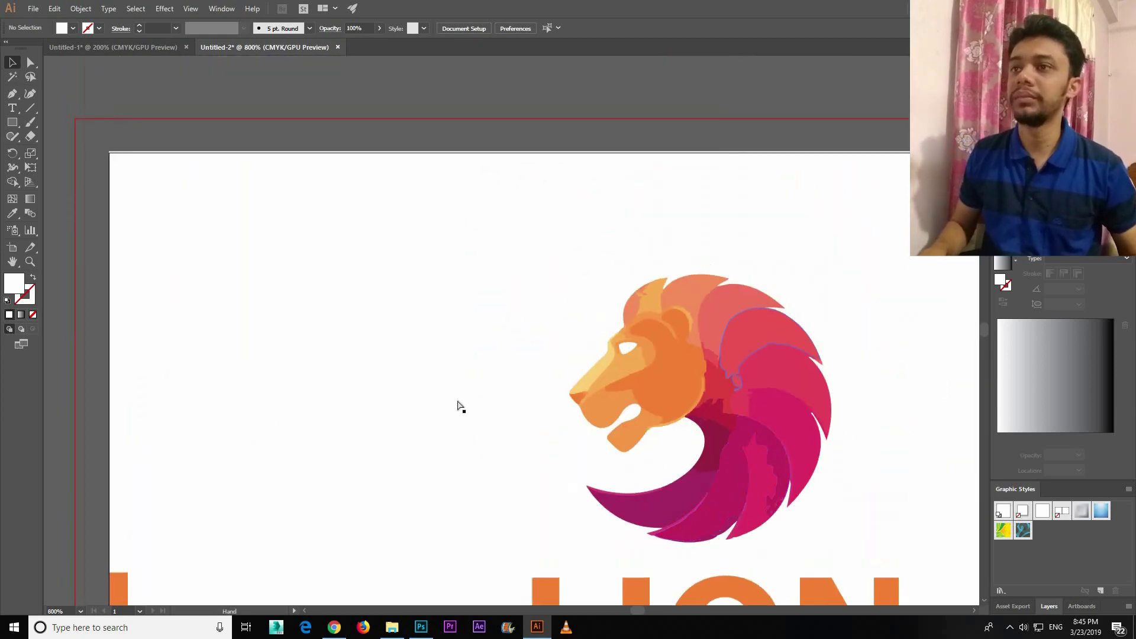
key("ctrl+minus")
key("ctrl+minus")
left_click(459, 406)
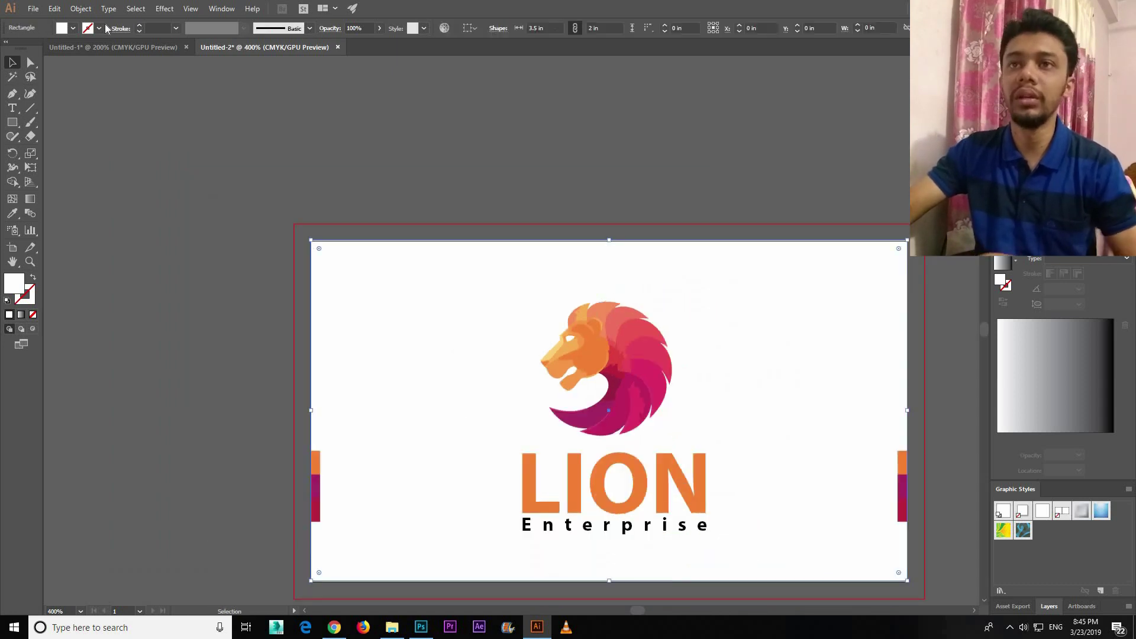
left_click(229, 193)
left_click_drag(228, 193, 172, 159)
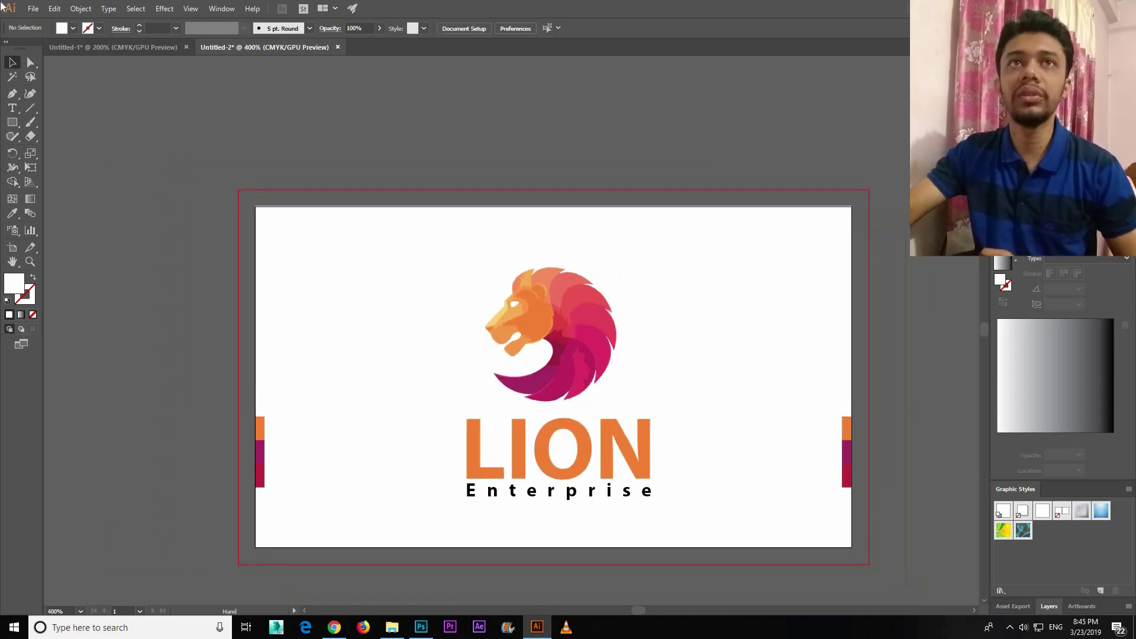
Export the card as JPEG 'Card' into a new 'Mockup pres' folder on D:, opening the JPEG Options.
left_click(38, 9)
mouse_move(54, 216)
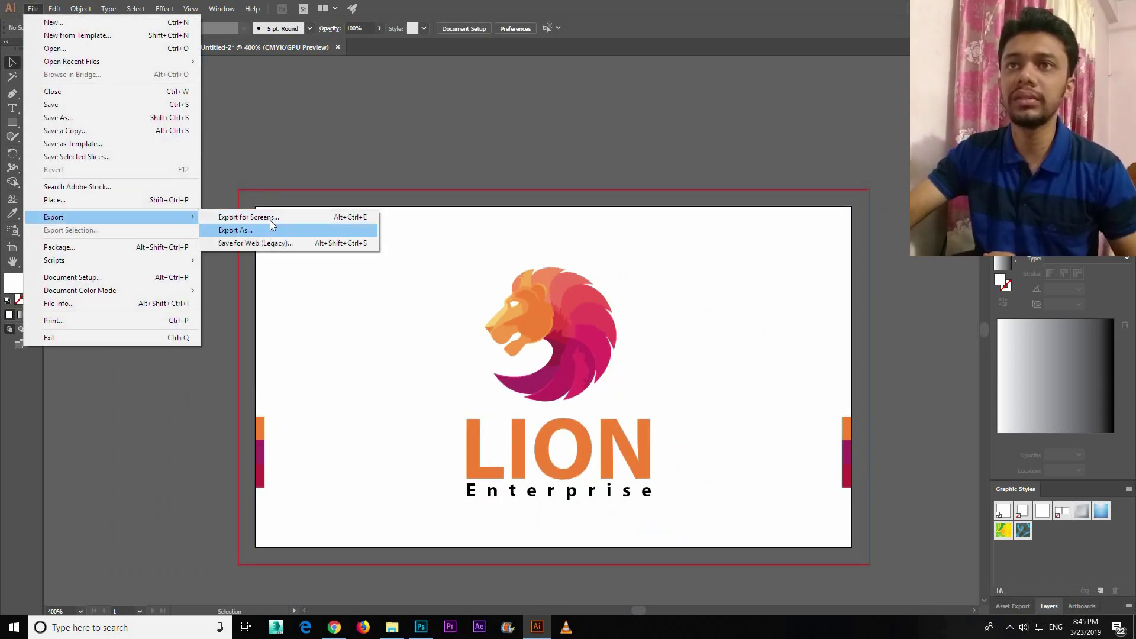
left_click(236, 230)
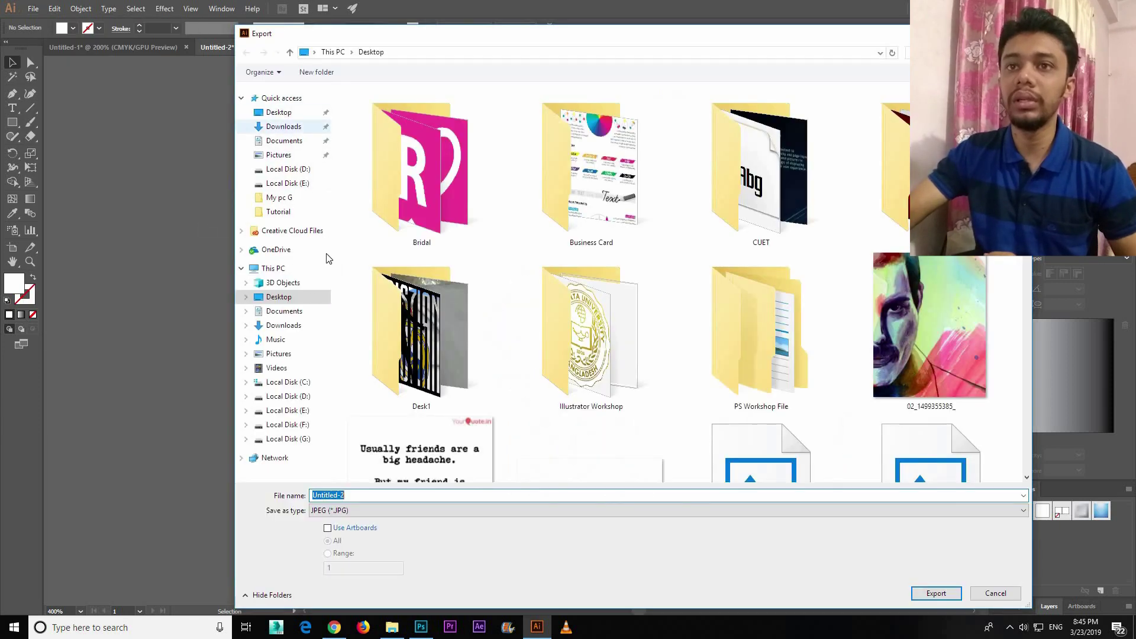
left_click(310, 397)
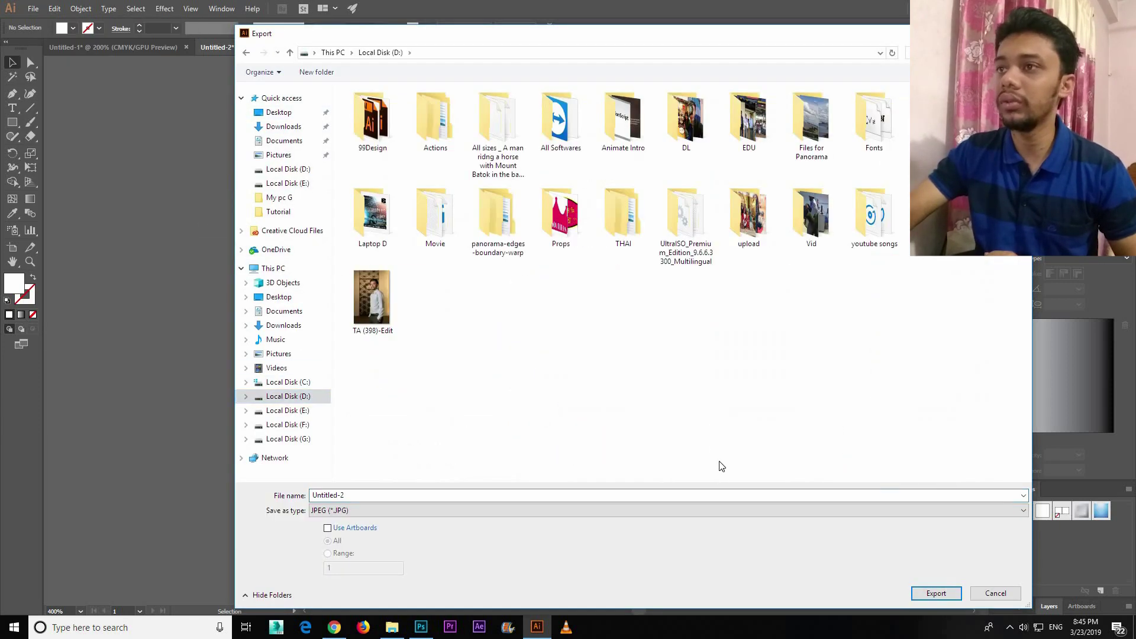
right_click(668, 364)
left_click(819, 329)
type("Mocku")
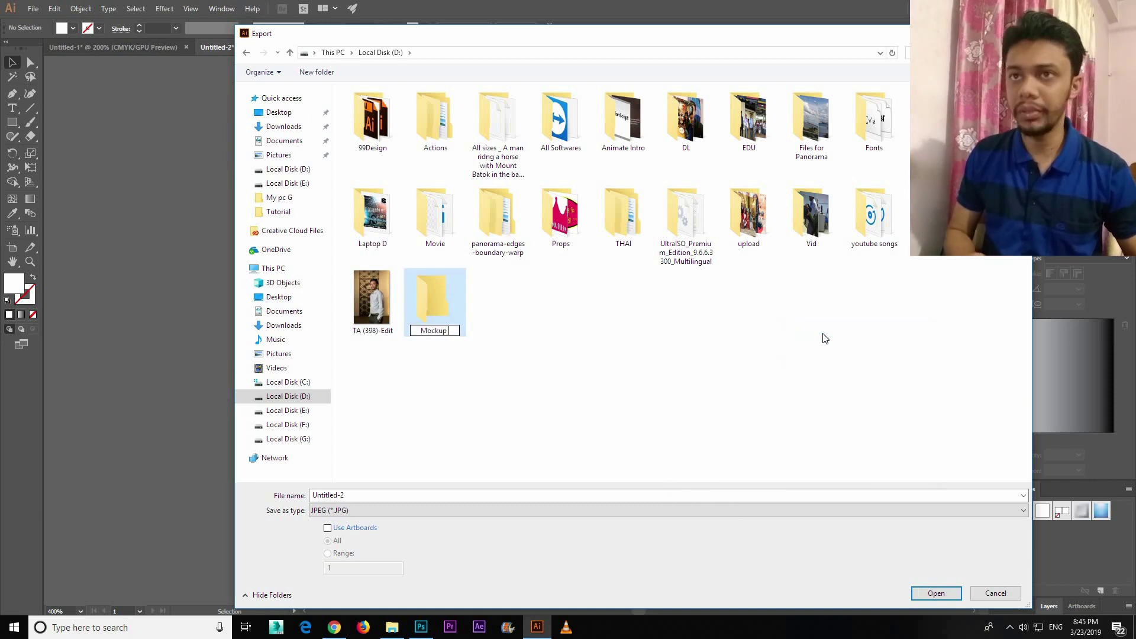
type("pres")
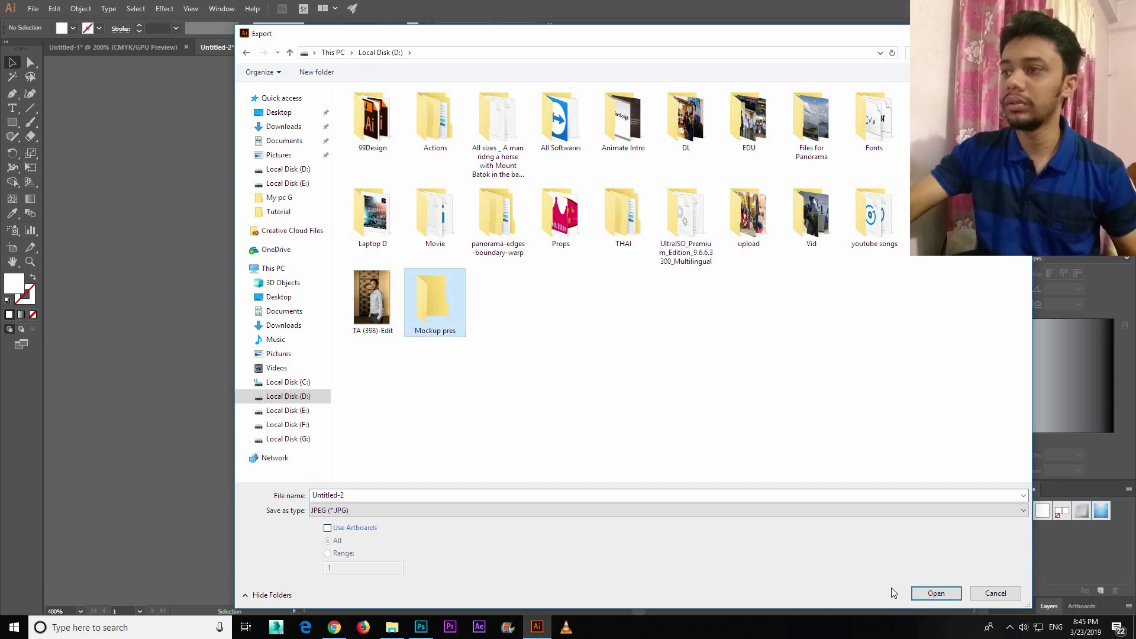
key("Return")
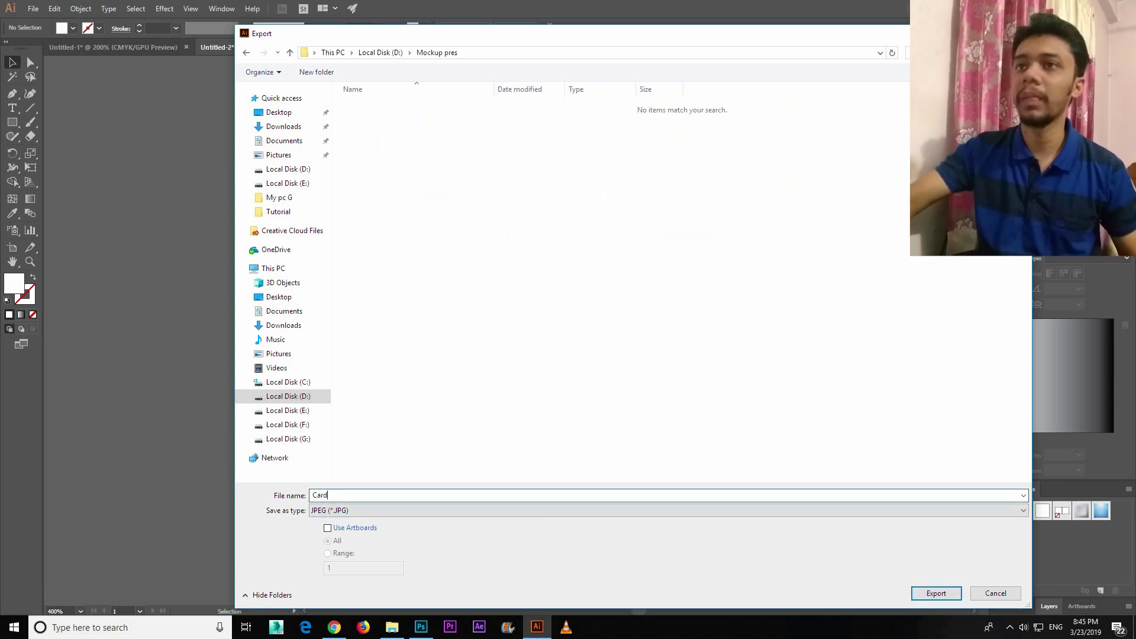
key("Return")
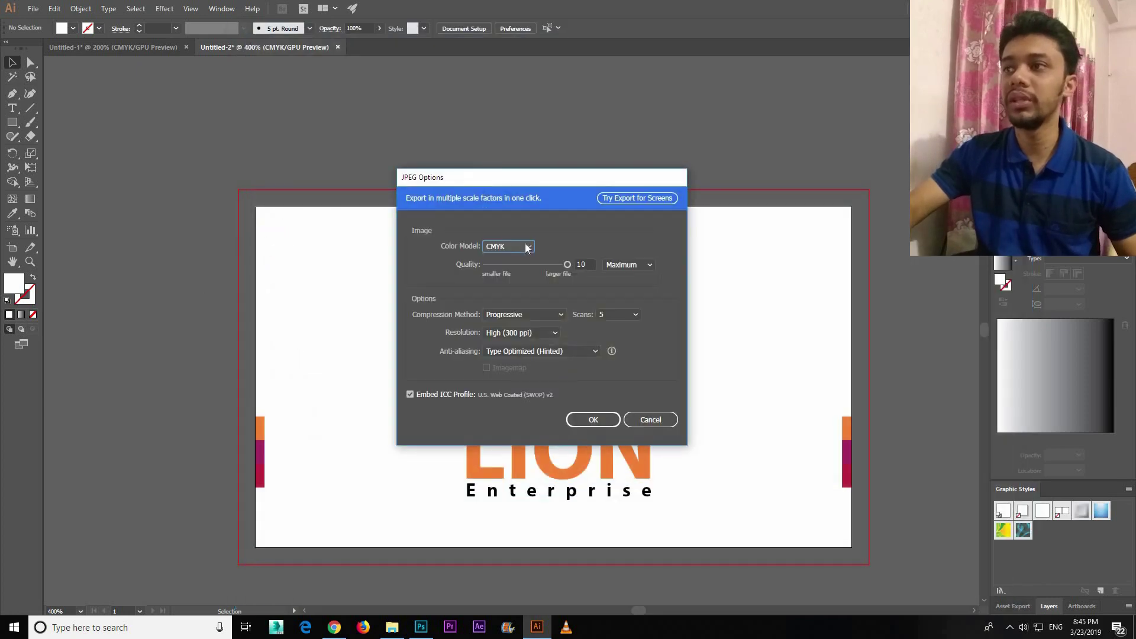
mouse_move(468, 184)
left_mouse_down()
mouse_move(674, 196)
mouse_move(626, 163)
left_mouse_up()
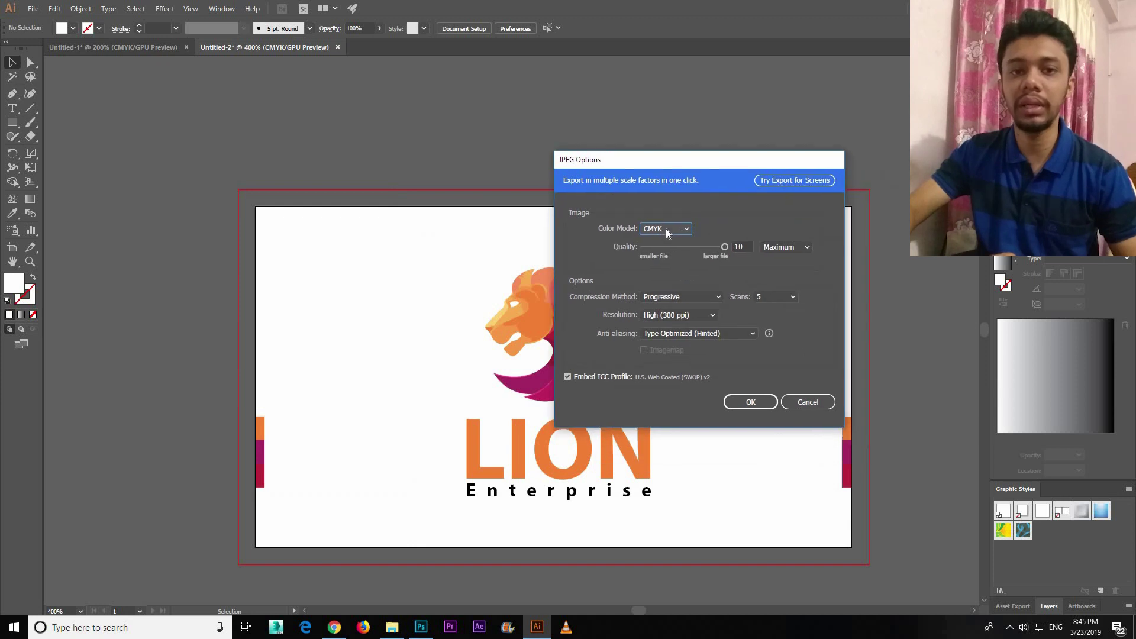
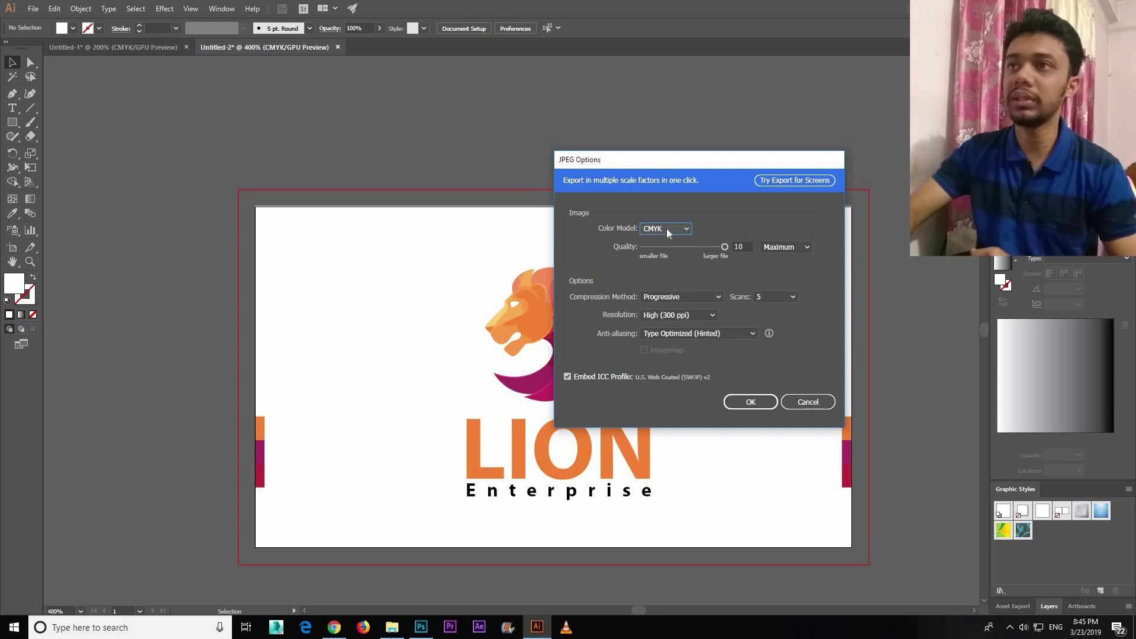
Set the JPEG color model to RGB and confirm the export options.
left_click(666, 228)
left_click(666, 241)
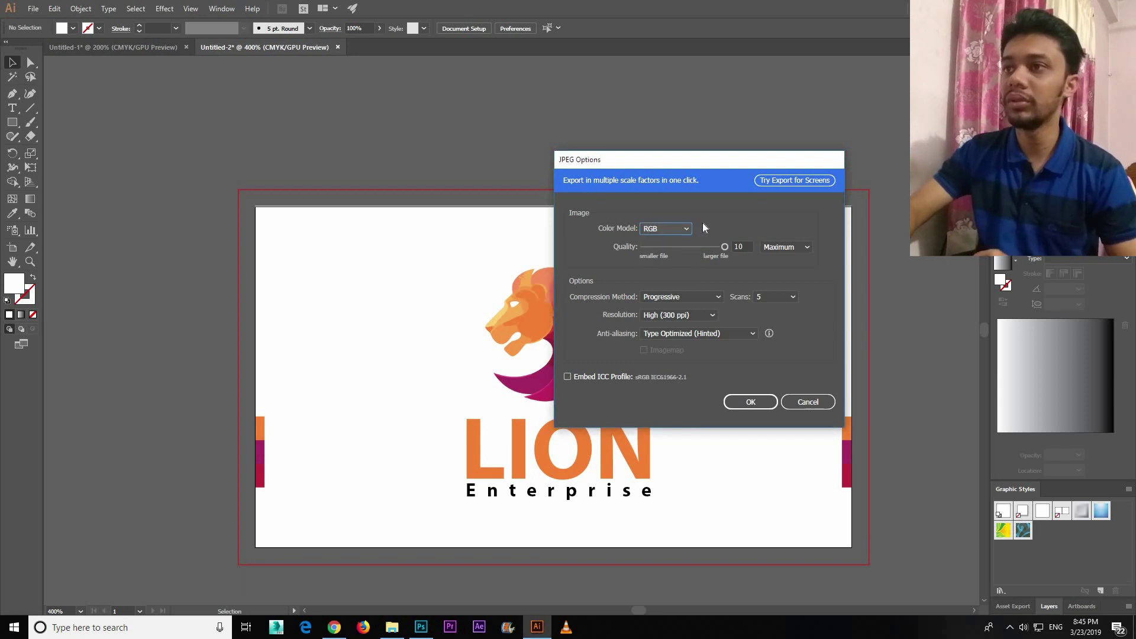
left_click(740, 401)
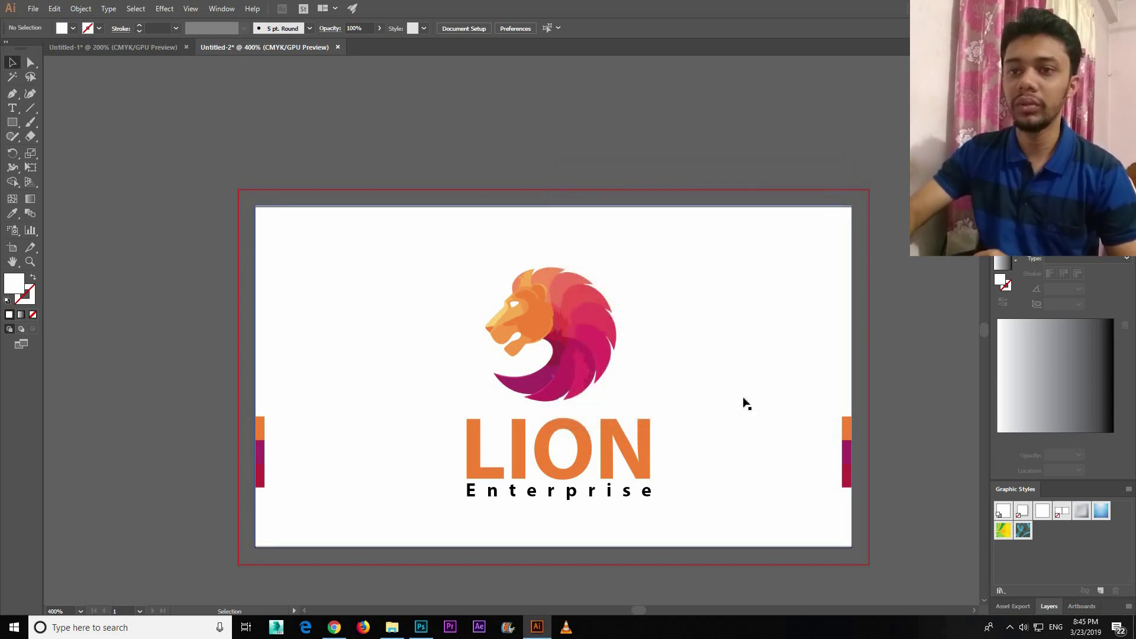
Preview Card1.jpg in Photos, then drag it from Explorer onto the Illustrator artboard.
left_click(395, 628)
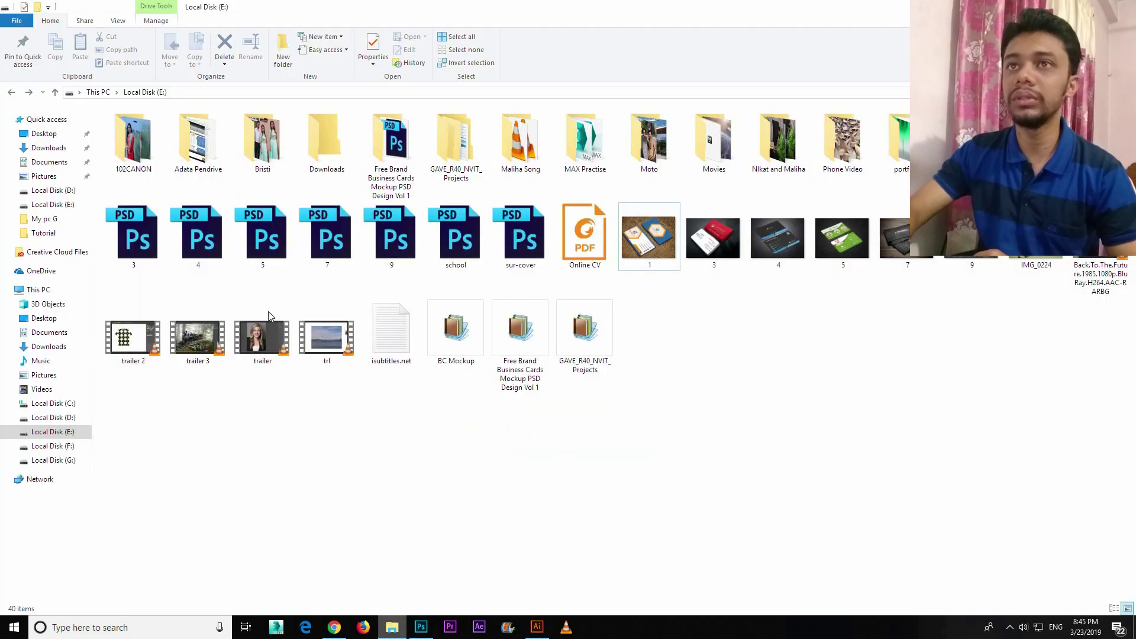
double_click(400, 145)
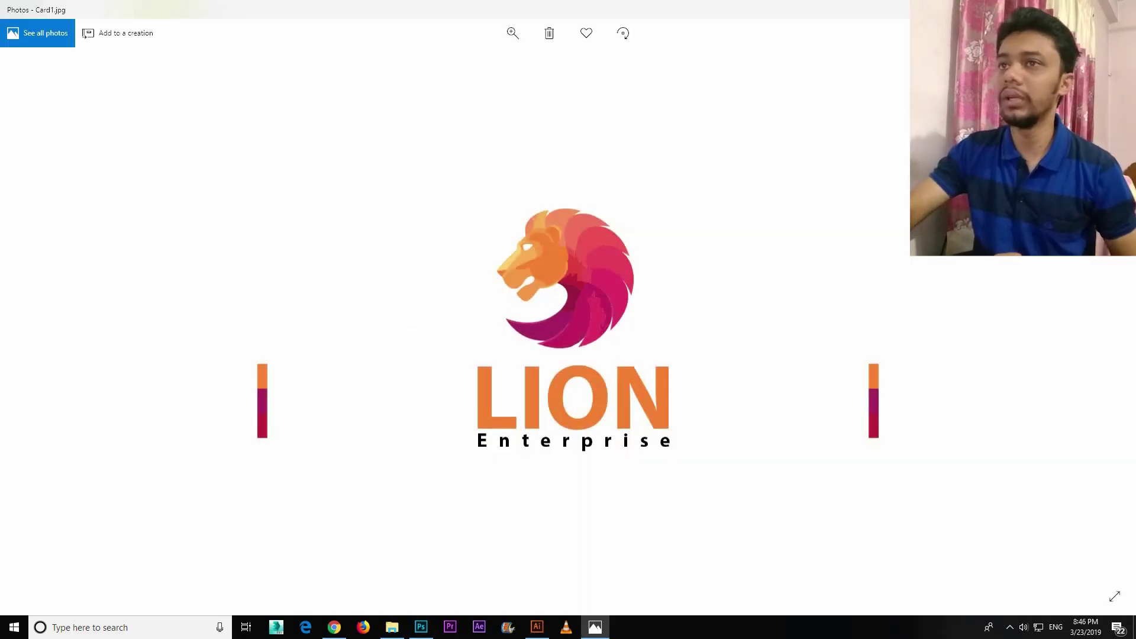
key("alt+F4")
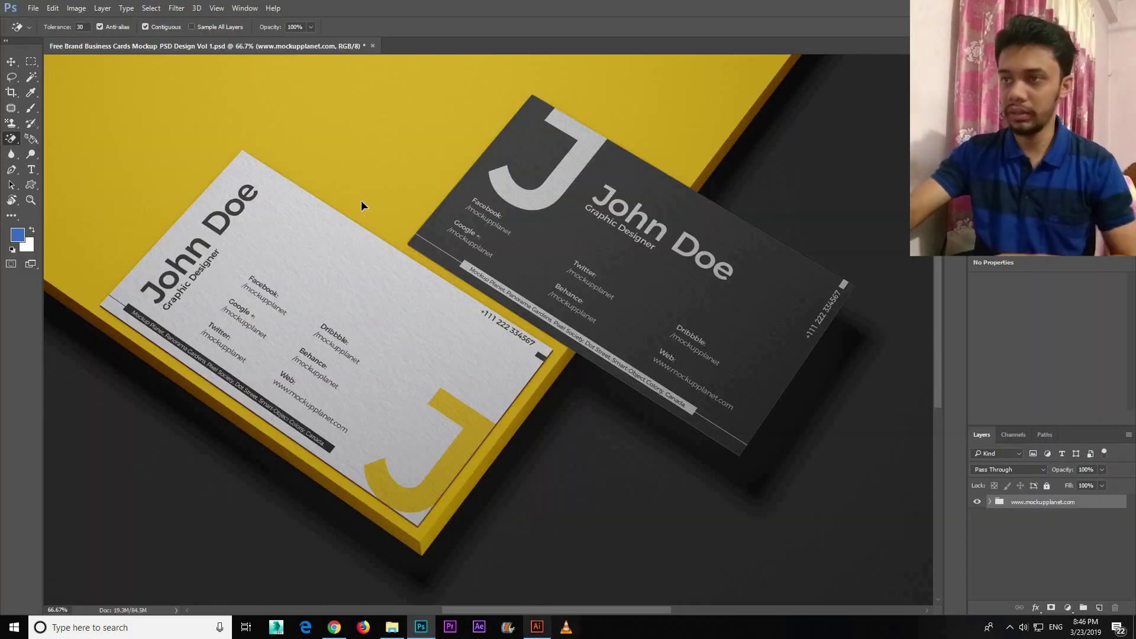
left_click_drag(257, 111, 849, 518)
Delete the placed Card1 and paste the magenta back card into Untitled-2, aligned to the artboard.
key("Delete")
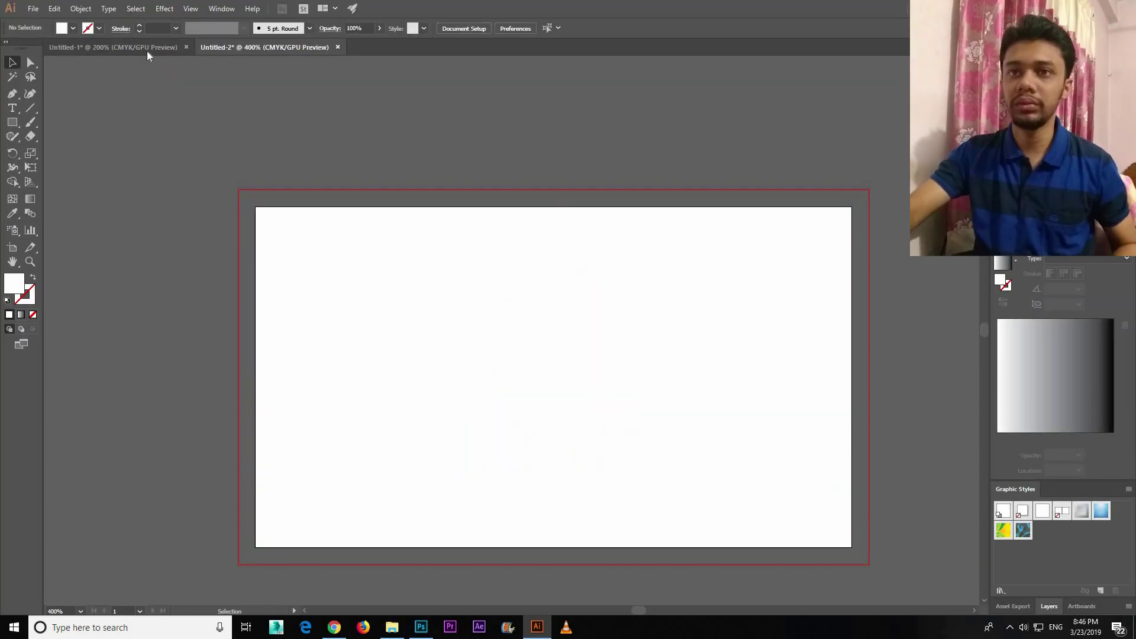
key("ctrl+Tab")
left_click(592, 508)
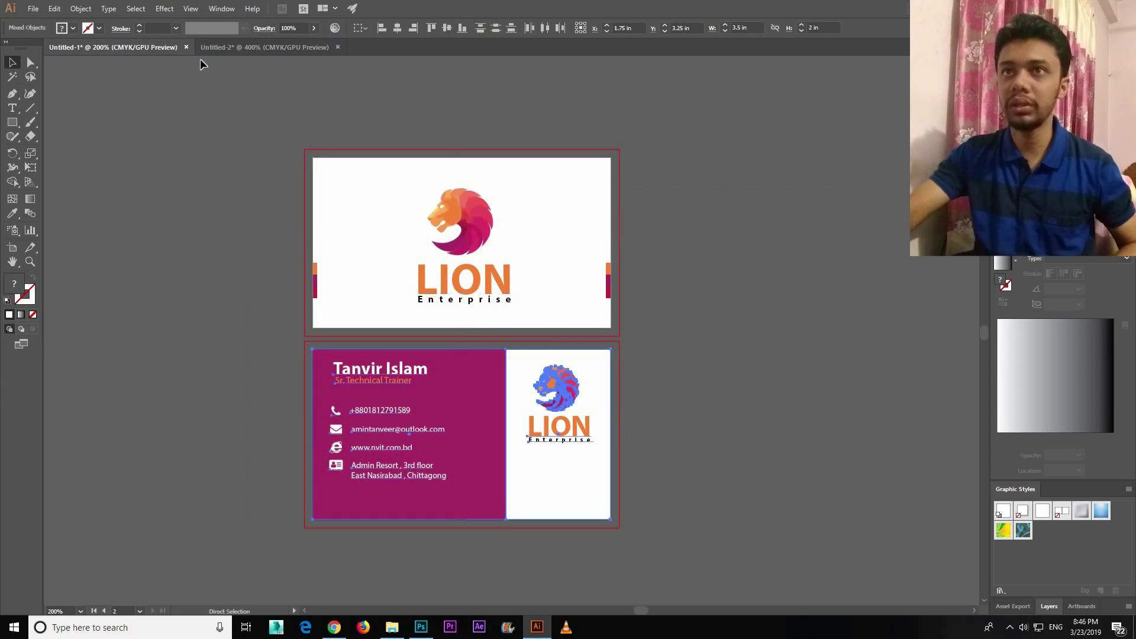
key("ctrl+c")
key("ctrl+Tab")
key("ctrl+v")
left_click_drag(684, 407, 726, 454)
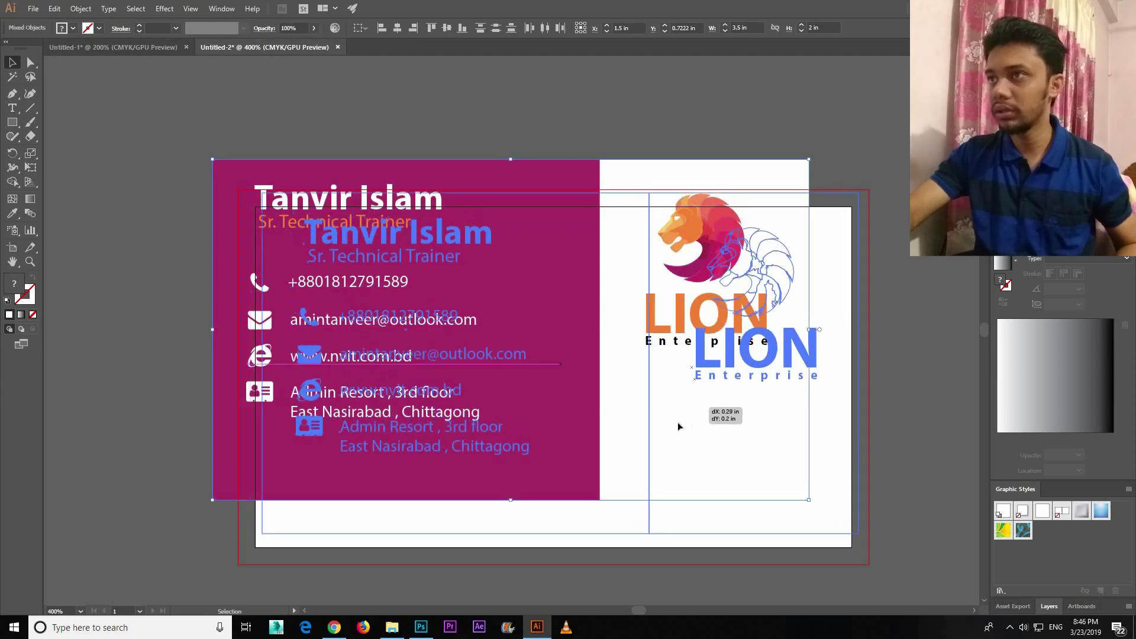
key("ctrl+shift+a")
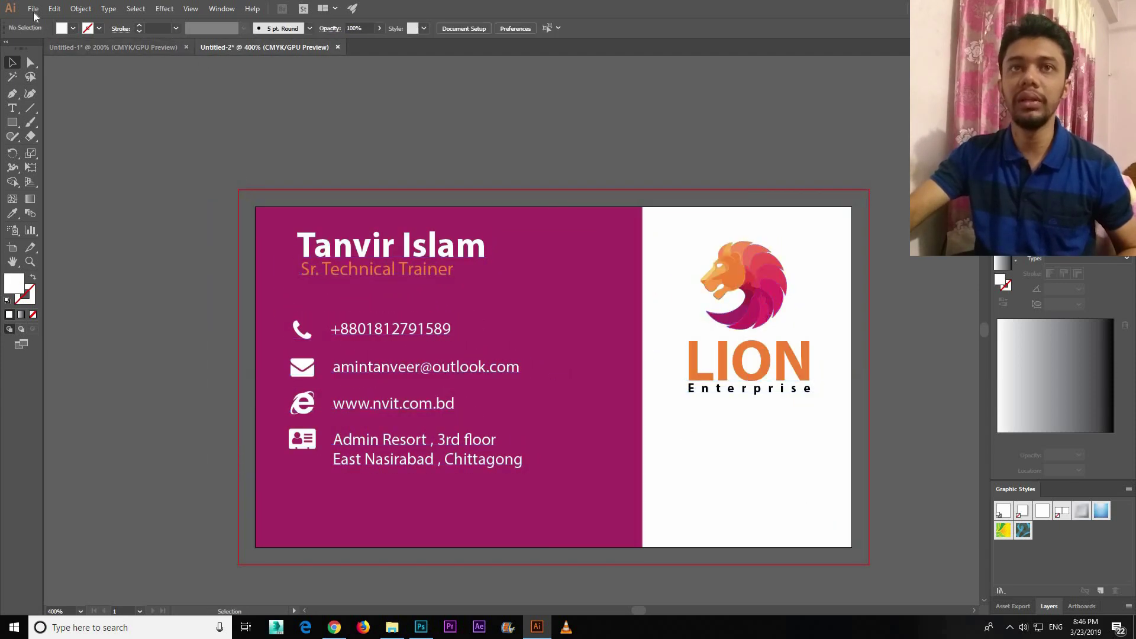
Export the back card as a JPEG named card2 with the default JPEG options.
key("alt+f")
mouse_move(55, 216)
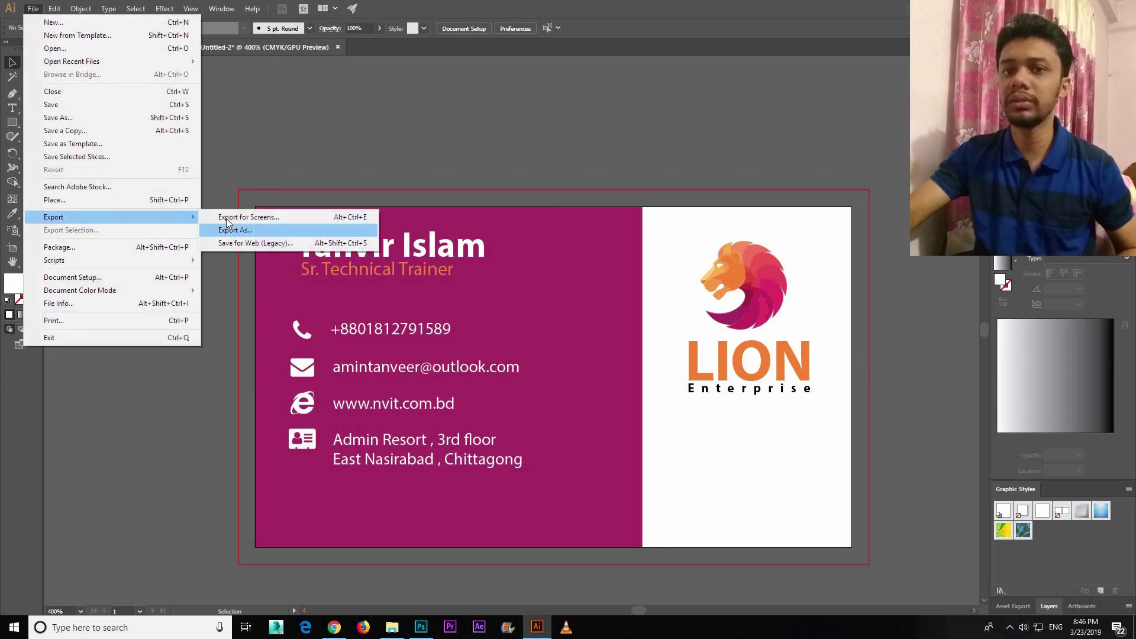
left_click(226, 218)
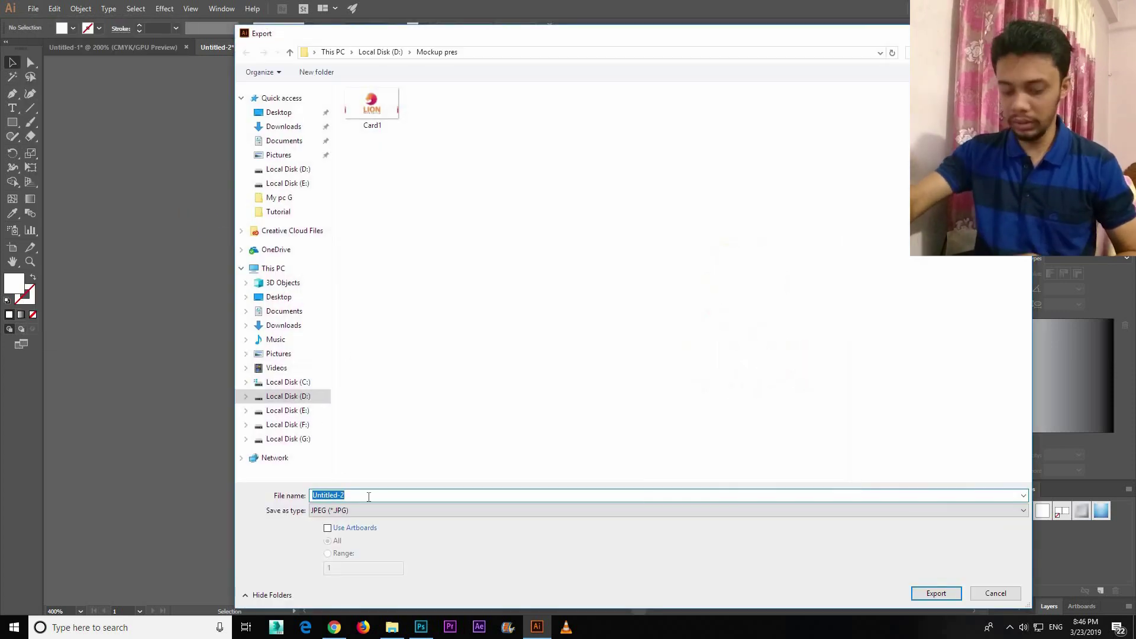
type("card")
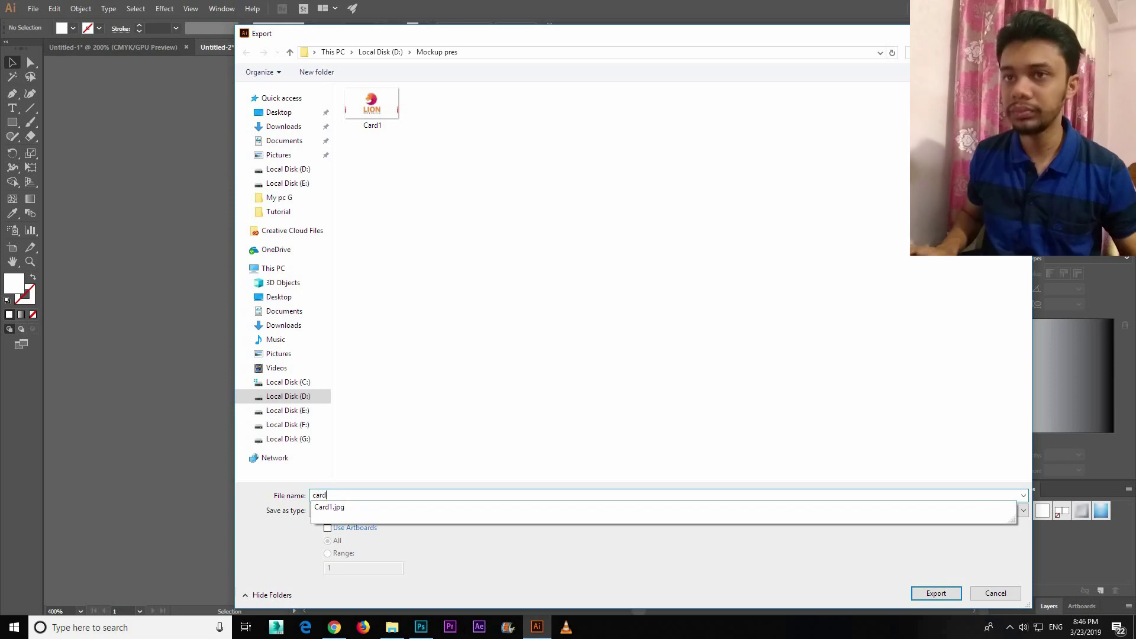
type("2")
key("Return")
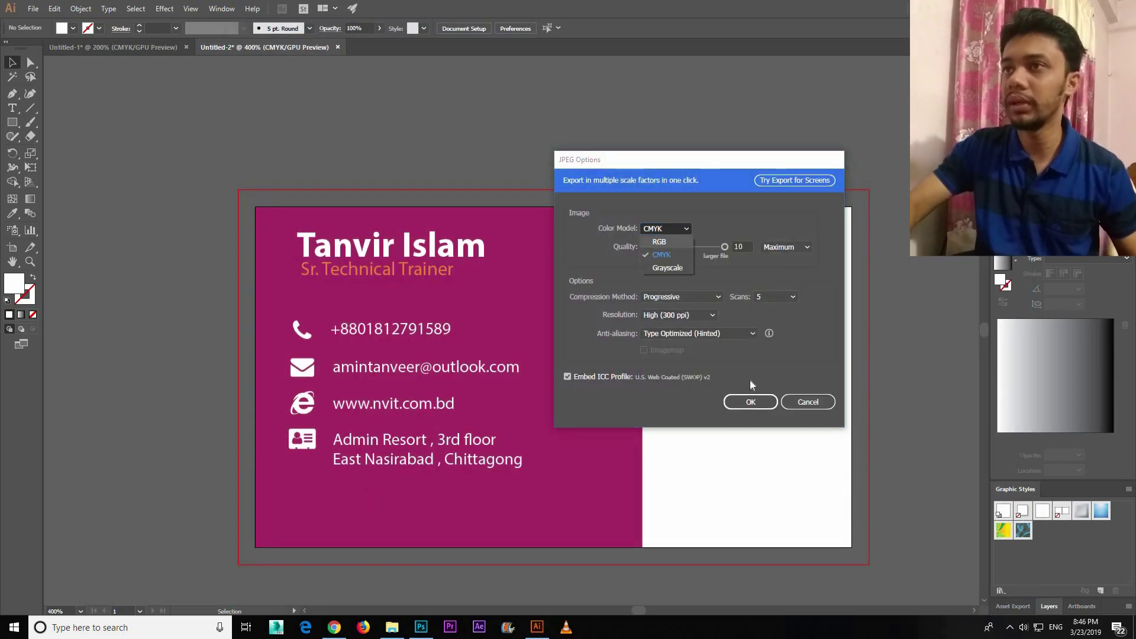
left_click(751, 402)
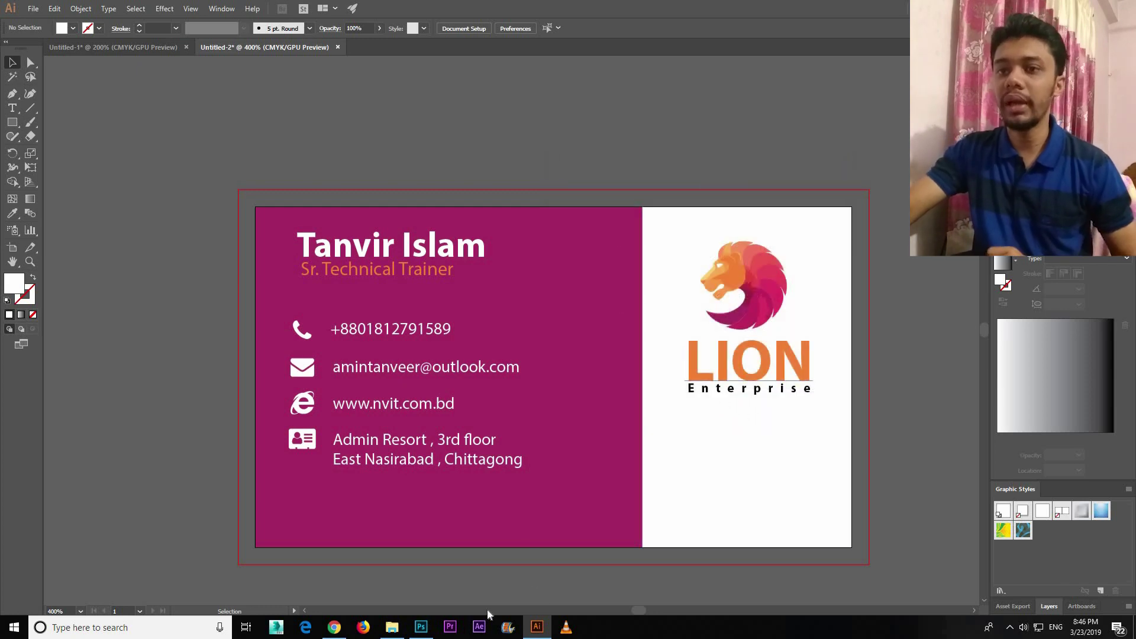
Bring up the business-card mockup in Photoshop and expand its layer group.
left_click(421, 626)
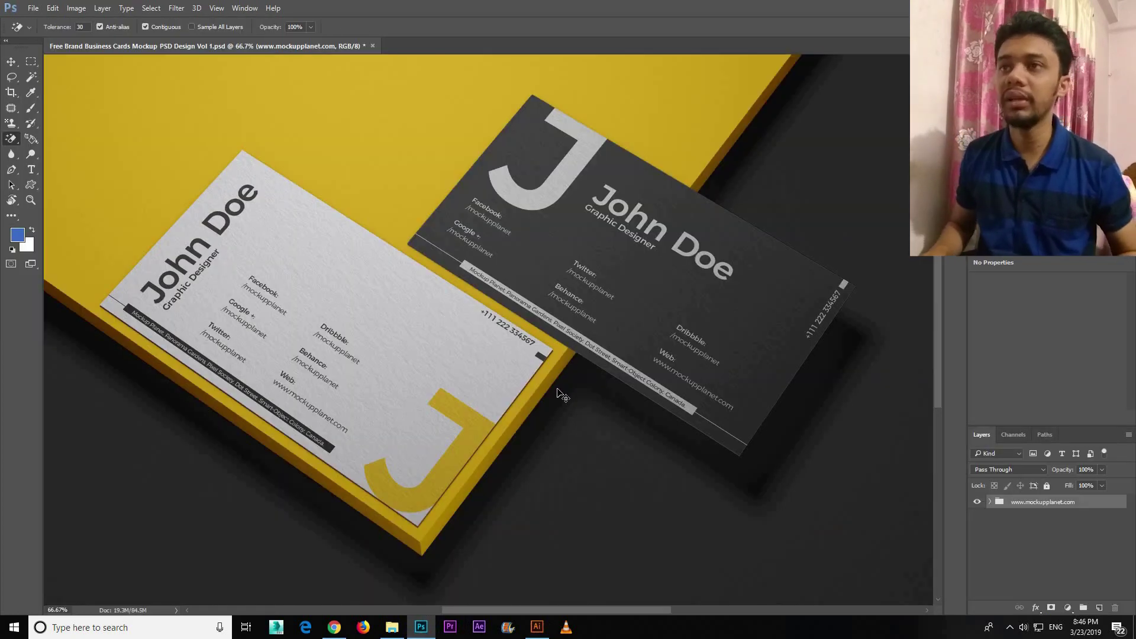
key("ctrl+minus")
key("ctrl+minus")
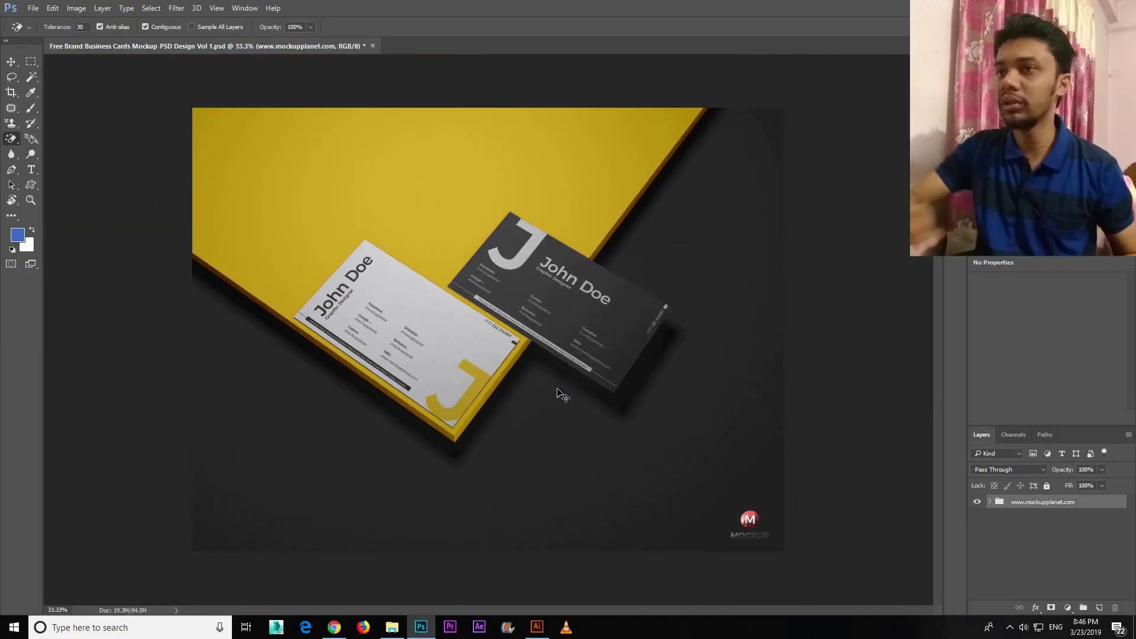
key("ctrl+plus")
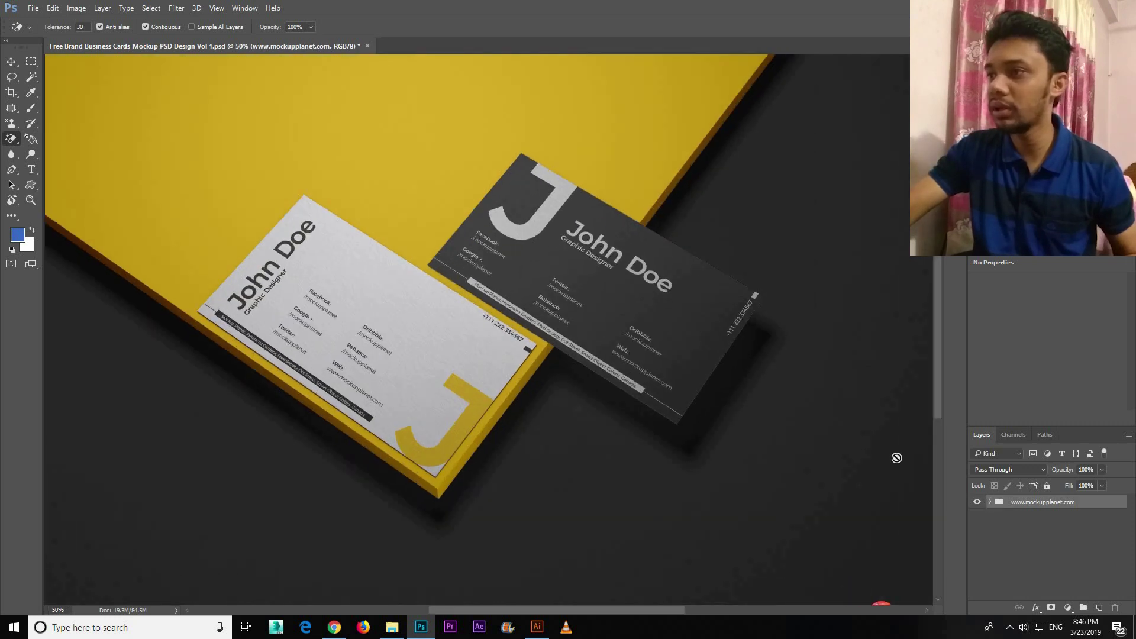
left_click(989, 502)
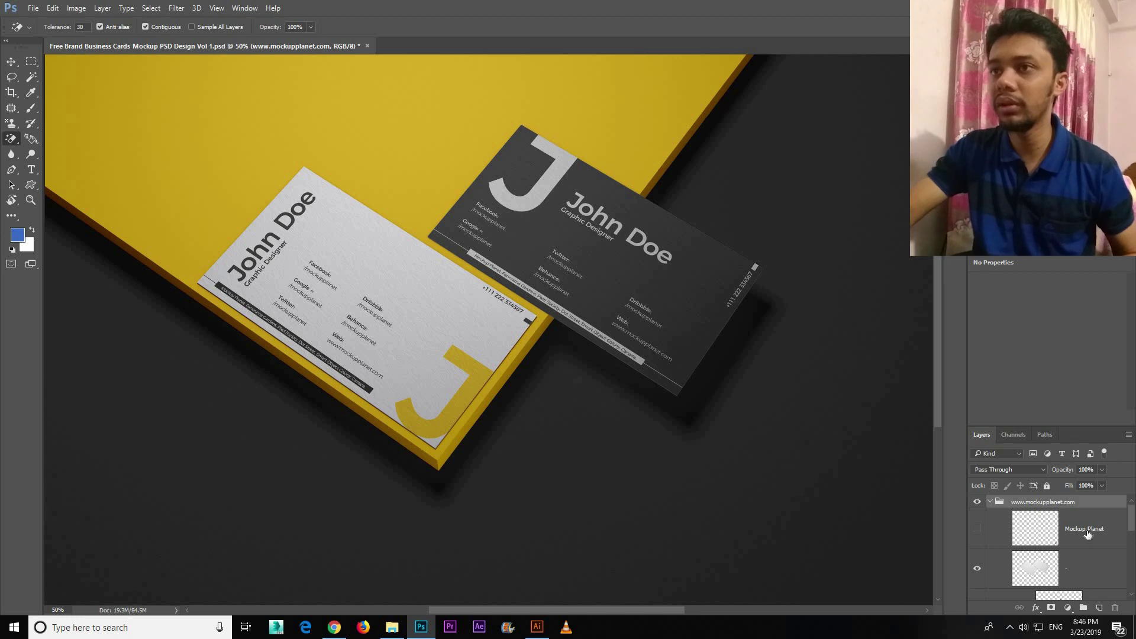
scroll(1087, 534, "down", 3)
scroll(1086, 540, "down", 3)
scroll(1076, 527, "up", 1)
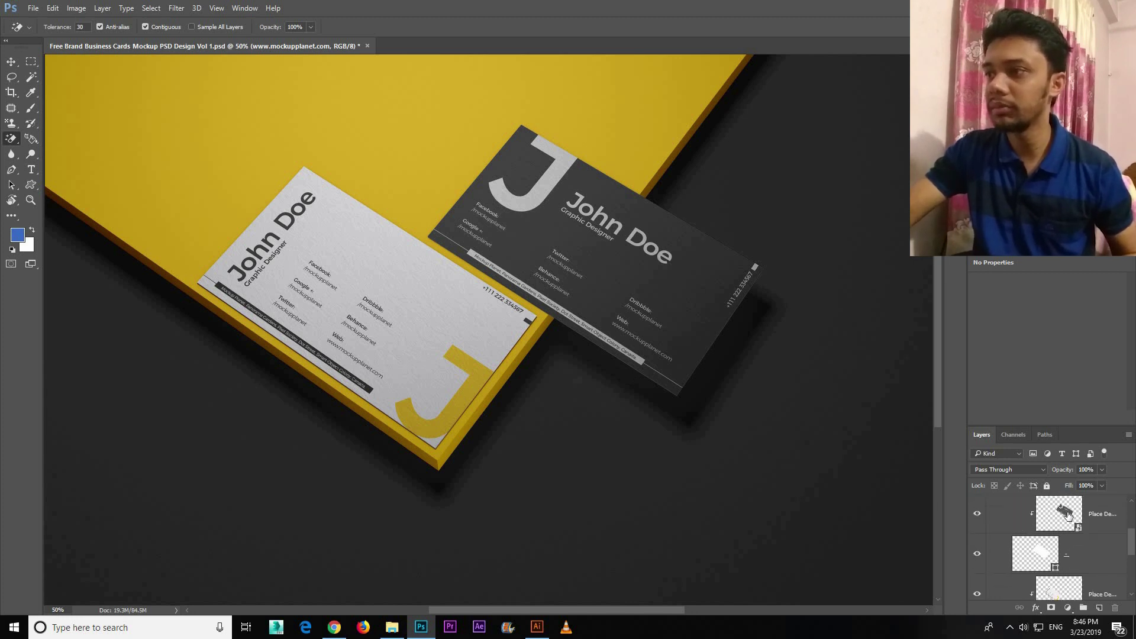
Identify the dark card's Place Design Here layer by toggling visibility and open its smart object.
left_click(1006, 515)
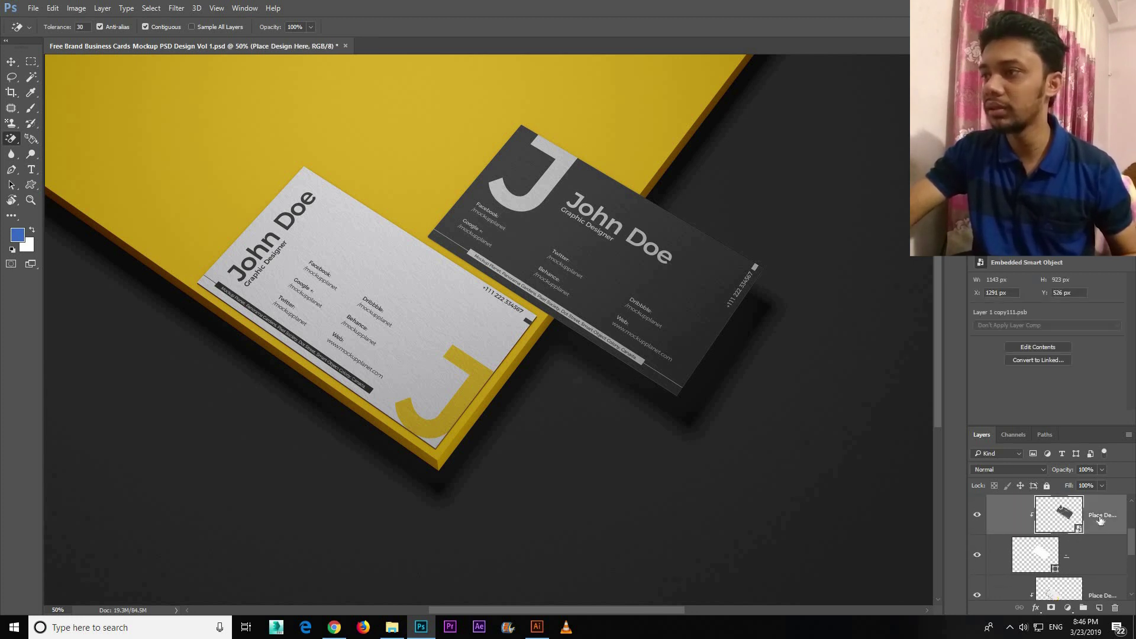
left_click(977, 515)
left_click(977, 514)
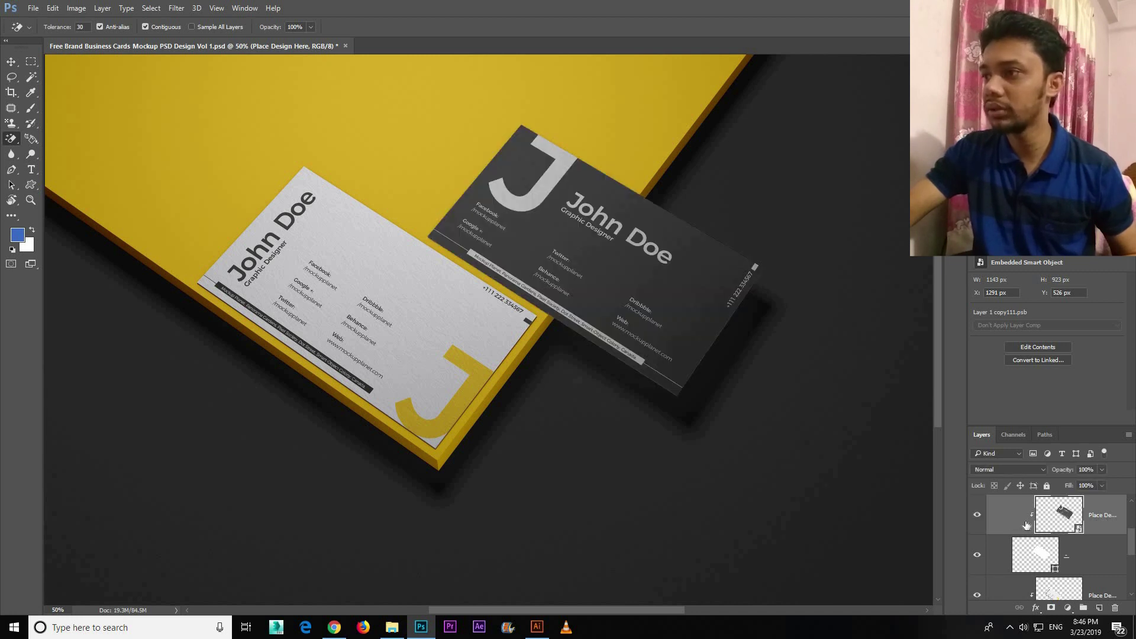
scroll(975, 556, "down", 3)
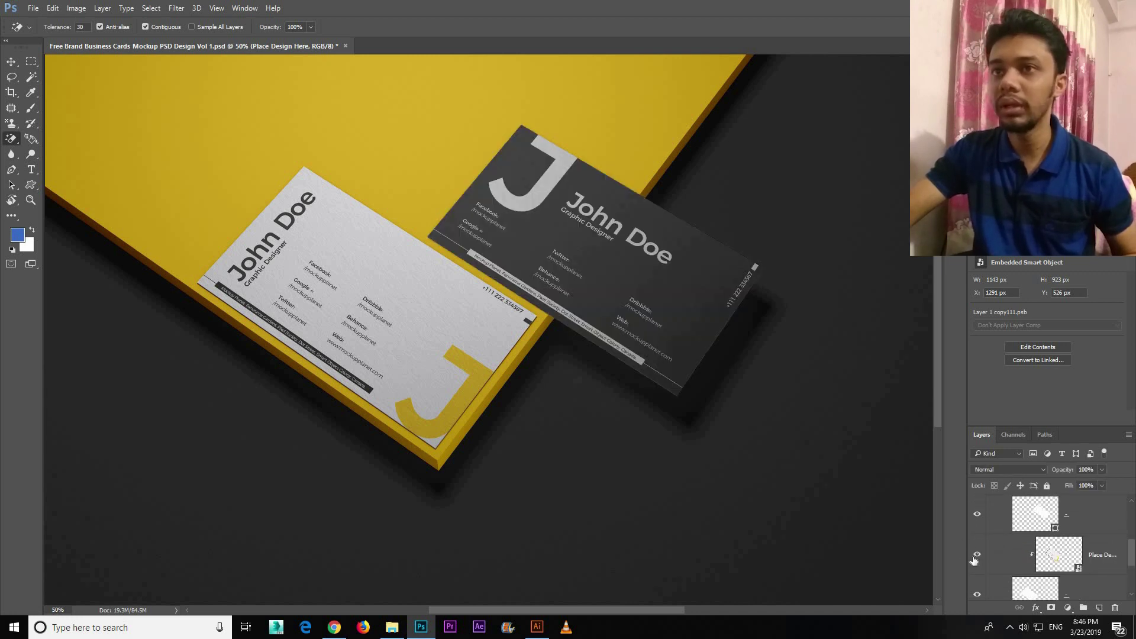
left_click(974, 556)
scroll(1042, 543, "up", 3)
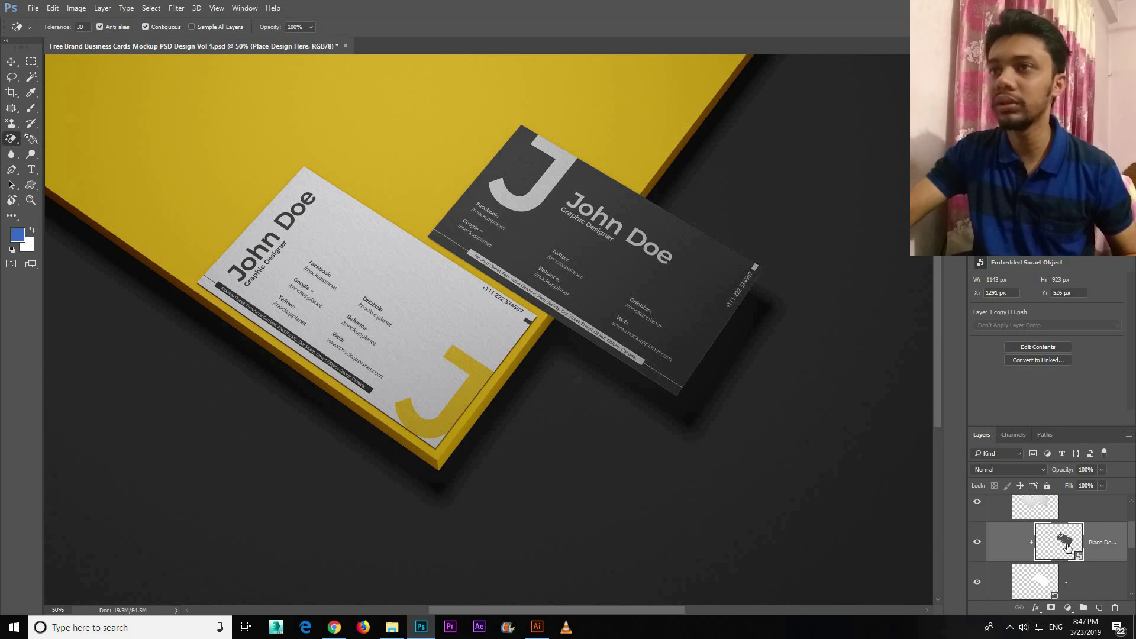
double_click(1067, 543)
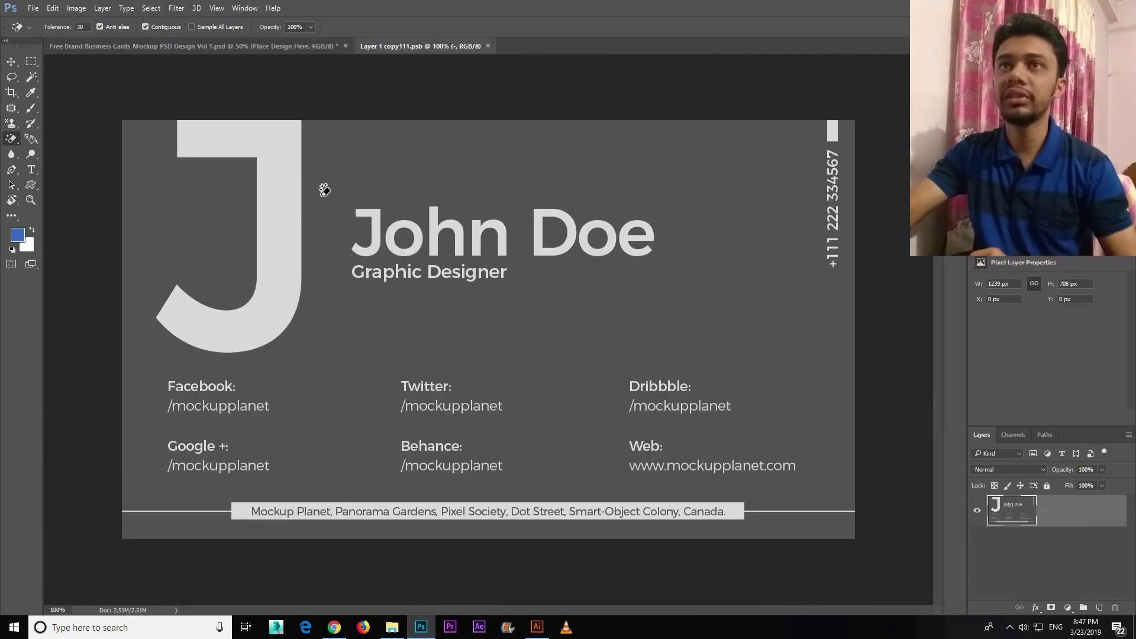
Bring Card1.jpg from Explorer into Photoshop and move the LION Enterprise image onto the card design.
left_click(286, 47)
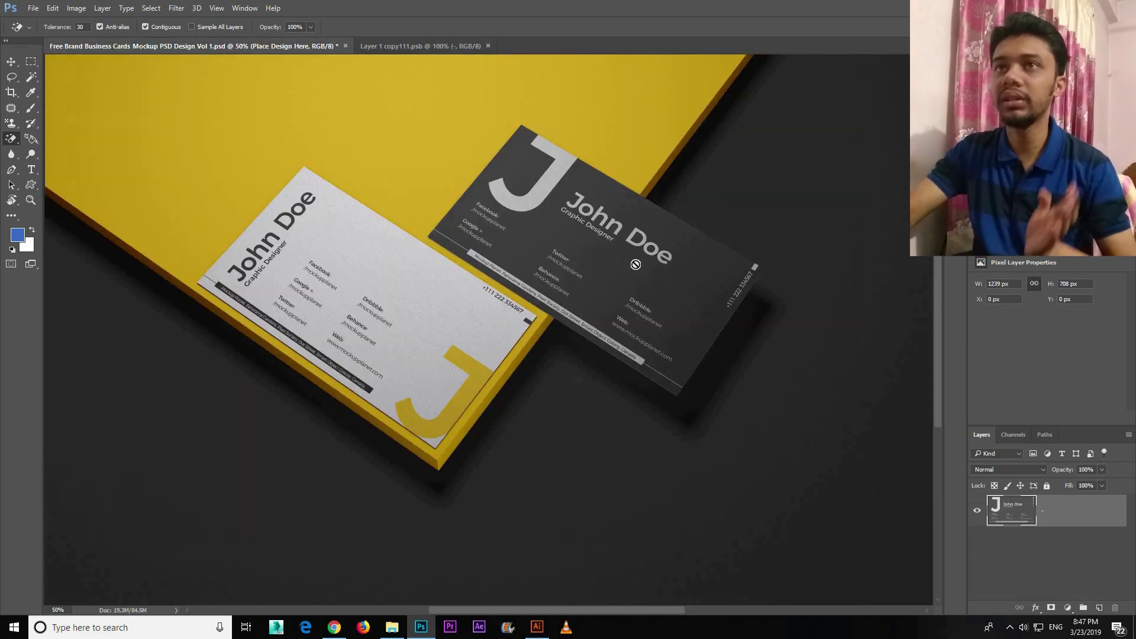
left_click(394, 48)
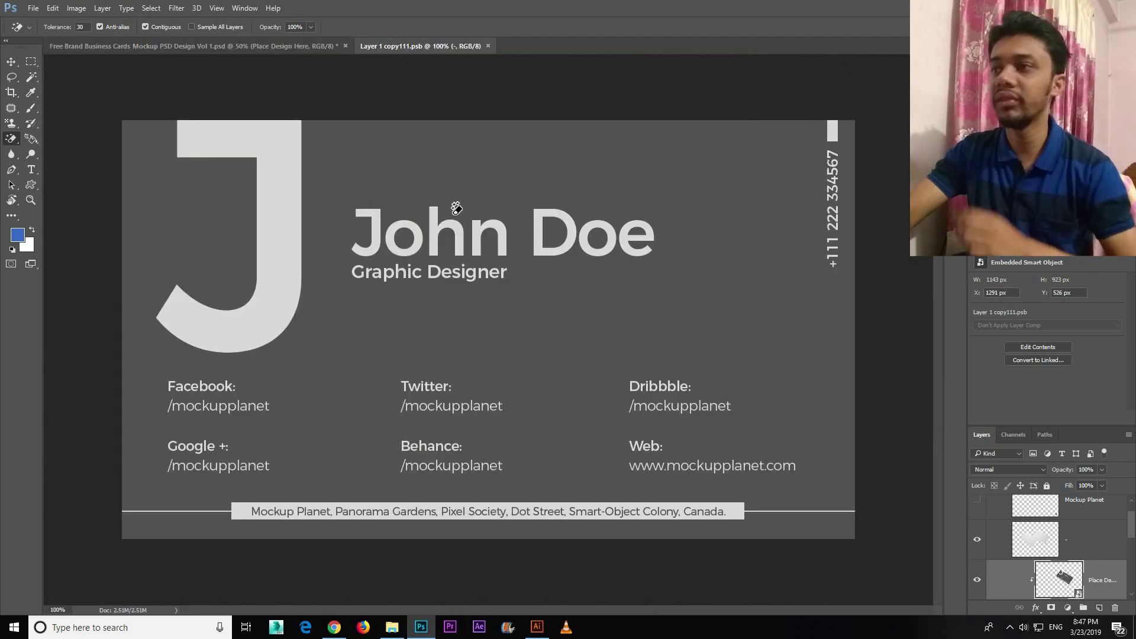
left_click(391, 627)
mouse_move(133, 127)
left_mouse_down()
mouse_move(427, 628)
mouse_move(418, 70)
left_mouse_up()
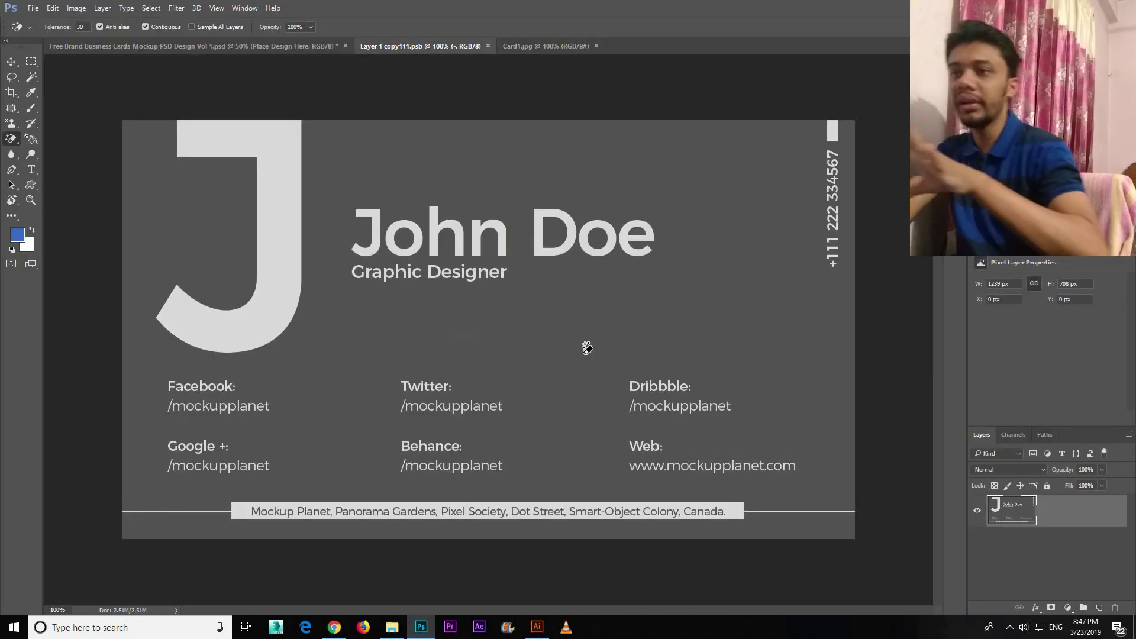
left_click(517, 46)
left_click(9, 62)
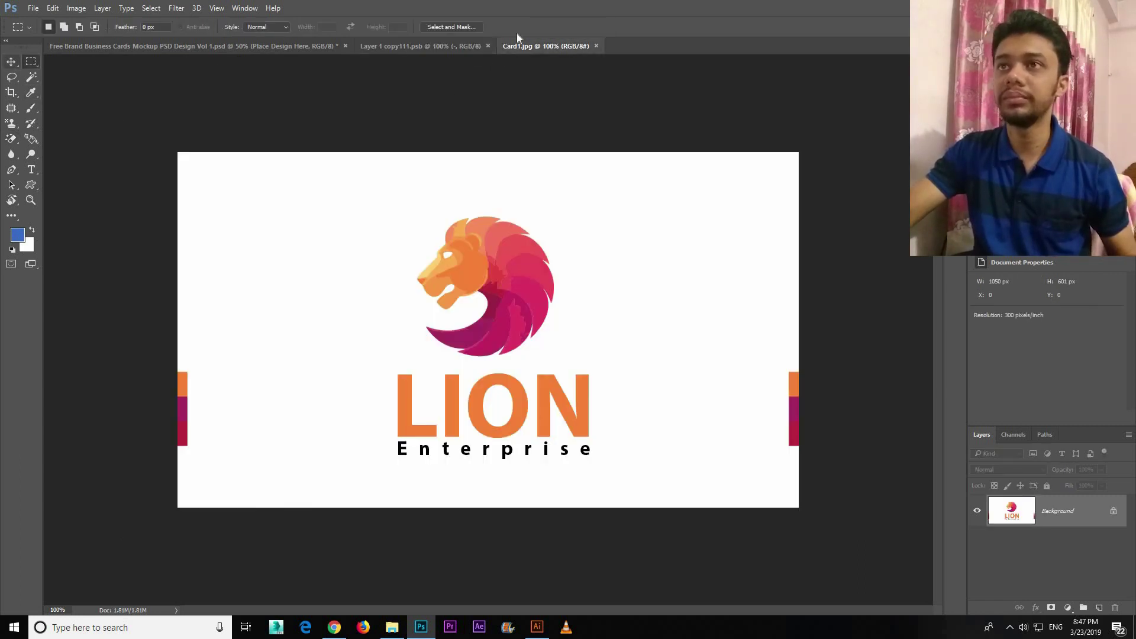
left_click_drag(533, 46, 273, 135)
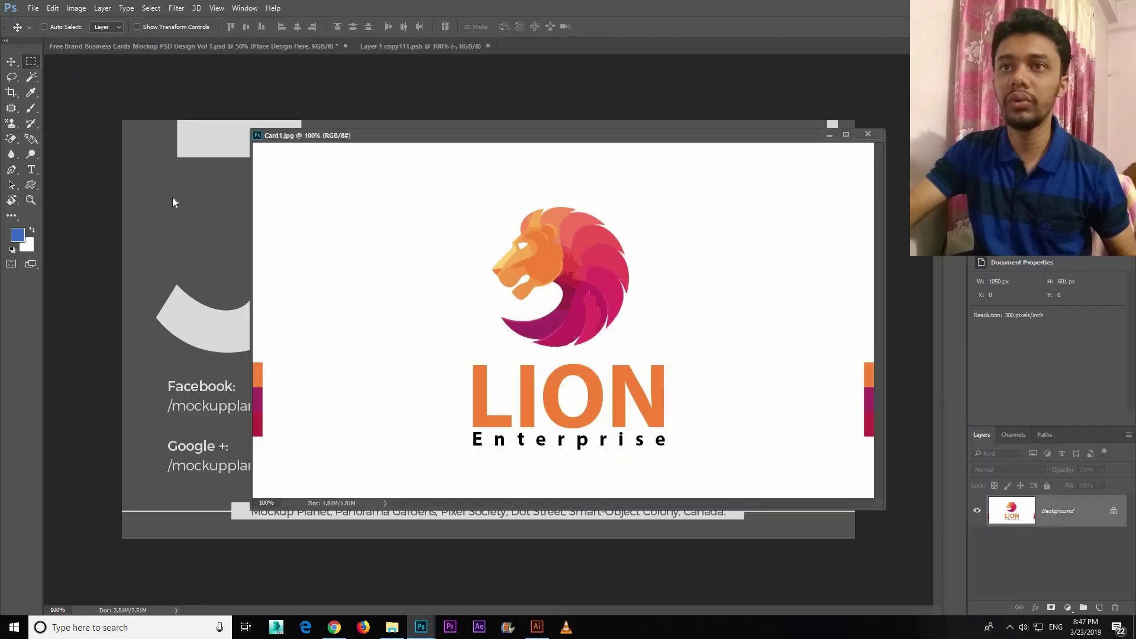
left_click_drag(244, 301, 239, 305)
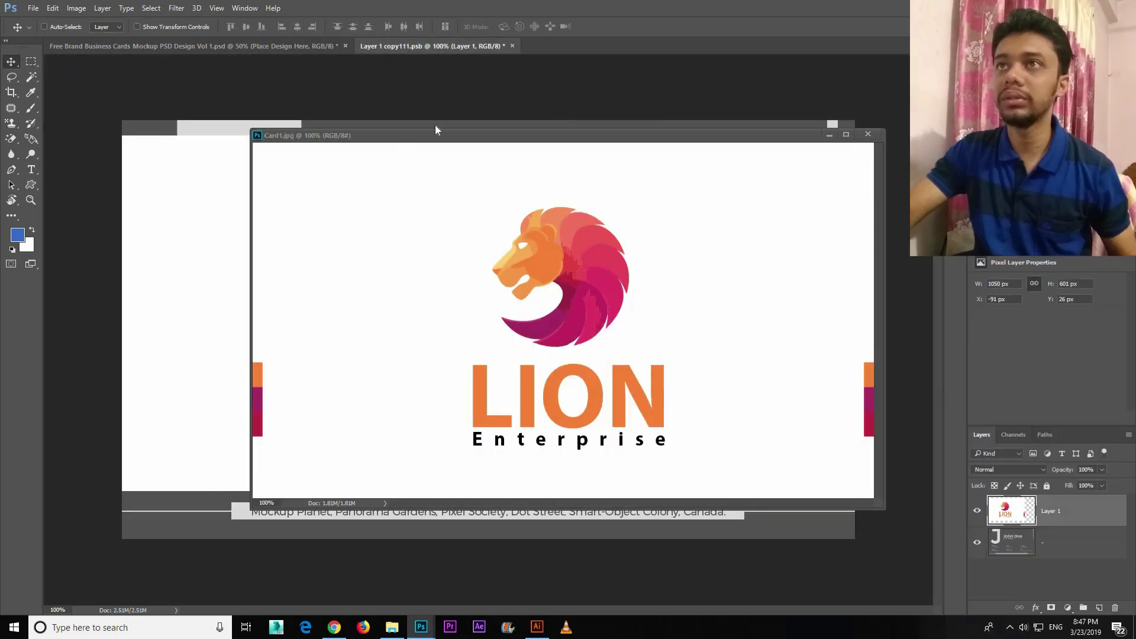
mouse_move(436, 134)
left_mouse_down()
mouse_move(457, 48)
mouse_move(532, 45)
left_mouse_up()
left_click(431, 45)
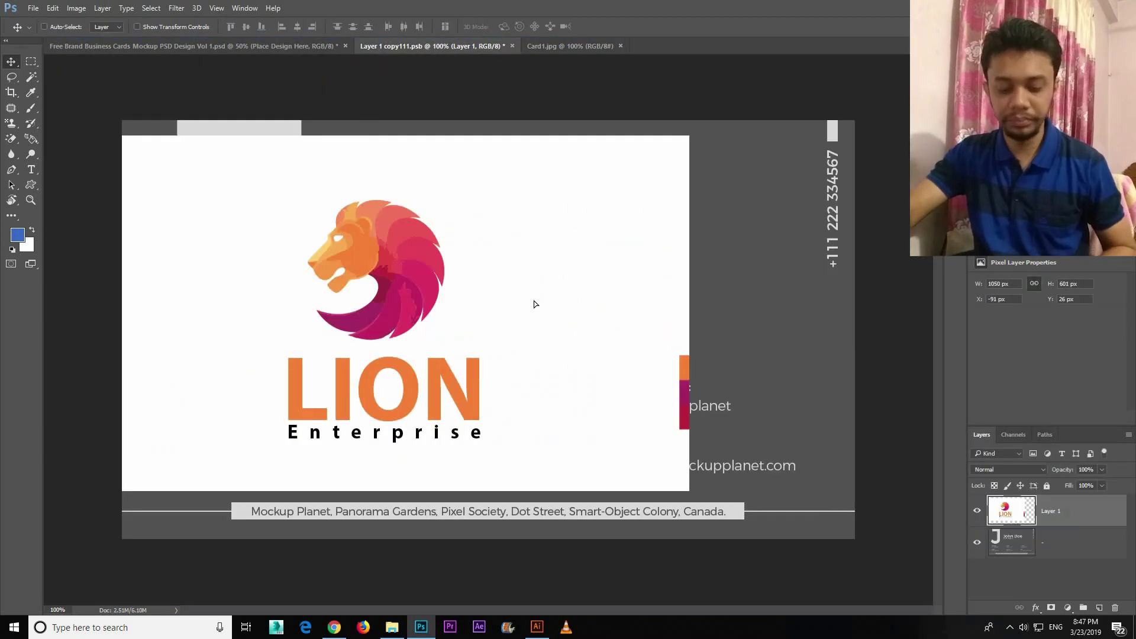
mouse_move(413, 299)
left_mouse_down()
mouse_move(508, 296)
mouse_move(473, 278)
left_mouse_up()
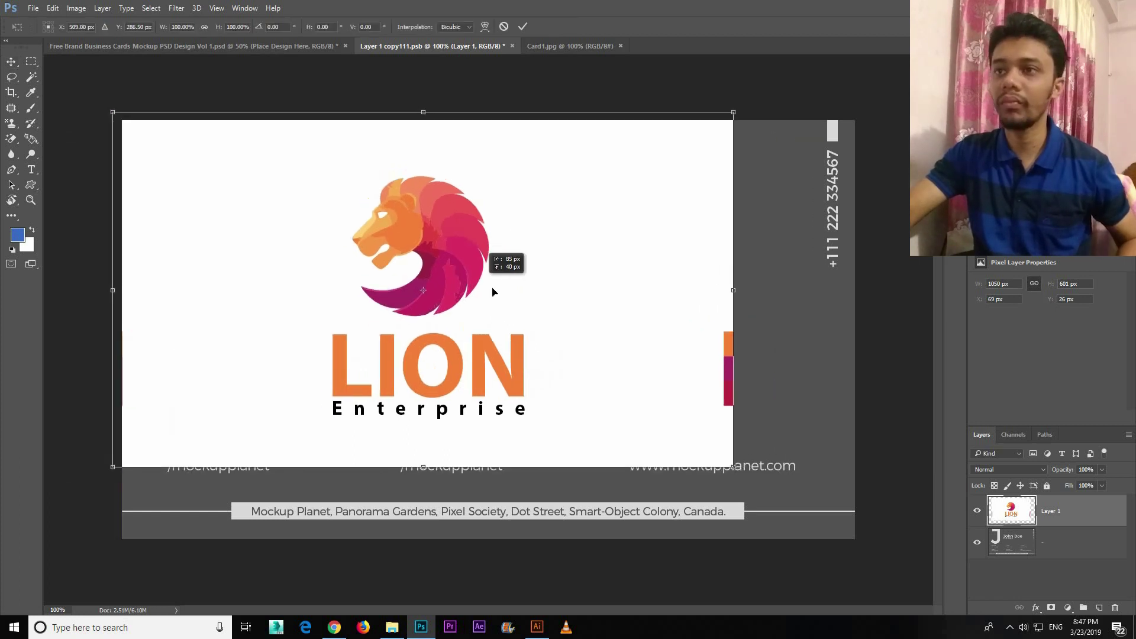
Free-transform the lion image to fill the whole card canvas and nudge it up one pixel.
key("ctrl+t")
left_click_drag(808, 506, 766, 438)
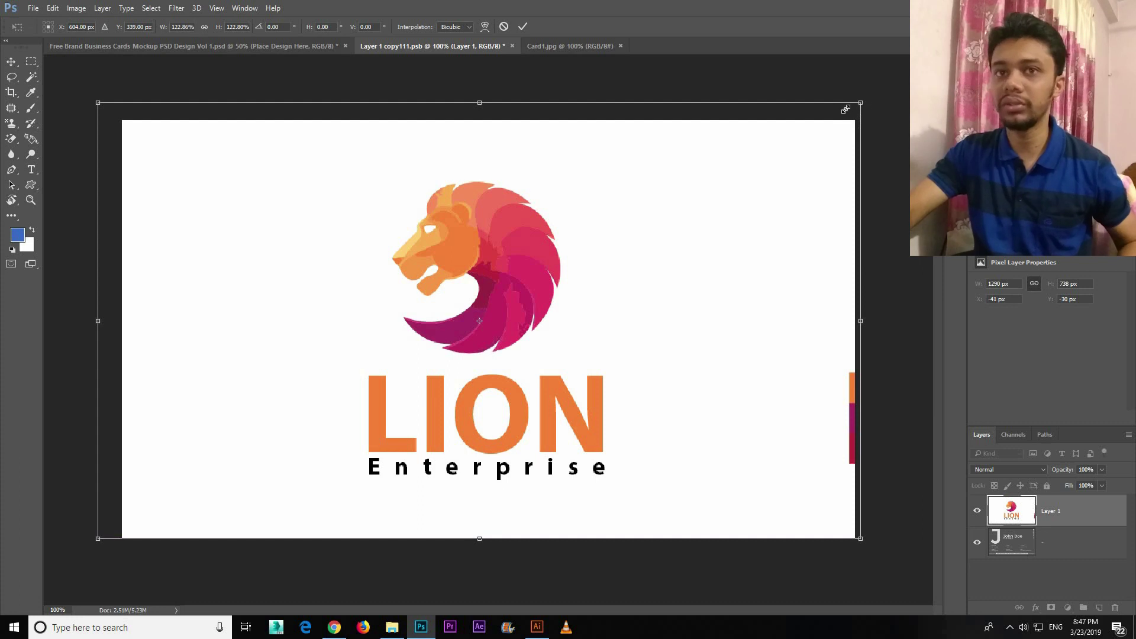
left_click_drag(845, 109, 772, 198)
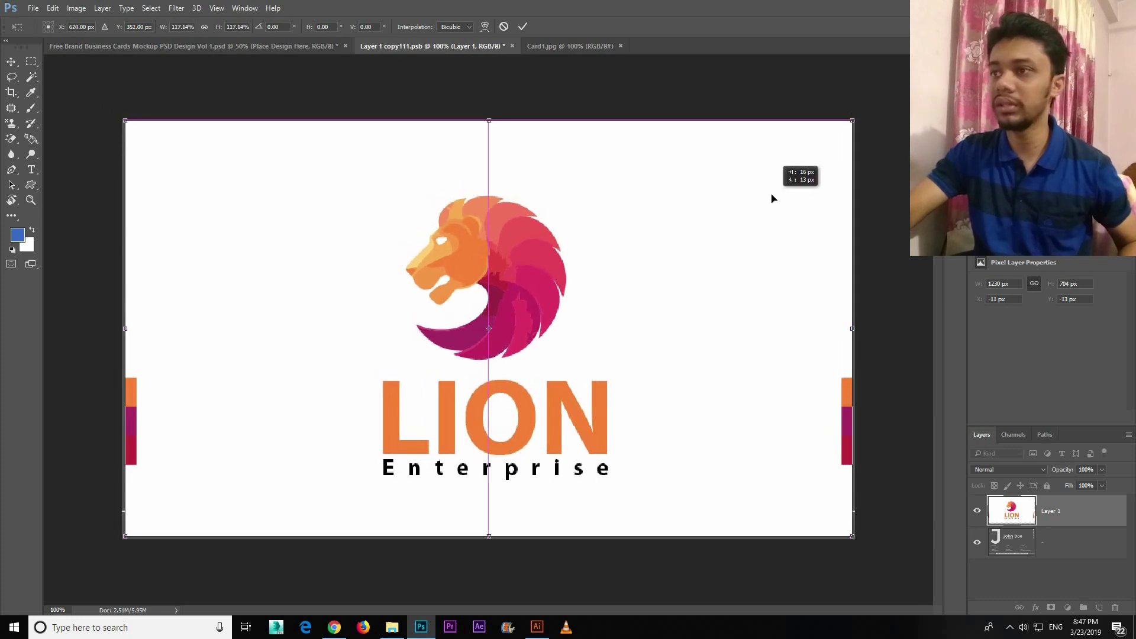
left_click_drag(856, 543, 858, 542)
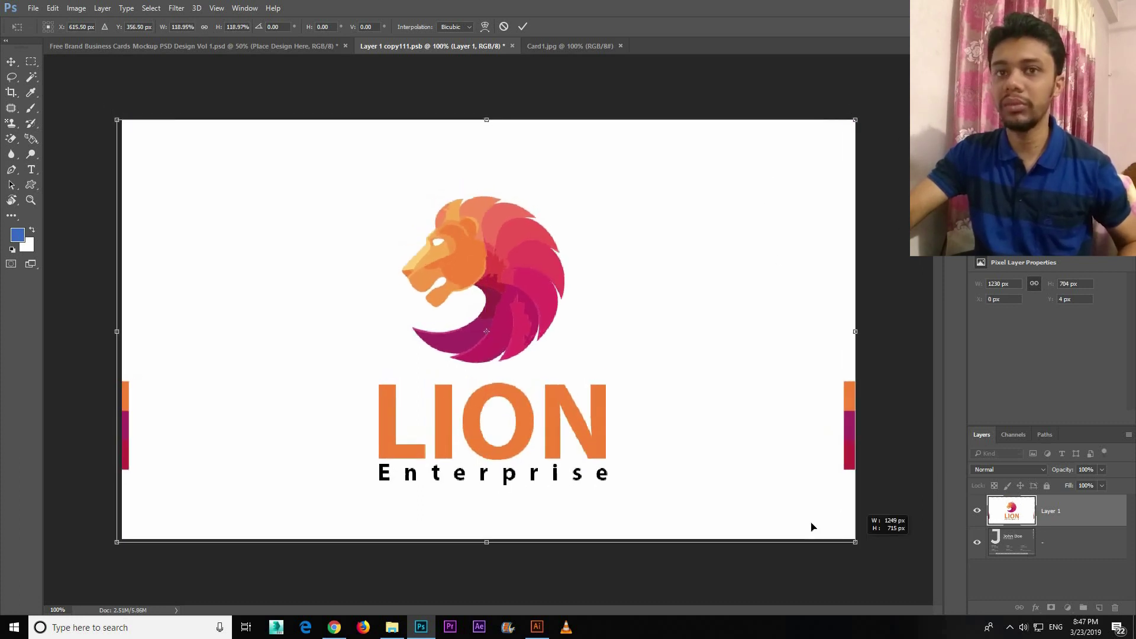
key("Return")
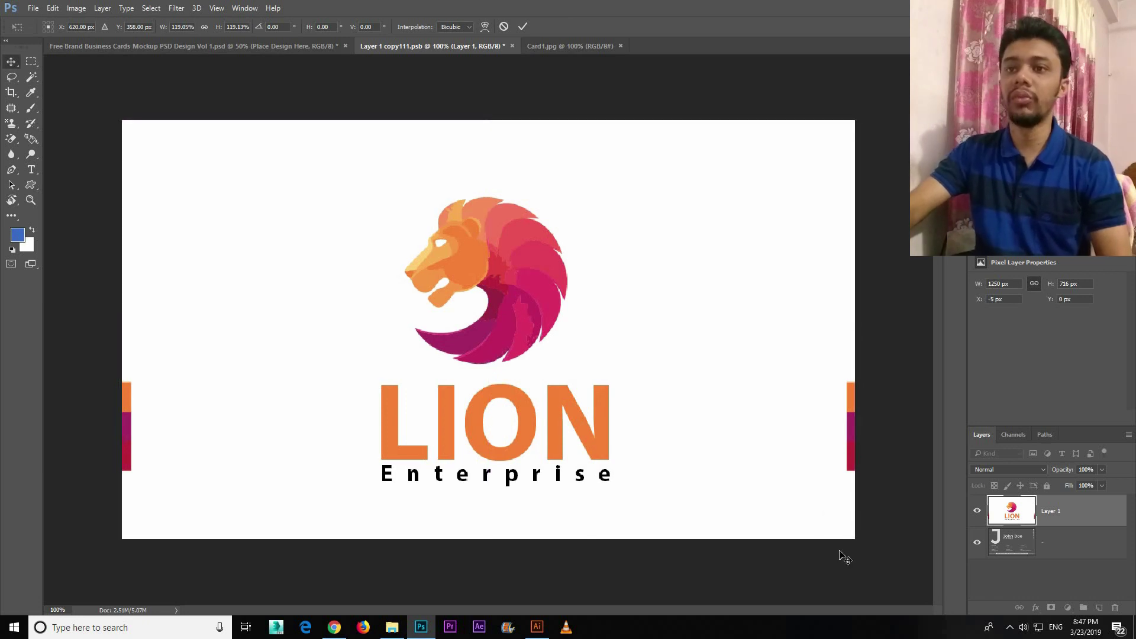
key("Up")
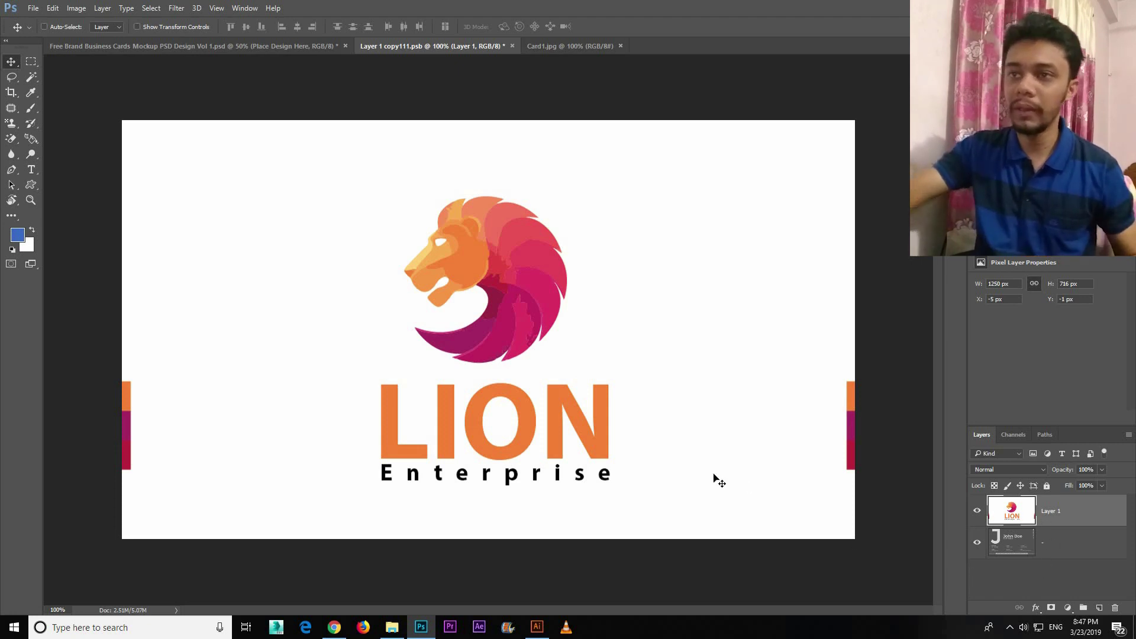
Save the smart object and return to the mockup to see the updated card.
key("ctrl")
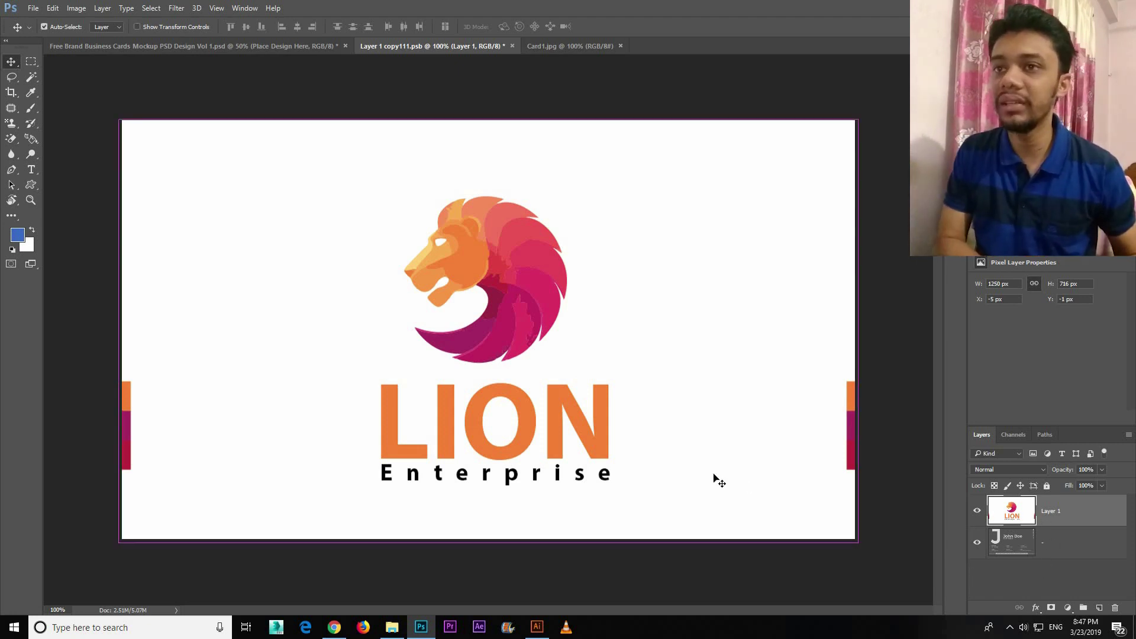
key("ctrl+s")
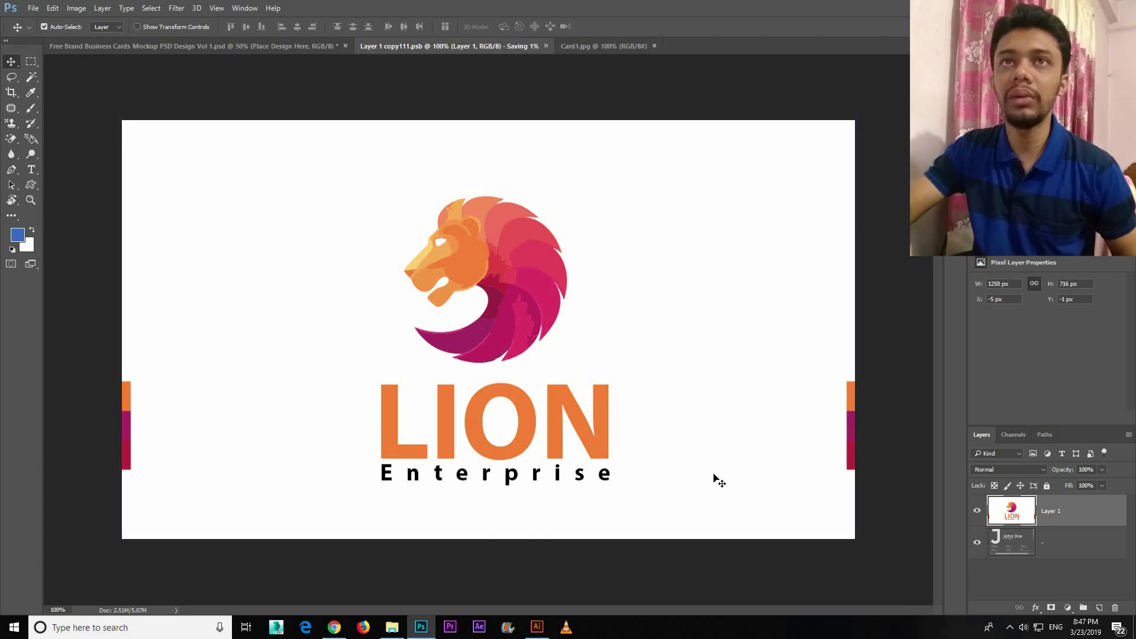
left_click(175, 47)
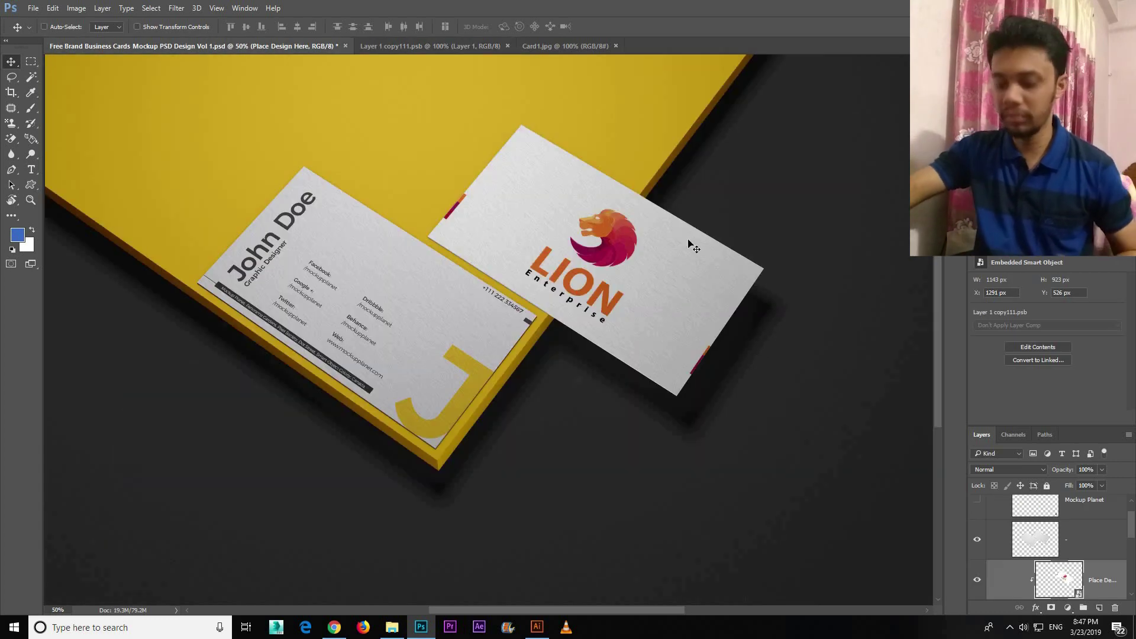
Show and select the back card's design layer, then open its smart object Layer 1121211.psb.
key("ctrl+plus")
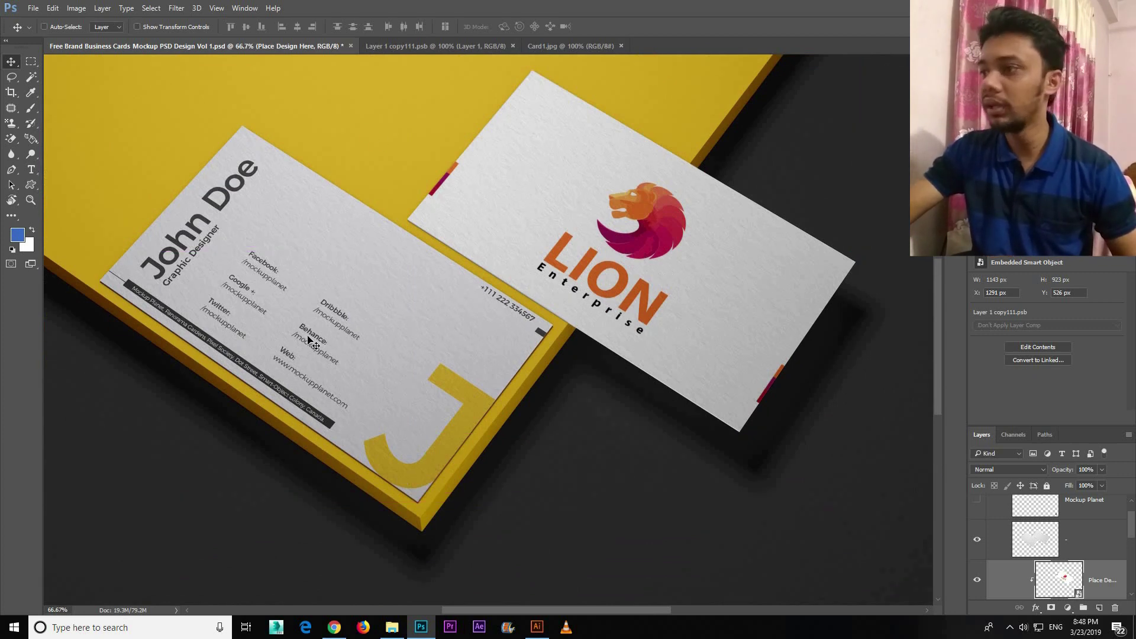
scroll(1076, 548, "down", 1)
scroll(1006, 574, "down", 1)
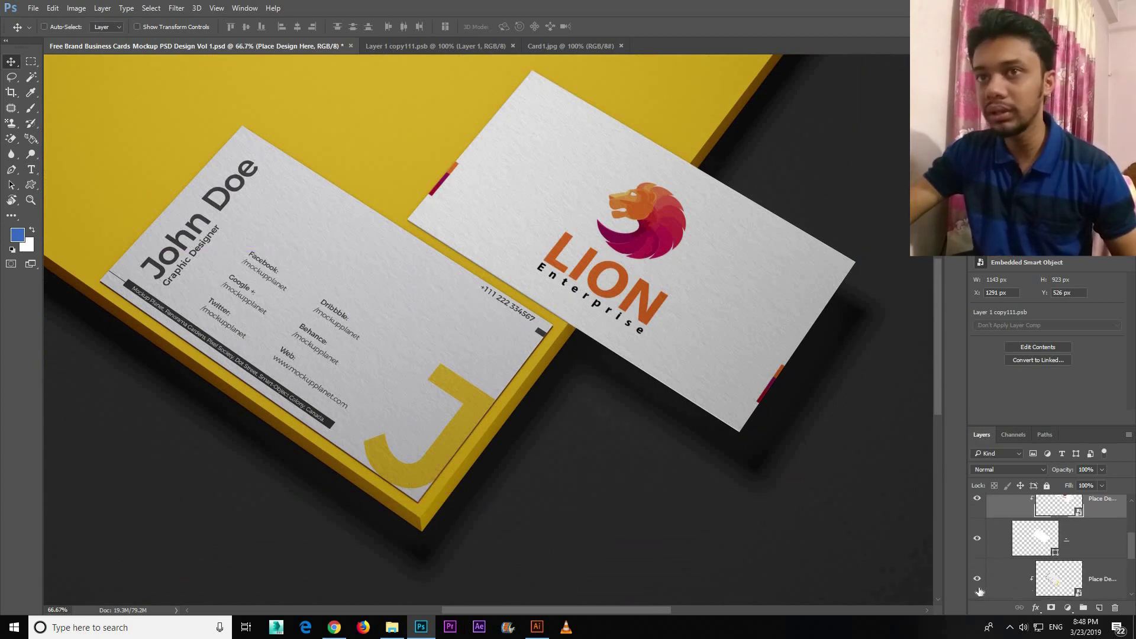
left_click(977, 579)
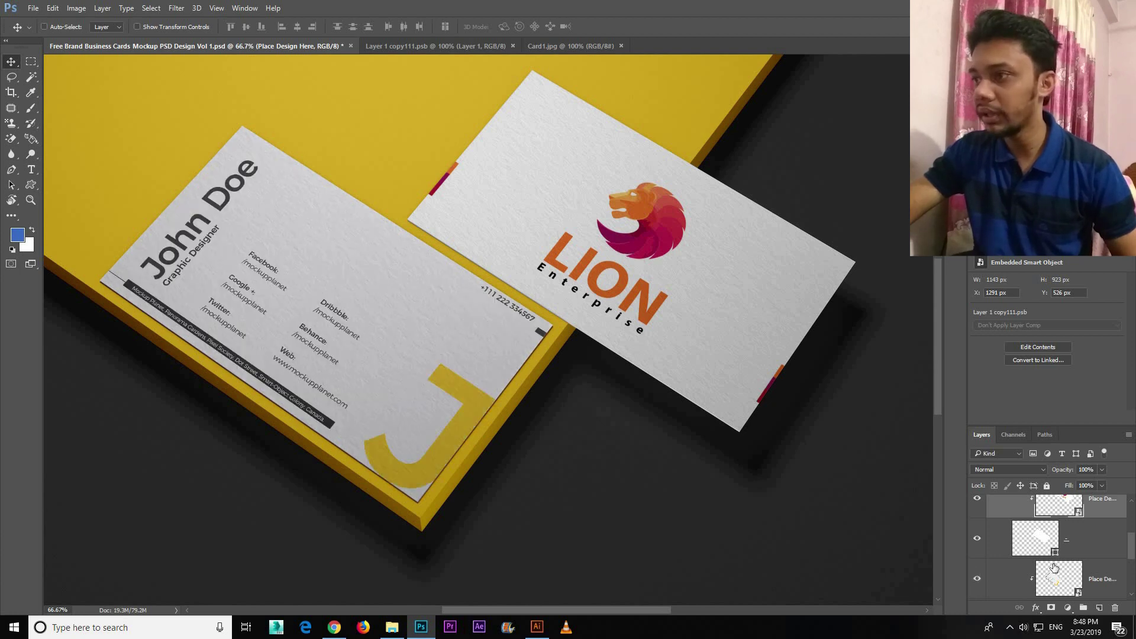
left_click(1050, 568)
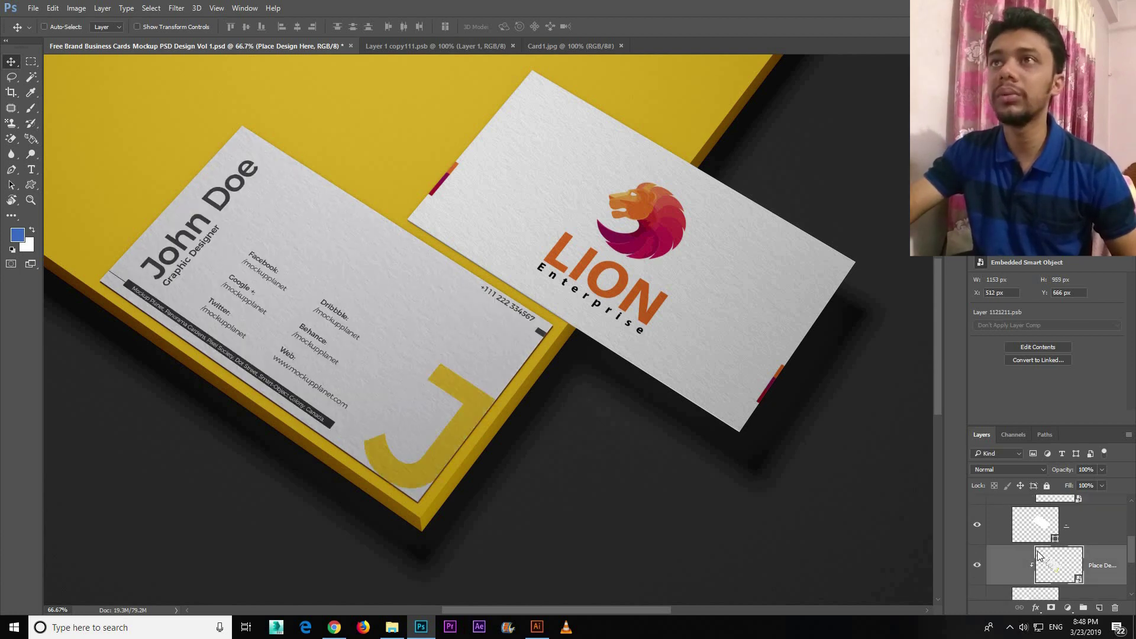
double_click(1037, 554)
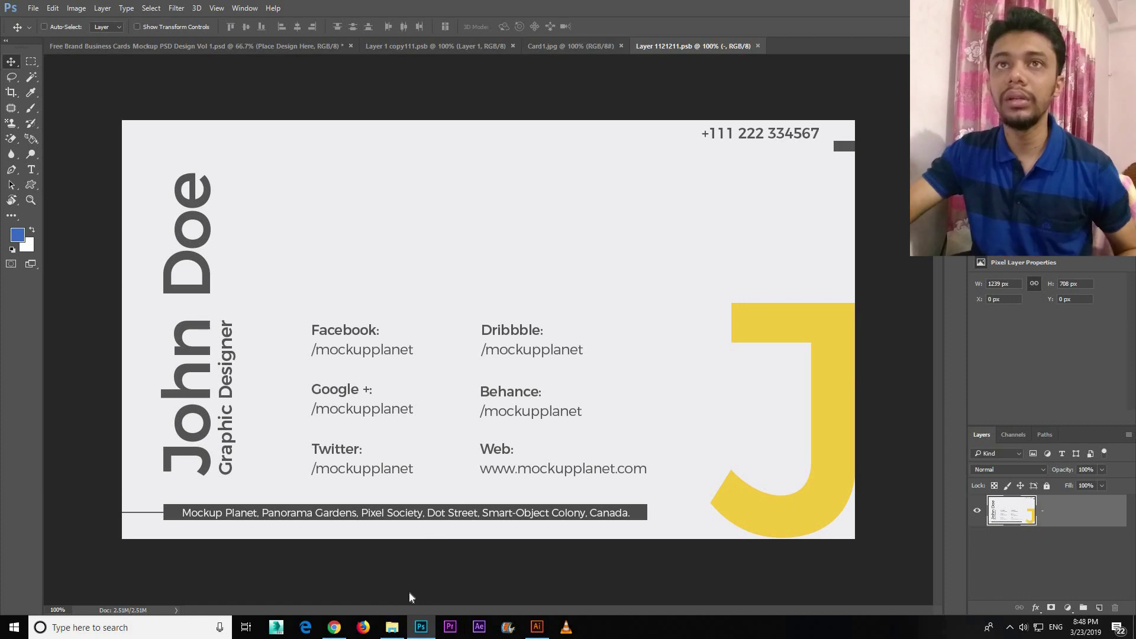
Drag card2.jpg from Explorer into the back-card smart object document.
left_click(392, 627)
left_click_drag(198, 126, 792, 44)
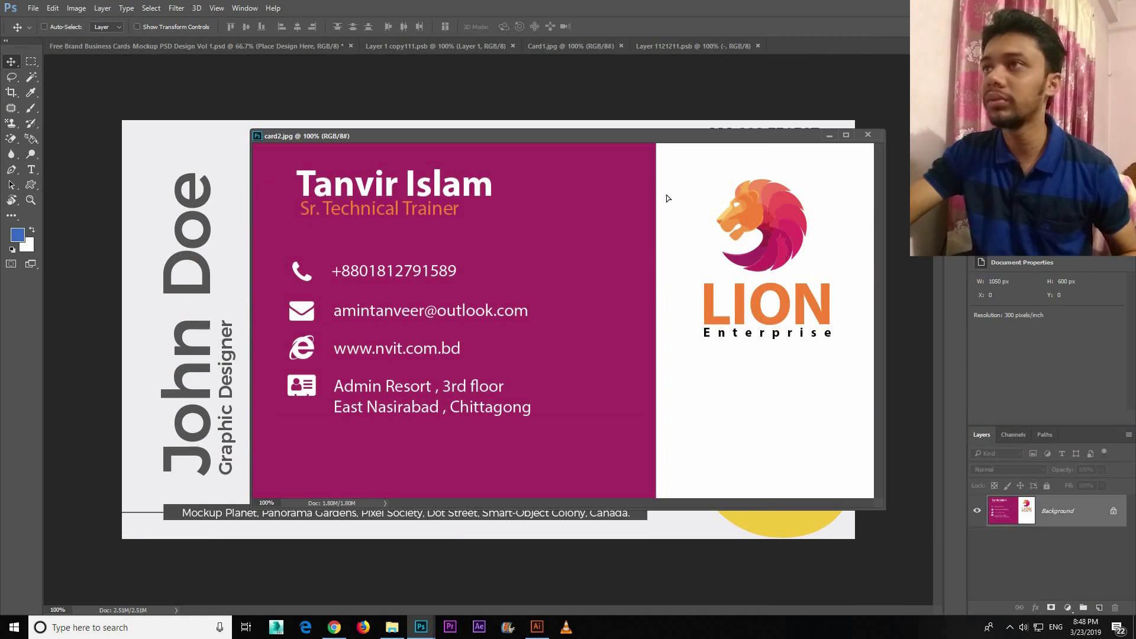
left_click_drag(666, 194, 411, 268)
Scale the magenta card2 image to cover the whole canvas, apply it, and save.
key("ctrl+t")
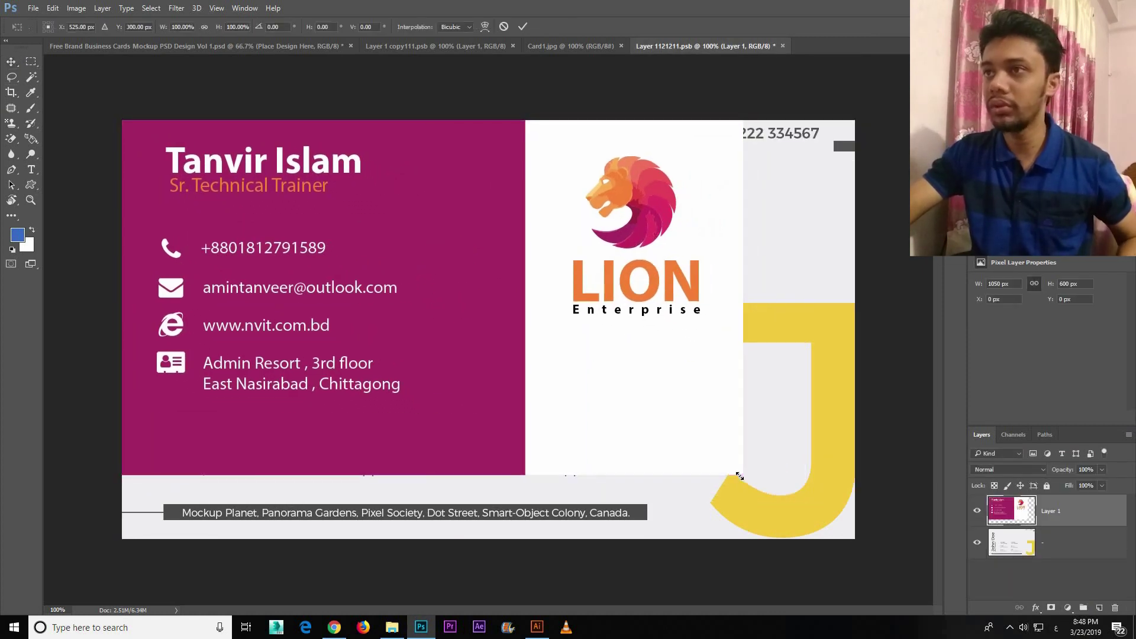
mouse_move(740, 476)
left_mouse_down()
mouse_move(763, 455)
mouse_move(807, 481)
left_mouse_up()
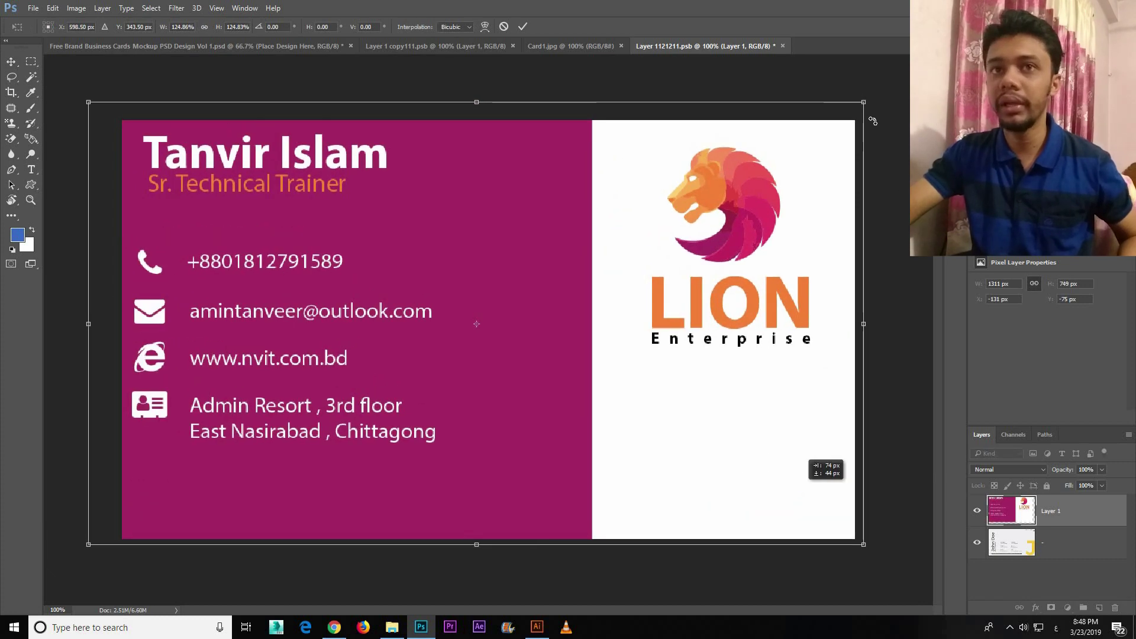
left_click_drag(853, 111, 853, 113)
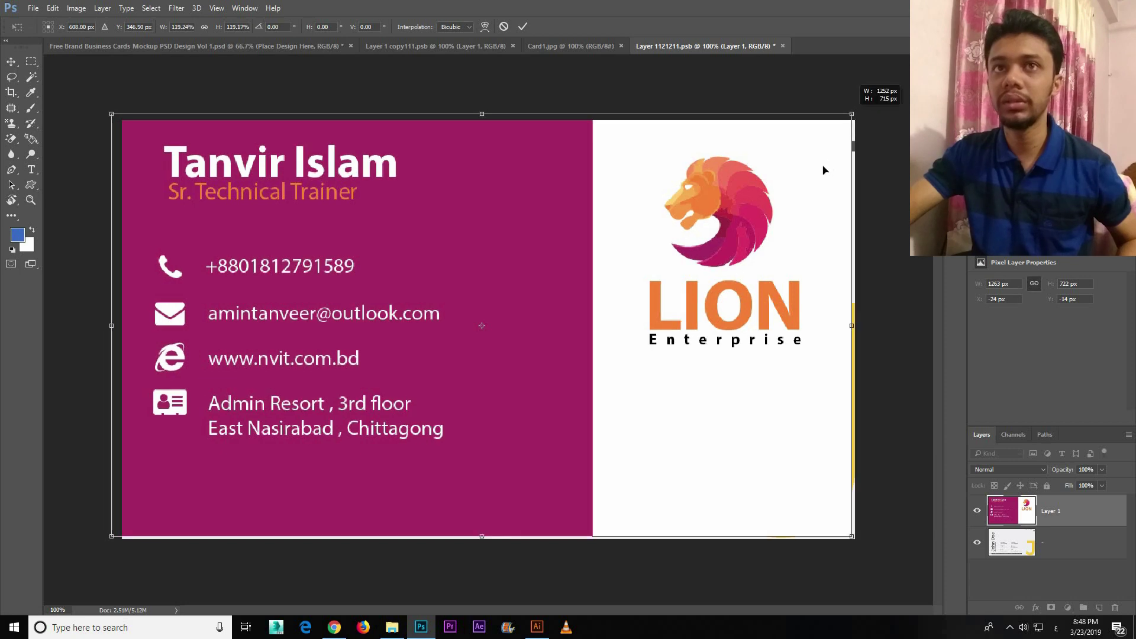
left_click_drag(830, 173, 837, 179)
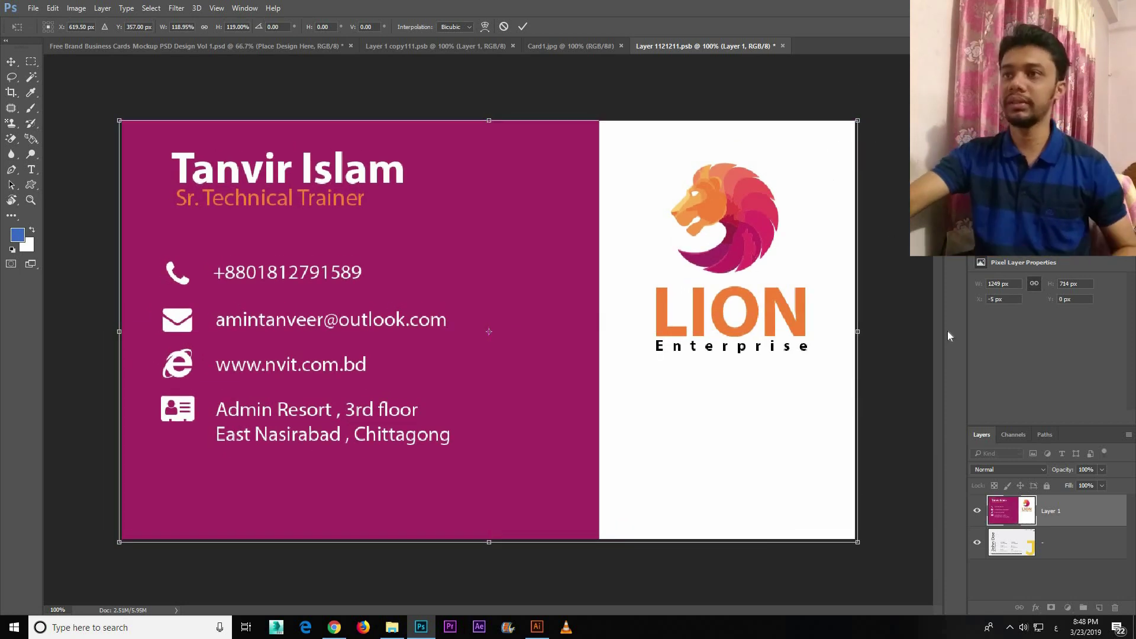
key("Return")
key("ctrl+s")
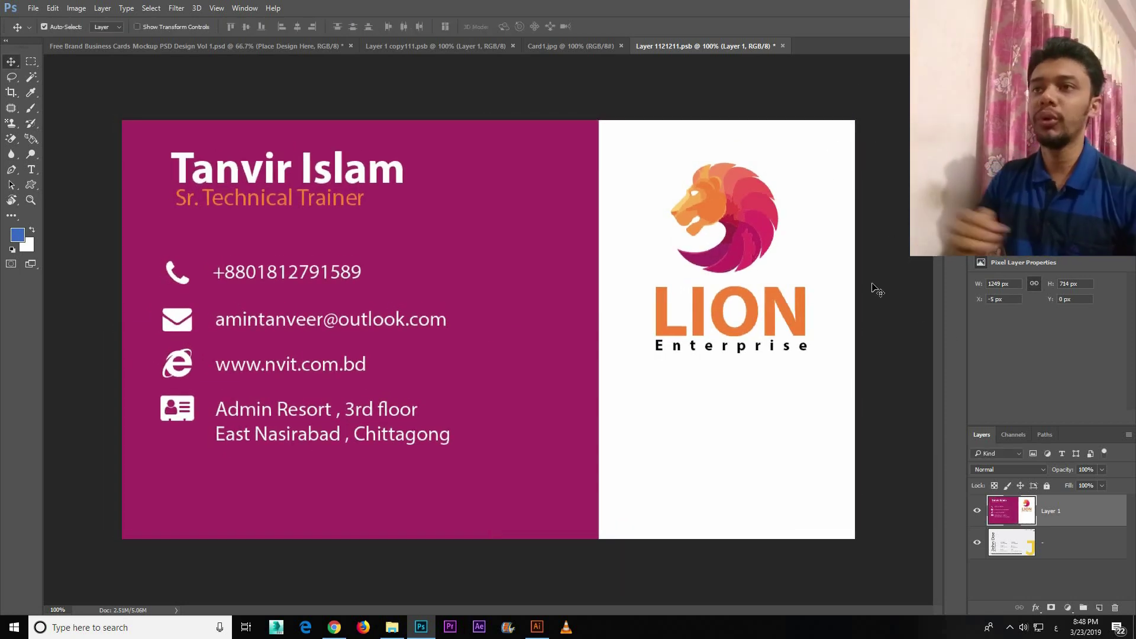
left_click(208, 45)
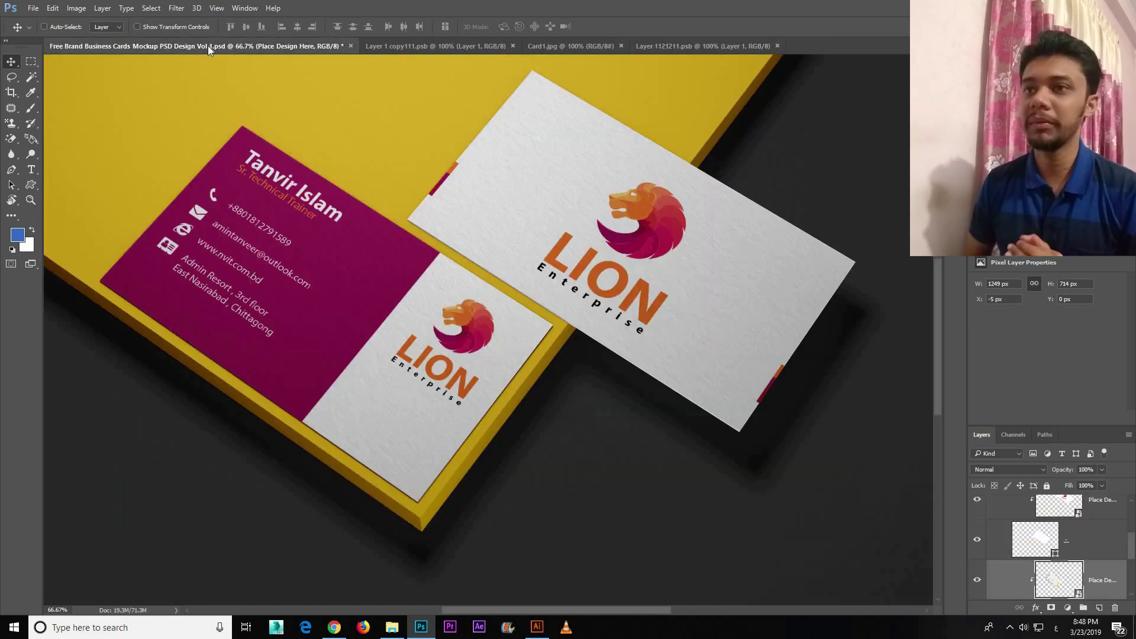
key("ctrl+minus")
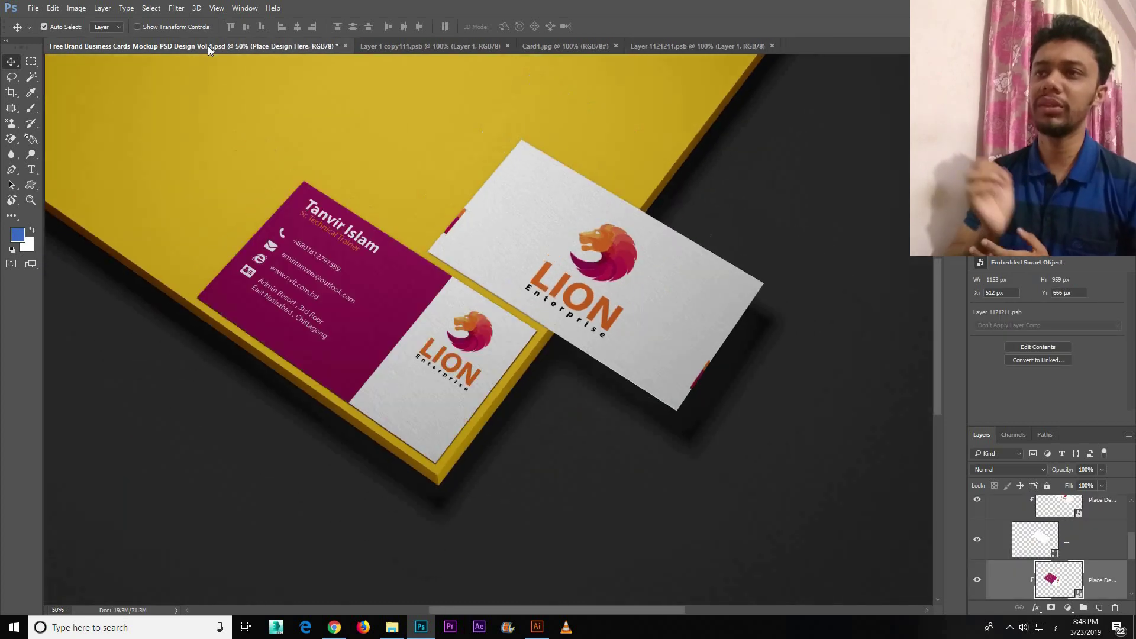
key("ctrl+minus")
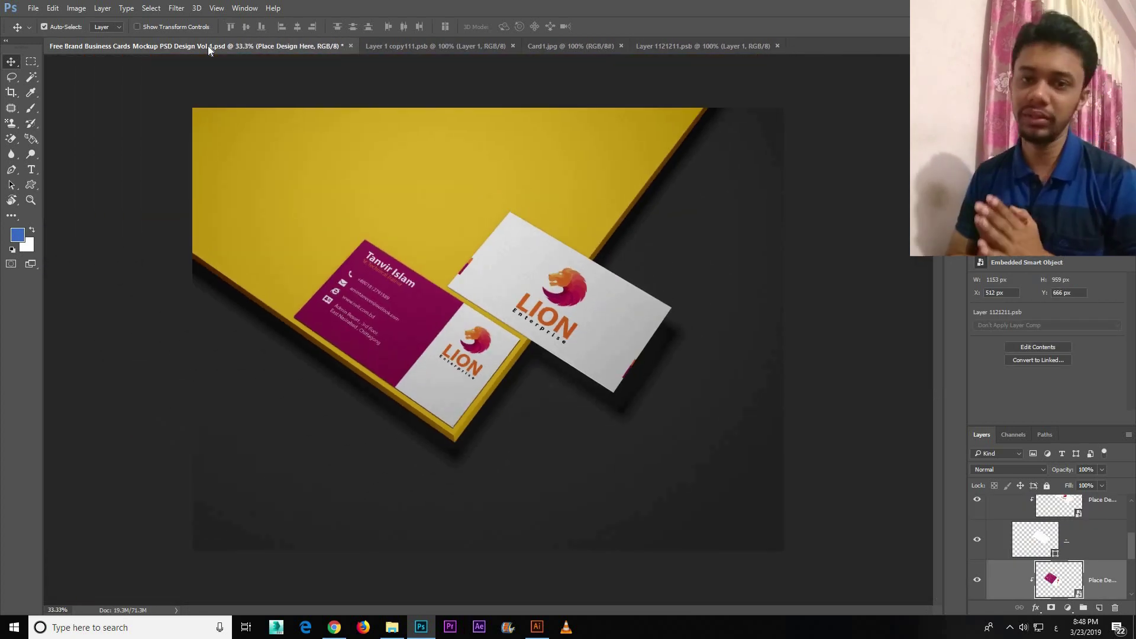
key("ctrl+plus")
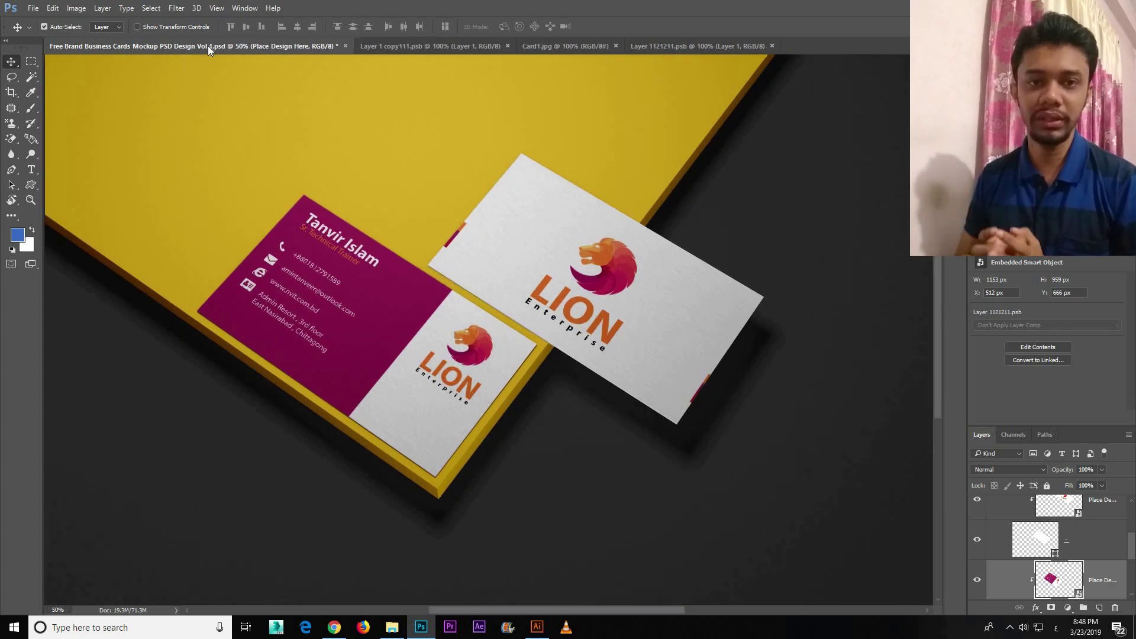
key("ctrl+plus")
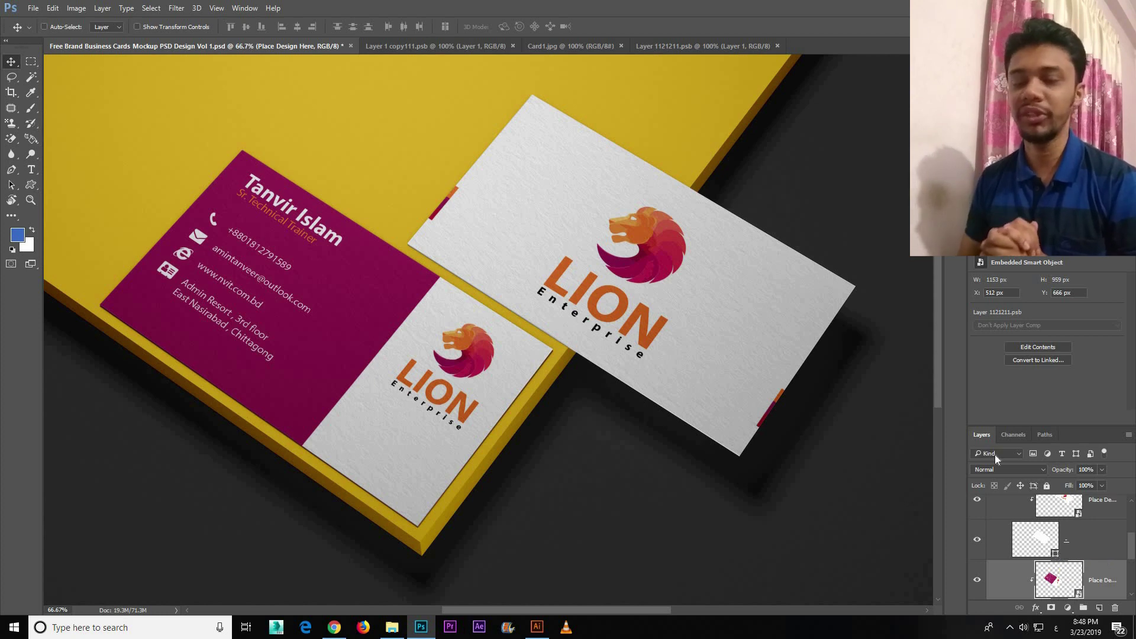
Float the Layers panel out of the dock and stretch it taller to list all layers.
left_click_drag(981, 434, 804, 100)
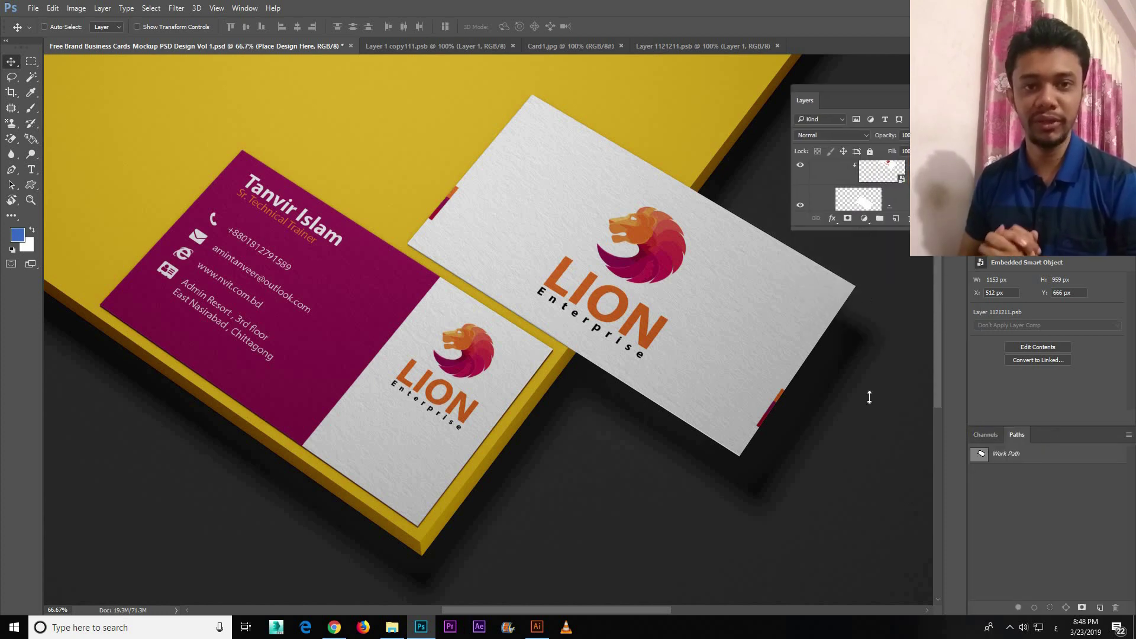
left_click_drag(869, 397, 862, 525)
scroll(862, 532, "down", 1)
scroll(862, 532, "down", 1)
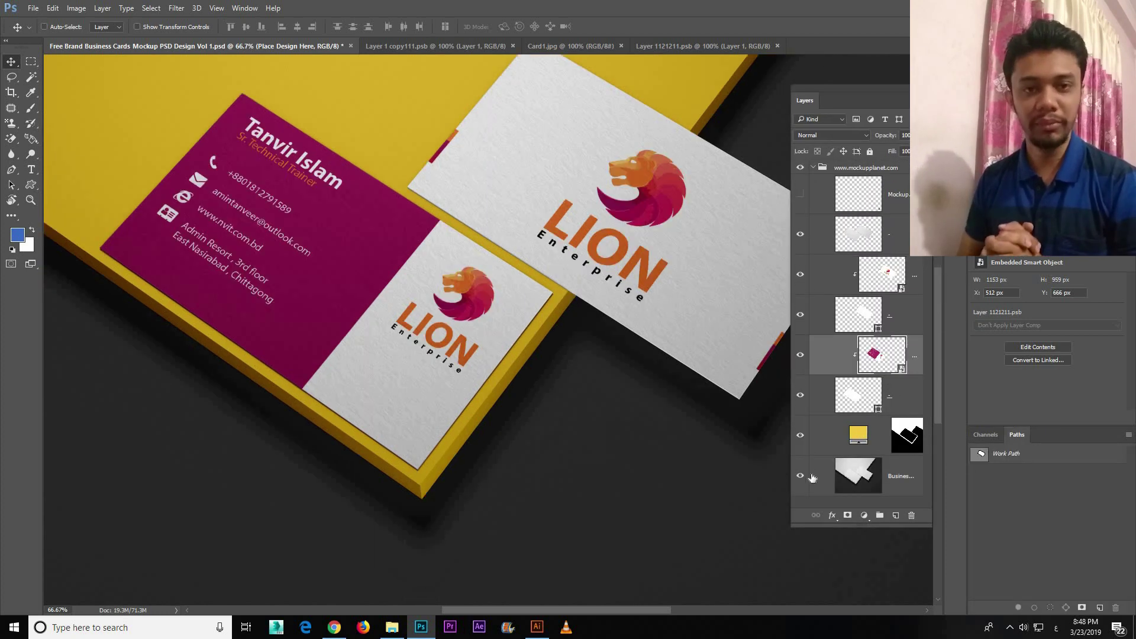
scroll(811, 478, "up", 1)
Toggle the desk, yellow paper, card design and MOCKUP layers to preview the composition.
left_click(800, 477)
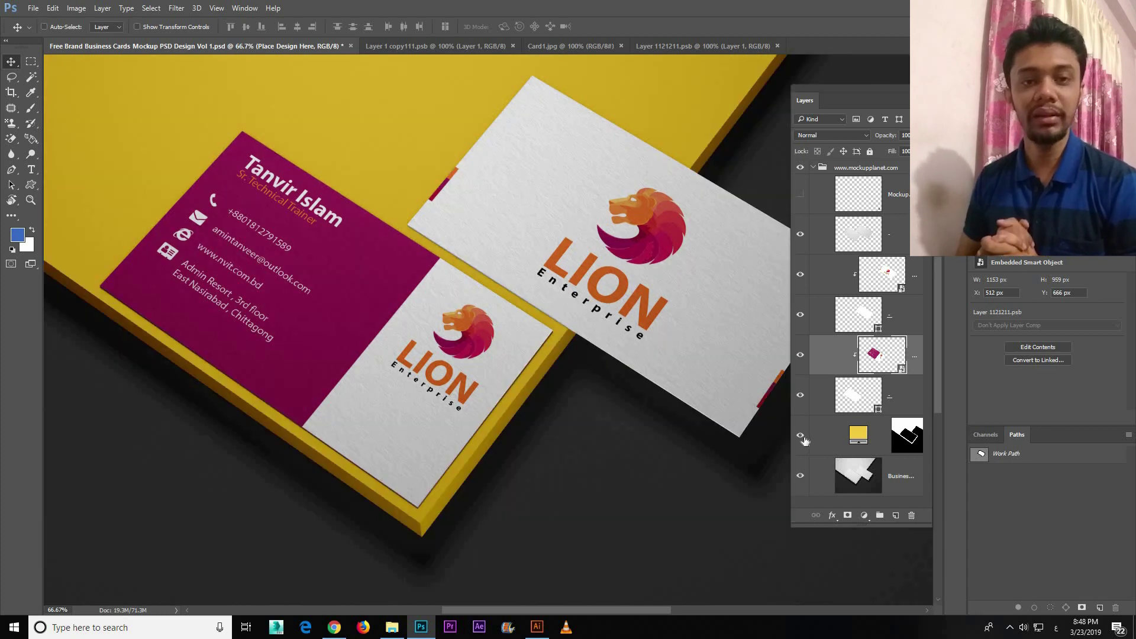
left_click(802, 437)
key("ctrl+minus")
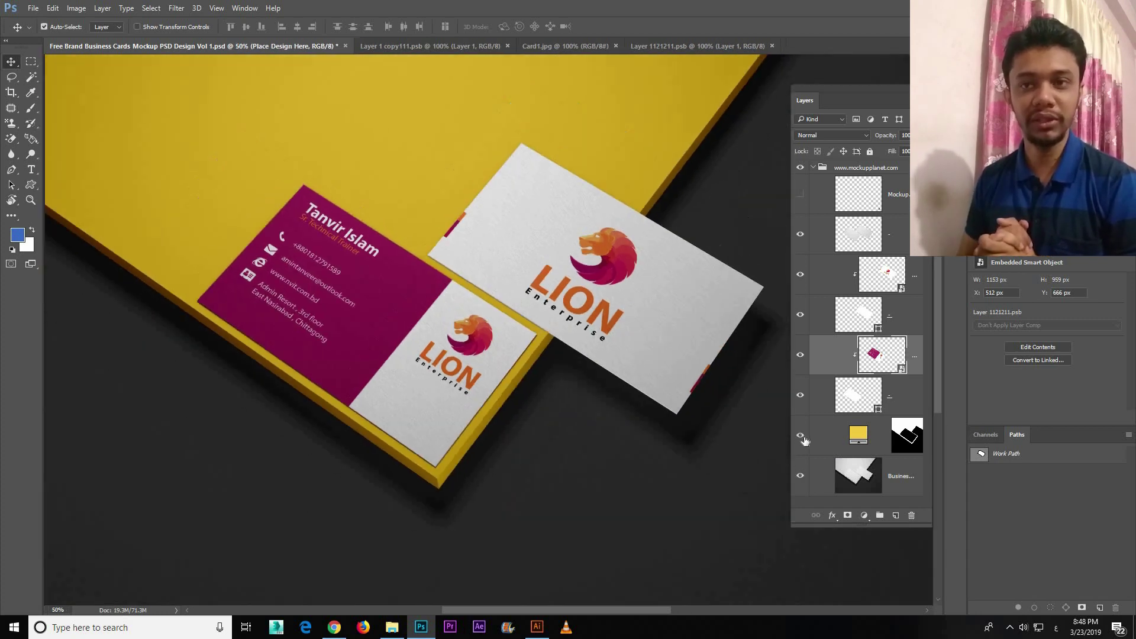
key("ctrl+minus")
left_click(802, 438)
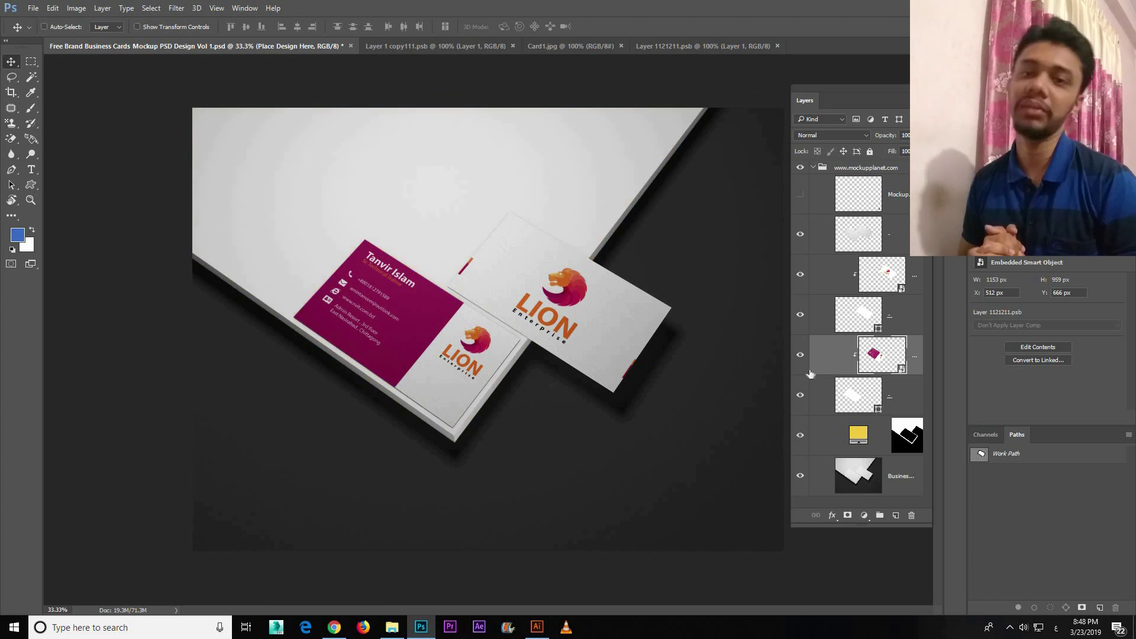
left_click(799, 394)
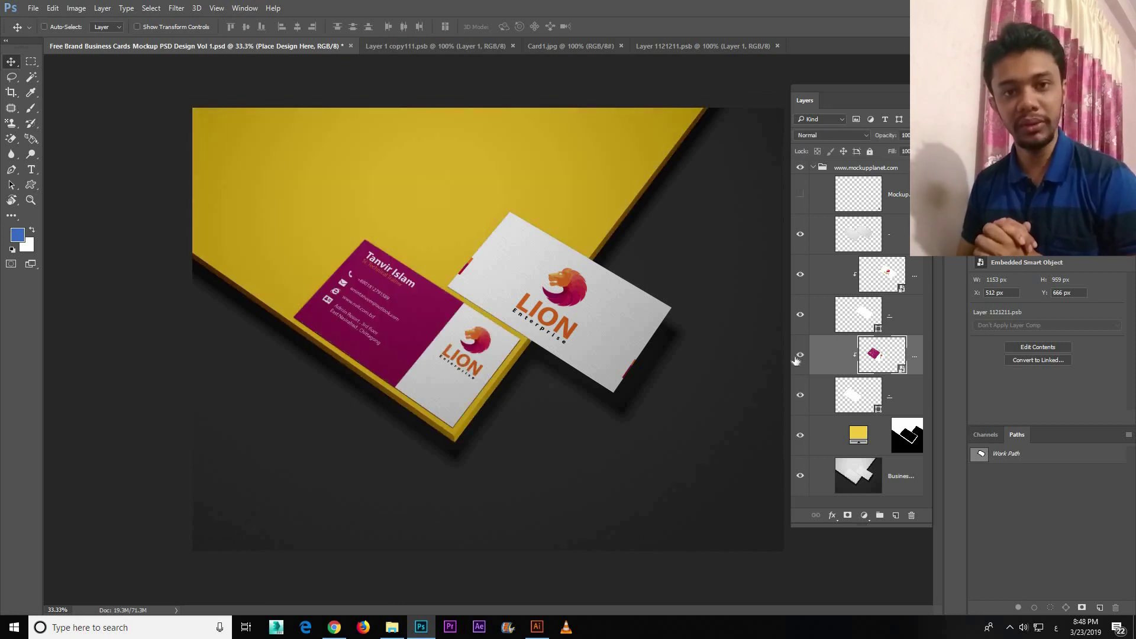
left_click(799, 394)
left_click(799, 314)
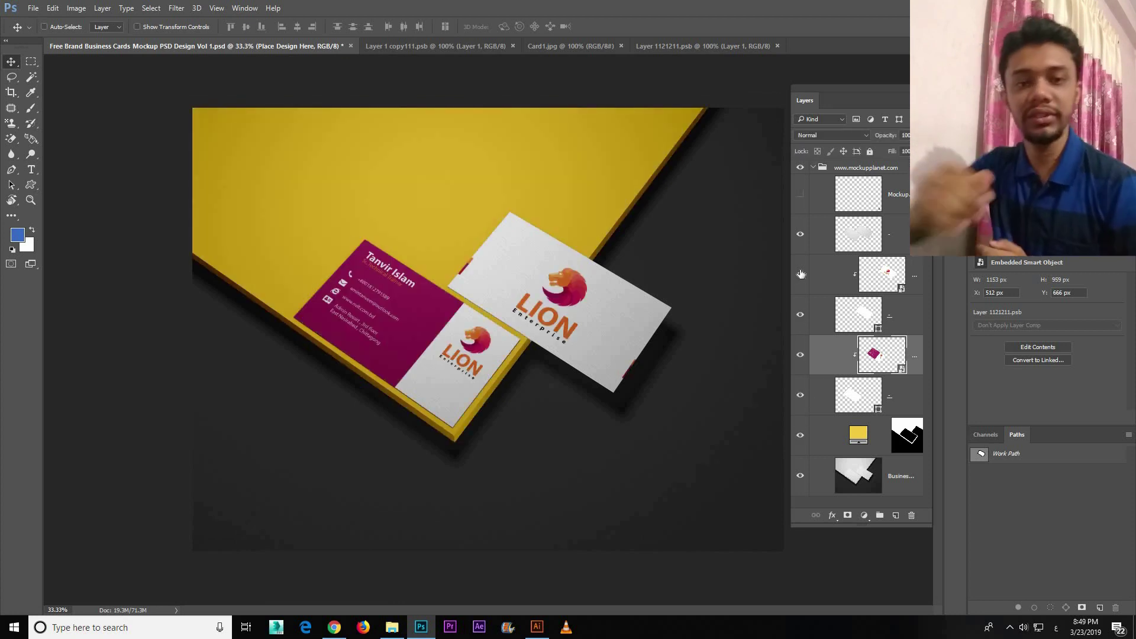
left_click(800, 314)
left_click(803, 194)
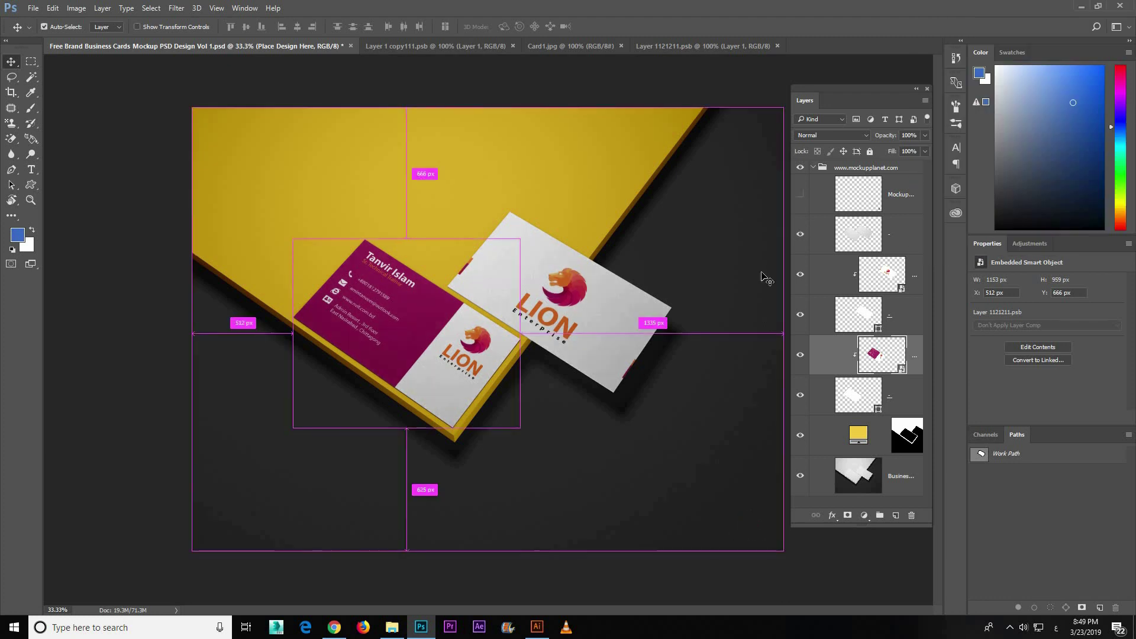
key("ctrl+plus")
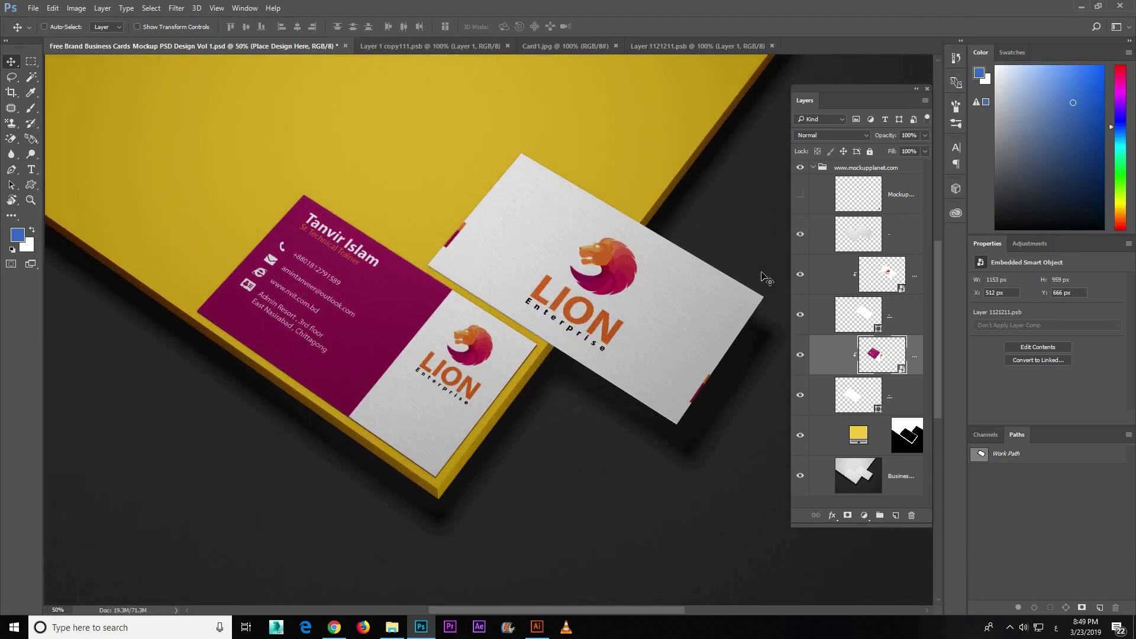